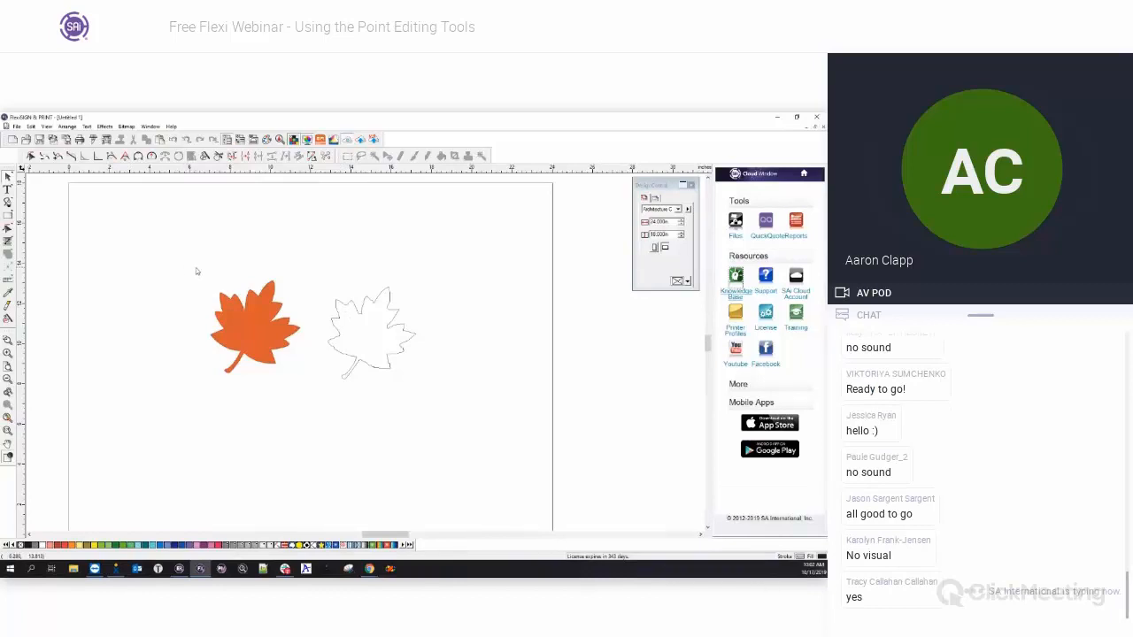
Move the orange maple leaf slightly toward the outlined leaf and deselect it.
{"action": "mouse_move", "coordinate": [256, 329]}
{"action": "left_mouse_down"}
{"action": "mouse_move", "coordinate": [358, 345]}
{"action": "mouse_move", "coordinate": [272, 343]}
{"action": "left_mouse_up"}
{"action": "left_click_drag", "start_coordinate": [234, 306], "coordinate": [209, 271]}
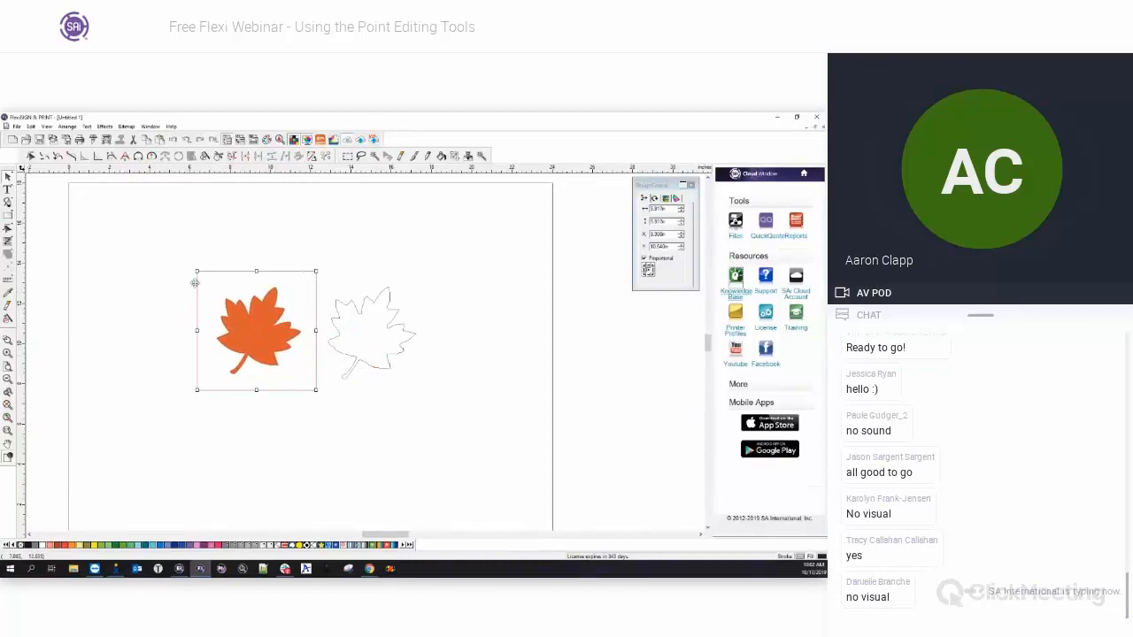
{"action": "left_click", "coordinate": [171, 254]}
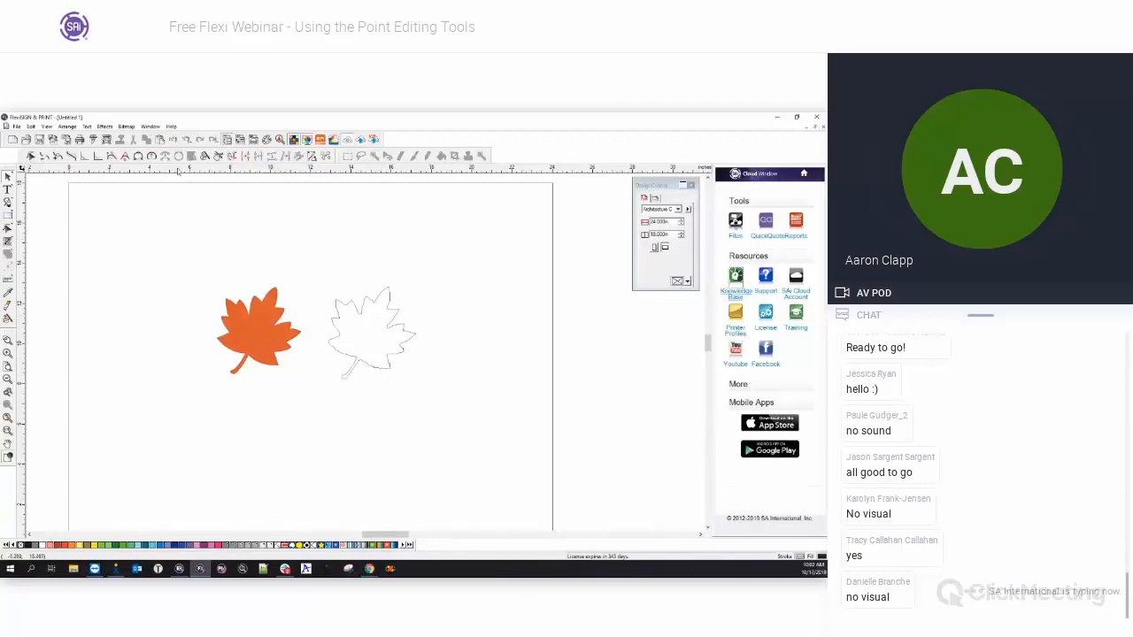
Detach and close the Bitmap Edit toolbar, then reposition the point-editing toolbar along its row.
{"action": "left_click_drag", "start_coordinate": [338, 157], "coordinate": [371, 192]}
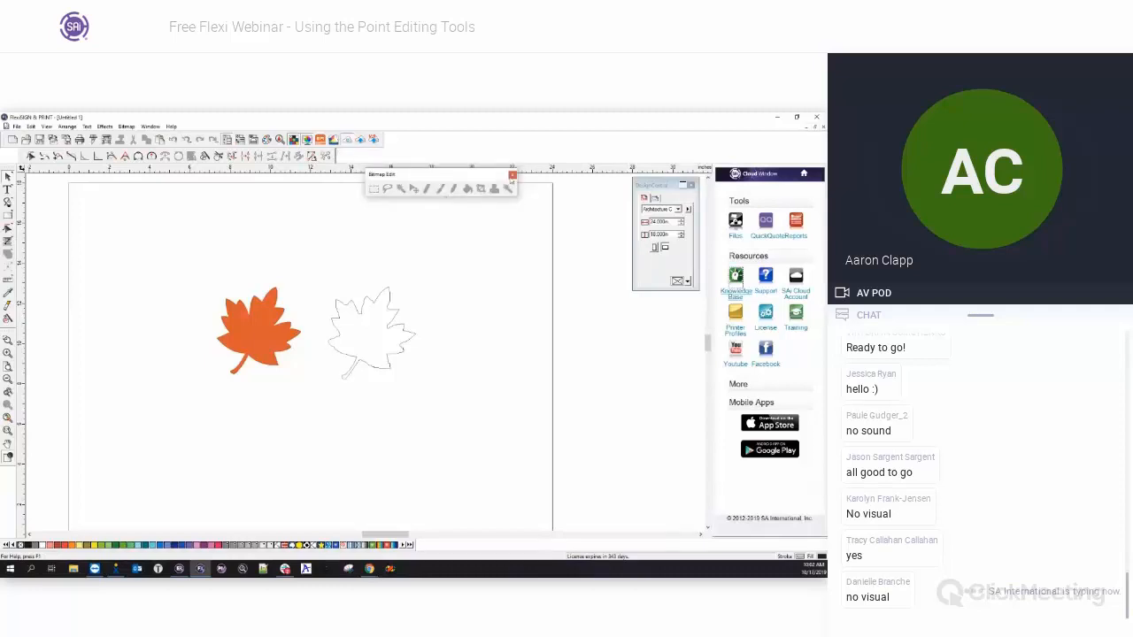
{"action": "left_click", "coordinate": [513, 177]}
{"action": "left_click_drag", "start_coordinate": [22, 157], "coordinate": [237, 158]}
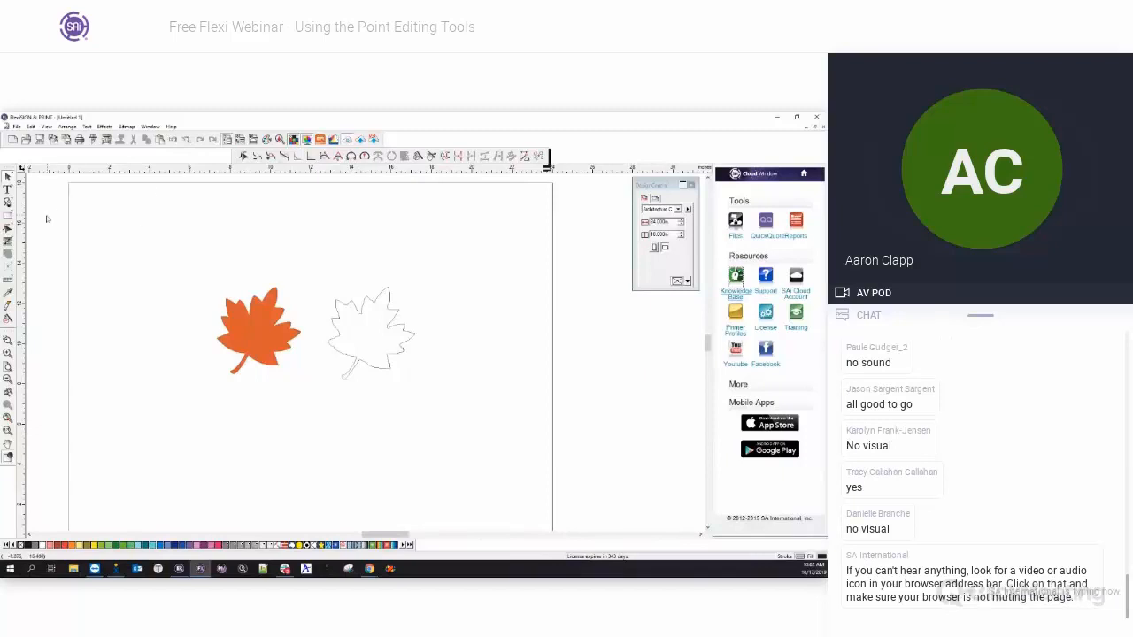
Activate the Select Point tool and display the edit points on the outlined leaf's path.
{"action": "left_click", "coordinate": [7, 229]}
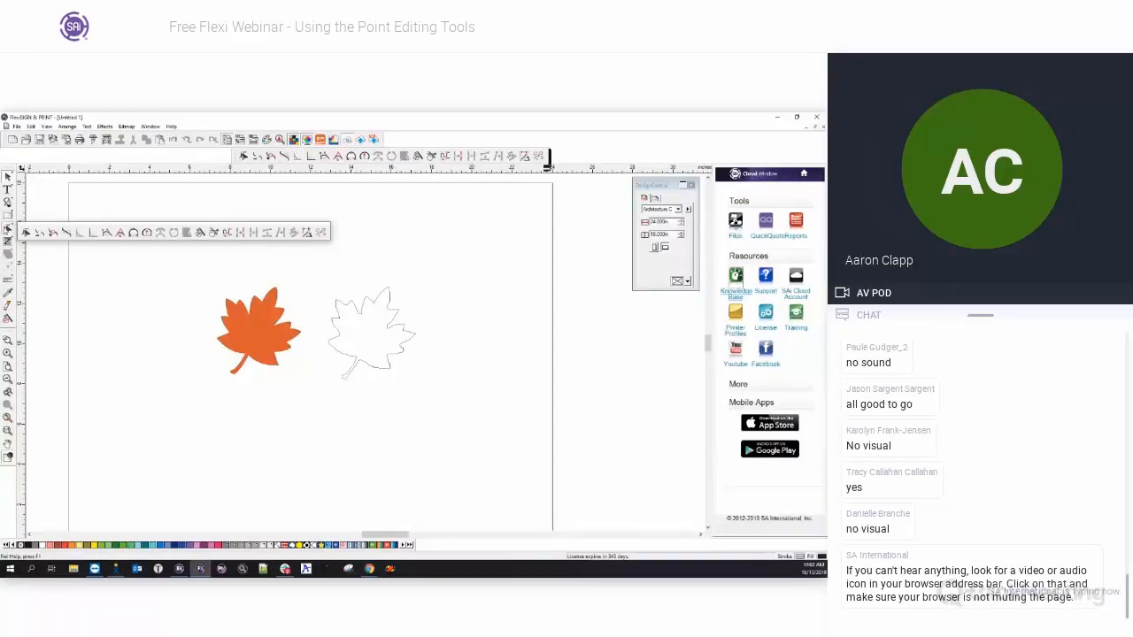
{"action": "left_click", "coordinate": [25, 232]}
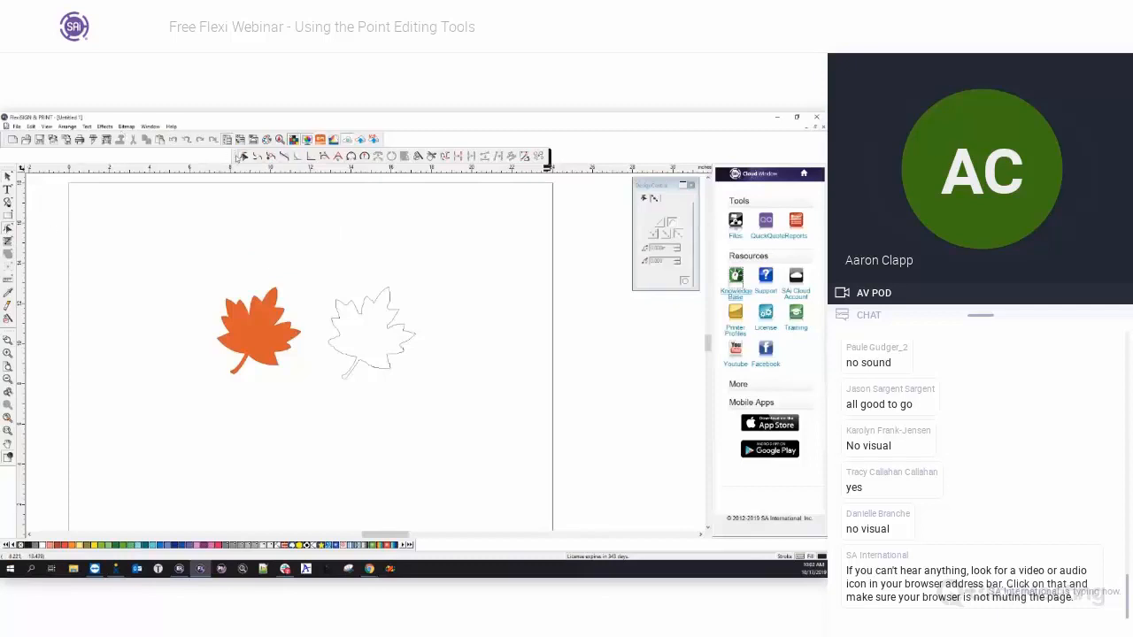
{"action": "left_click_drag", "start_coordinate": [237, 157], "coordinate": [212, 158]}
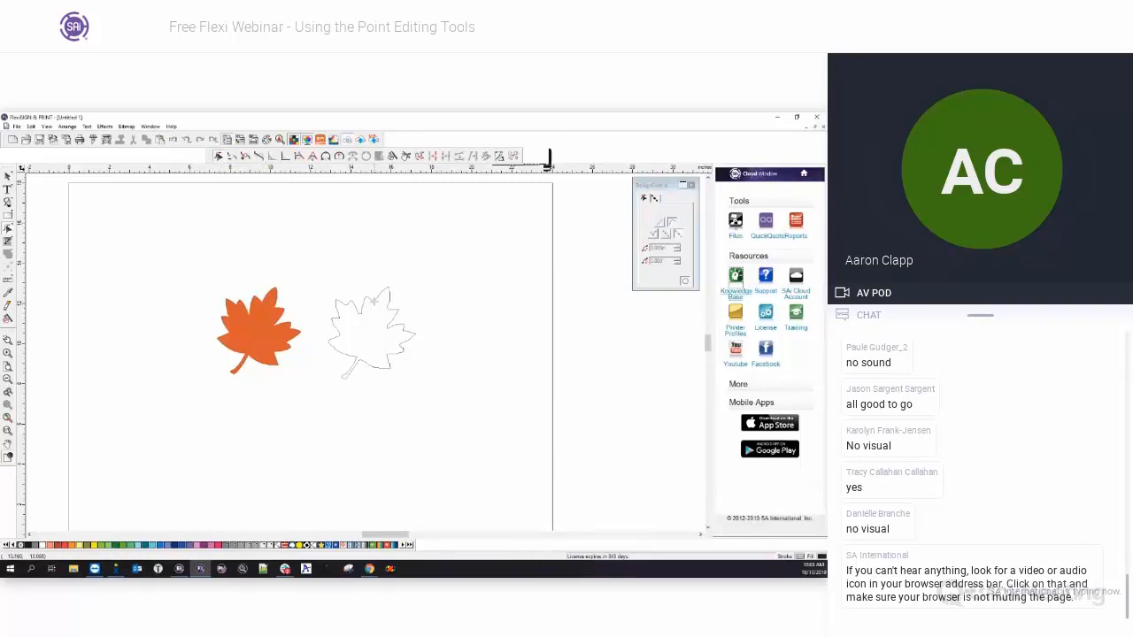
{"action": "left_click", "coordinate": [381, 299]}
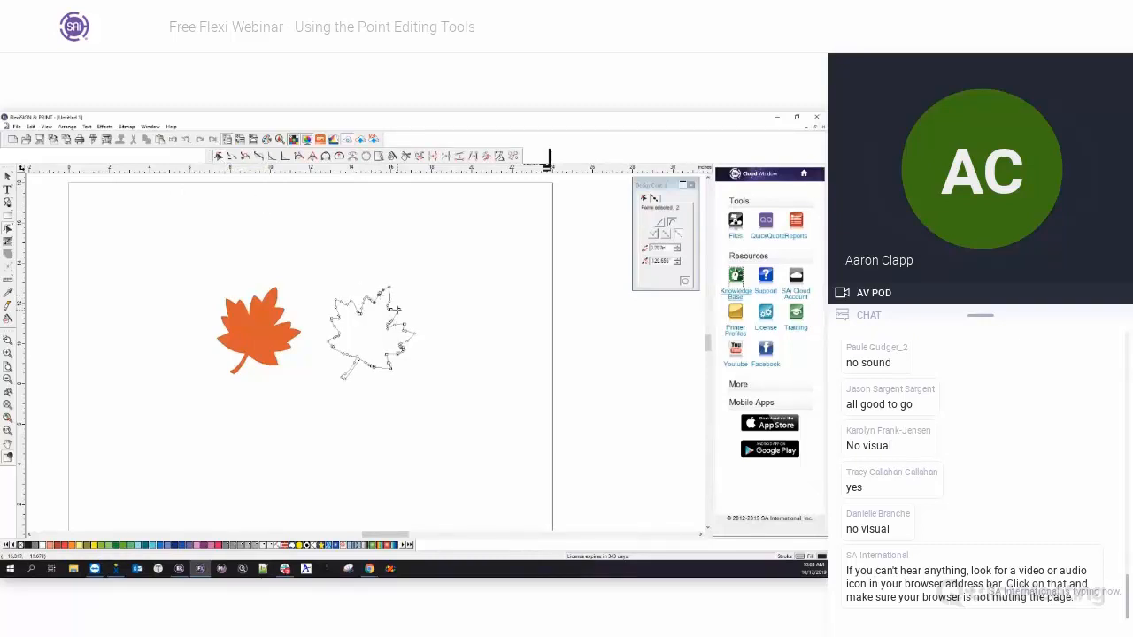
{"action": "scroll", "coordinate": [387, 321], "scroll_direction": "up", "scroll_amount": 2}
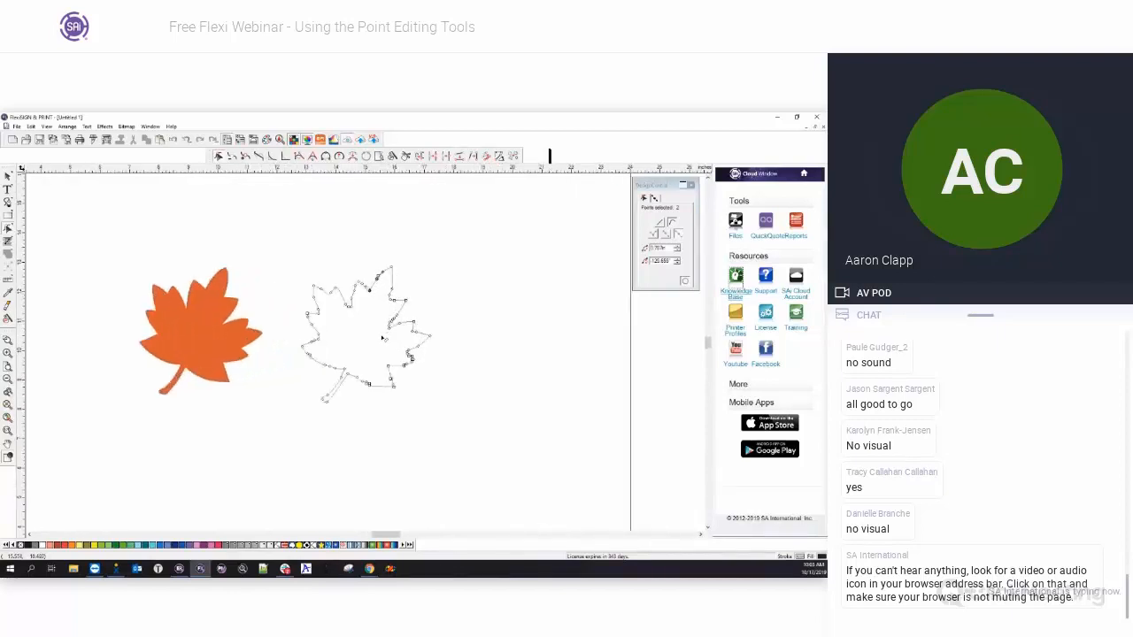
{"action": "scroll", "coordinate": [387, 321], "scroll_direction": "down", "scroll_amount": 3}
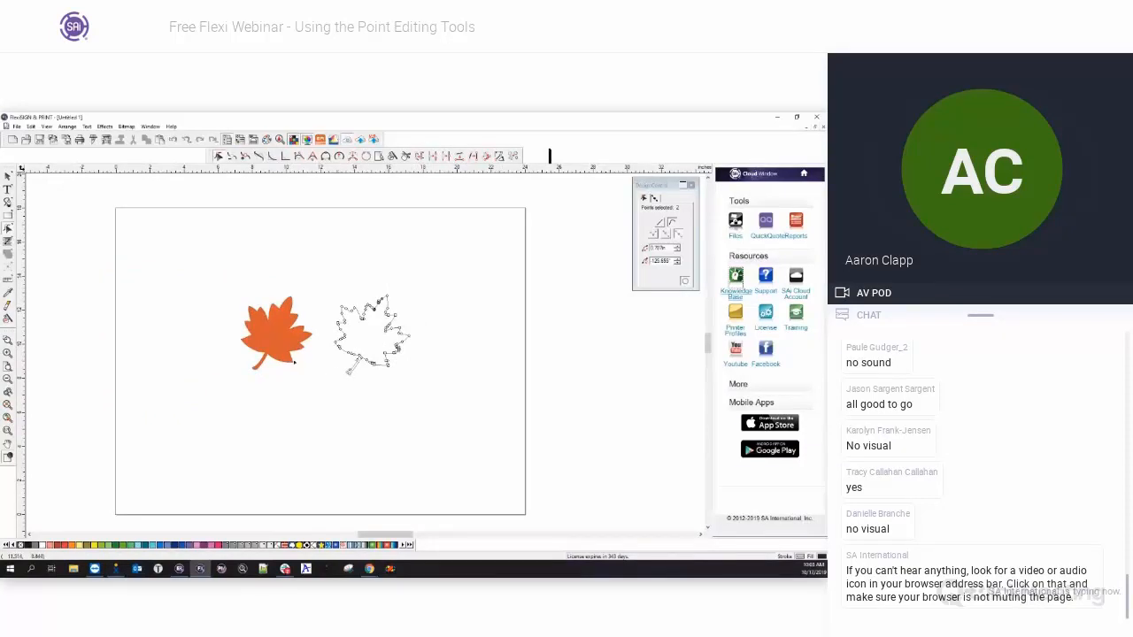
Draw a black rectangle about 4.3 by 2.6 in above the orange leaf.
{"action": "left_click", "coordinate": [8, 217]}
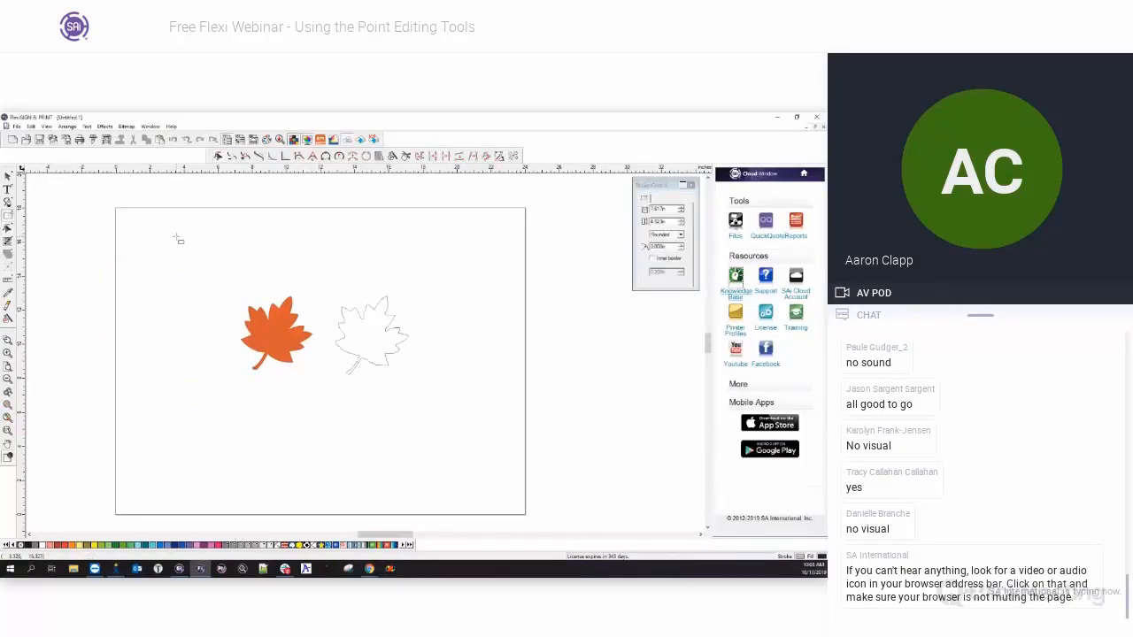
{"action": "left_click_drag", "start_coordinate": [191, 233], "coordinate": [264, 278]}
{"action": "right_click", "coordinate": [299, 274]}
{"action": "left_click", "coordinate": [310, 279]}
{"action": "left_click_drag", "start_coordinate": [157, 223], "coordinate": [185, 250]}
{"action": "key", "text": "Delete"}
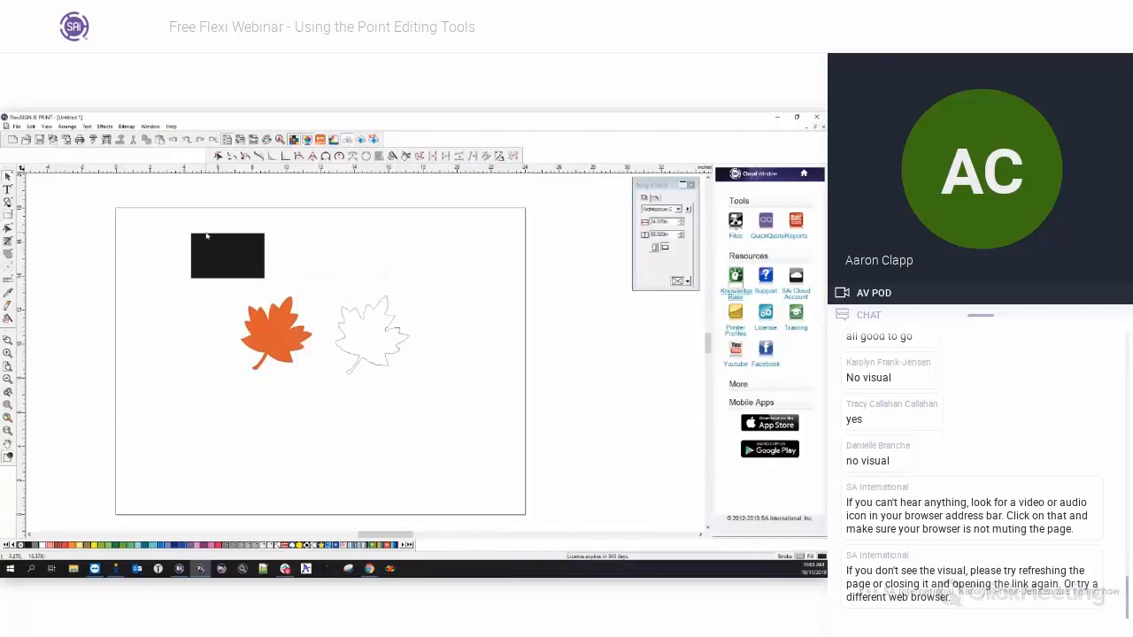
Try to edit the black rectangle's points with the Select Point tool.
{"action": "left_click", "coordinate": [207, 236]}
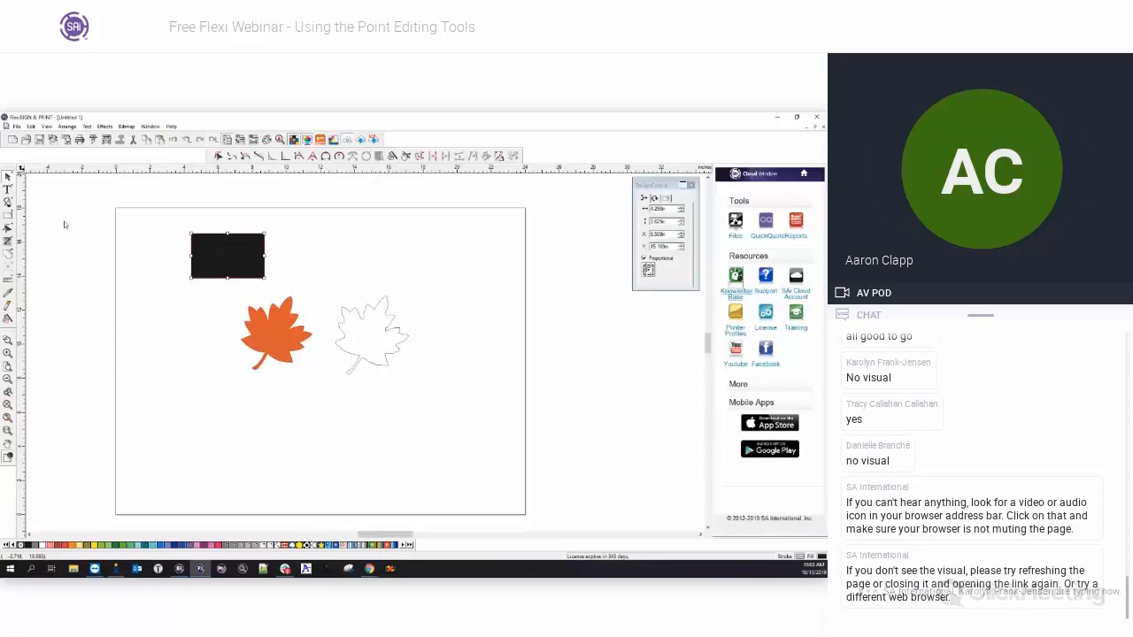
{"action": "left_click", "coordinate": [9, 228]}
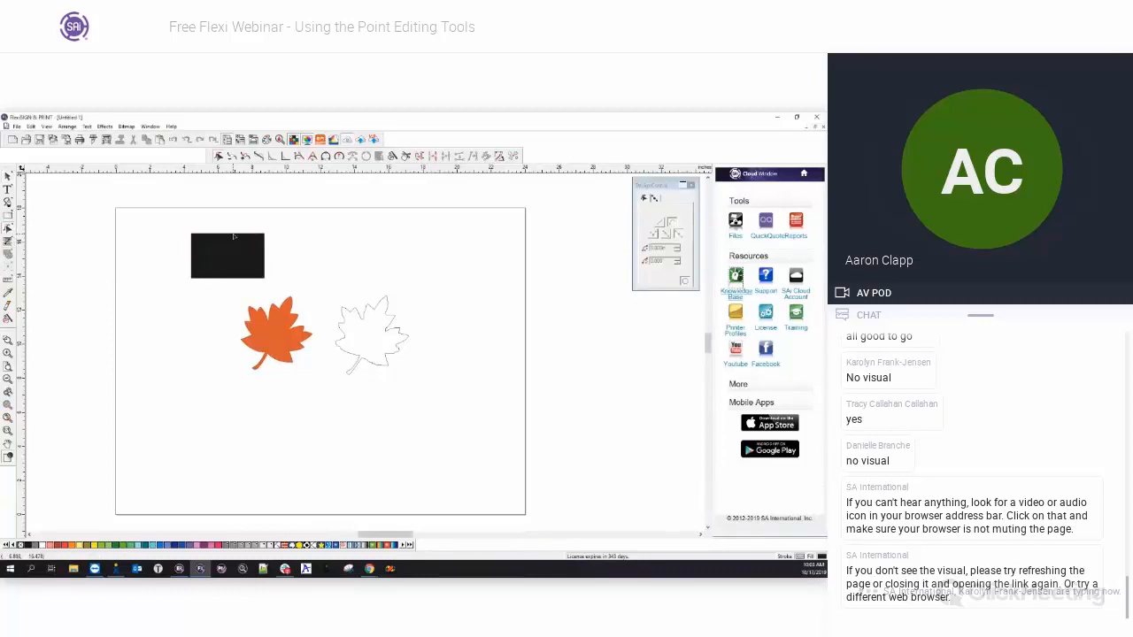
{"action": "left_click", "coordinate": [9, 176]}
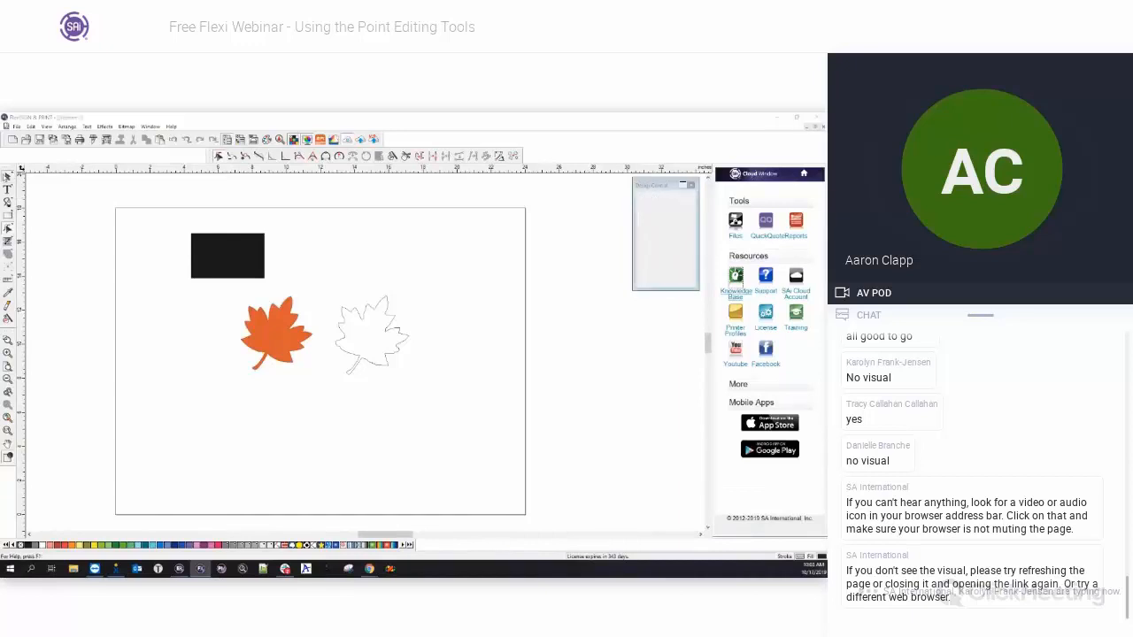
Convert the black rectangle to outlines.
{"action": "left_click", "coordinate": [199, 237]}
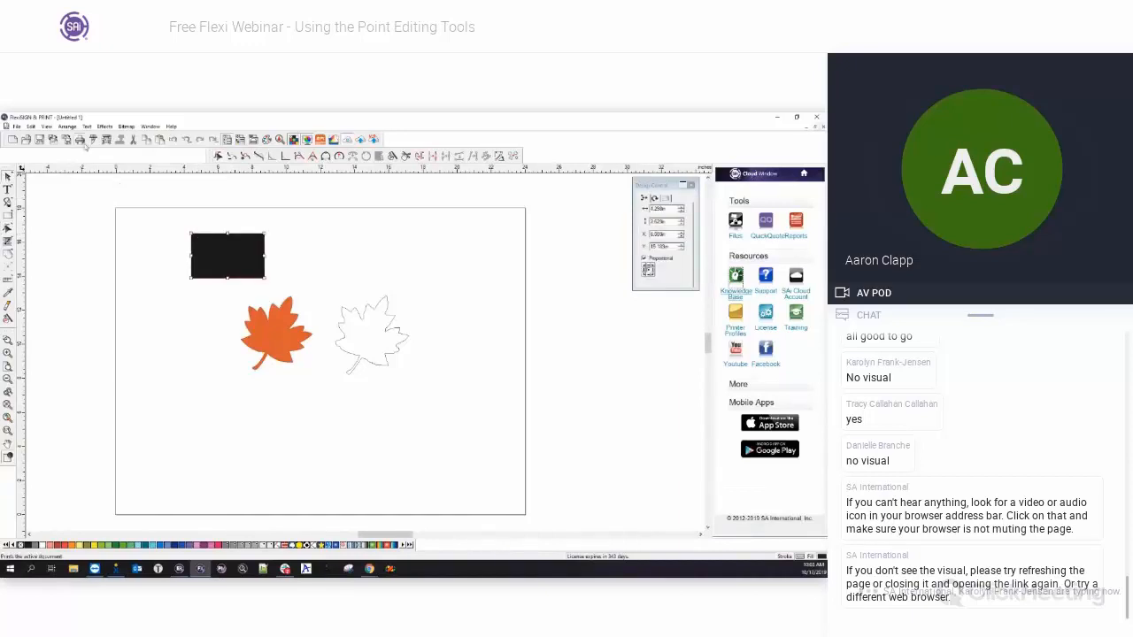
{"action": "left_click", "coordinate": [86, 127]}
{"action": "mouse_move", "coordinate": [68, 126]}
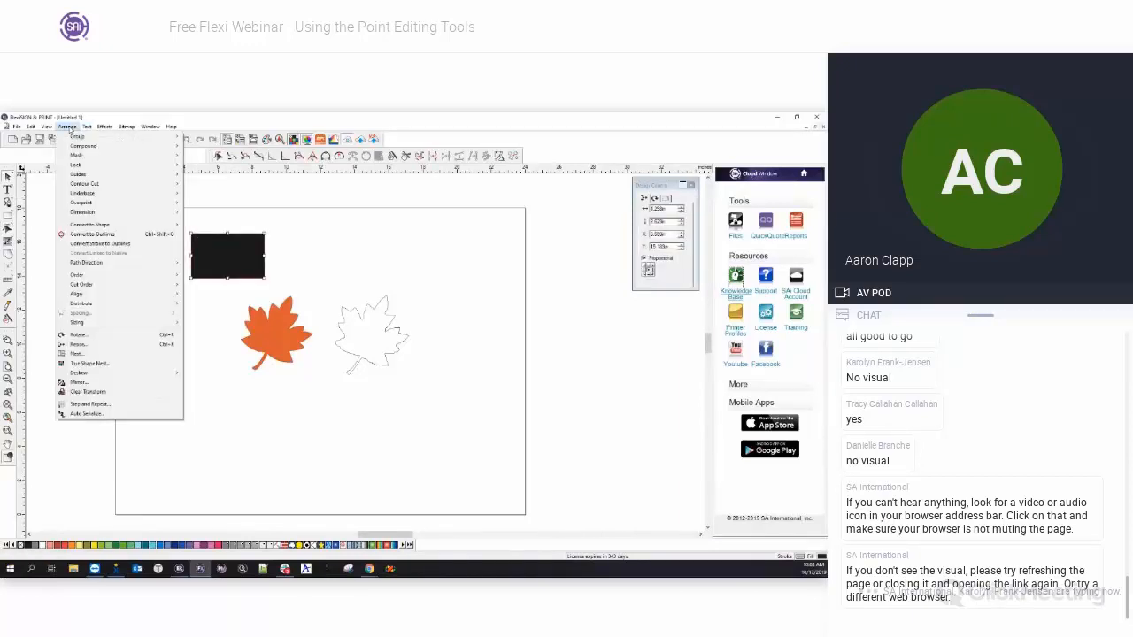
{"action": "left_click", "coordinate": [105, 235]}
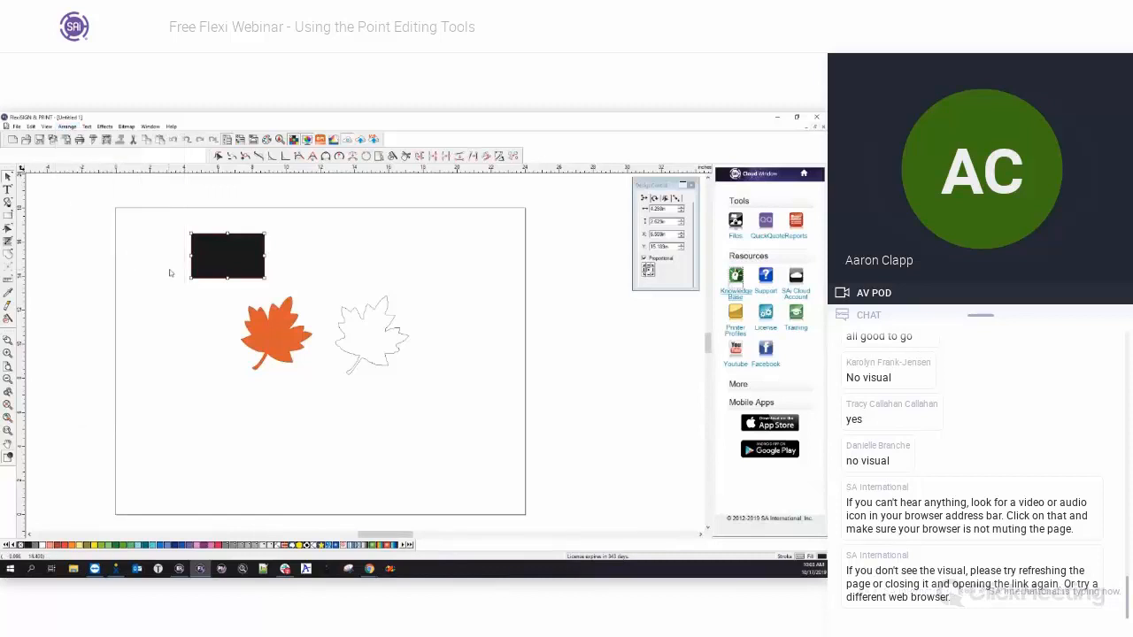
{"action": "left_click", "coordinate": [67, 126]}
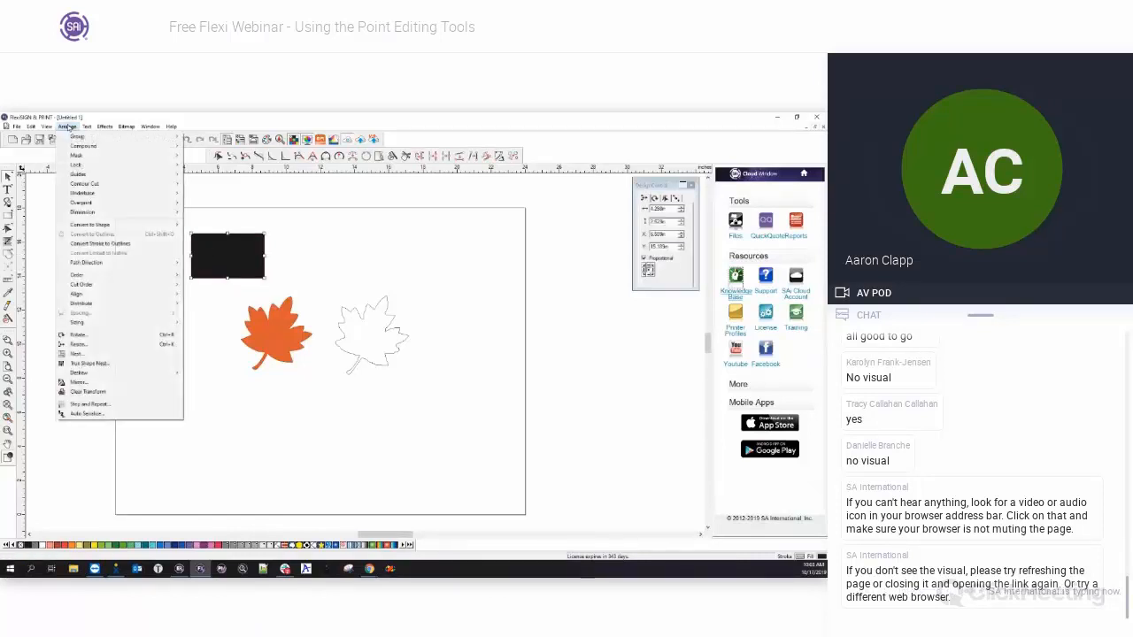
{"action": "left_click", "coordinate": [100, 244]}
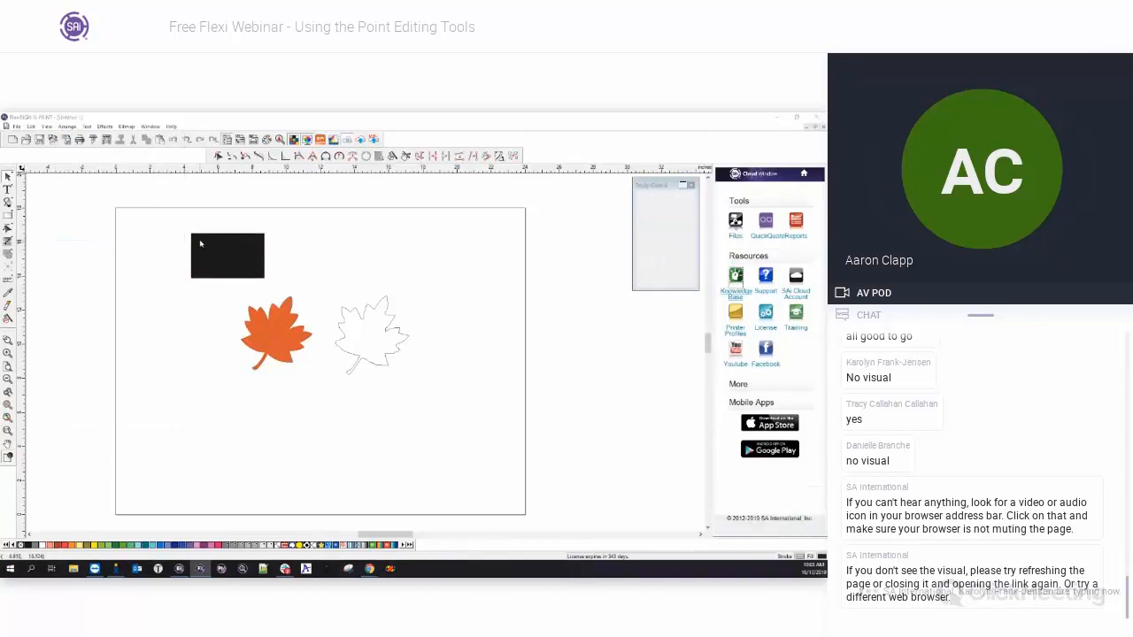
Move the converted rectangle's upper-left corner point outward with the Select Point tool.
{"action": "left_click", "coordinate": [10, 239]}
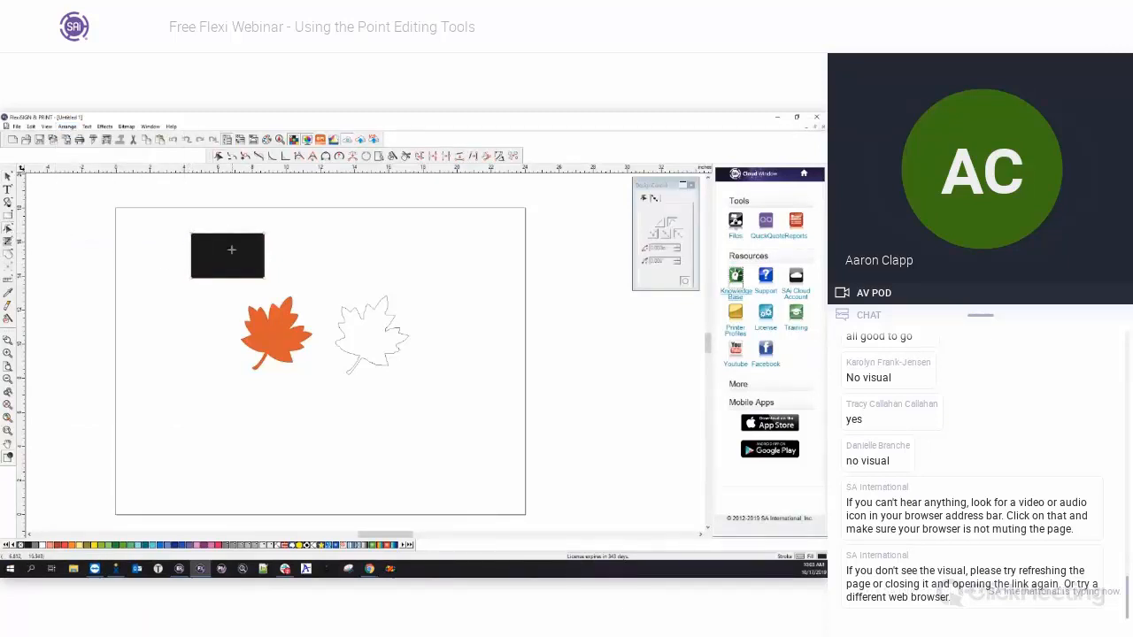
{"action": "left_click", "coordinate": [247, 234]}
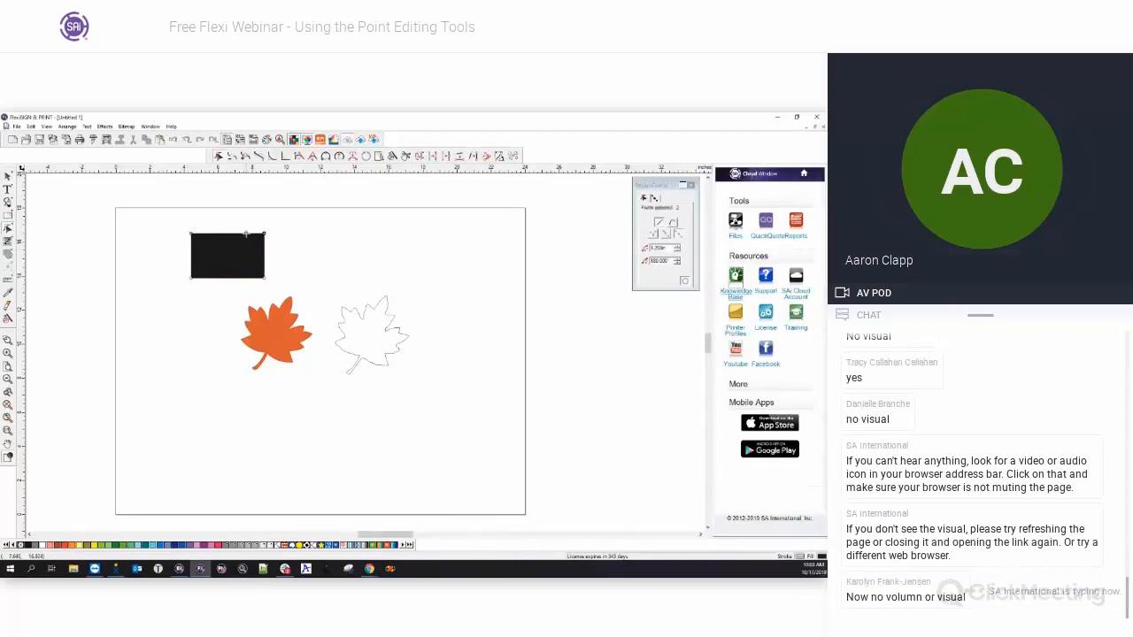
{"action": "left_click_drag", "start_coordinate": [189, 232], "coordinate": [176, 224]}
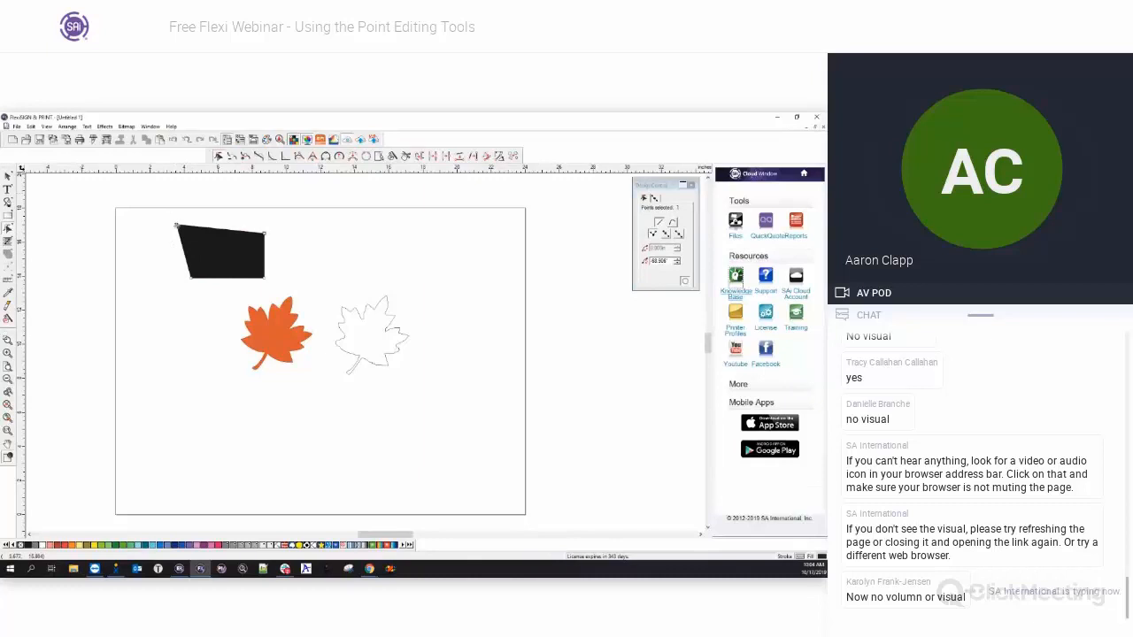
{"action": "left_click", "coordinate": [8, 216]}
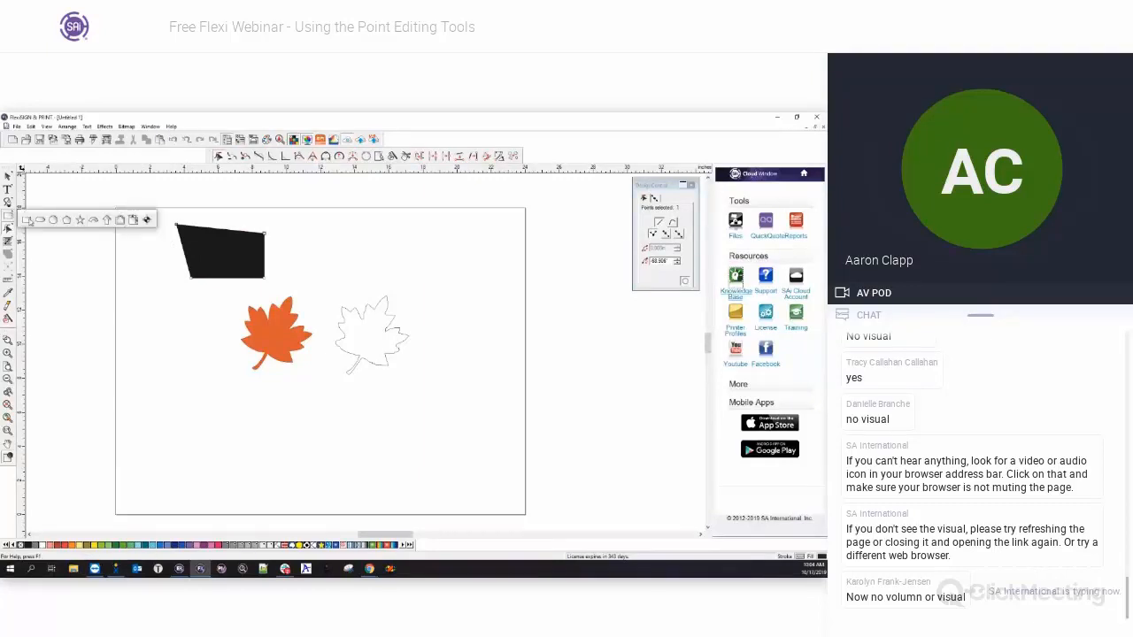
{"action": "right_click", "coordinate": [189, 211]}
{"action": "left_click", "coordinate": [177, 210]}
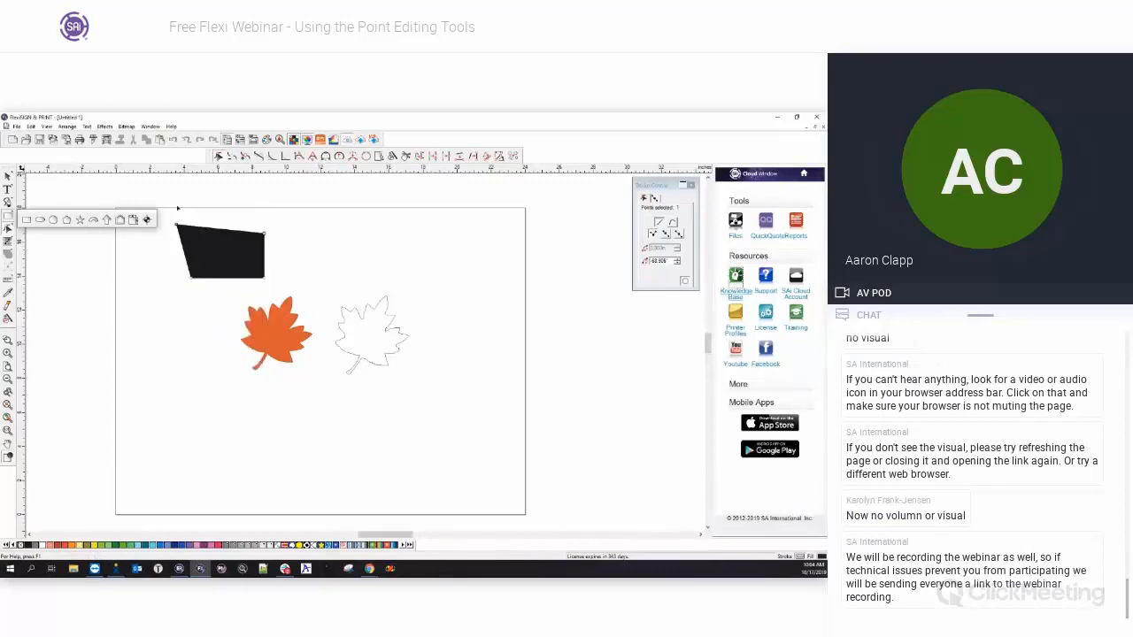
{"action": "left_click", "coordinate": [8, 178]}
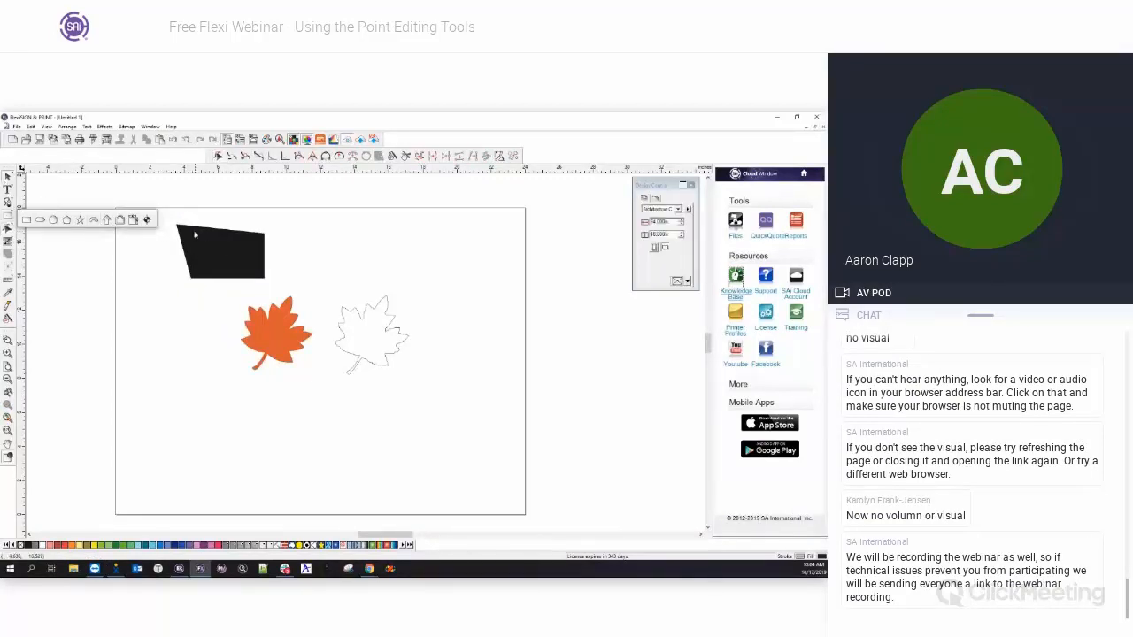
{"action": "left_click", "coordinate": [8, 216]}
{"action": "left_click_drag", "start_coordinate": [154, 220], "coordinate": [188, 212]}
{"action": "left_click", "coordinate": [189, 209]}
Delete the distorted black rectangle above the orange leaf.
{"action": "left_click", "coordinate": [8, 178]}
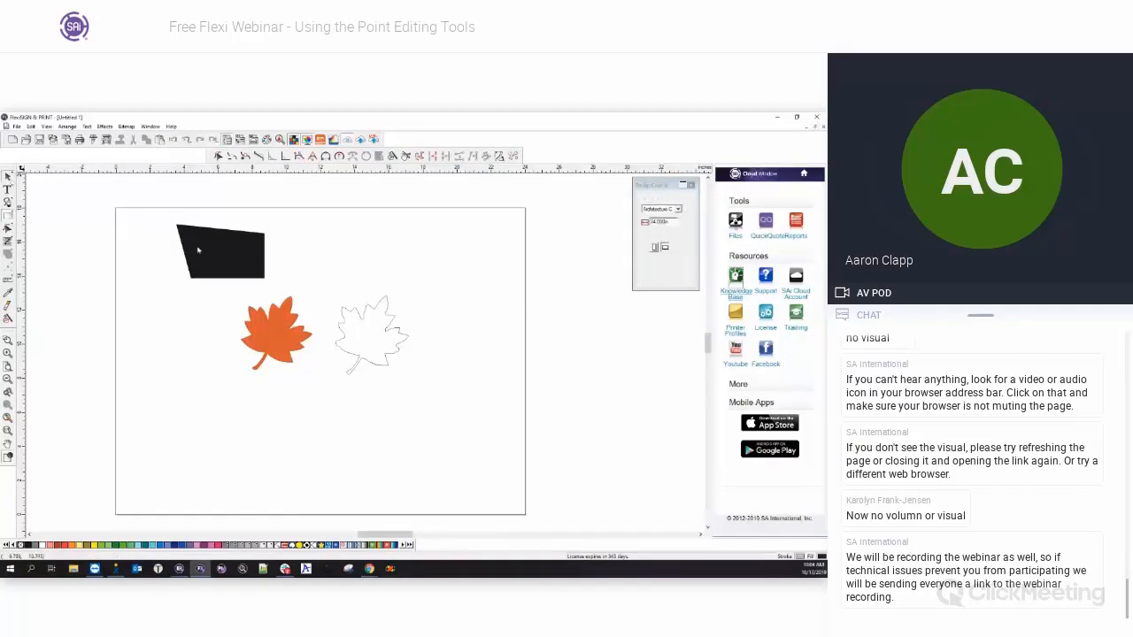
{"action": "left_click", "coordinate": [212, 231]}
{"action": "key", "text": "Delete"}
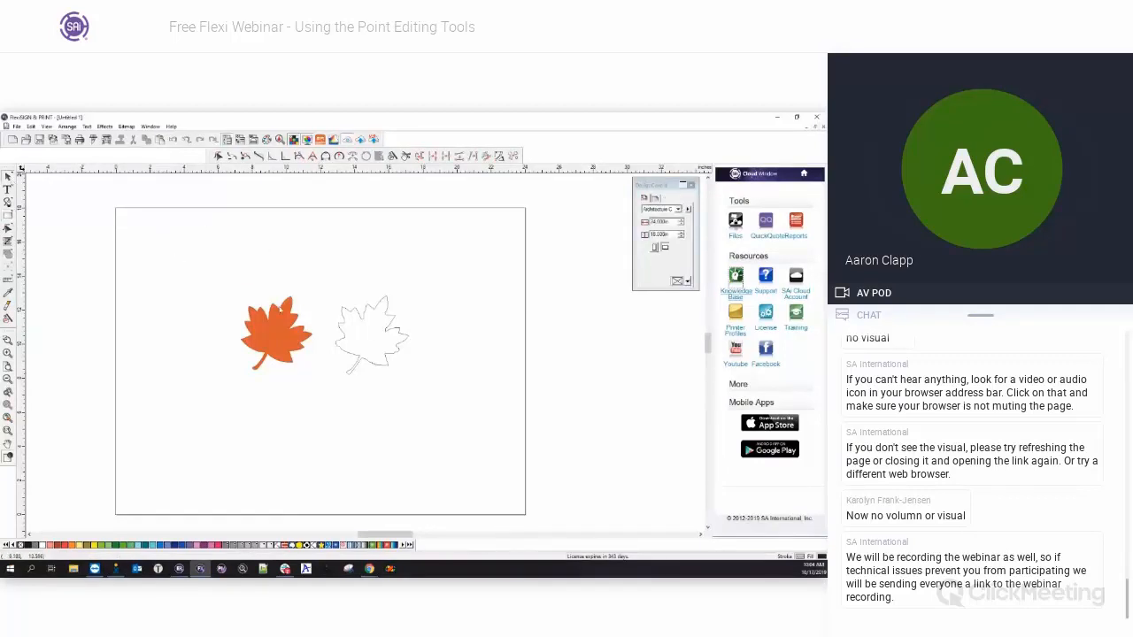
Use the Select Point tool to shift a point on the left edge of the outlined leaf's upper-left lobe slightly inward.
{"action": "scroll", "coordinate": [334, 344], "scroll_direction": "up", "scroll_amount": 3}
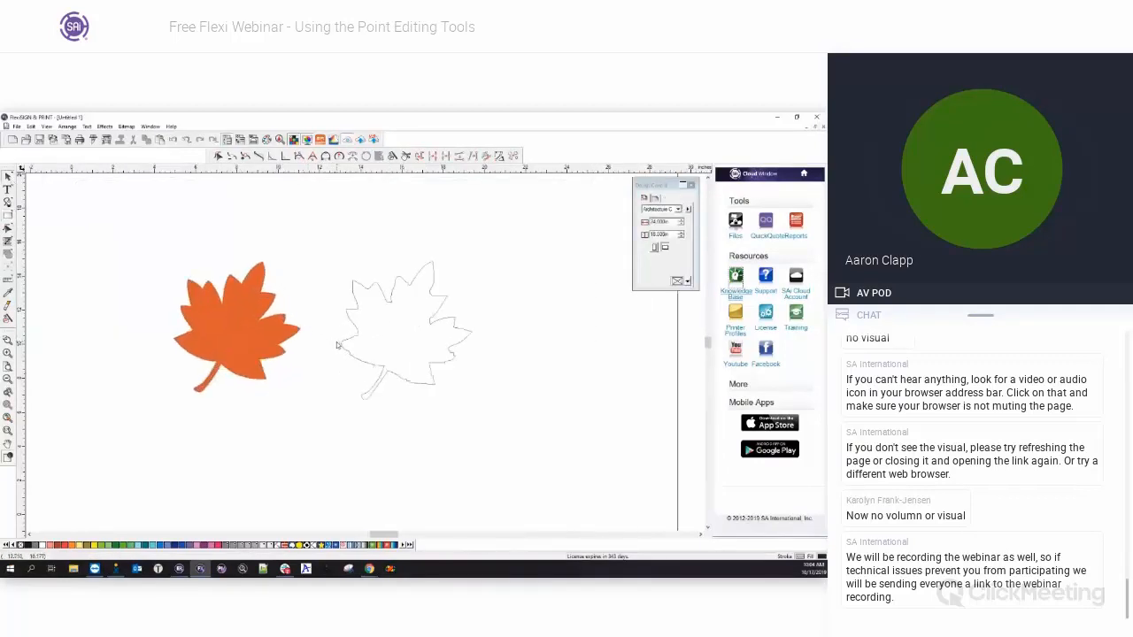
{"action": "scroll", "coordinate": [363, 340], "scroll_direction": "up", "scroll_amount": 1}
{"action": "left_click", "coordinate": [218, 158]}
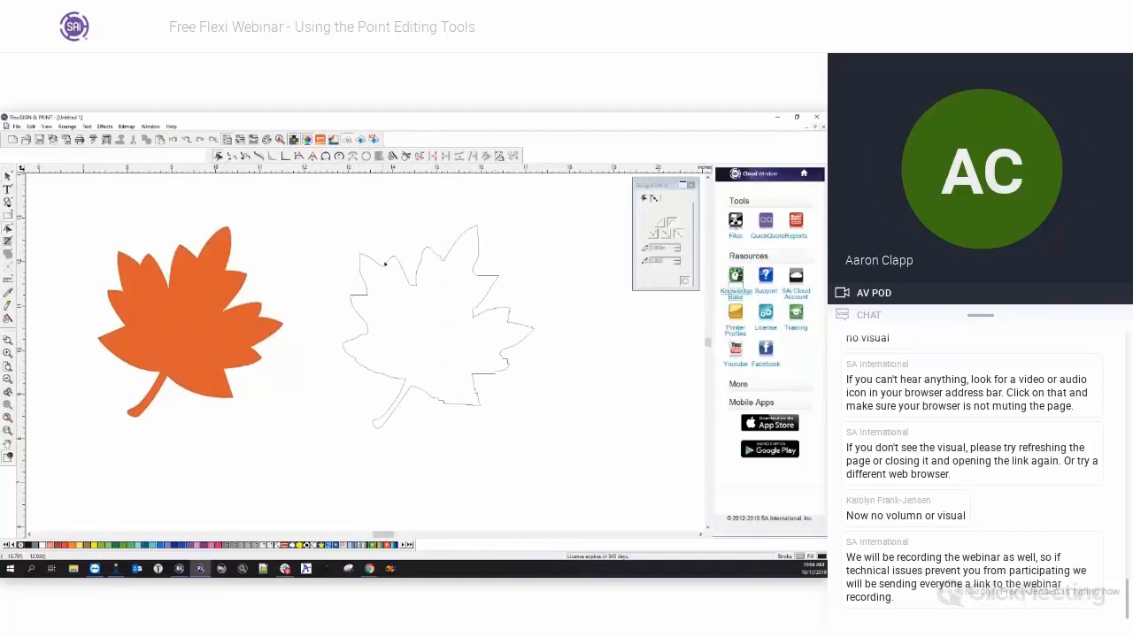
{"action": "left_click", "coordinate": [385, 262]}
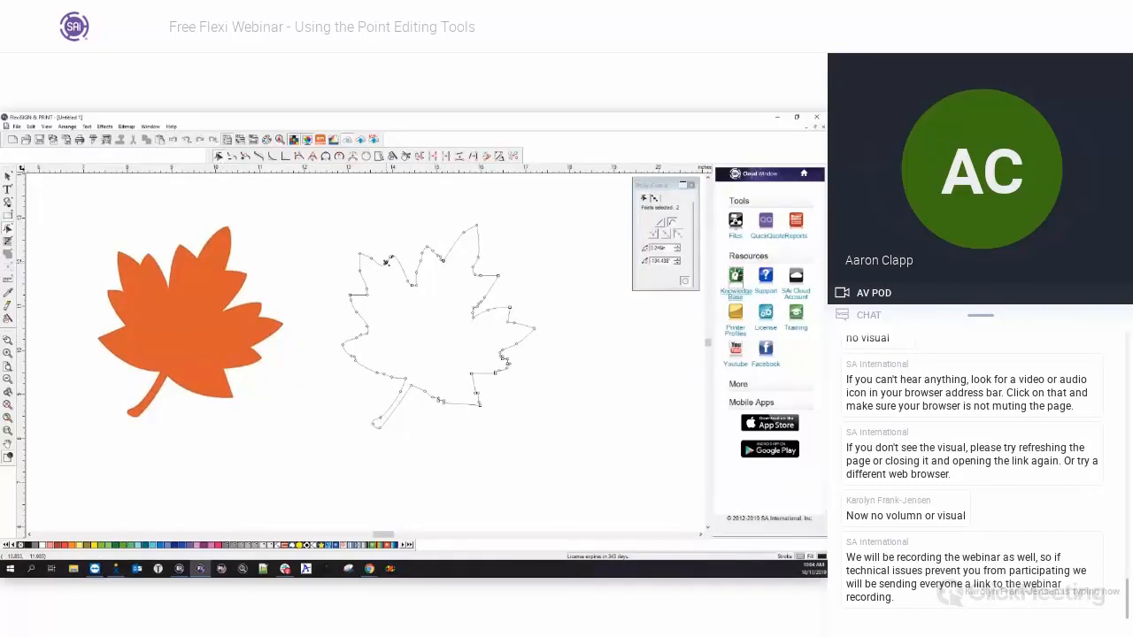
{"action": "left_click", "coordinate": [361, 271]}
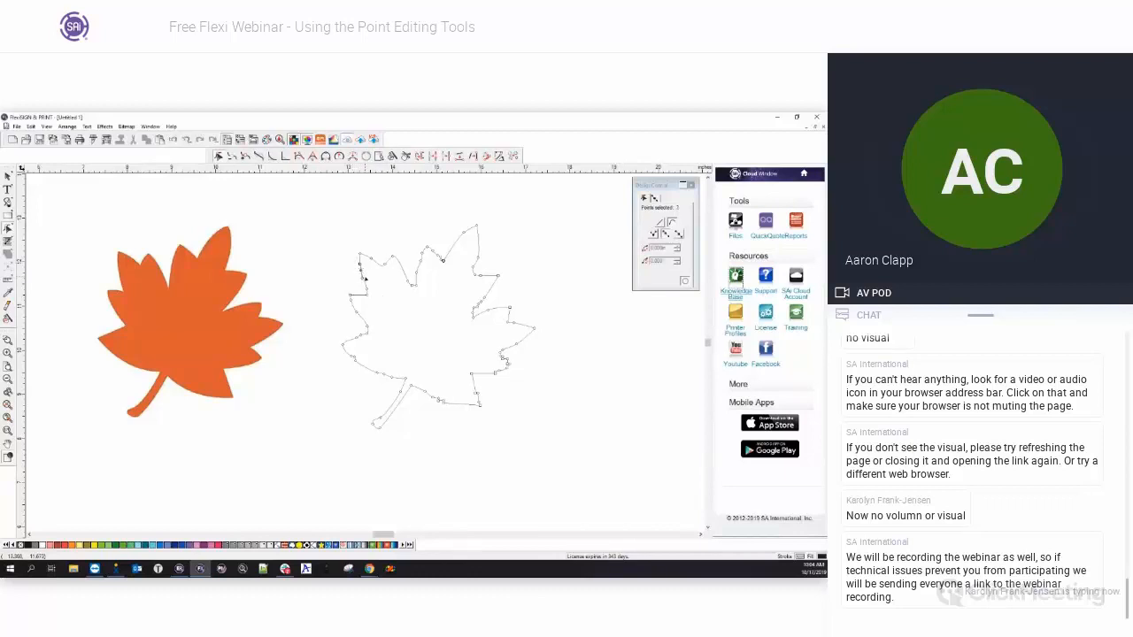
{"action": "scroll", "coordinate": [363, 279], "scroll_direction": "up", "scroll_amount": 3}
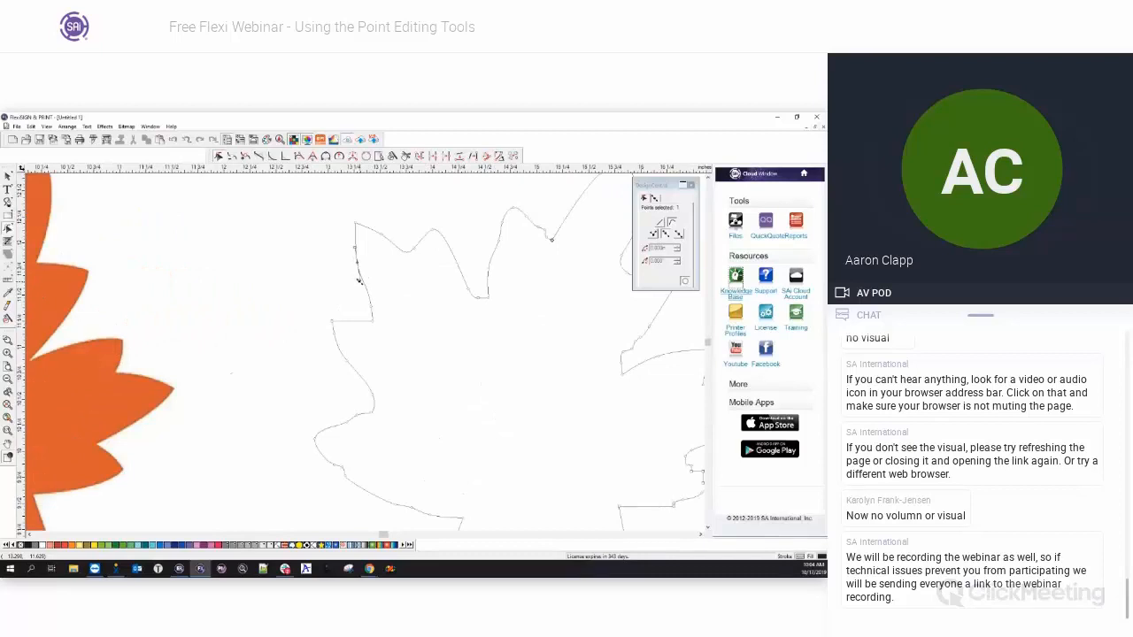
{"action": "left_click_drag", "start_coordinate": [358, 281], "coordinate": [362, 281]}
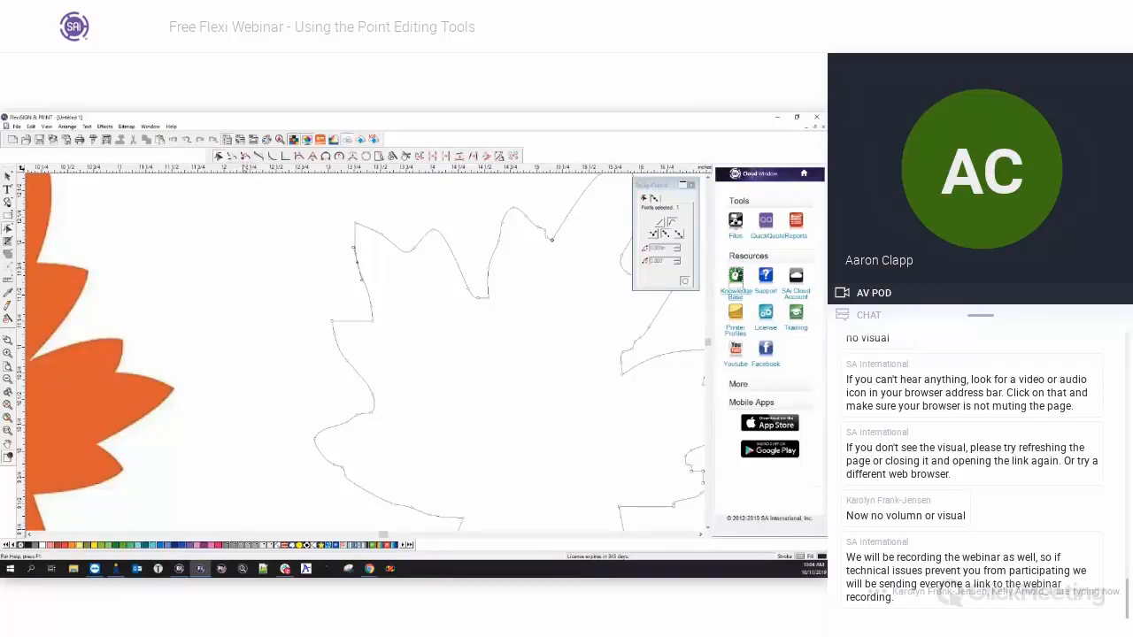
{"action": "left_click", "coordinate": [273, 246]}
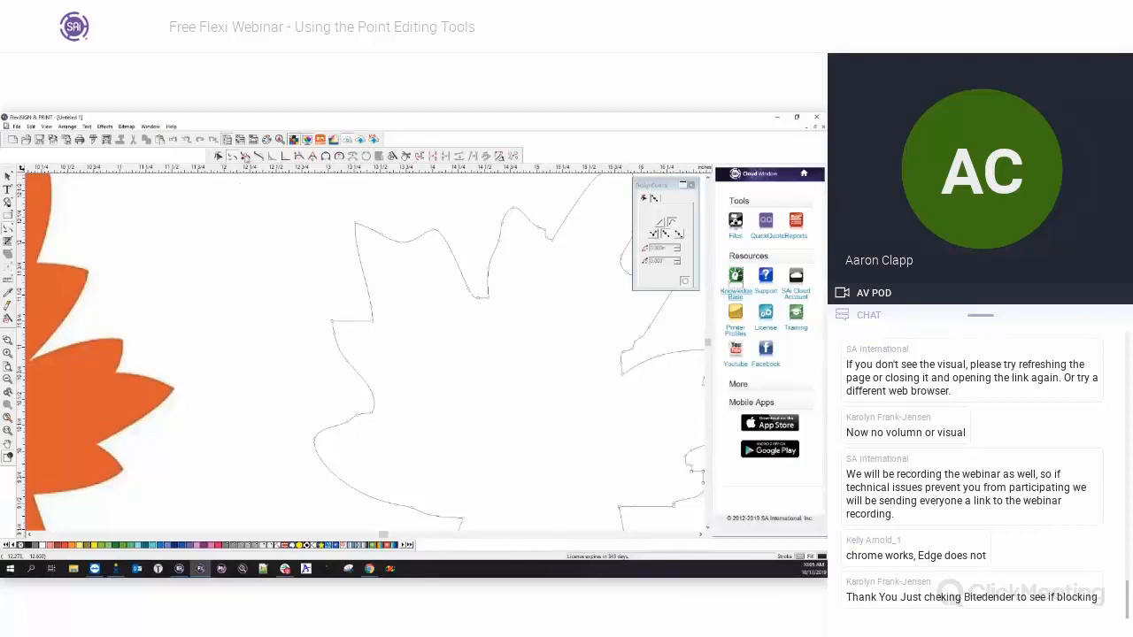
Move a point on the left edge of the outlined leaf's upper-left lobe outward so the edge bulges into a curve.
{"action": "left_click", "coordinate": [245, 157]}
{"action": "left_click", "coordinate": [358, 253]}
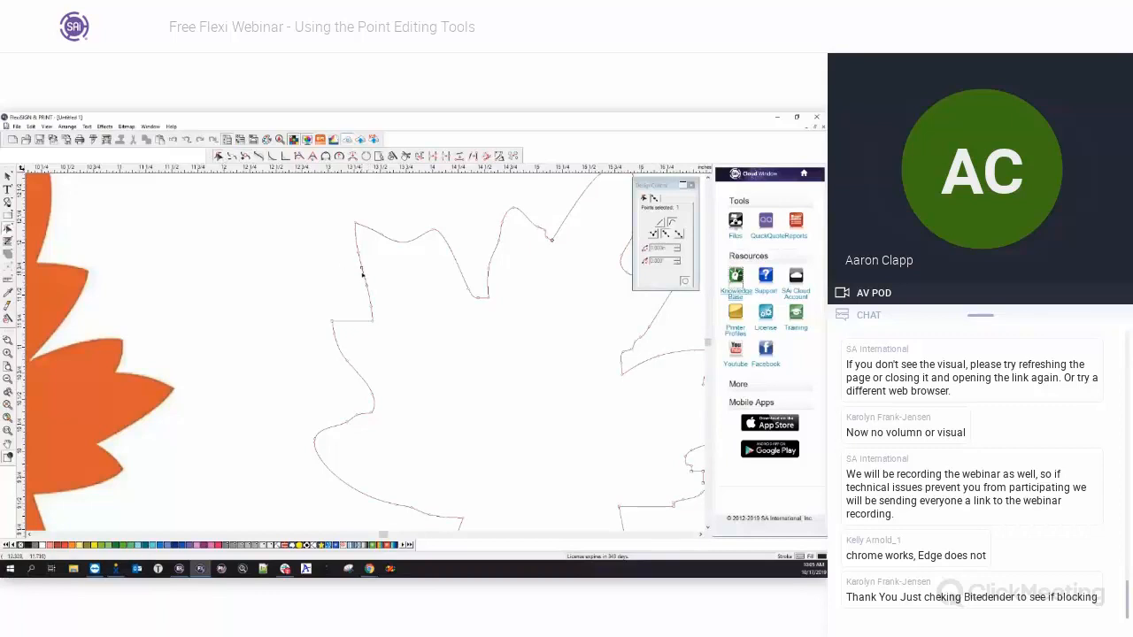
{"action": "left_click_drag", "start_coordinate": [362, 268], "coordinate": [353, 268]}
{"action": "left_click_drag", "start_coordinate": [347, 264], "coordinate": [353, 269]}
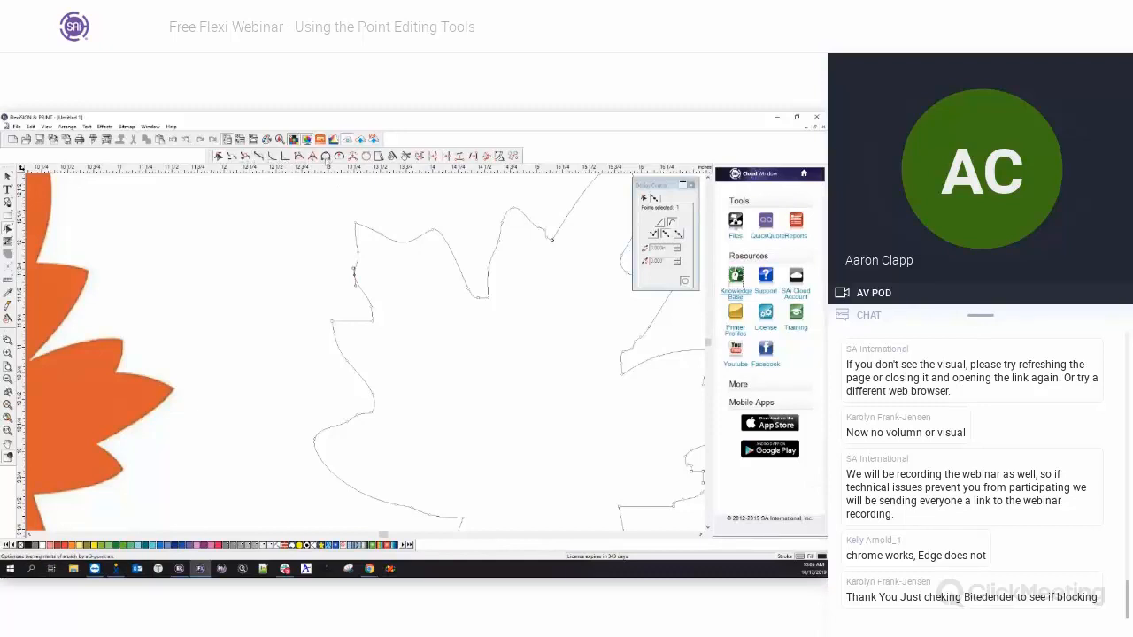
Replace the bumpy edge running into the notch between the upper-right and right lobes with one straight line between its end points.
{"action": "left_click", "coordinate": [257, 156]}
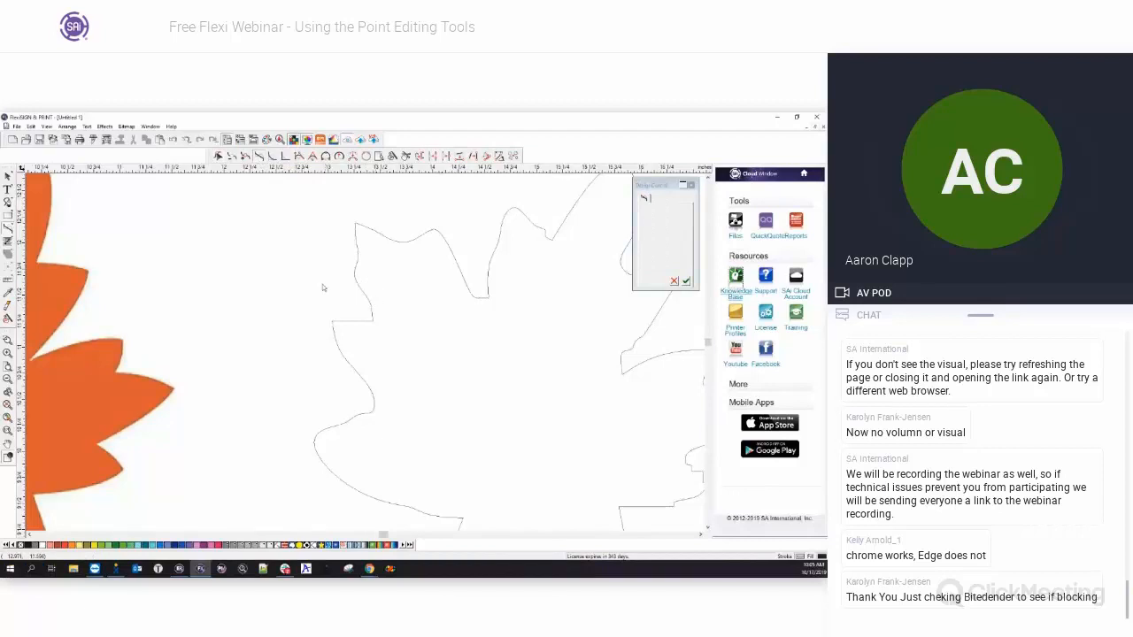
{"action": "scroll", "coordinate": [238, 274], "scroll_direction": "down", "scroll_amount": 2}
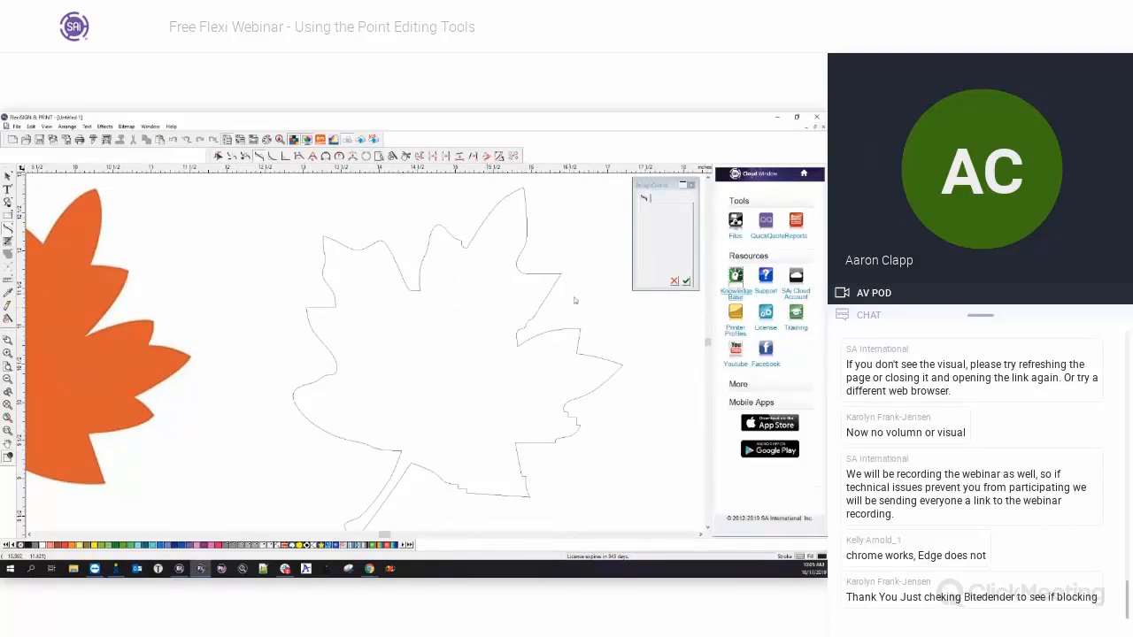
{"action": "scroll", "coordinate": [576, 298], "scroll_direction": "up", "scroll_amount": 5}
{"action": "scroll", "coordinate": [596, 341], "scroll_direction": "up", "scroll_amount": 1}
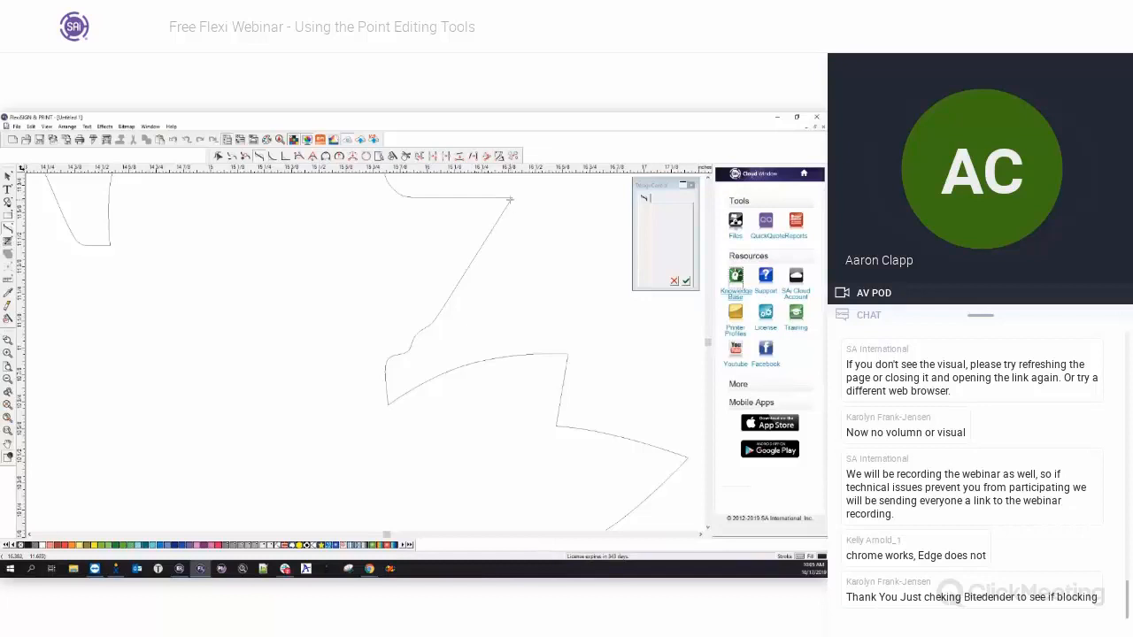
{"action": "left_click", "coordinate": [388, 404]}
{"action": "mouse_move", "coordinate": [388, 405]}
{"action": "left_mouse_down"}
{"action": "mouse_move", "coordinate": [429, 380]}
{"action": "mouse_move", "coordinate": [381, 394]}
{"action": "mouse_move", "coordinate": [385, 350]}
{"action": "mouse_move", "coordinate": [384, 406]}
{"action": "left_mouse_up"}
{"action": "left_click", "coordinate": [384, 406]}
{"action": "left_click", "coordinate": [440, 376]}
{"action": "scroll", "coordinate": [377, 406], "scroll_direction": "down", "scroll_amount": 1}
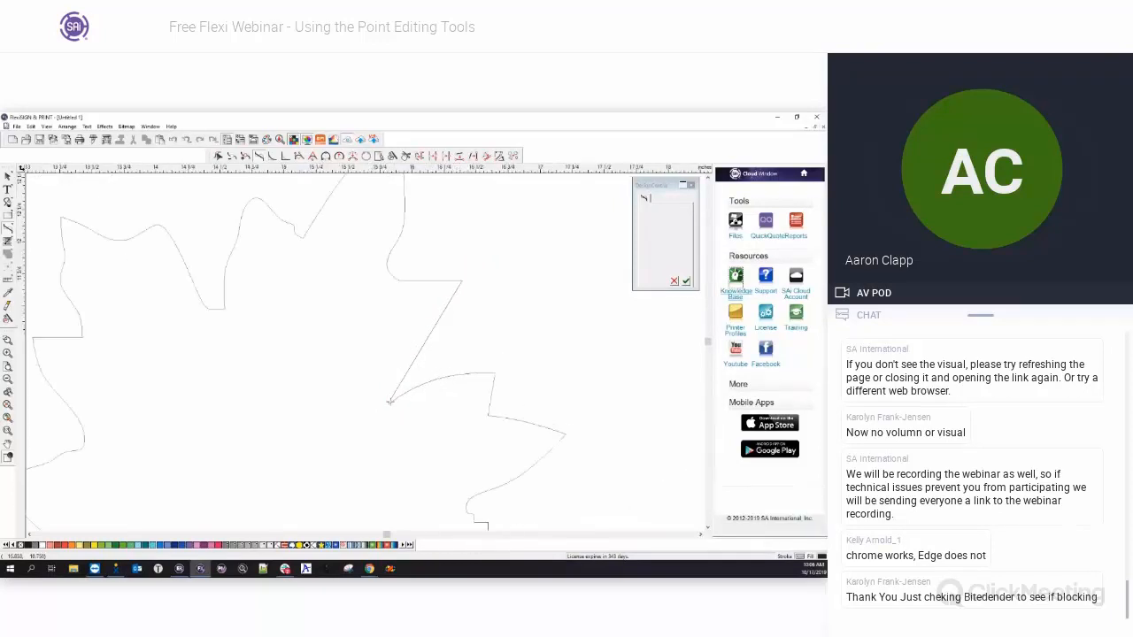
Straighten the left edge of the upper-left lobe and the stepped edge on the leaf's lower-right lobe.
{"action": "scroll", "coordinate": [421, 410], "scroll_direction": "down", "scroll_amount": 1}
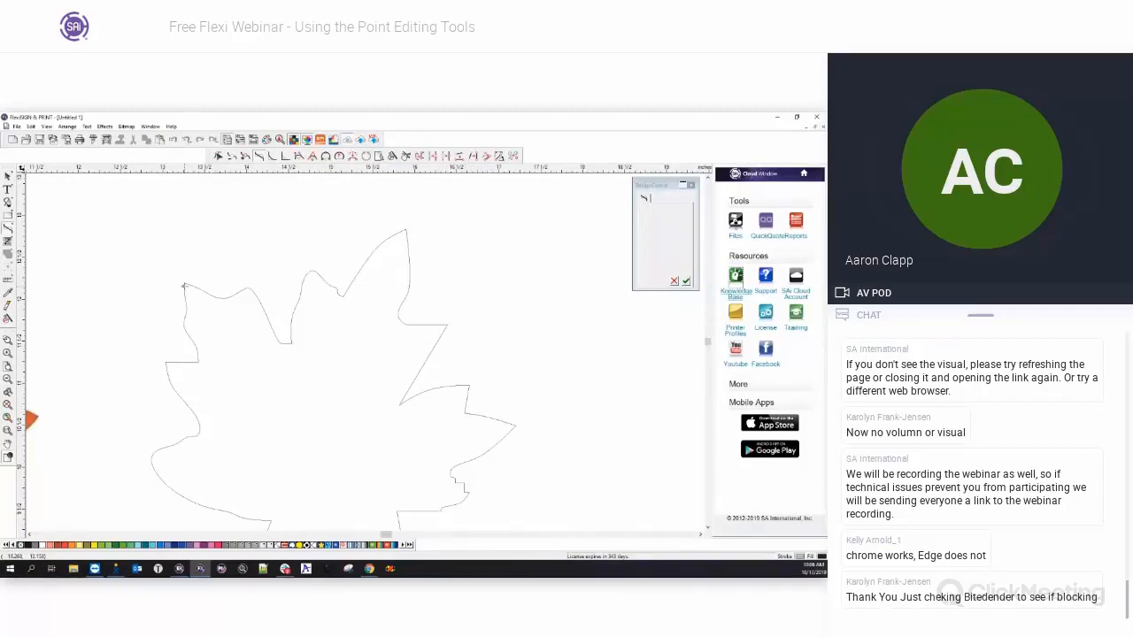
{"action": "left_click", "coordinate": [199, 362]}
{"action": "left_click", "coordinate": [467, 493]}
Start rounding all corners of the leaf outline and examine the preview circles at the upper-left lobe's tip.
{"action": "left_click", "coordinate": [7, 178]}
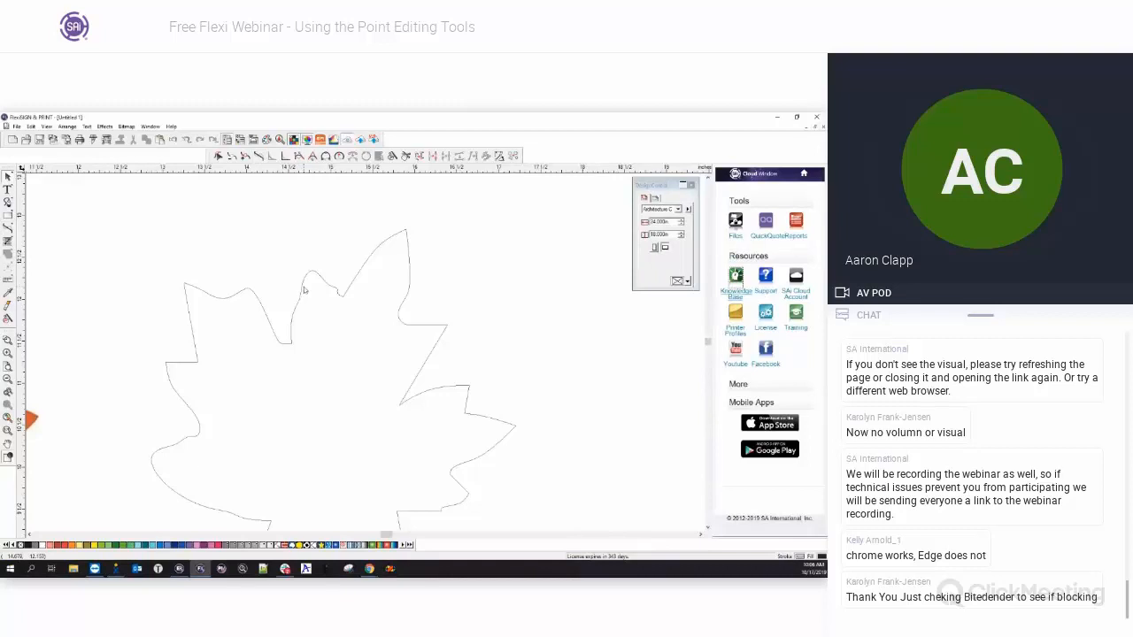
{"action": "left_click", "coordinate": [317, 272]}
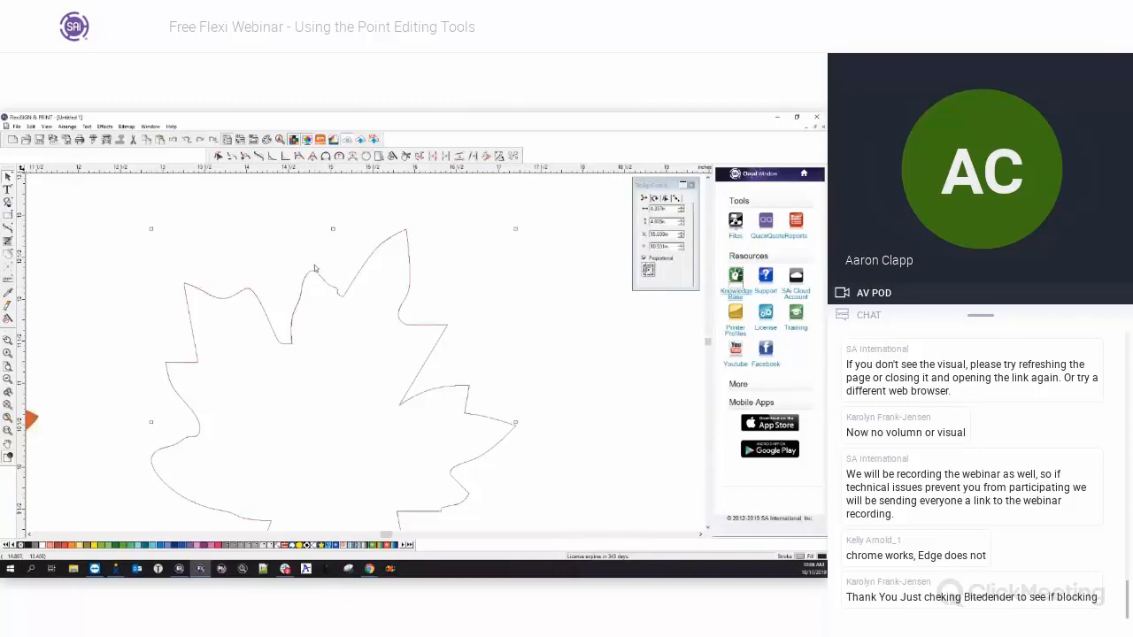
{"action": "left_click", "coordinate": [271, 157]}
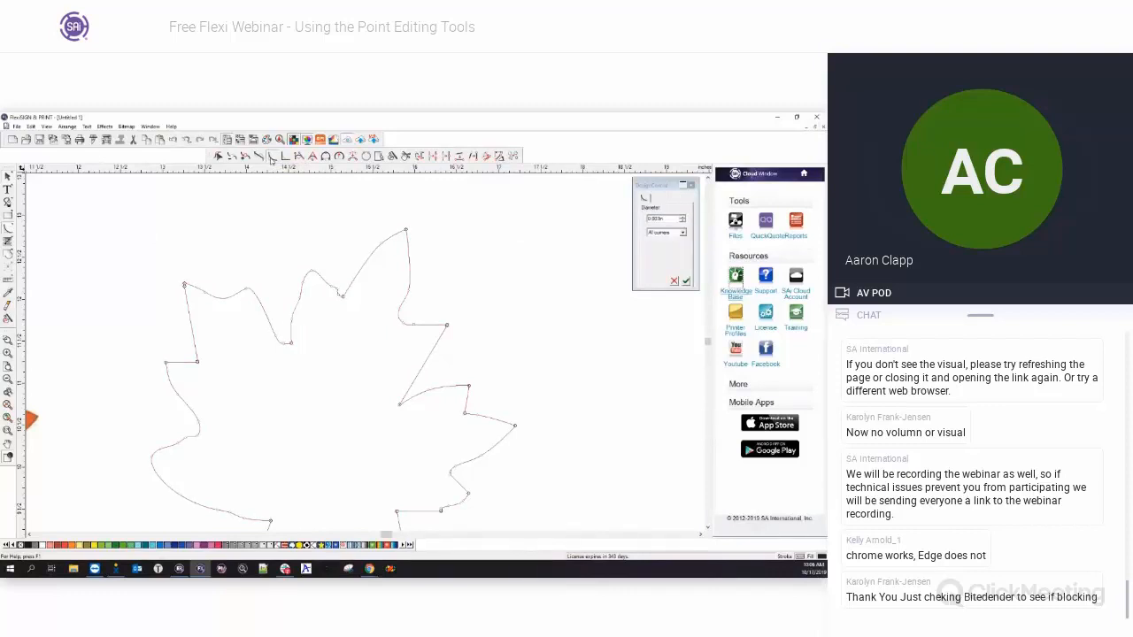
{"action": "left_click_drag", "start_coordinate": [647, 186], "coordinate": [449, 204]}
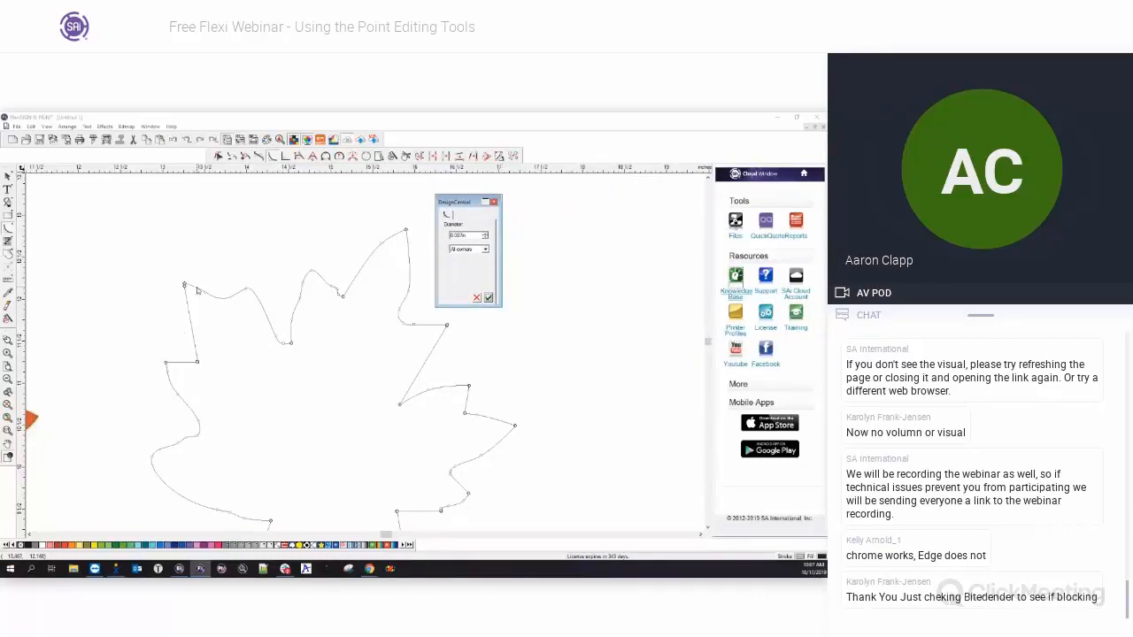
{"action": "scroll", "coordinate": [182, 285], "scroll_direction": "up", "scroll_amount": 3}
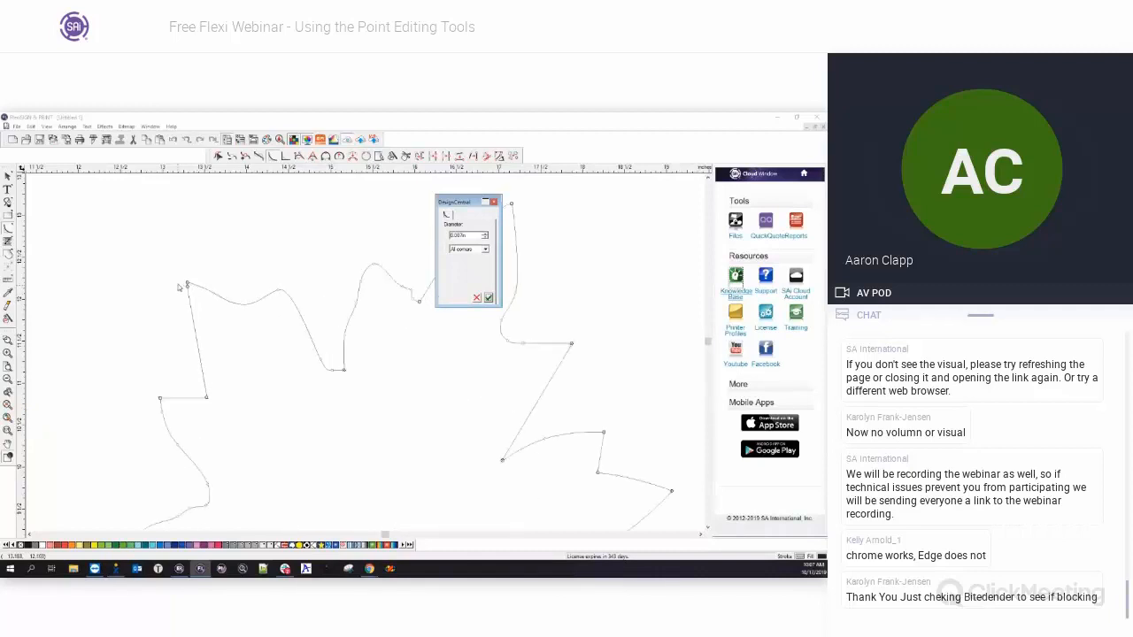
{"action": "scroll", "coordinate": [196, 285], "scroll_direction": "up", "scroll_amount": 4}
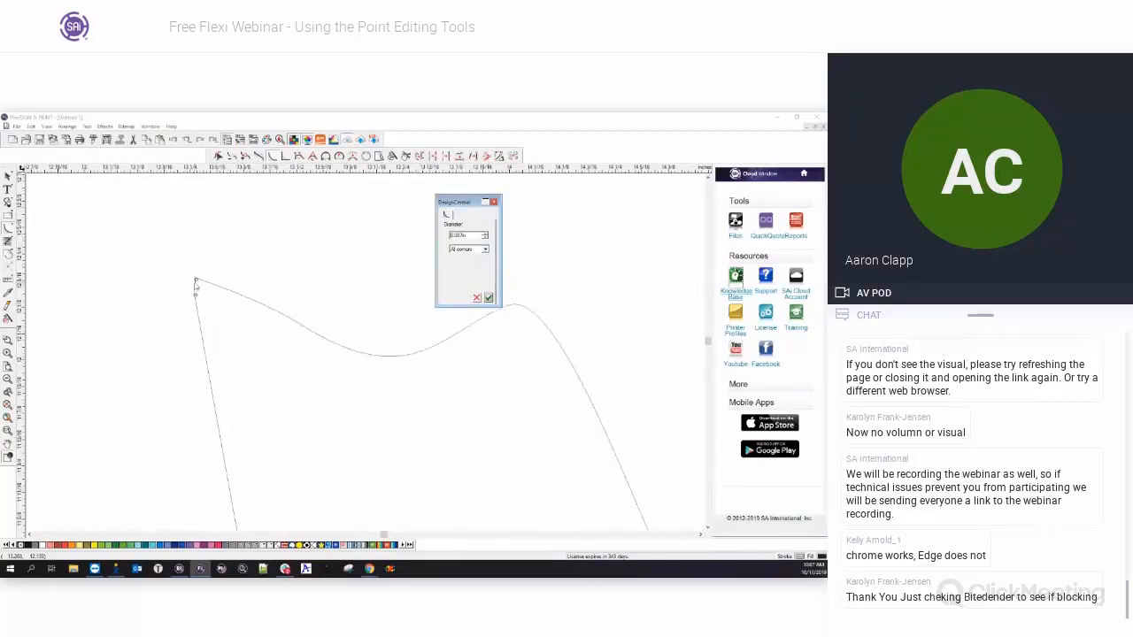
{"action": "scroll", "coordinate": [197, 284], "scroll_direction": "up", "scroll_amount": 4}
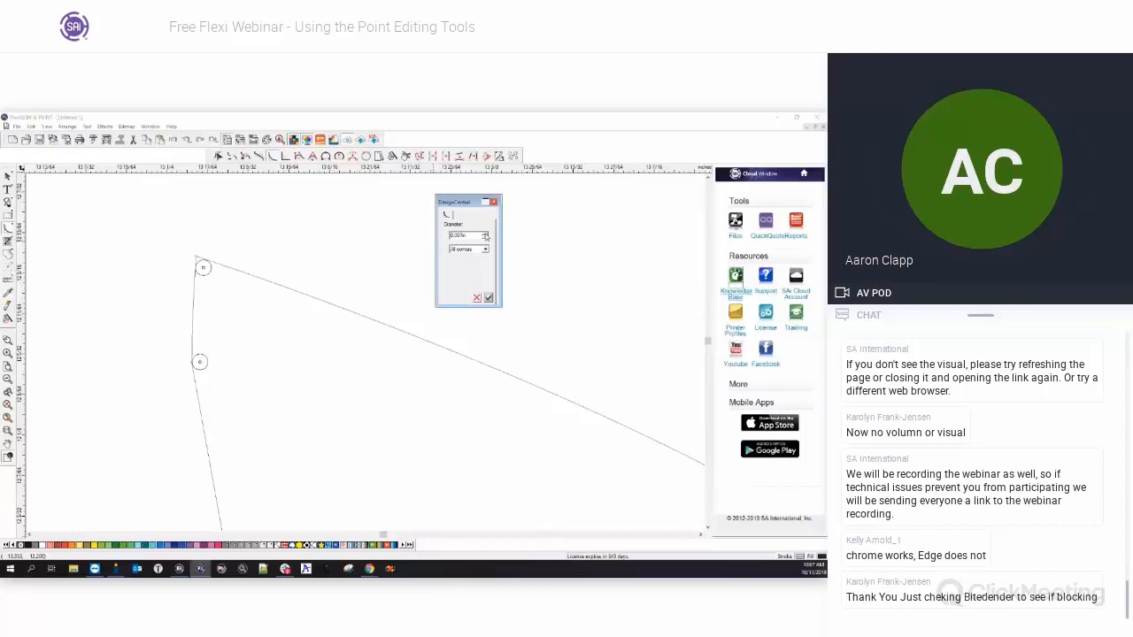
{"action": "scroll", "coordinate": [246, 246], "scroll_direction": "down", "scroll_amount": 4}
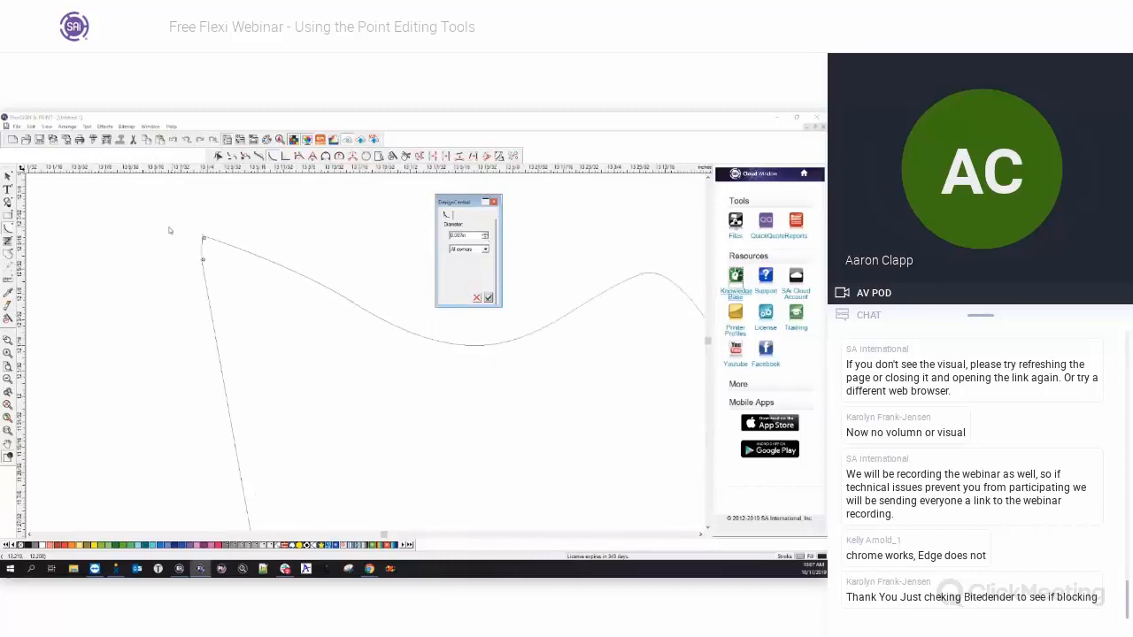
Restrict the corner rounding to inner corners, adjust its diameter and apply it to the leaf outline.
{"action": "left_click", "coordinate": [486, 236]}
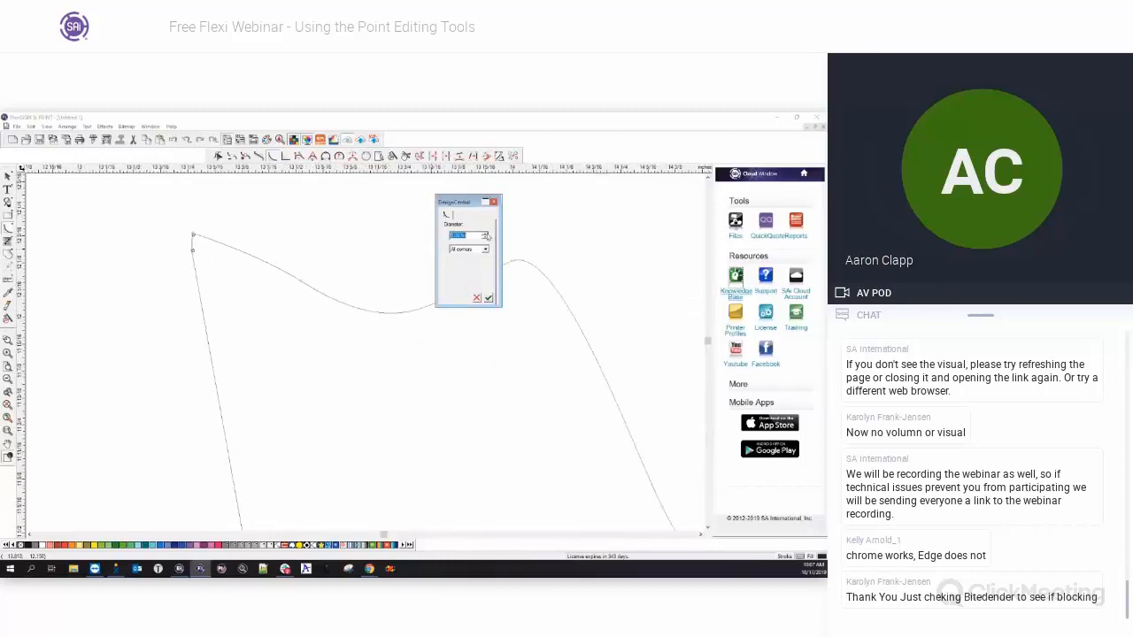
{"action": "left_click", "coordinate": [486, 235]}
{"action": "left_click", "coordinate": [485, 250]}
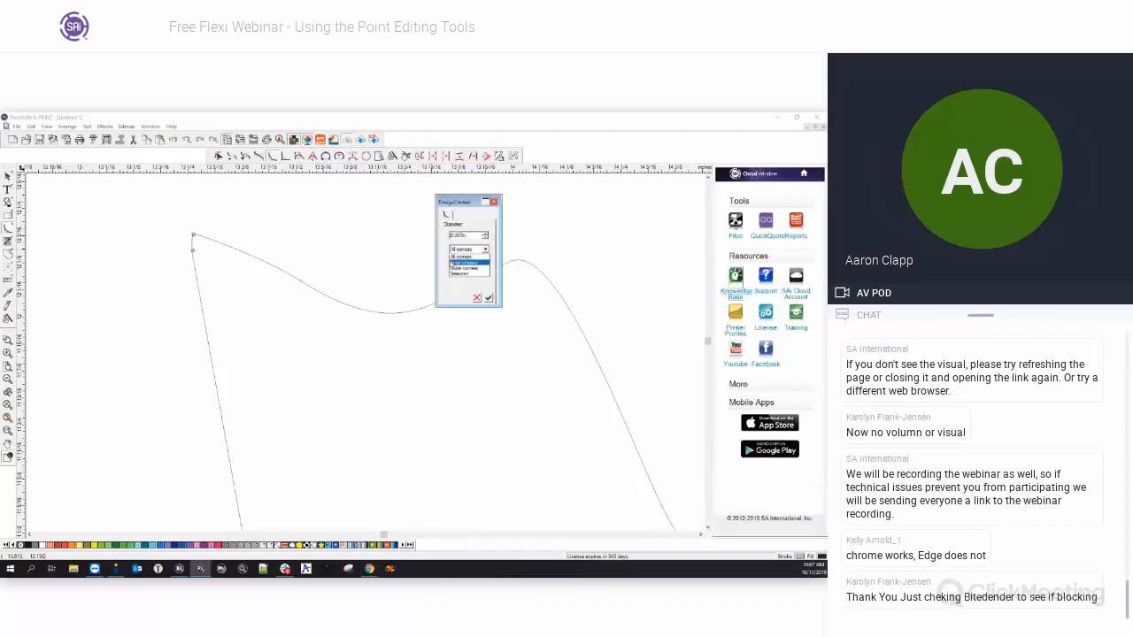
{"action": "left_click", "coordinate": [466, 263]}
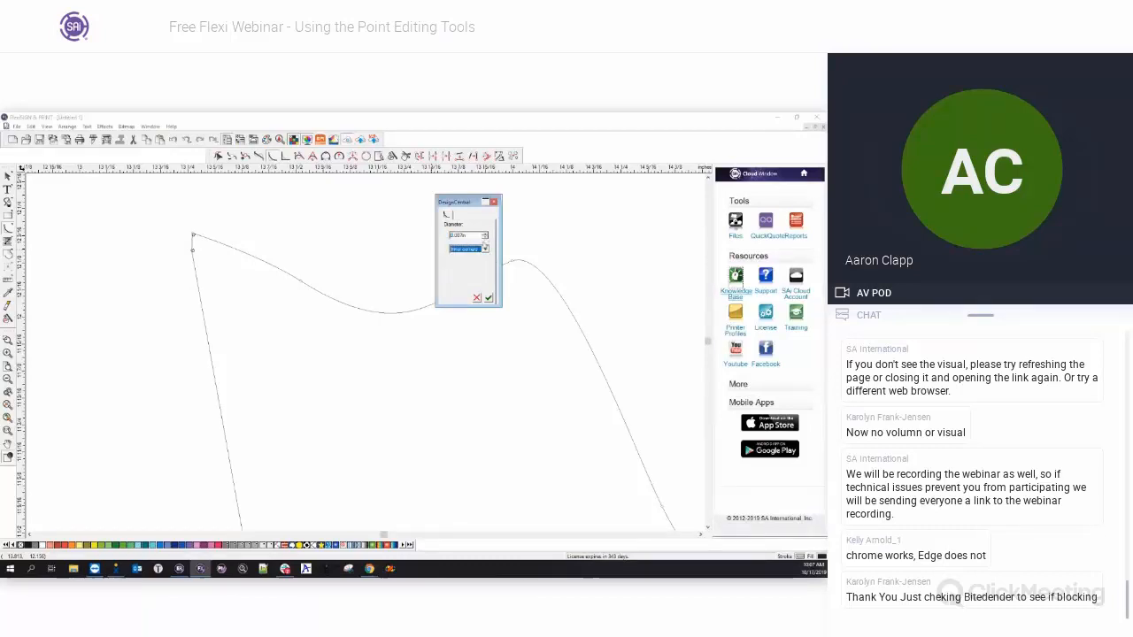
{"action": "left_click", "coordinate": [486, 236]}
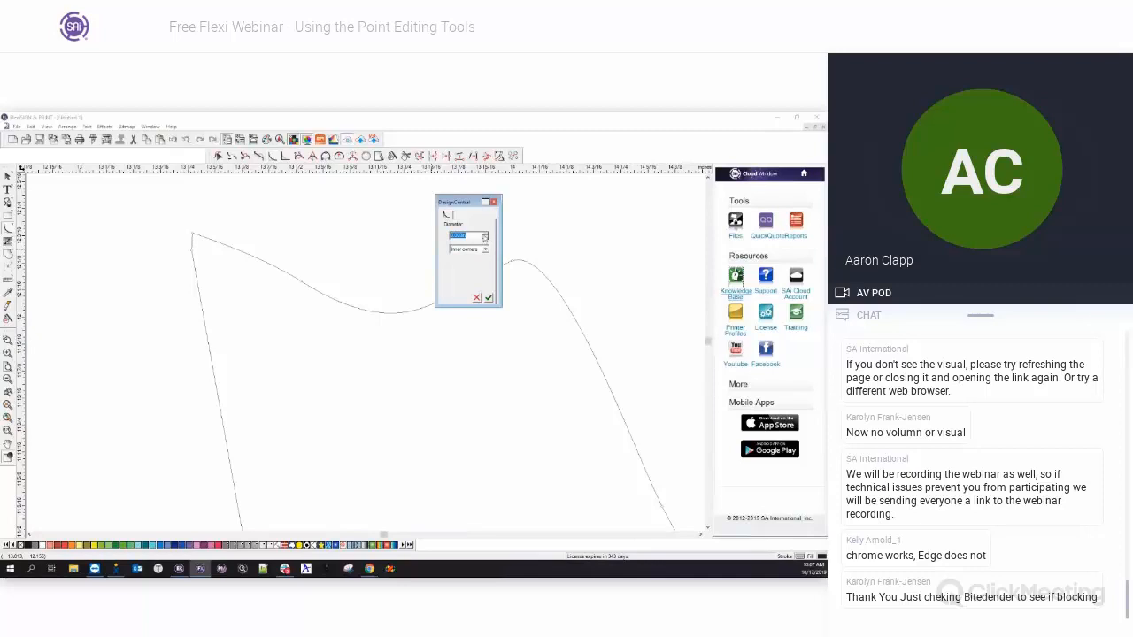
{"action": "left_click", "coordinate": [488, 298]}
Select the whole leaf outline and reapply the corner rounding with the inner corners option.
{"action": "scroll", "coordinate": [273, 230], "scroll_direction": "down", "scroll_amount": 5}
{"action": "scroll", "coordinate": [226, 241], "scroll_direction": "down", "scroll_amount": 3}
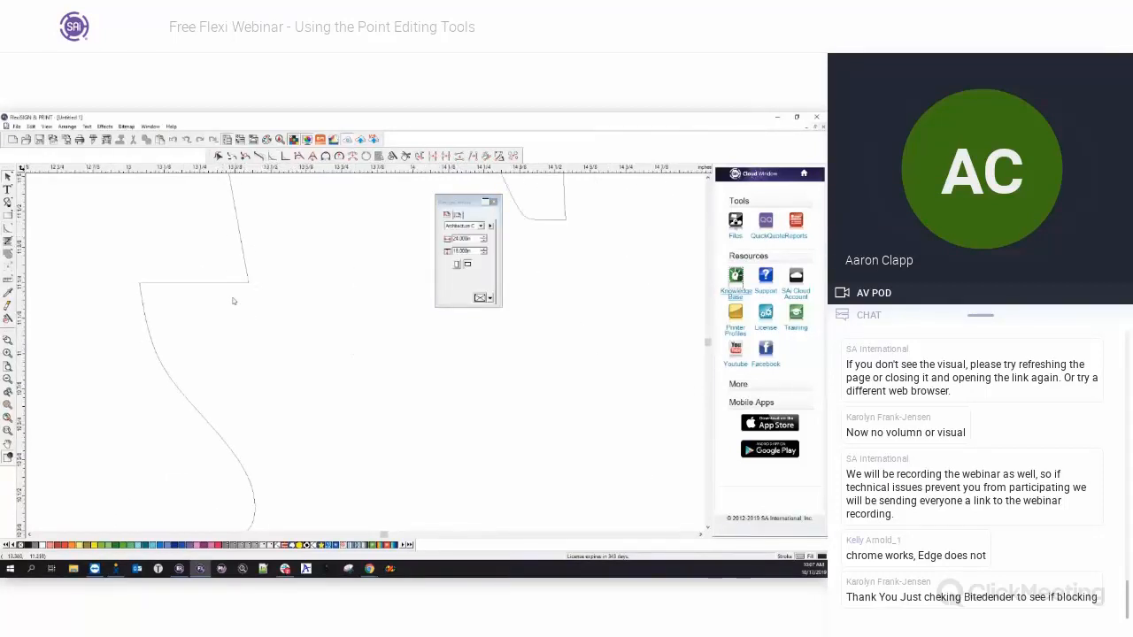
{"action": "scroll", "coordinate": [274, 393], "scroll_direction": "down", "scroll_amount": 2}
{"action": "left_click", "coordinate": [283, 270]}
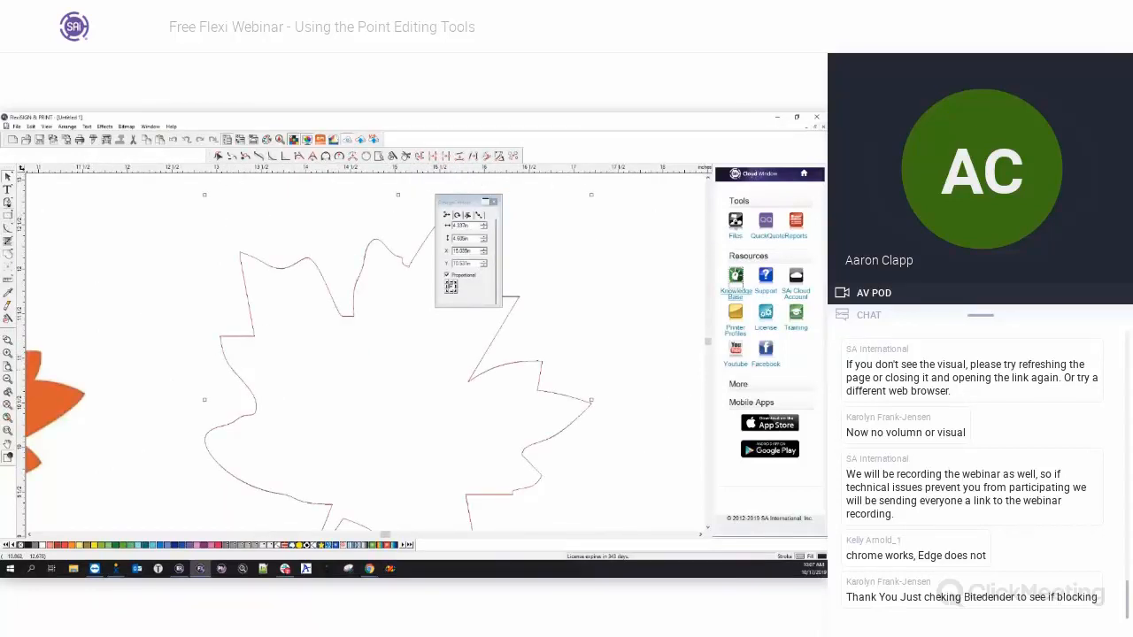
{"action": "left_click", "coordinate": [271, 156]}
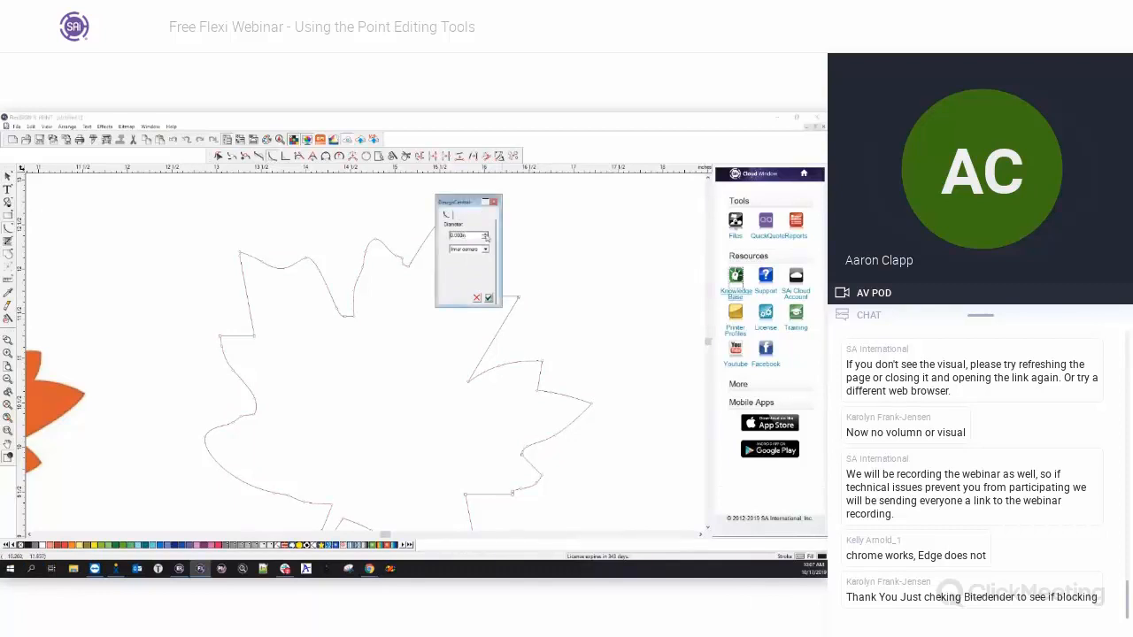
{"action": "left_click", "coordinate": [488, 298]}
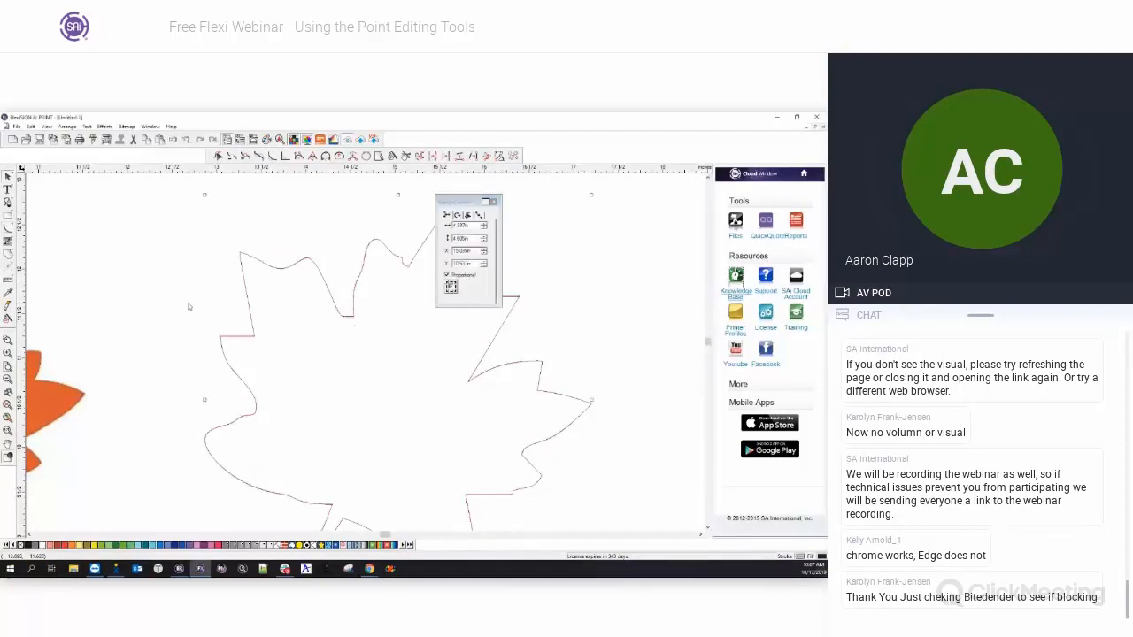
Inspect the rounding circles on the upper-left lobe's tip closely and apply the inner-corner rounding to the leaf.
{"action": "left_click", "coordinate": [8, 228]}
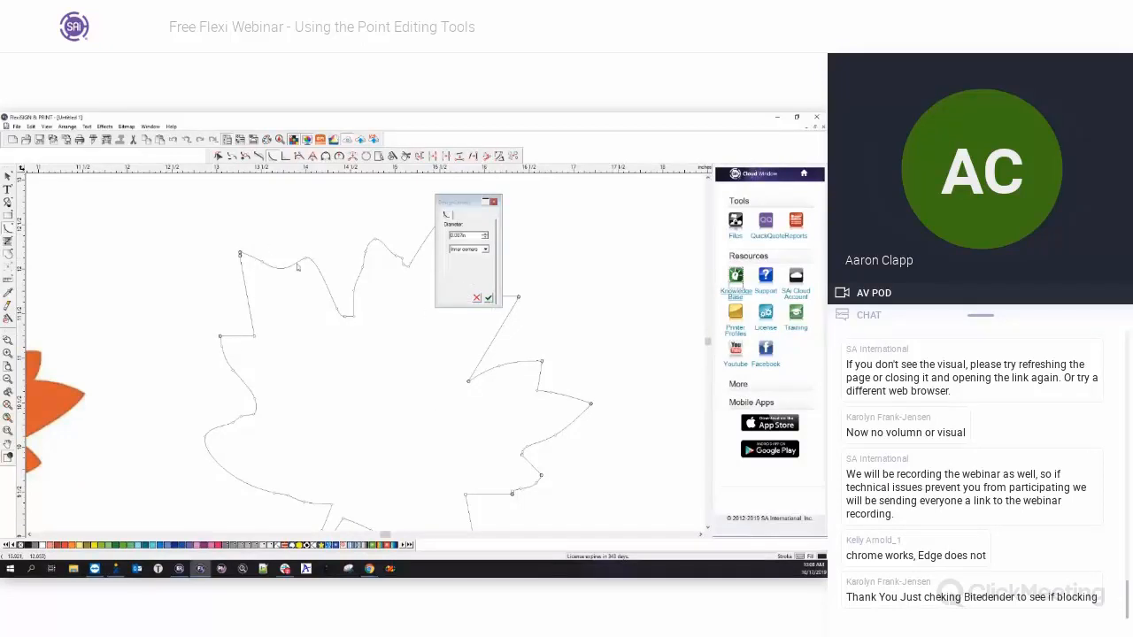
{"action": "scroll", "coordinate": [214, 253], "scroll_direction": "down", "scroll_amount": 1}
{"action": "scroll", "coordinate": [209, 252], "scroll_direction": "up", "scroll_amount": 8}
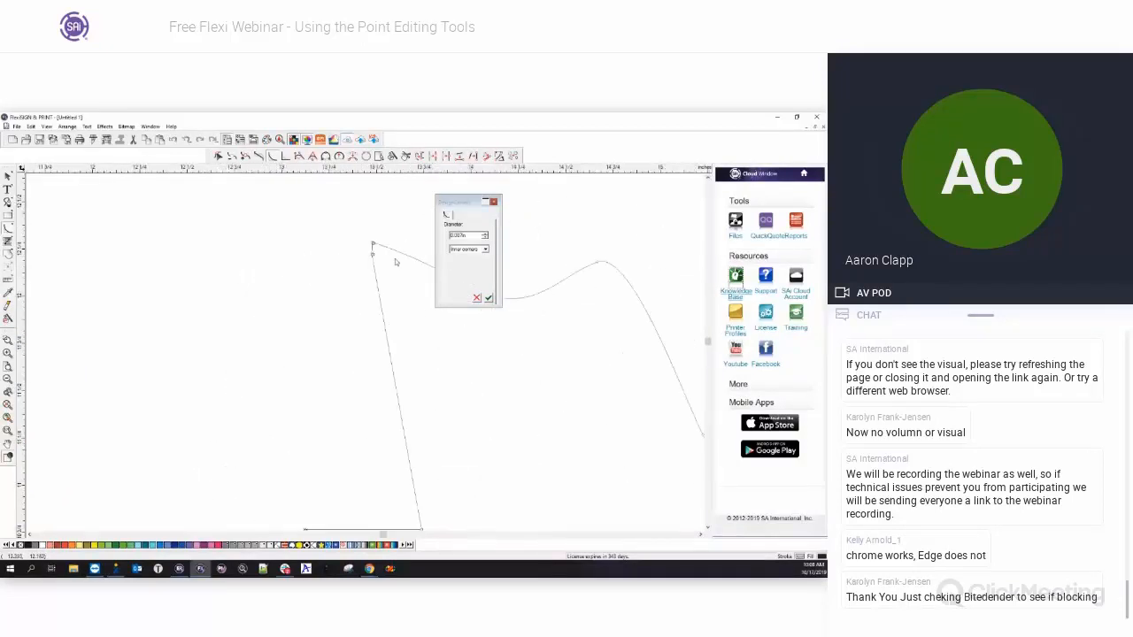
{"action": "scroll", "coordinate": [395, 259], "scroll_direction": "up", "scroll_amount": 5}
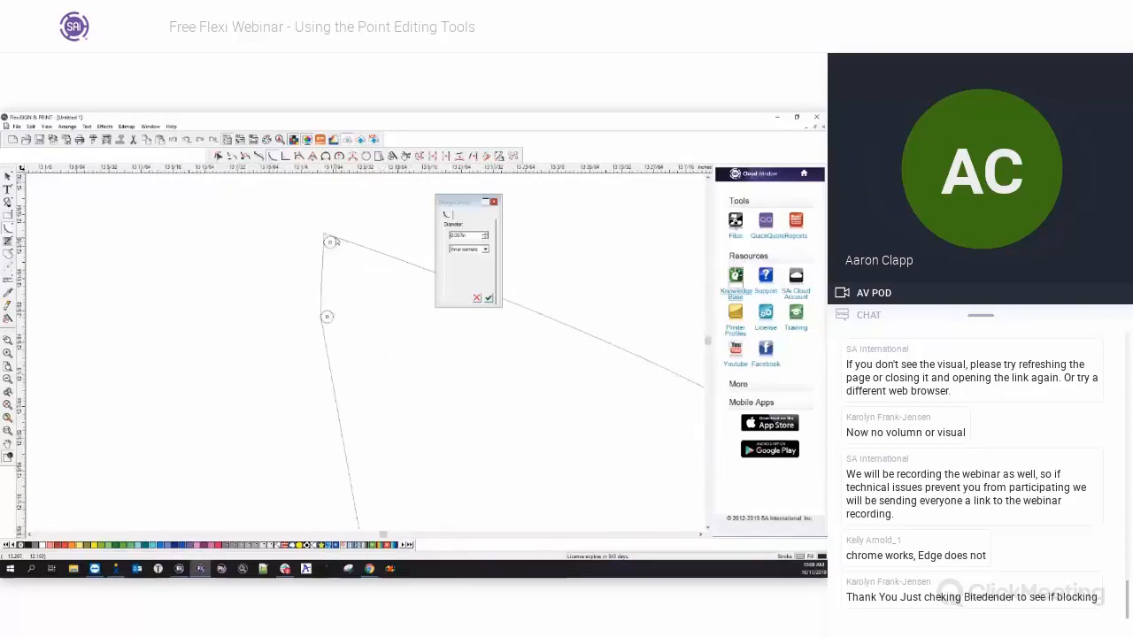
{"action": "scroll", "coordinate": [334, 241], "scroll_direction": "up", "scroll_amount": 3}
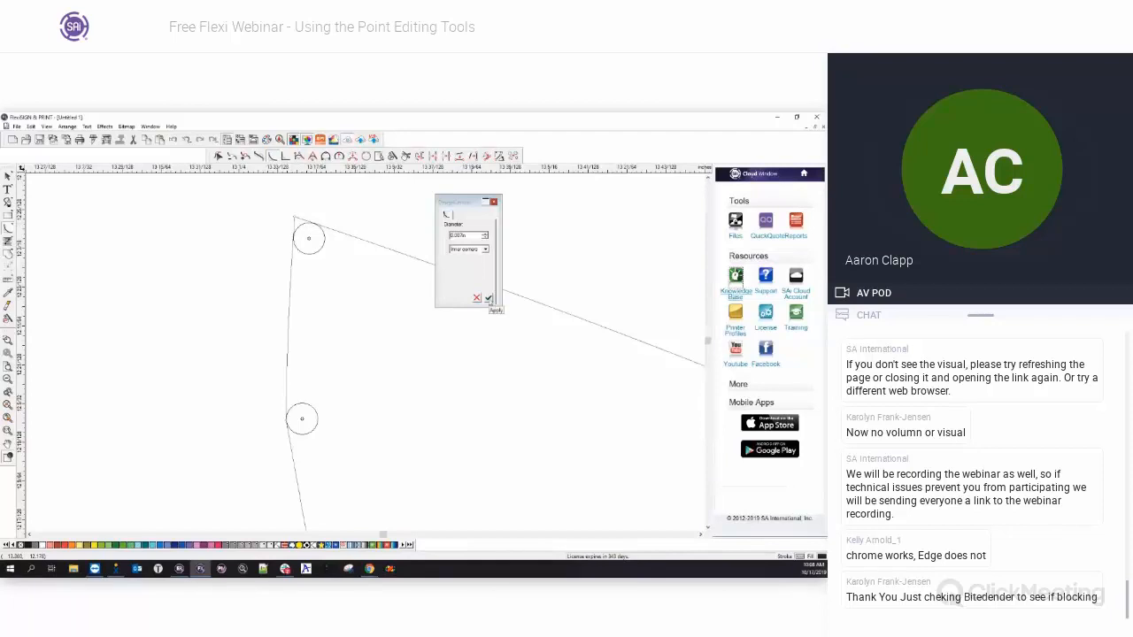
{"action": "left_click", "coordinate": [489, 298]}
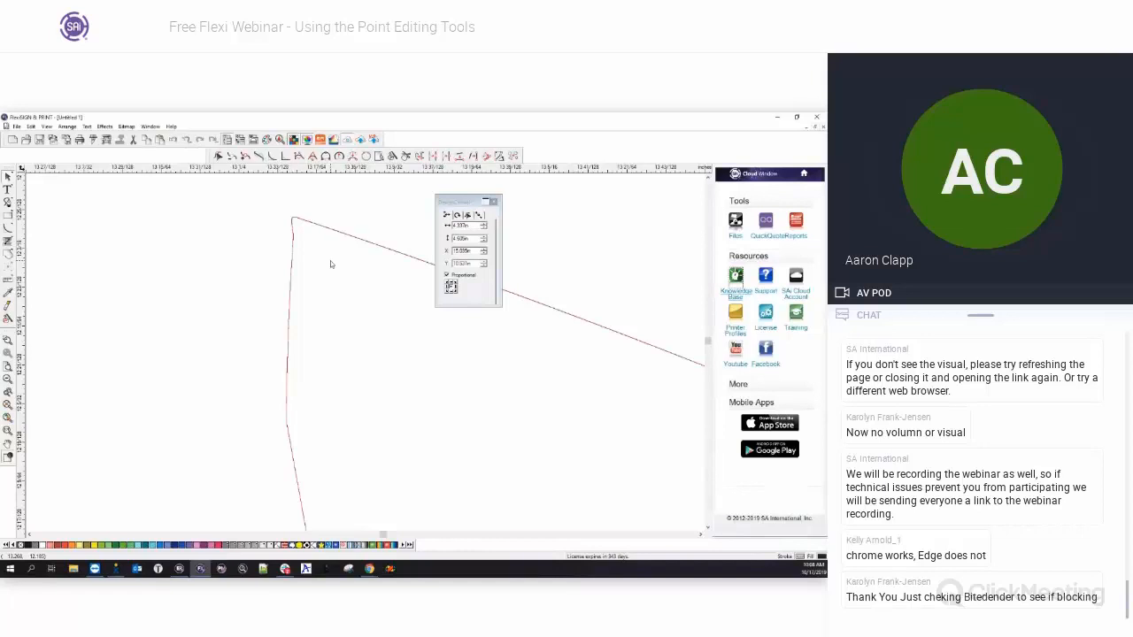
Check the upper-left lobe's tip, then apply inner-corner rounding again while inspecting the notch between the upper-right and right lobes.
{"action": "scroll", "coordinate": [304, 246], "scroll_direction": "up", "scroll_amount": 1}
{"action": "scroll", "coordinate": [253, 238], "scroll_direction": "down", "scroll_amount": 2}
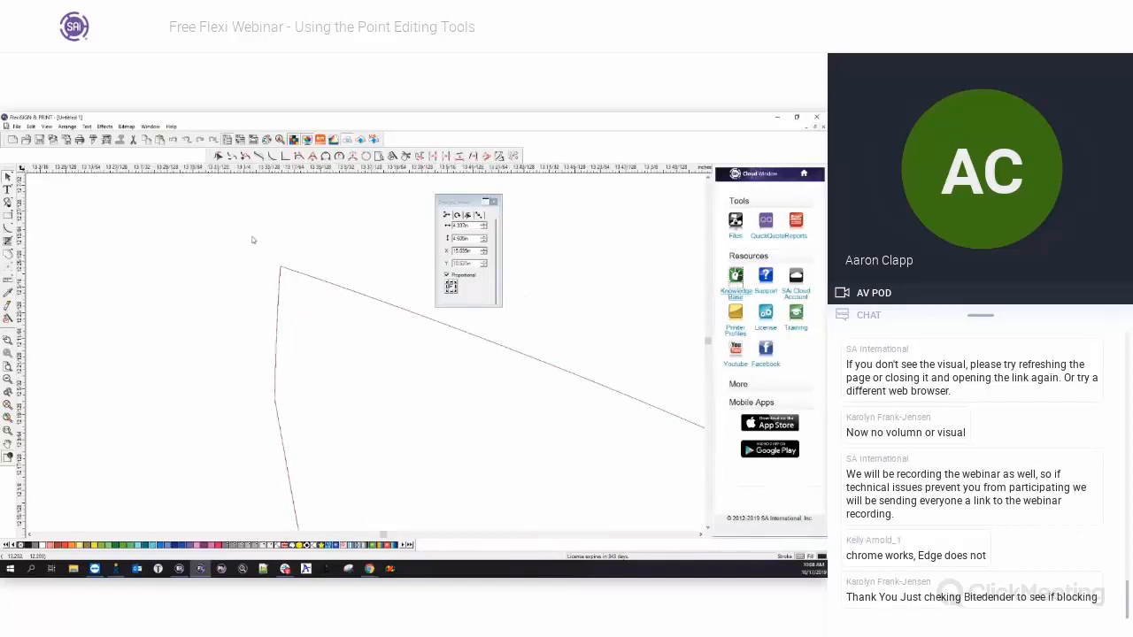
{"action": "scroll", "coordinate": [251, 239], "scroll_direction": "down", "scroll_amount": 2}
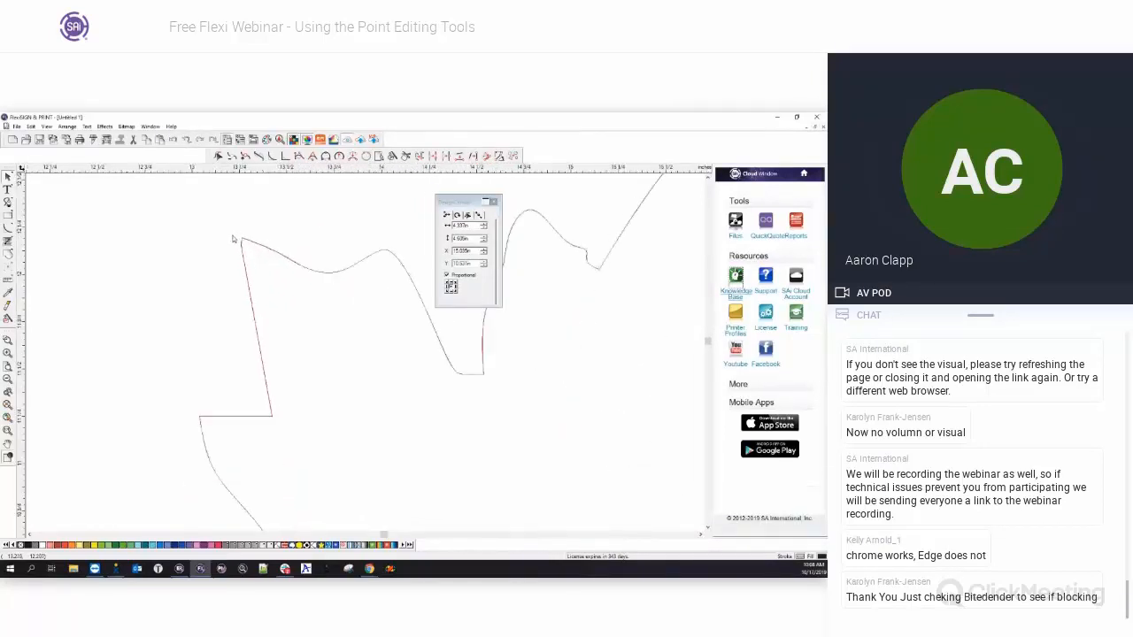
{"action": "scroll", "coordinate": [235, 239], "scroll_direction": "down", "scroll_amount": 2}
{"action": "scroll", "coordinate": [136, 243], "scroll_direction": "down", "scroll_amount": 2}
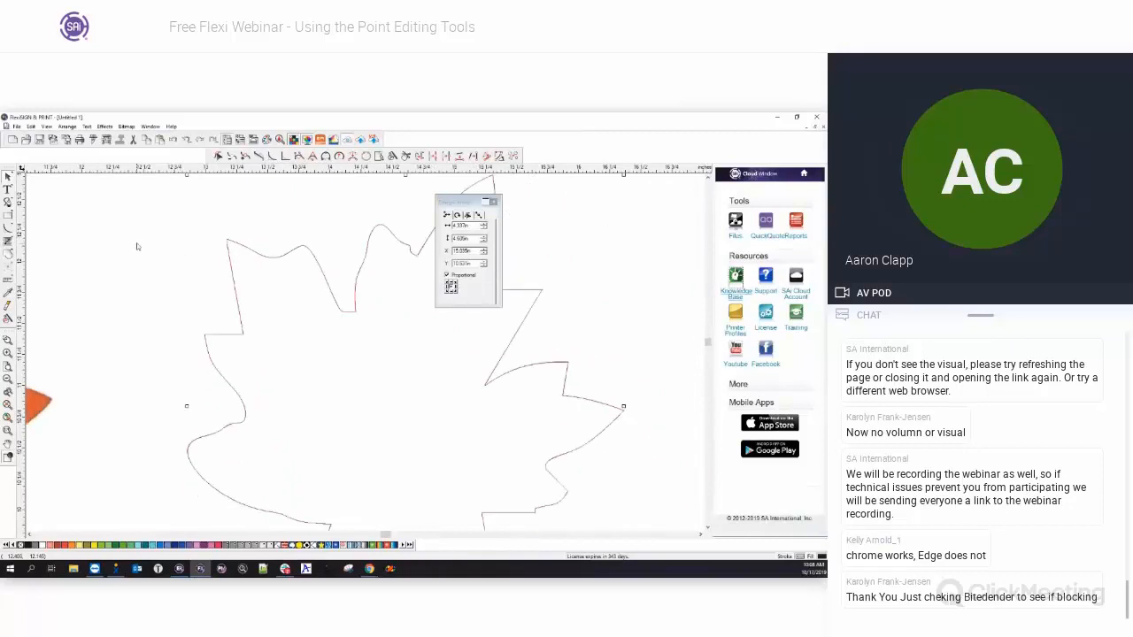
{"action": "left_click", "coordinate": [247, 257]}
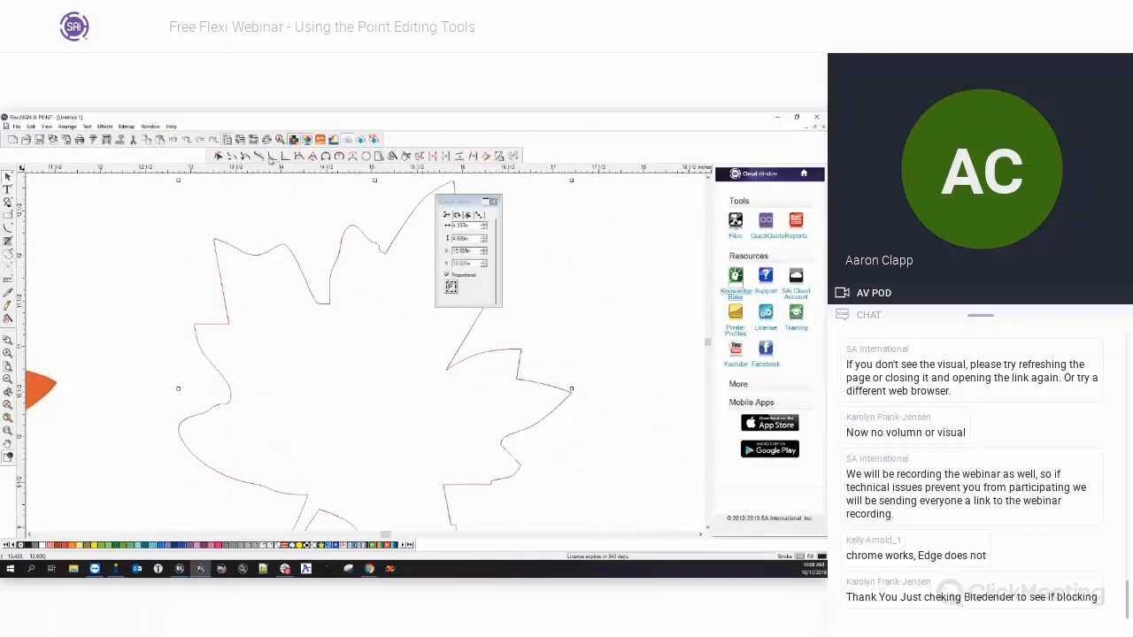
{"action": "left_click", "coordinate": [272, 157]}
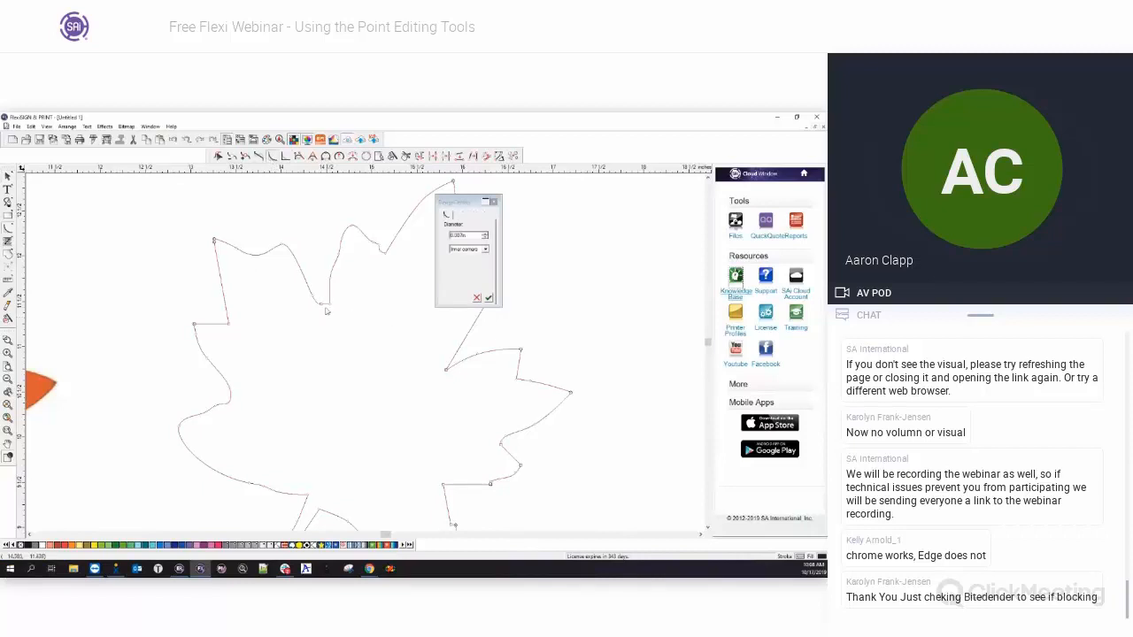
{"action": "scroll", "coordinate": [449, 376], "scroll_direction": "up", "scroll_amount": 6}
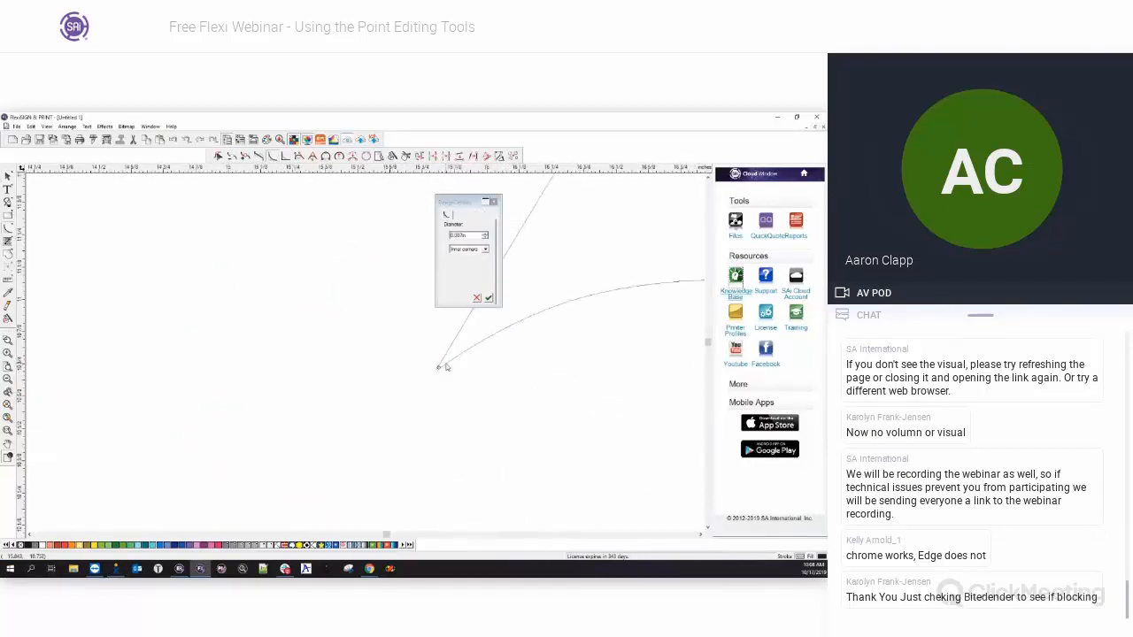
{"action": "left_click", "coordinate": [488, 298]}
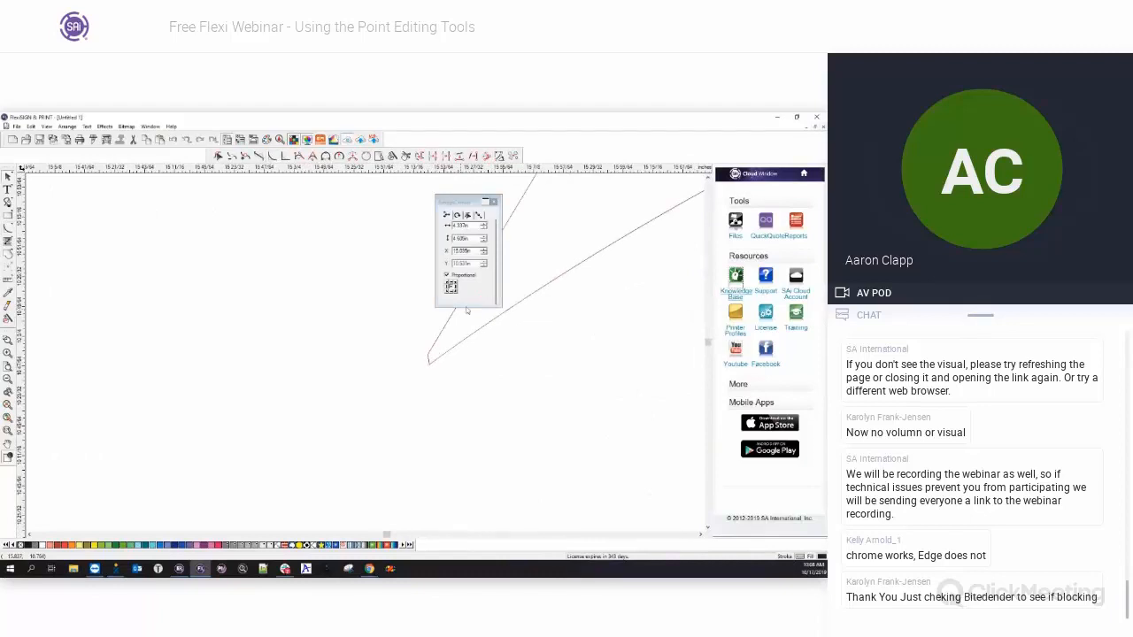
Try the corner tool with a 0.200 in diameter on the notch between the leaf's upper-right and right lobes.
{"action": "scroll", "coordinate": [368, 319], "scroll_direction": "down", "scroll_amount": 6}
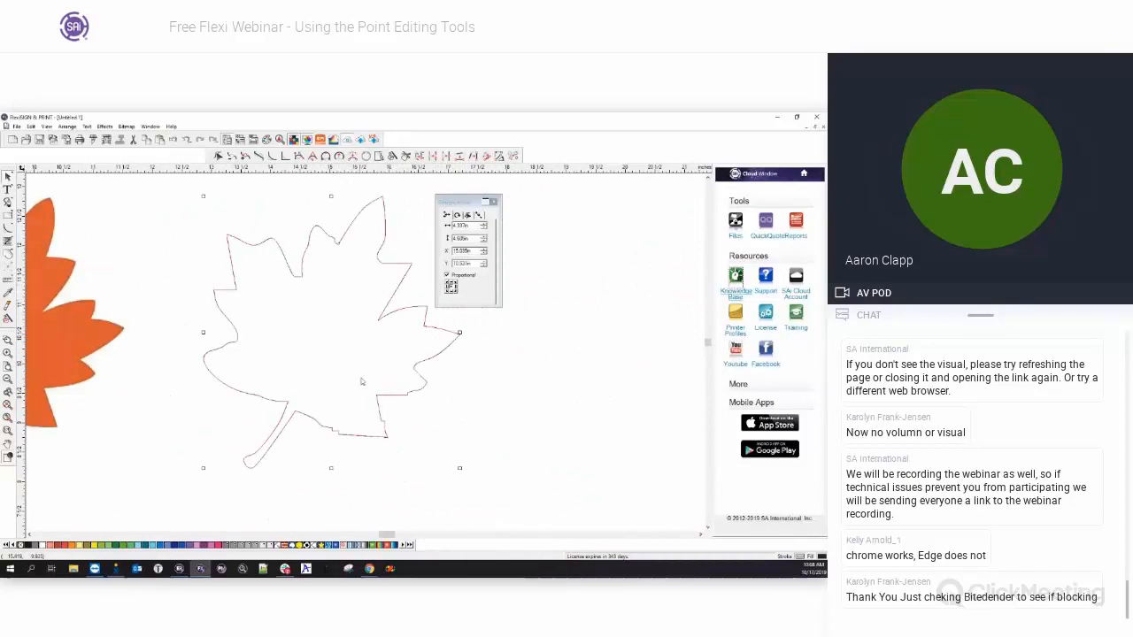
{"action": "scroll", "coordinate": [384, 322], "scroll_direction": "up", "scroll_amount": 5}
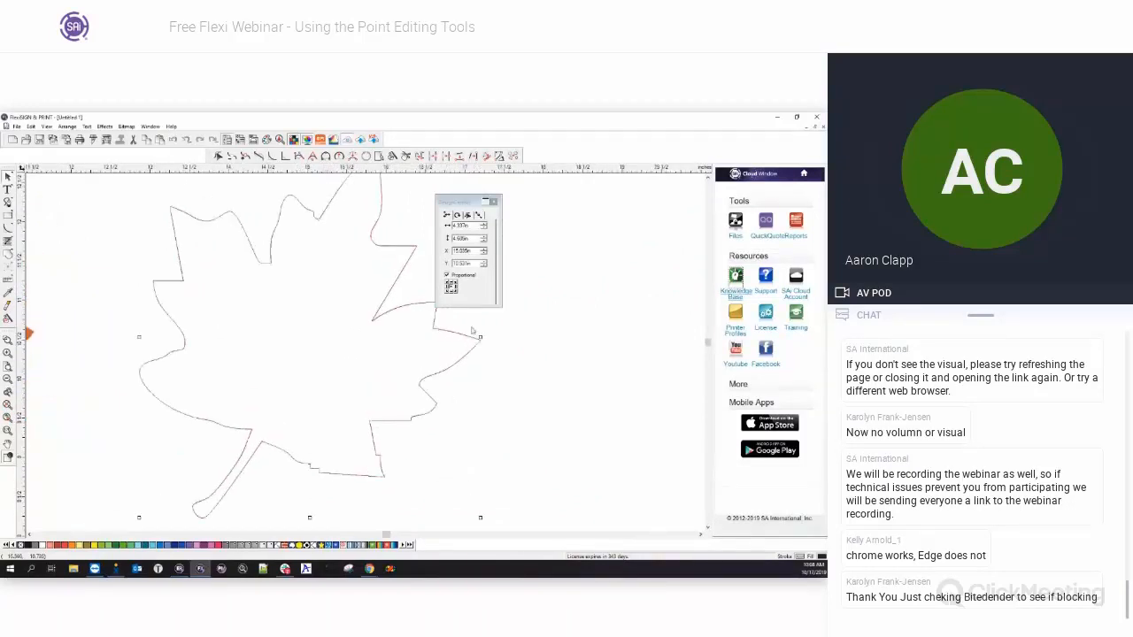
{"action": "scroll", "coordinate": [416, 320], "scroll_direction": "up", "scroll_amount": 2}
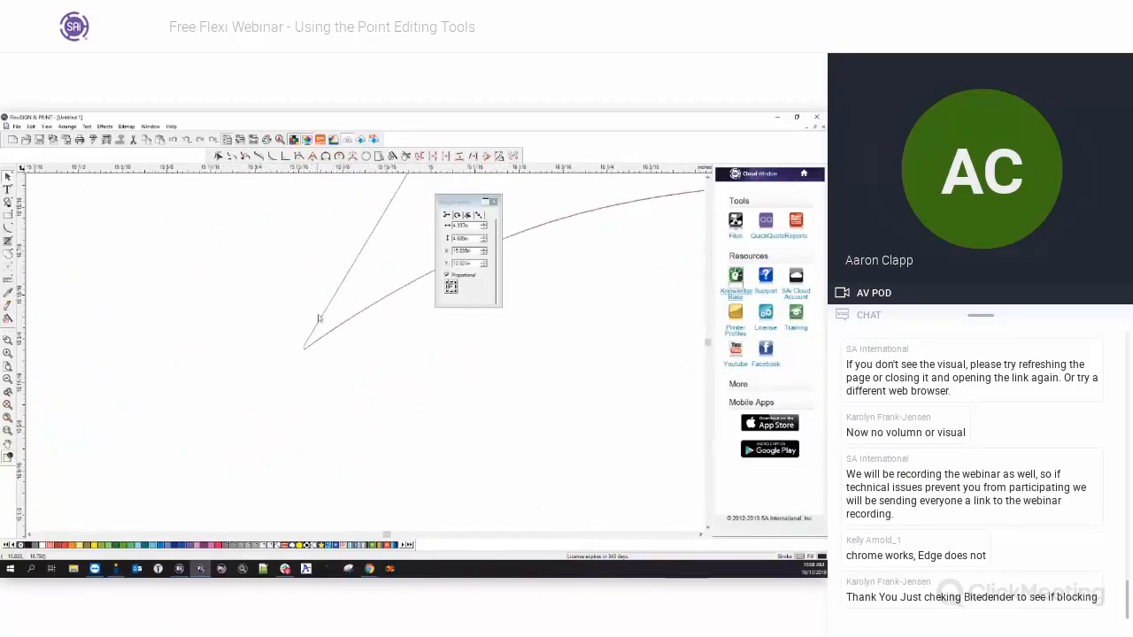
{"action": "left_click", "coordinate": [292, 256]}
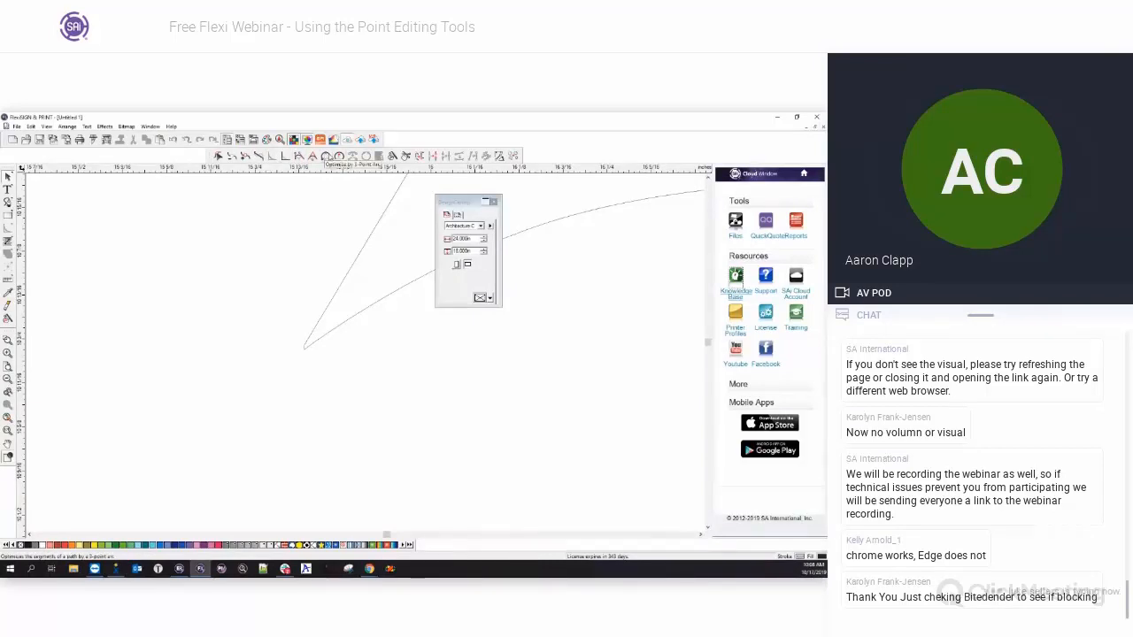
{"action": "left_click", "coordinate": [316, 157]}
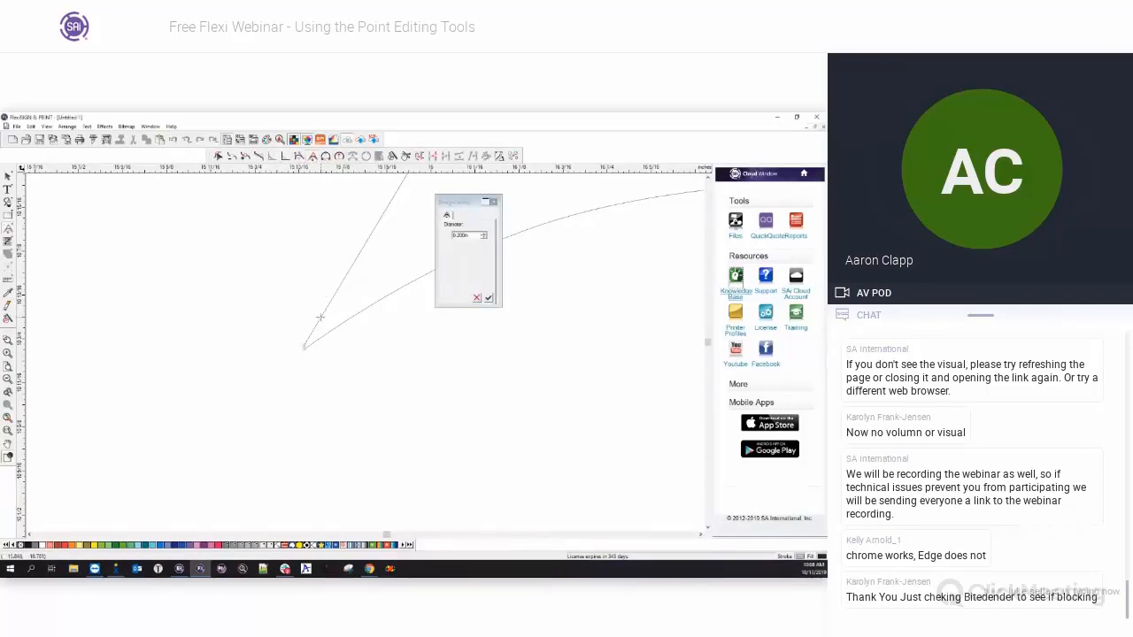
{"action": "left_click", "coordinate": [487, 297]}
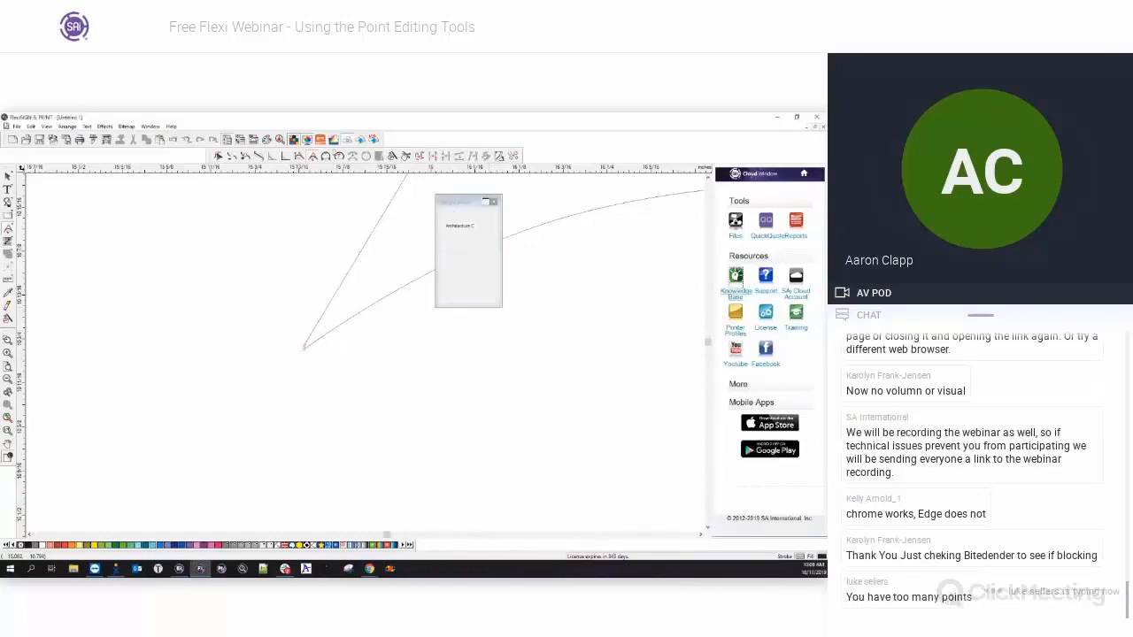
Sharpen the blunt corner of the notch between the upper-right and right lobes into a single point.
{"action": "left_click", "coordinate": [286, 157]}
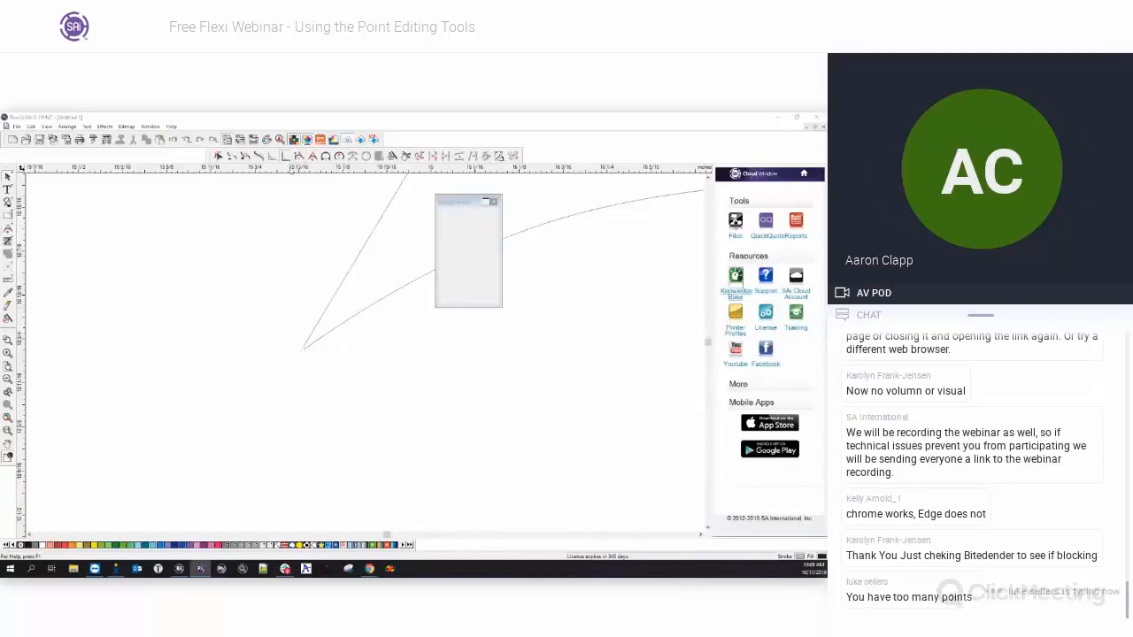
{"action": "left_click", "coordinate": [338, 328]}
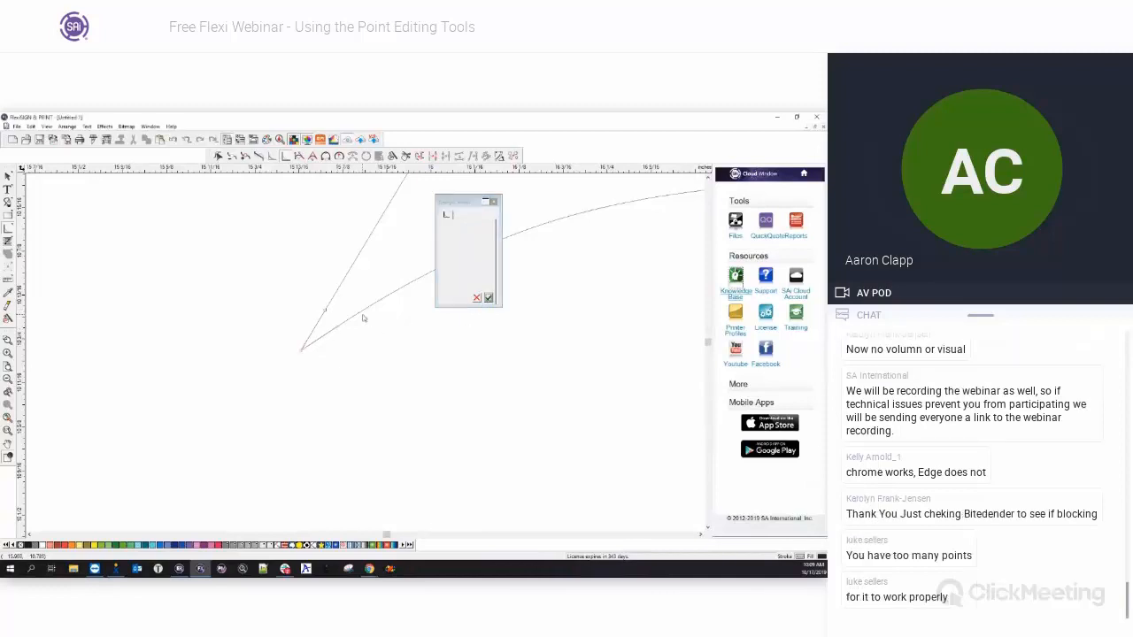
{"action": "right_click", "coordinate": [363, 316]}
{"action": "left_click", "coordinate": [398, 329]}
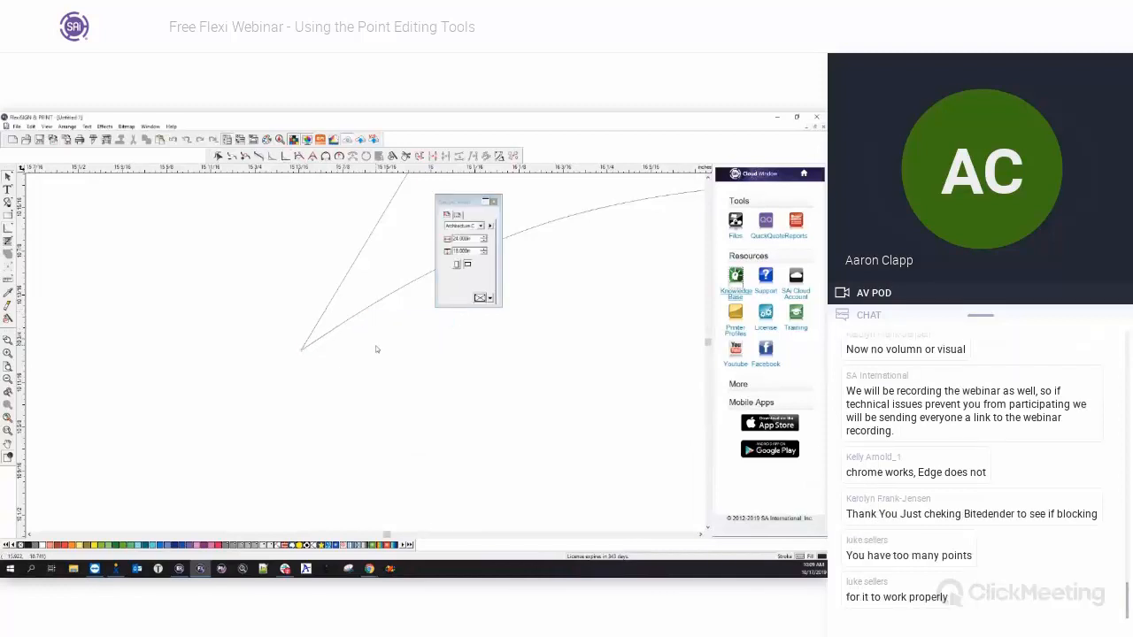
{"action": "left_click", "coordinate": [273, 157]}
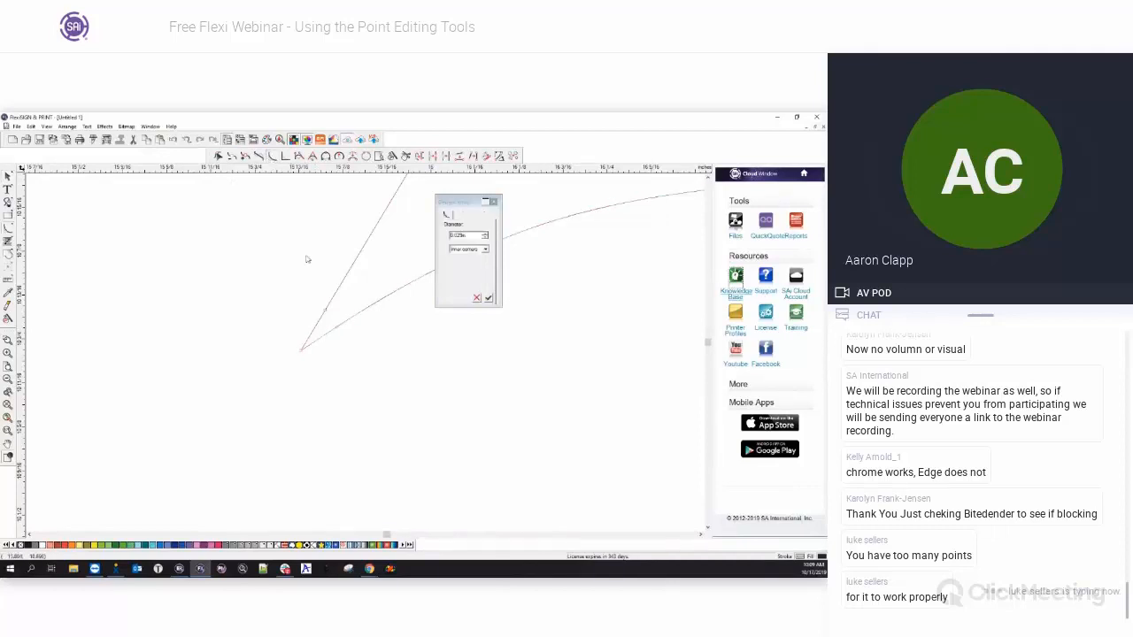
{"action": "left_click", "coordinate": [479, 300]}
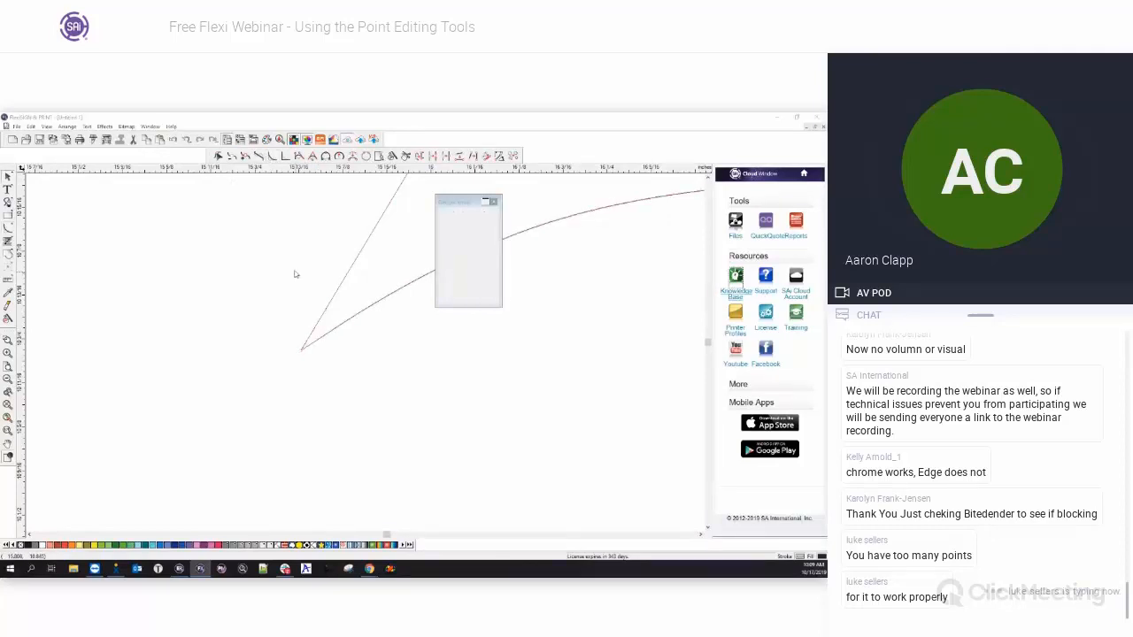
{"action": "left_click", "coordinate": [294, 273]}
Select the whole leaf outline, restart the inner-corner rounding and set its diameter to 0.3 in.
{"action": "scroll", "coordinate": [291, 285], "scroll_direction": "down", "scroll_amount": 2}
{"action": "scroll", "coordinate": [382, 352], "scroll_direction": "down", "scroll_amount": 2}
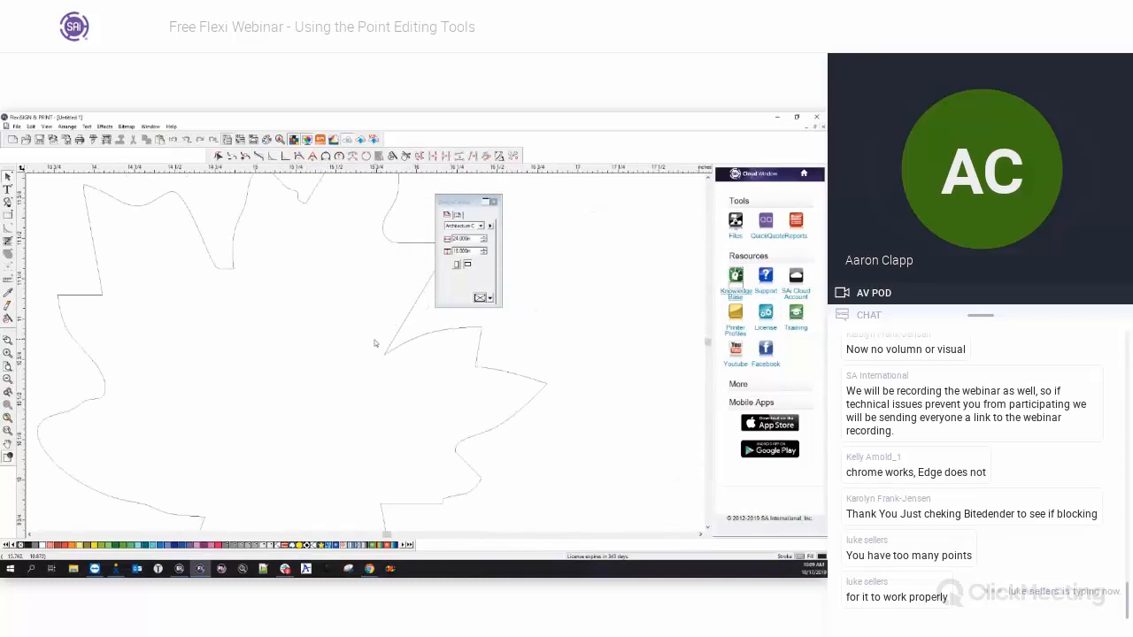
{"action": "left_click", "coordinate": [409, 302]}
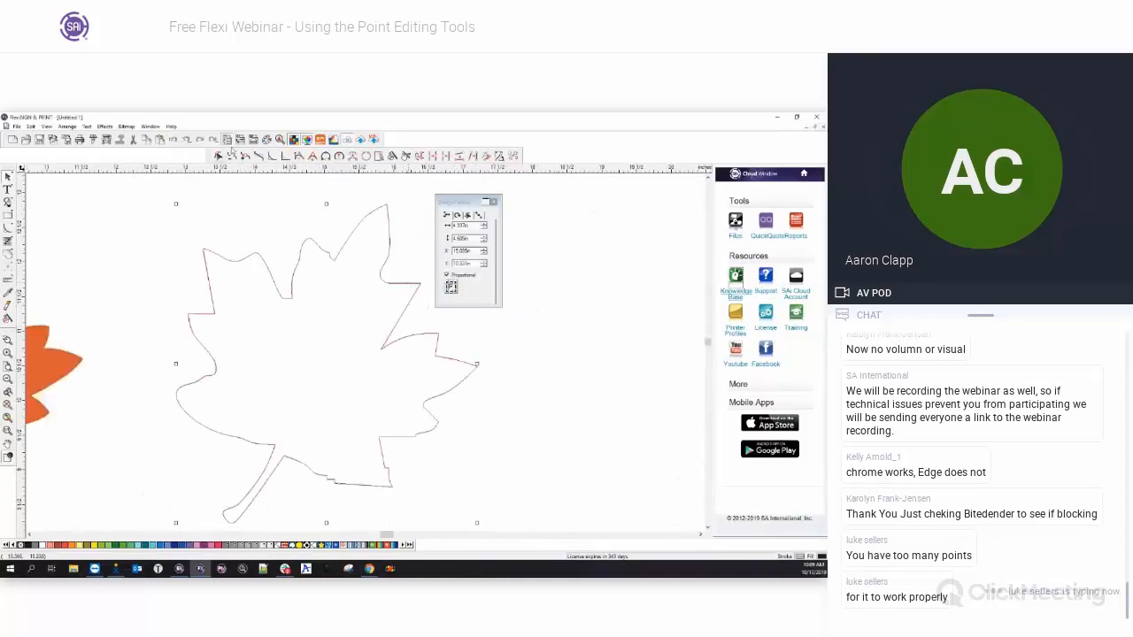
{"action": "left_click", "coordinate": [272, 156]}
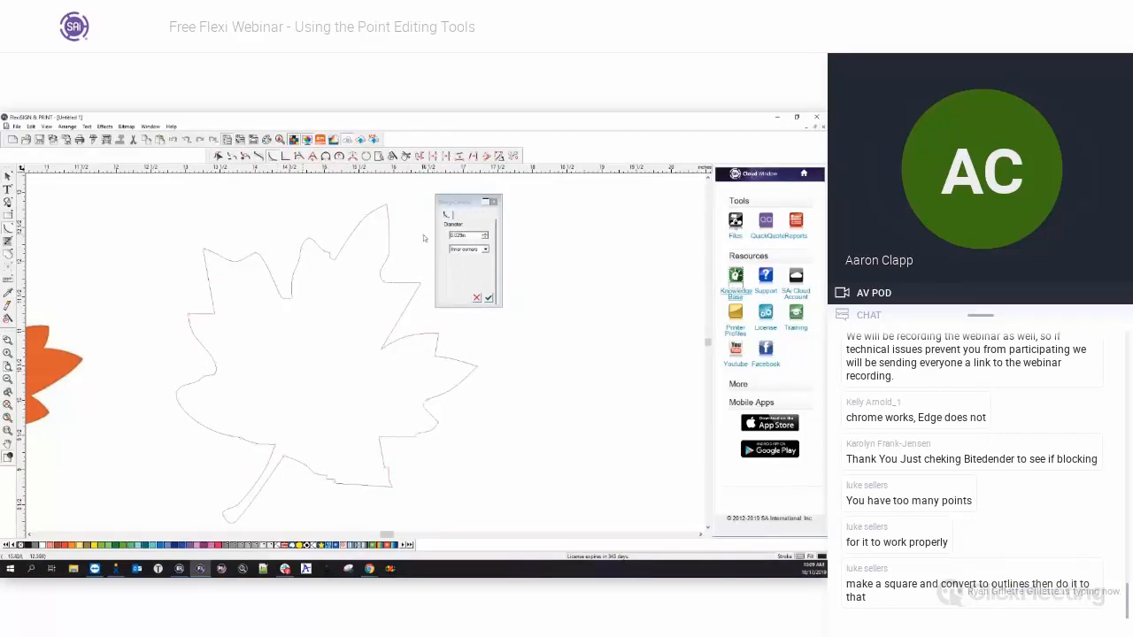
{"action": "left_click_drag", "start_coordinate": [466, 208], "coordinate": [505, 203]}
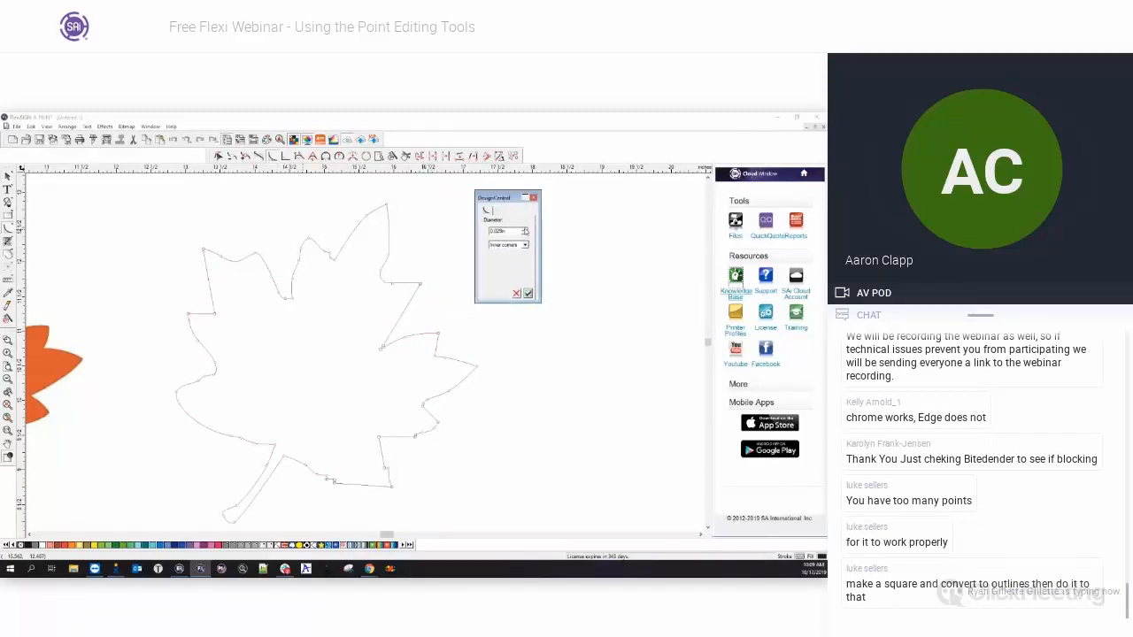
{"action": "left_click", "coordinate": [525, 232]}
{"action": "left_click", "coordinate": [525, 232]}
{"action": "left_click", "coordinate": [66, 209]}
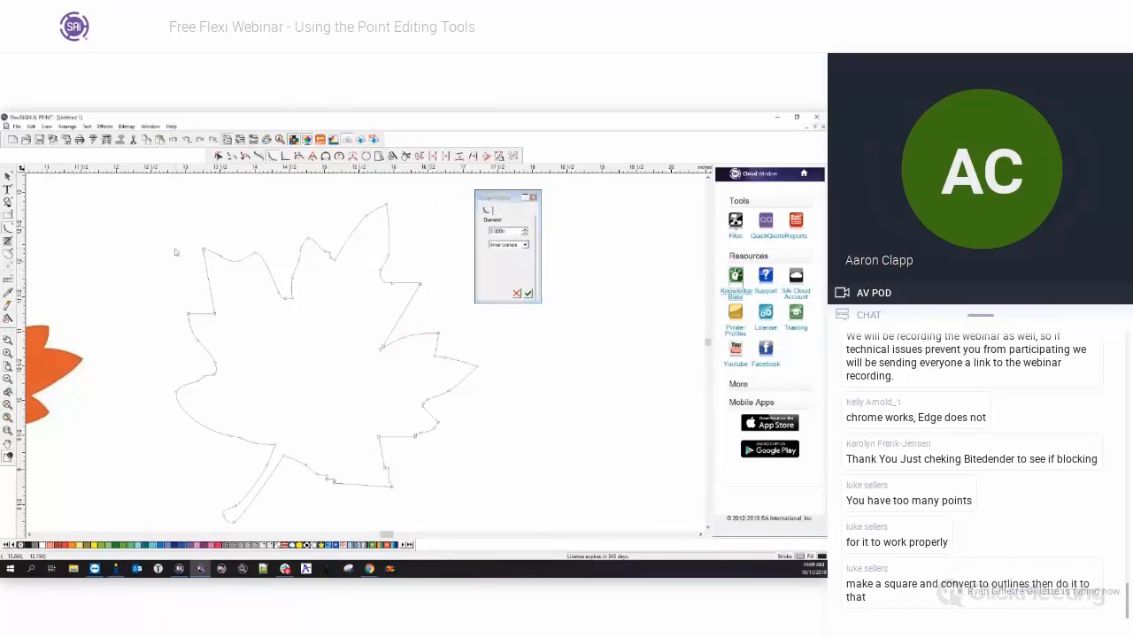
{"action": "scroll", "coordinate": [221, 259], "scroll_direction": "down", "scroll_amount": 3}
Draw a rectangle about 2.8 by 1.1 in beside the outlined leaf and convert it to outlines.
{"action": "left_click", "coordinate": [8, 215]}
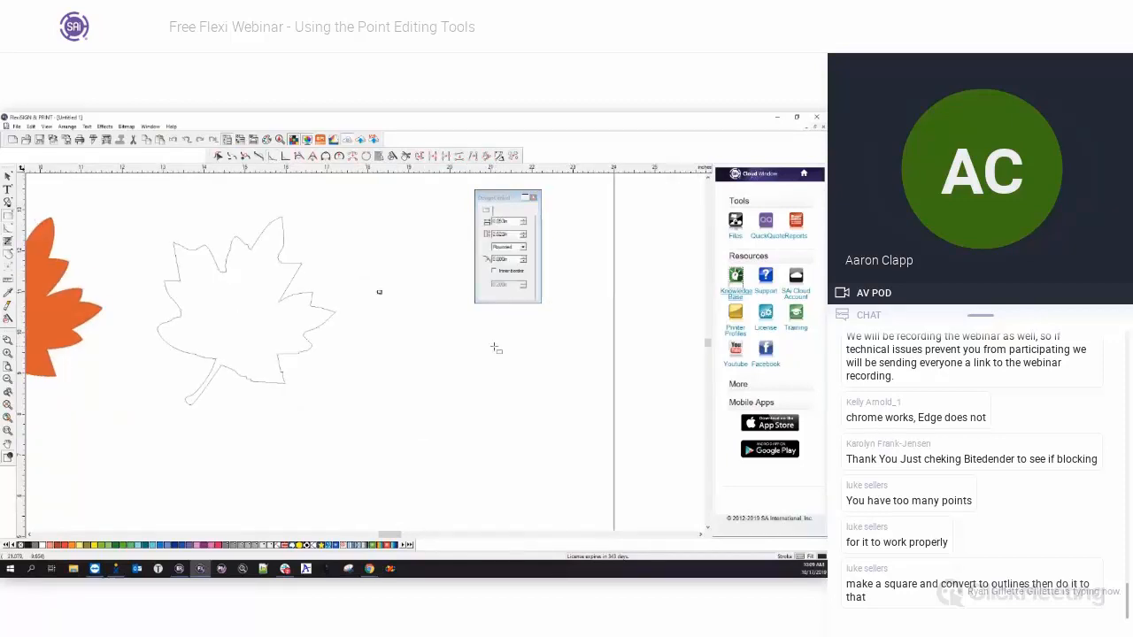
{"action": "right_click", "coordinate": [409, 311]}
{"action": "left_click", "coordinate": [425, 315]}
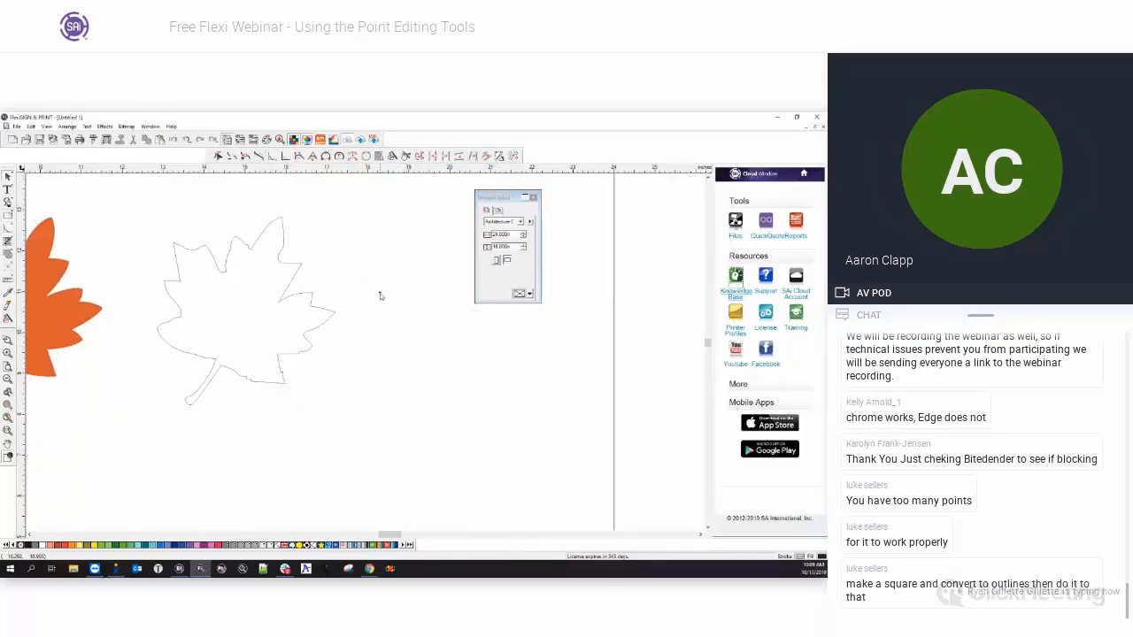
{"action": "left_click_drag", "start_coordinate": [379, 292], "coordinate": [492, 337]}
{"action": "left_click", "coordinate": [68, 127]}
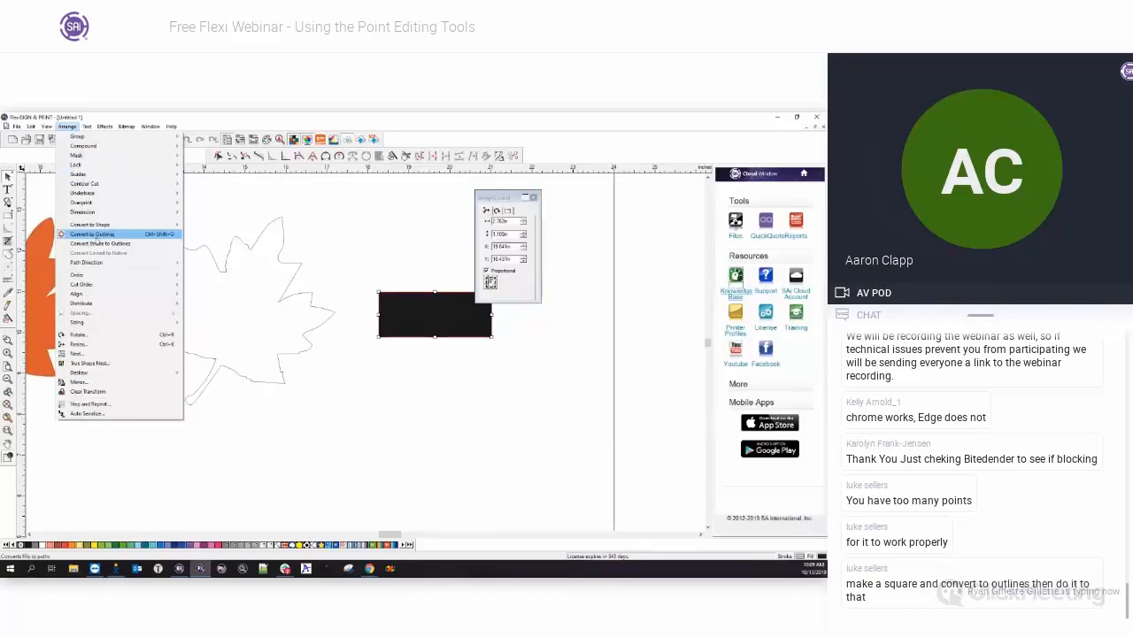
{"action": "left_click", "coordinate": [96, 235]}
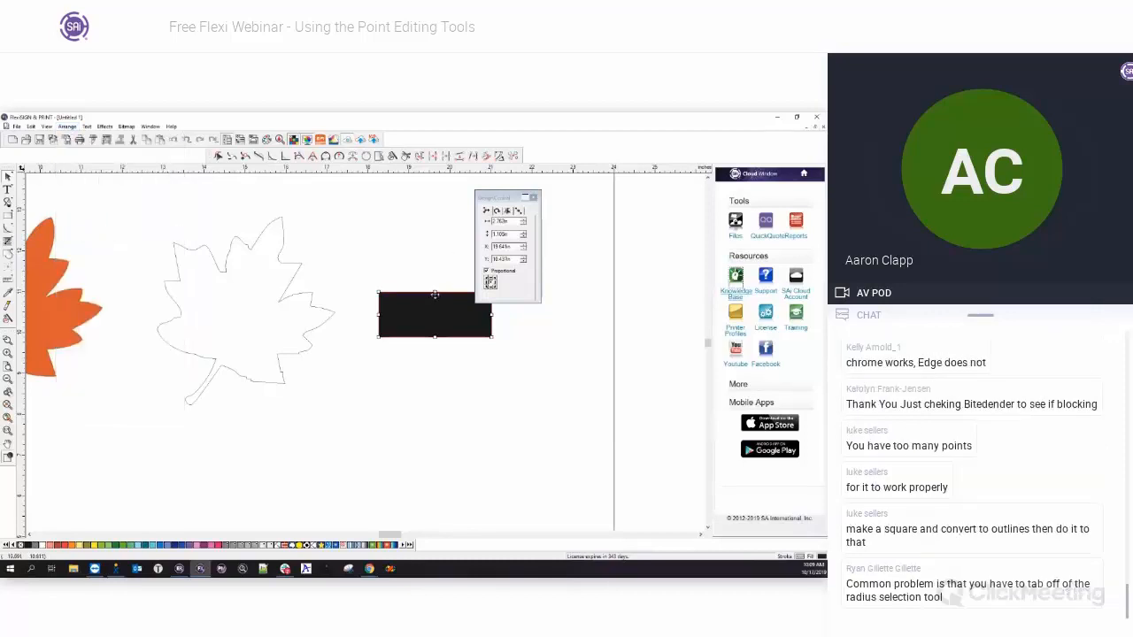
Start corner rounding on the rectangle, show it as an outline without fill and choose all corners.
{"action": "left_click", "coordinate": [273, 156]}
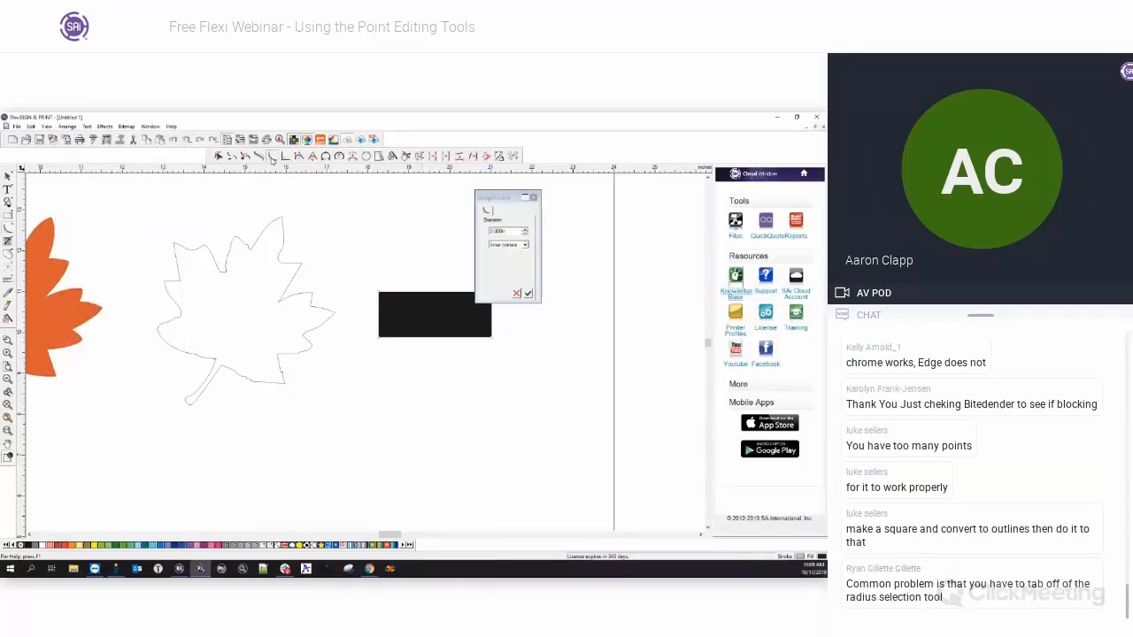
{"action": "left_click", "coordinate": [525, 231]}
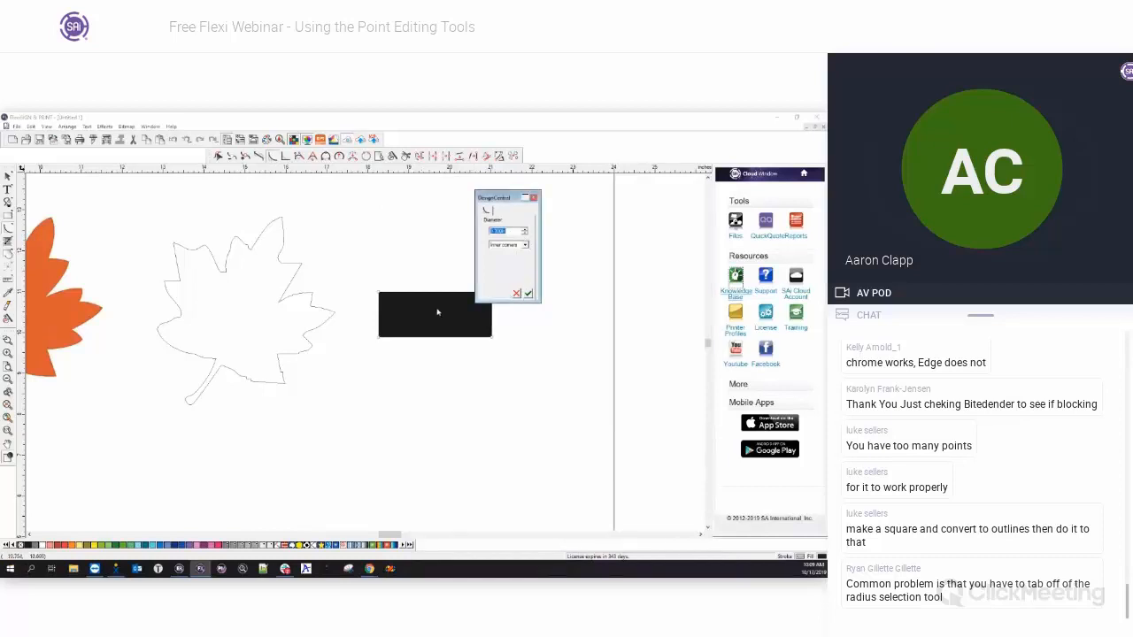
{"action": "left_click", "coordinate": [438, 312]}
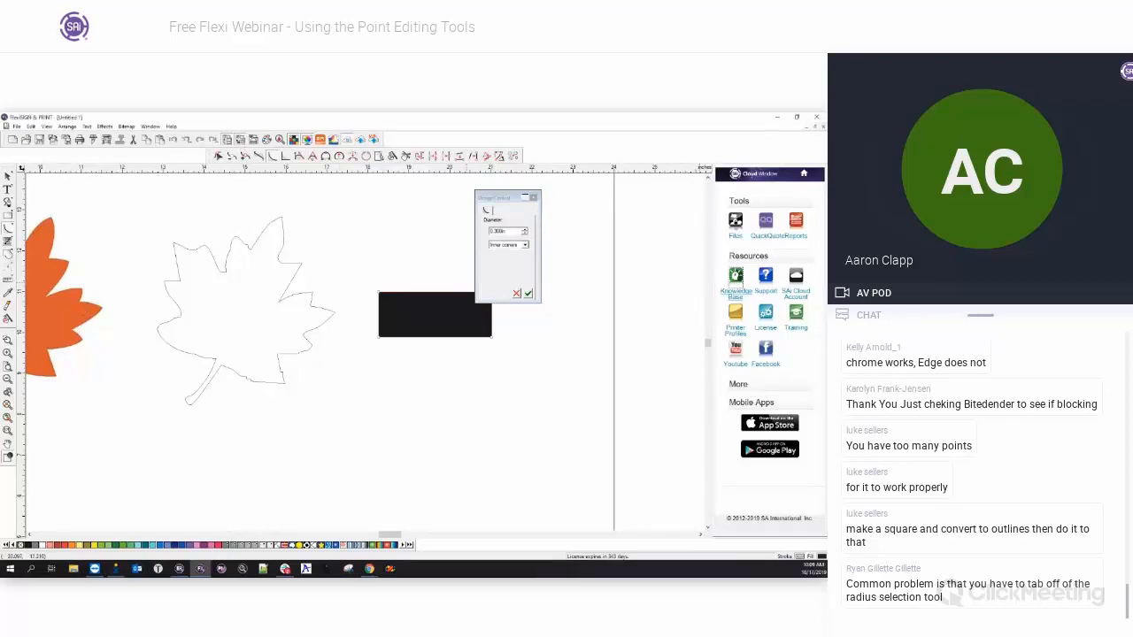
{"action": "left_click", "coordinate": [273, 156]}
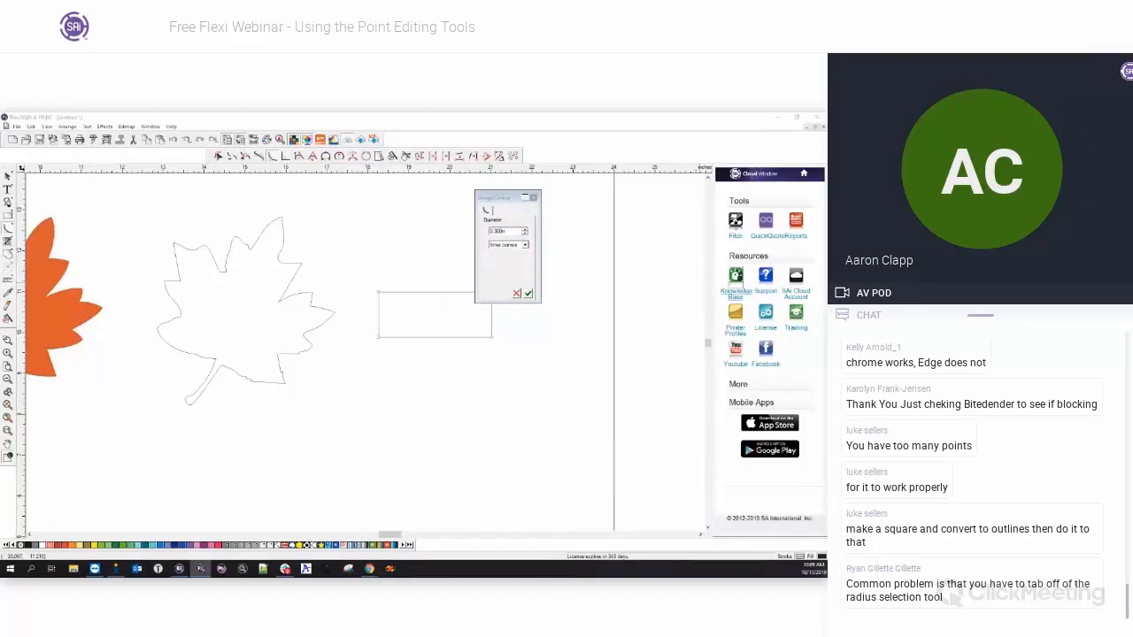
{"action": "left_click_drag", "start_coordinate": [495, 199], "coordinate": [562, 223]}
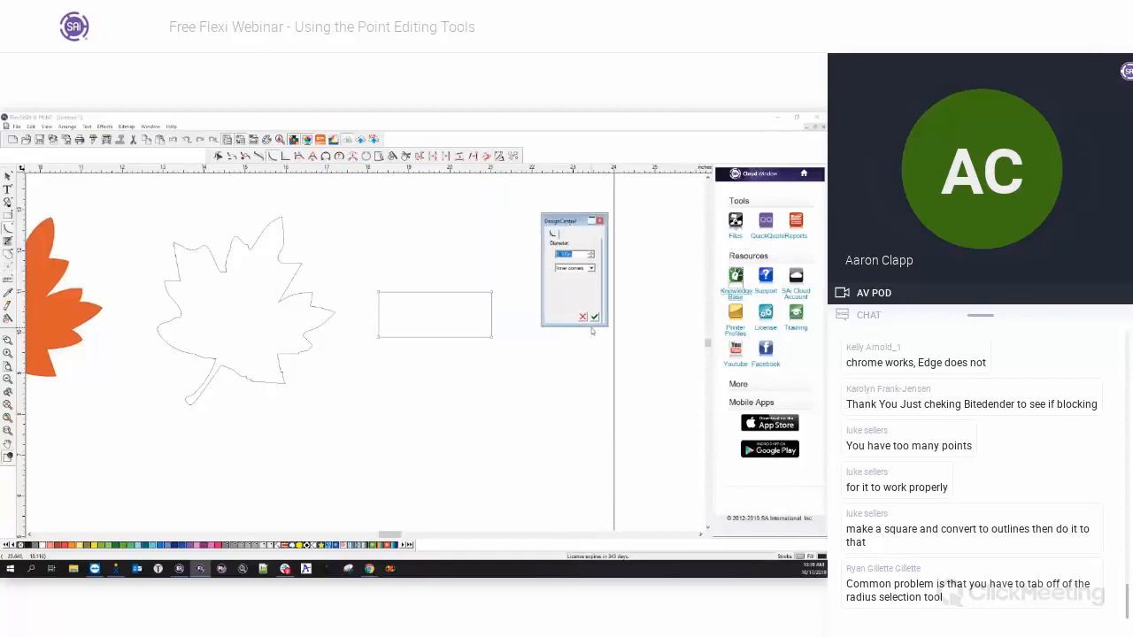
{"action": "left_click", "coordinate": [590, 268]}
{"action": "left_click", "coordinate": [571, 276]}
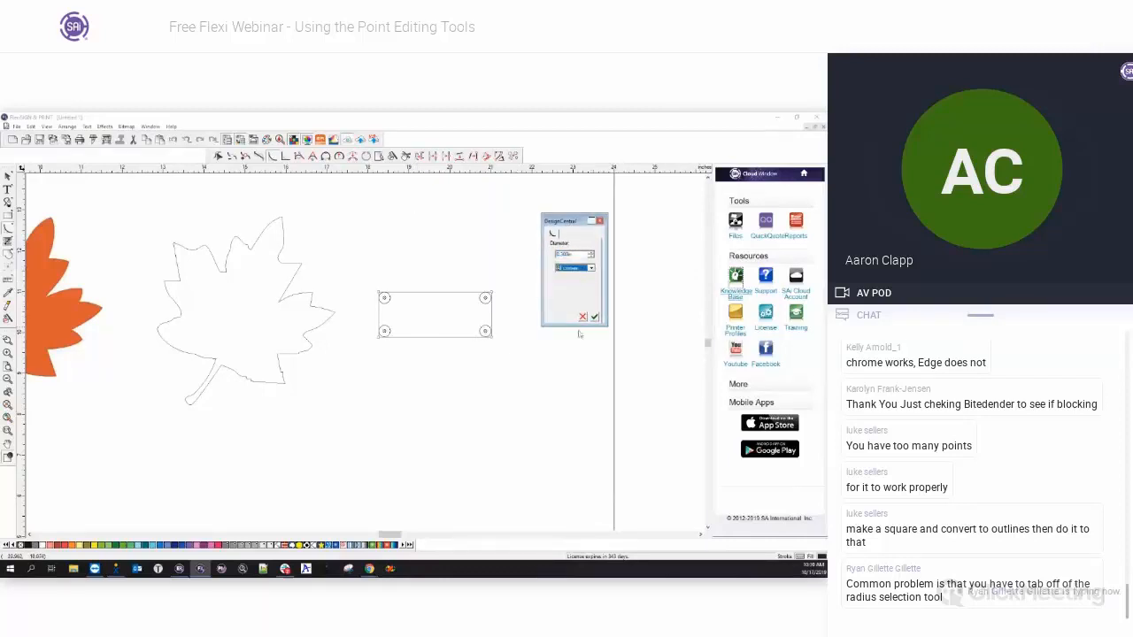
Set the rounding diameter to 0.4 in and apply it to all corners of the rectangle.
{"action": "left_click", "coordinate": [596, 317]}
{"action": "left_click", "coordinate": [591, 256]}
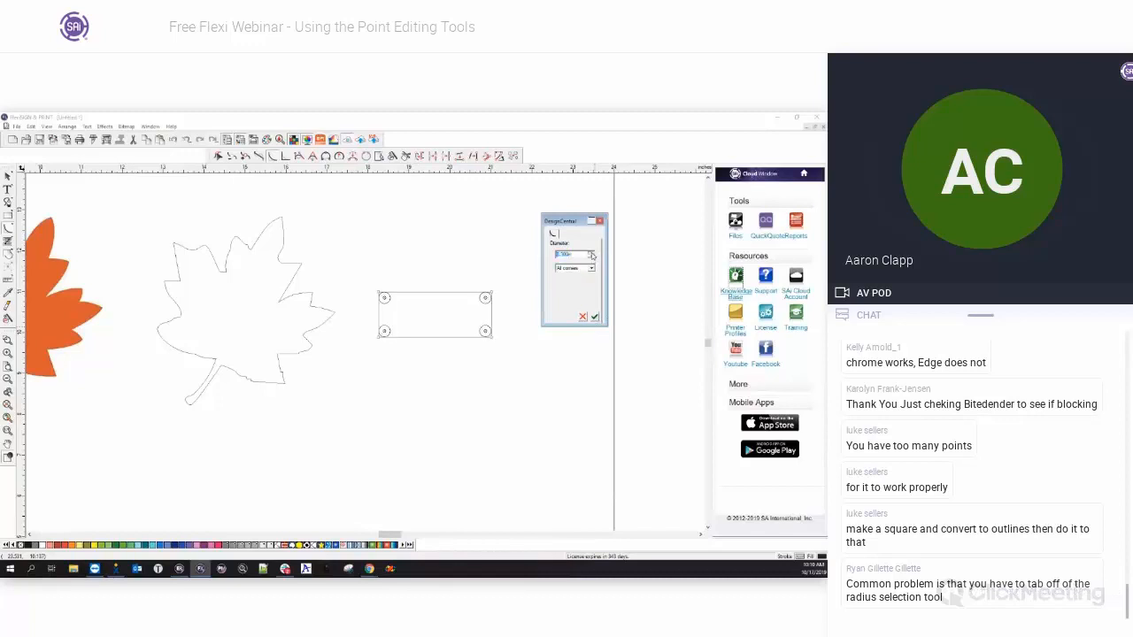
{"action": "left_click", "coordinate": [592, 256]}
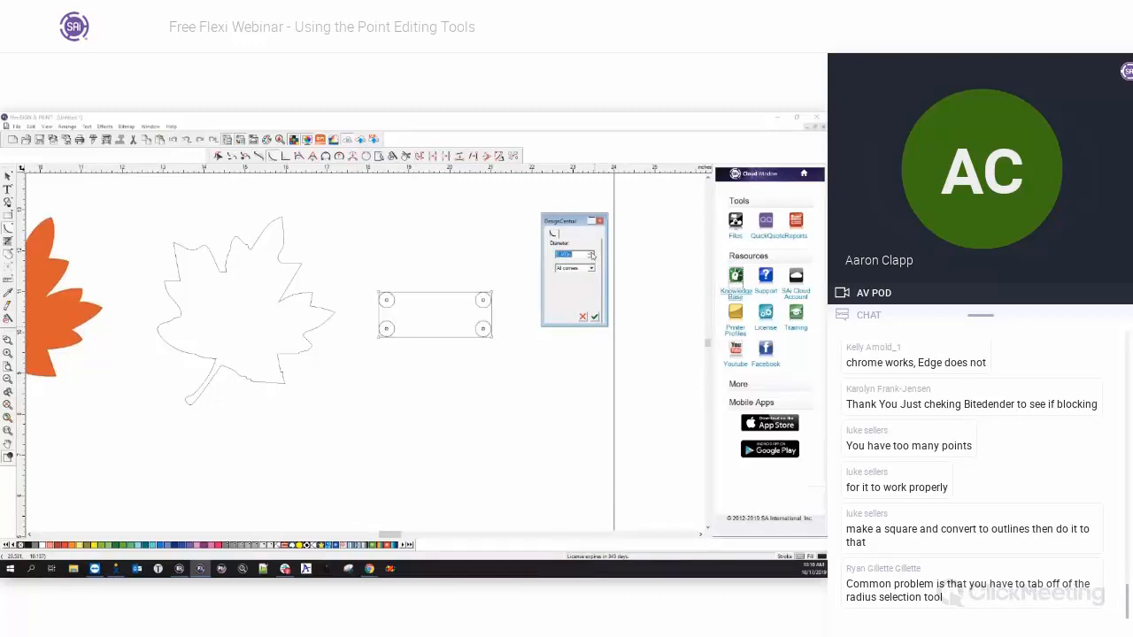
{"action": "left_click", "coordinate": [595, 317]}
{"action": "left_click", "coordinate": [446, 364]}
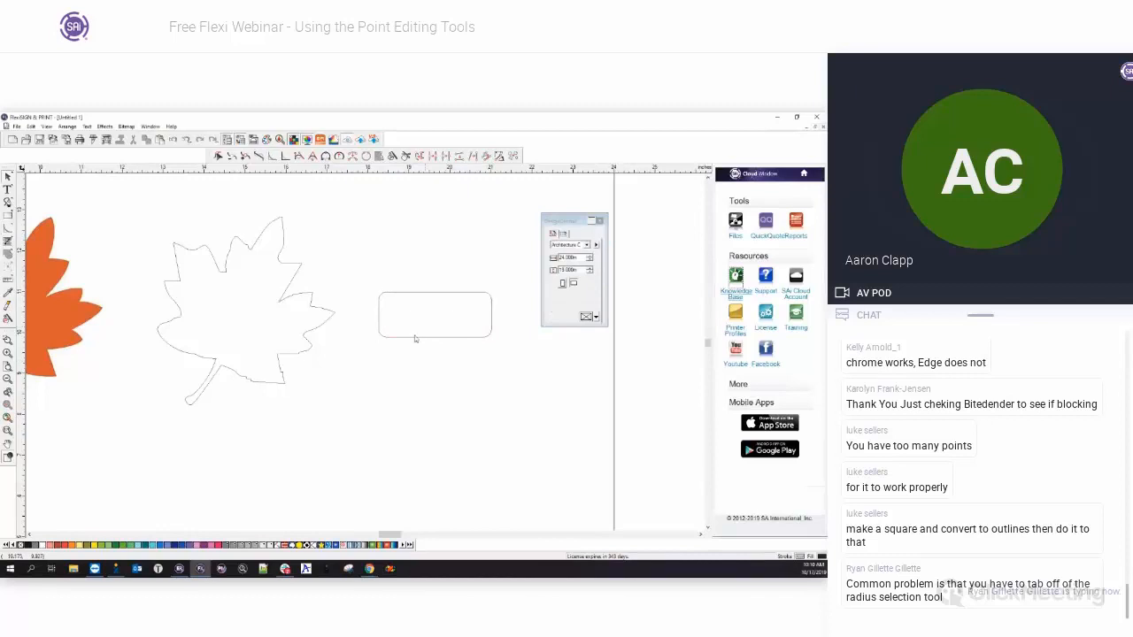
Inspect the rectangle's rounded corners closely, then delete the rectangle.
{"action": "scroll", "coordinate": [380, 318], "scroll_direction": "up", "scroll_amount": 2}
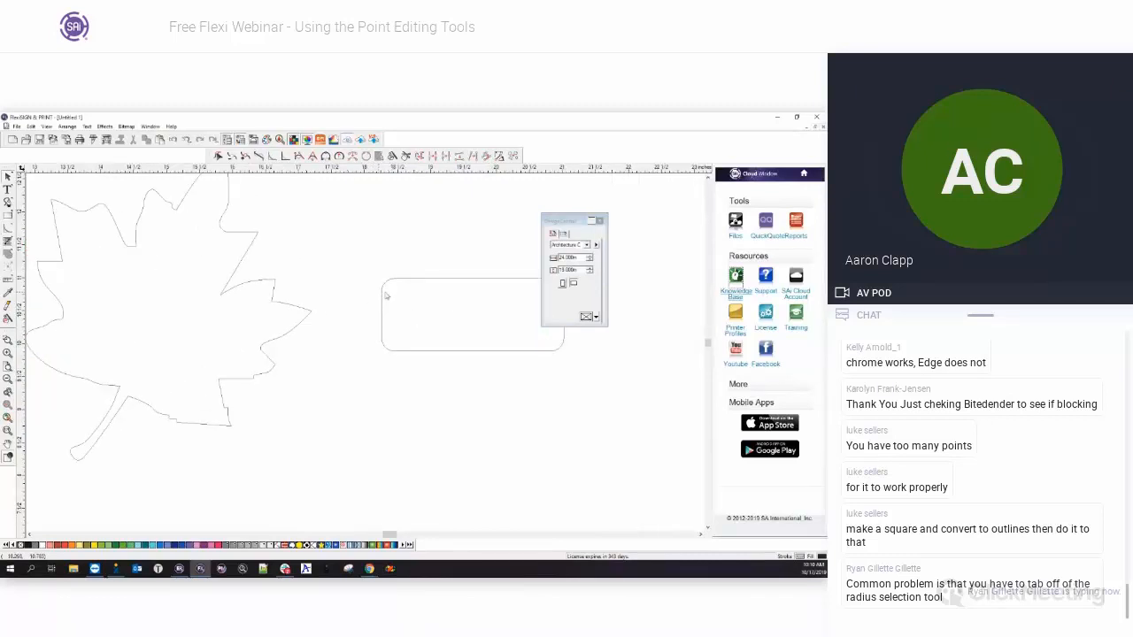
{"action": "scroll", "coordinate": [380, 288], "scroll_direction": "up", "scroll_amount": 2}
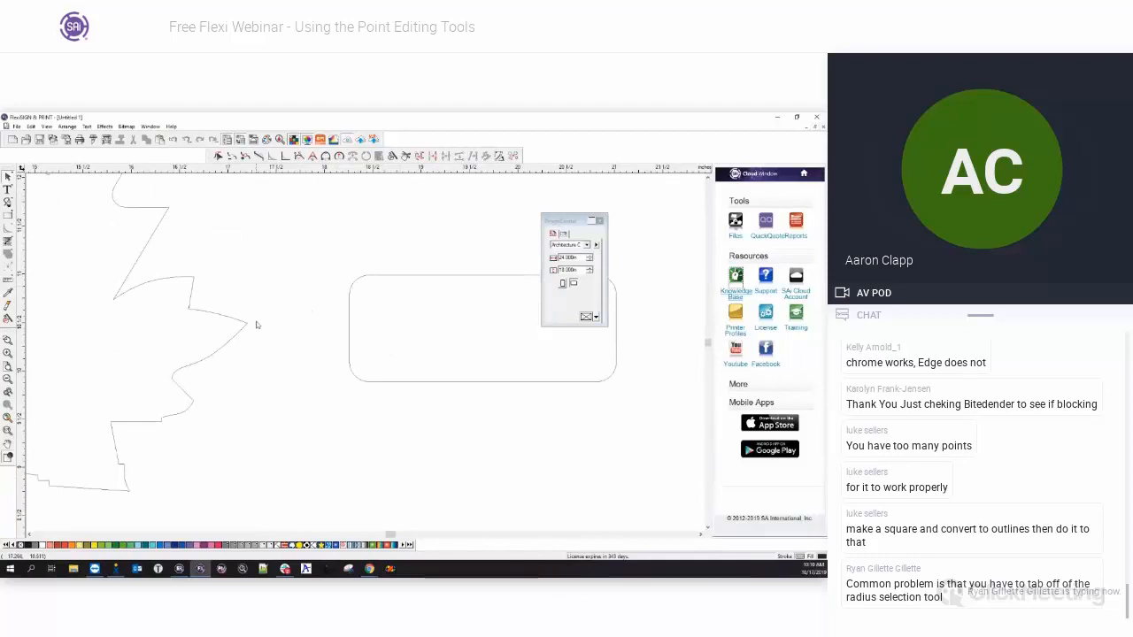
{"action": "left_click", "coordinate": [395, 280]}
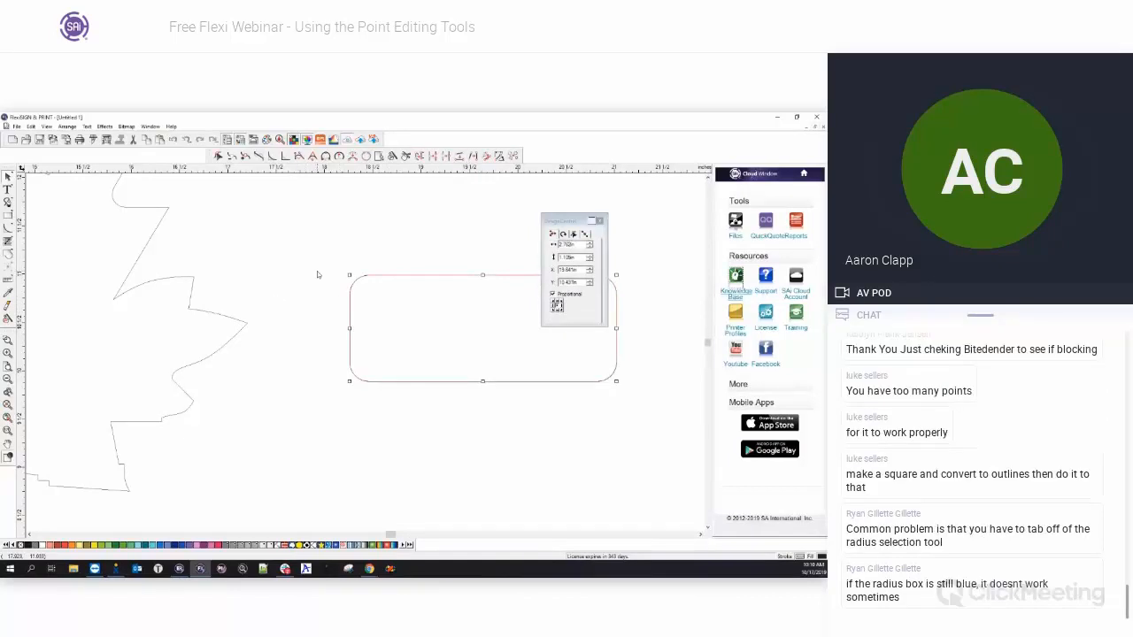
{"action": "key", "text": "Delete"}
Select the outlined leaf and sharpen the rounded inner notch above its lower-left lobe.
{"action": "scroll", "coordinate": [473, 302], "scroll_direction": "down", "scroll_amount": 5}
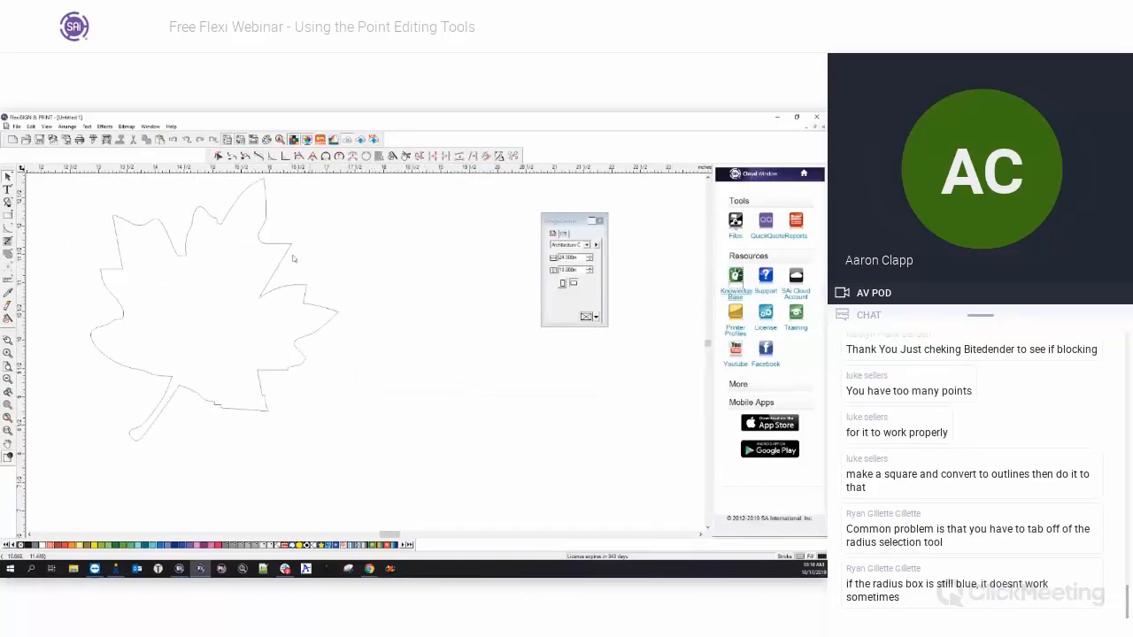
{"action": "scroll", "coordinate": [293, 258], "scroll_direction": "down", "scroll_amount": 3}
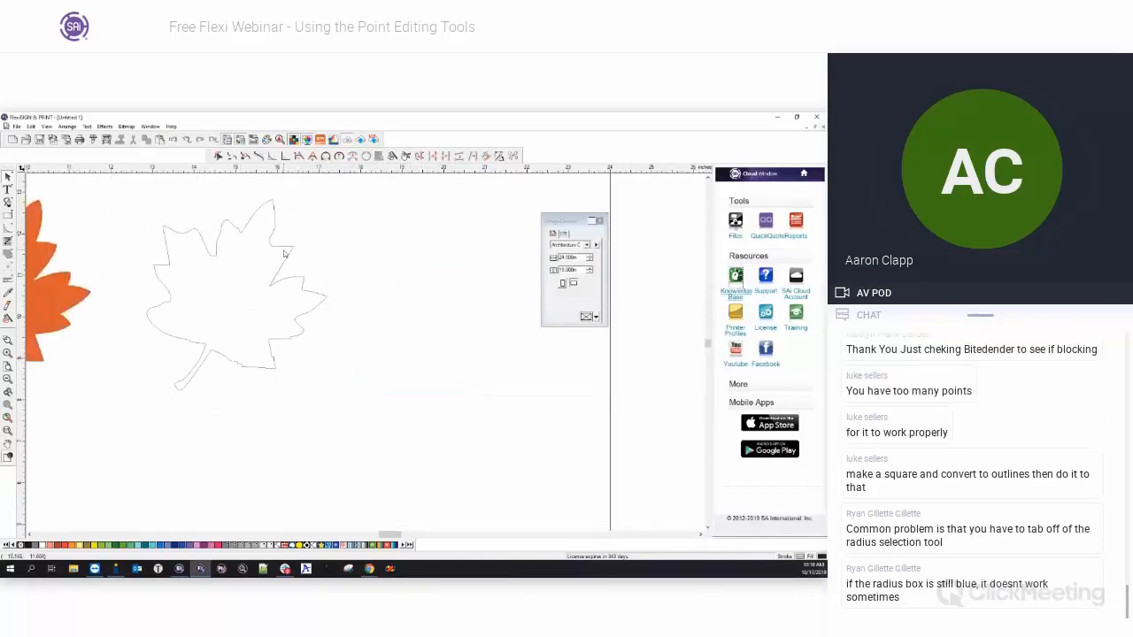
{"action": "left_click", "coordinate": [223, 232]}
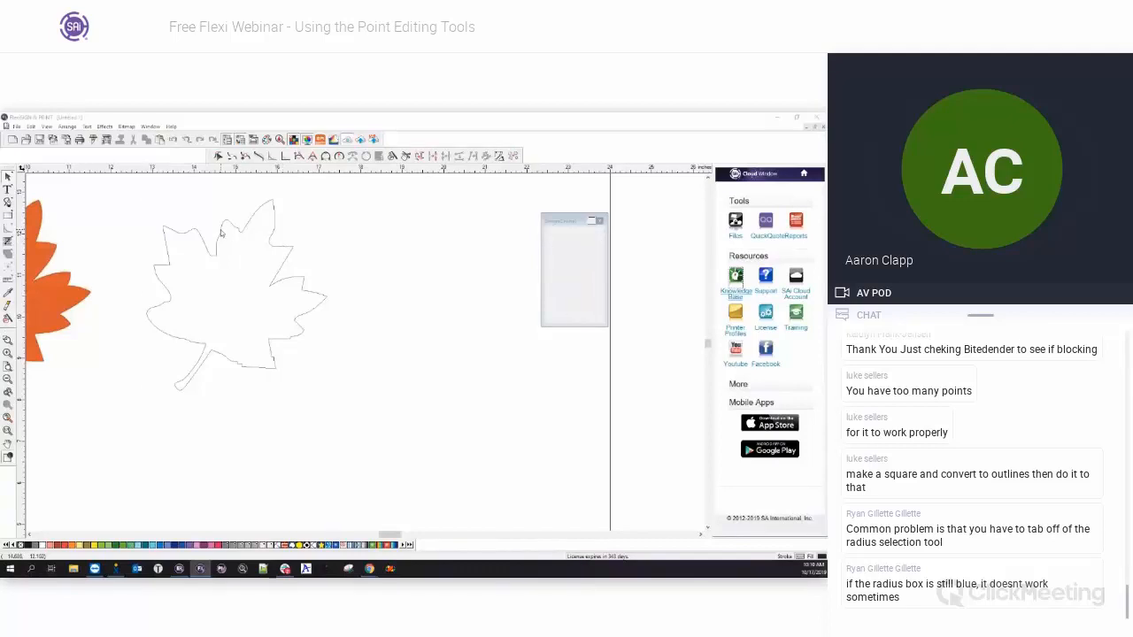
{"action": "scroll", "coordinate": [170, 216], "scroll_direction": "up", "scroll_amount": 3}
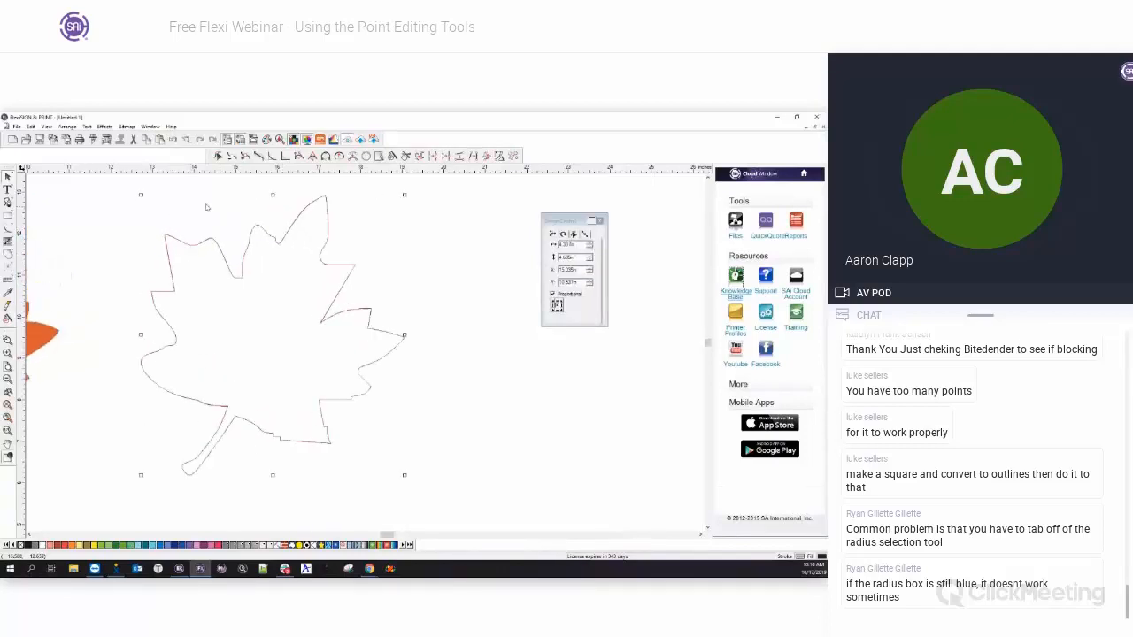
{"action": "left_click", "coordinate": [285, 156]}
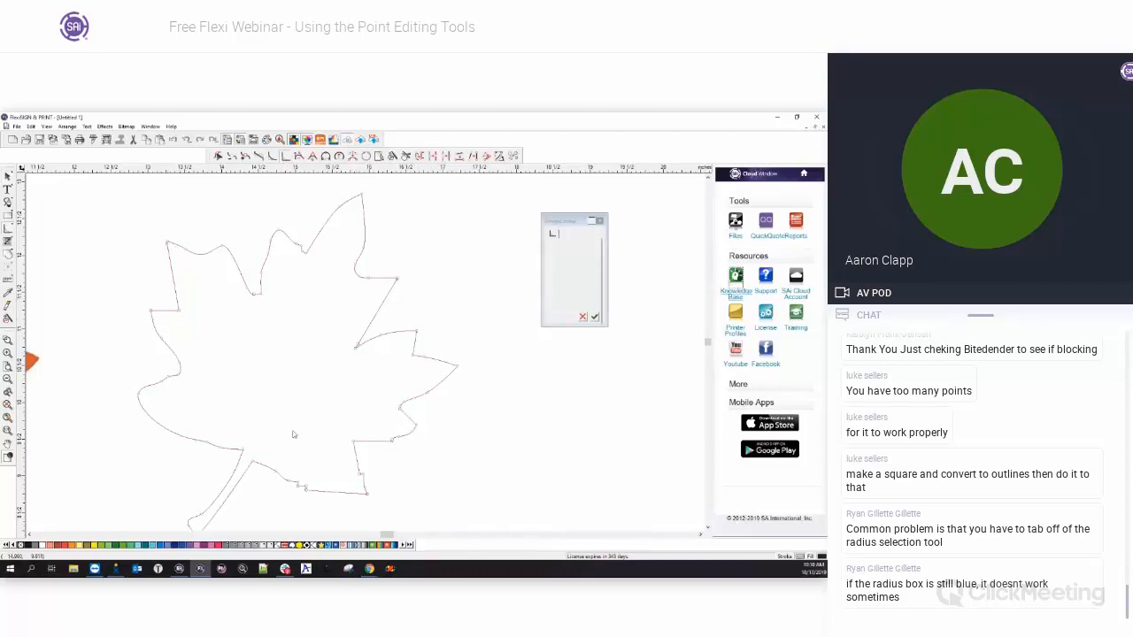
{"action": "scroll", "coordinate": [150, 408], "scroll_direction": "up", "scroll_amount": 5}
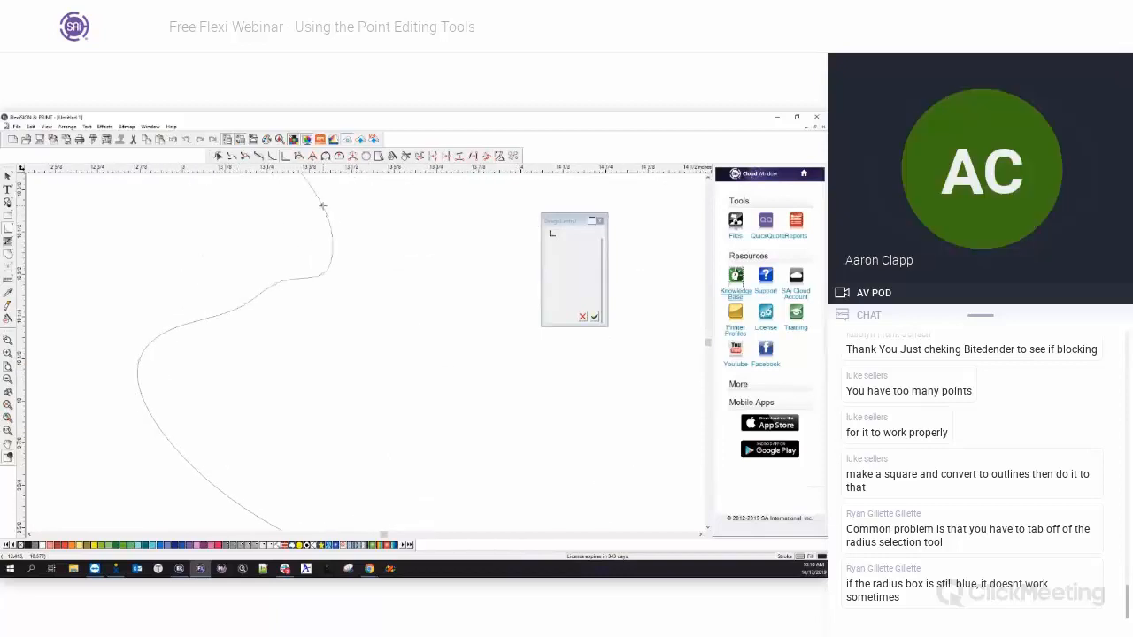
{"action": "left_click", "coordinate": [283, 281]}
{"action": "mouse_move", "coordinate": [282, 280]}
{"action": "left_mouse_down"}
{"action": "mouse_move", "coordinate": [240, 299]}
{"action": "mouse_move", "coordinate": [308, 279]}
{"action": "mouse_move", "coordinate": [333, 257]}
{"action": "mouse_move", "coordinate": [286, 281]}
{"action": "mouse_move", "coordinate": [293, 287]}
{"action": "left_mouse_up"}
Sharpen the rounded tip of the leaf's lower-left lobe into a pointed corner.
{"action": "left_click", "coordinate": [177, 453]}
{"action": "mouse_move", "coordinate": [177, 451]}
{"action": "left_mouse_down"}
{"action": "mouse_move", "coordinate": [139, 396]}
{"action": "mouse_move", "coordinate": [149, 418]}
{"action": "left_mouse_up"}
{"action": "scroll", "coordinate": [137, 397], "scroll_direction": "down", "scroll_amount": 5}
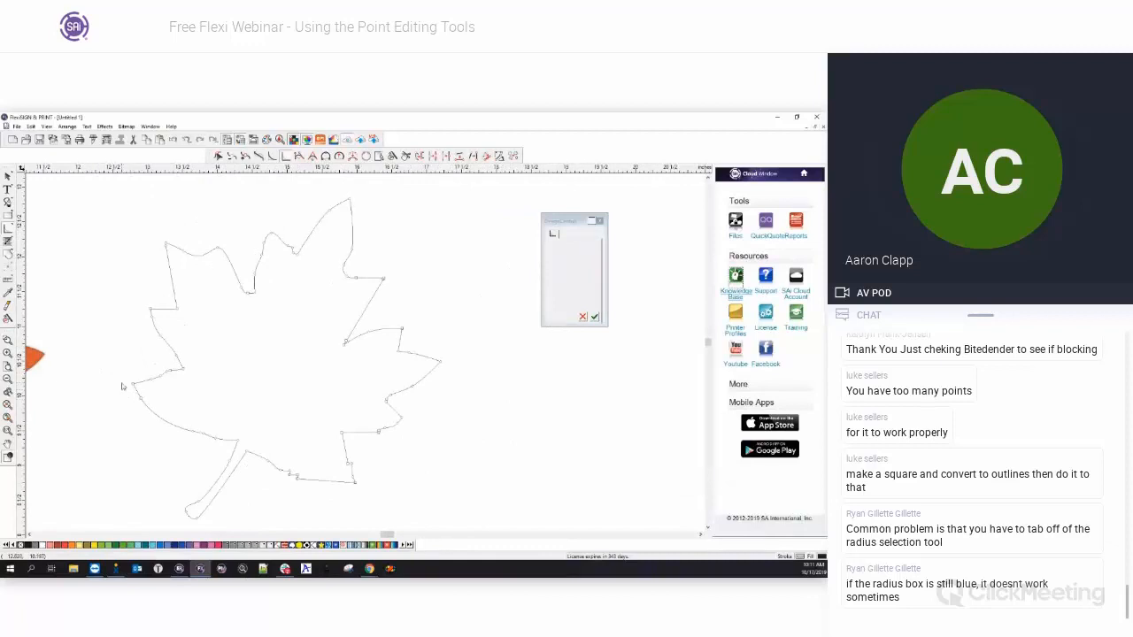
Start a curve rounding at the inner corner below the upper-left lobe, with curve endpoints on both adjoining edges.
{"action": "left_click", "coordinate": [301, 157]}
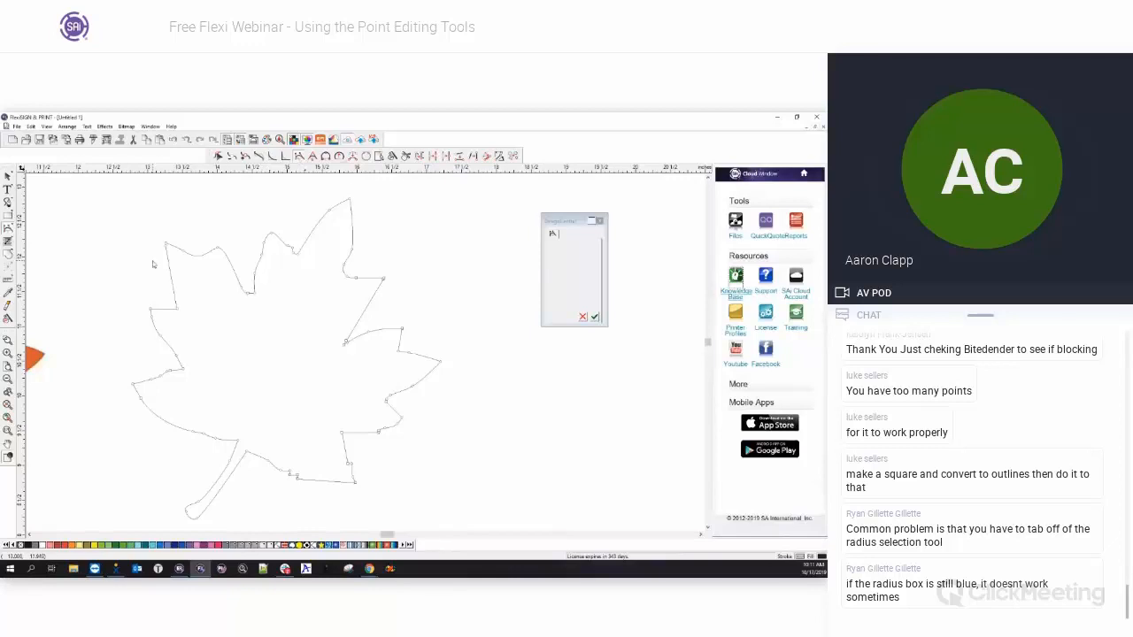
{"action": "scroll", "coordinate": [143, 354], "scroll_direction": "up", "scroll_amount": 3}
{"action": "scroll", "coordinate": [141, 356], "scroll_direction": "up", "scroll_amount": 4}
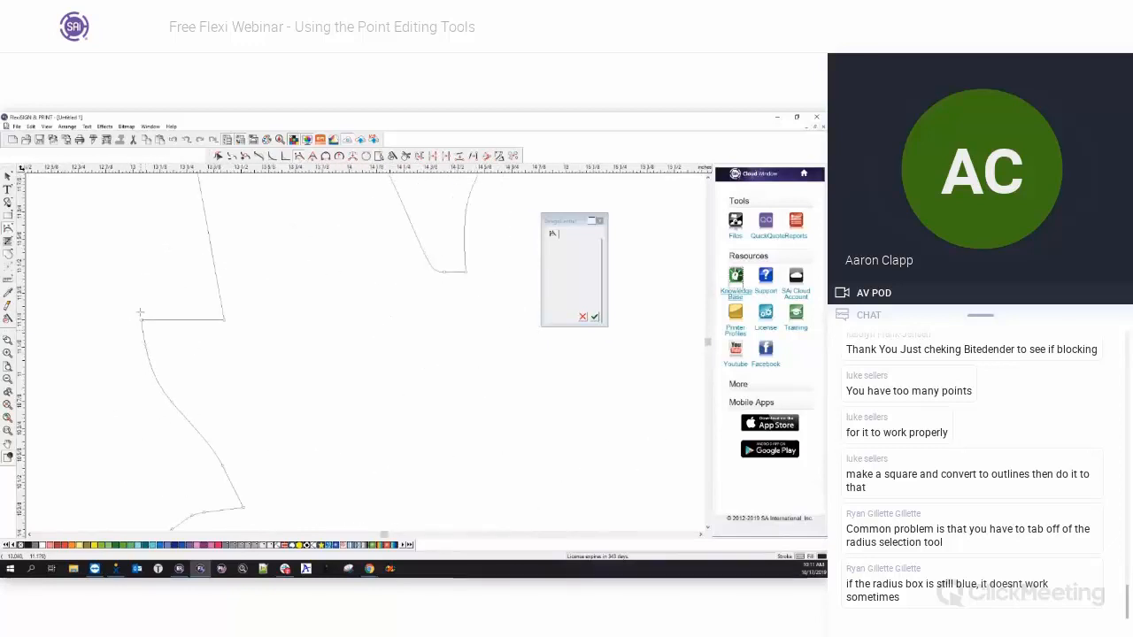
{"action": "scroll", "coordinate": [258, 293], "scroll_direction": "up", "scroll_amount": 1}
{"action": "scroll", "coordinate": [252, 319], "scroll_direction": "up", "scroll_amount": 1}
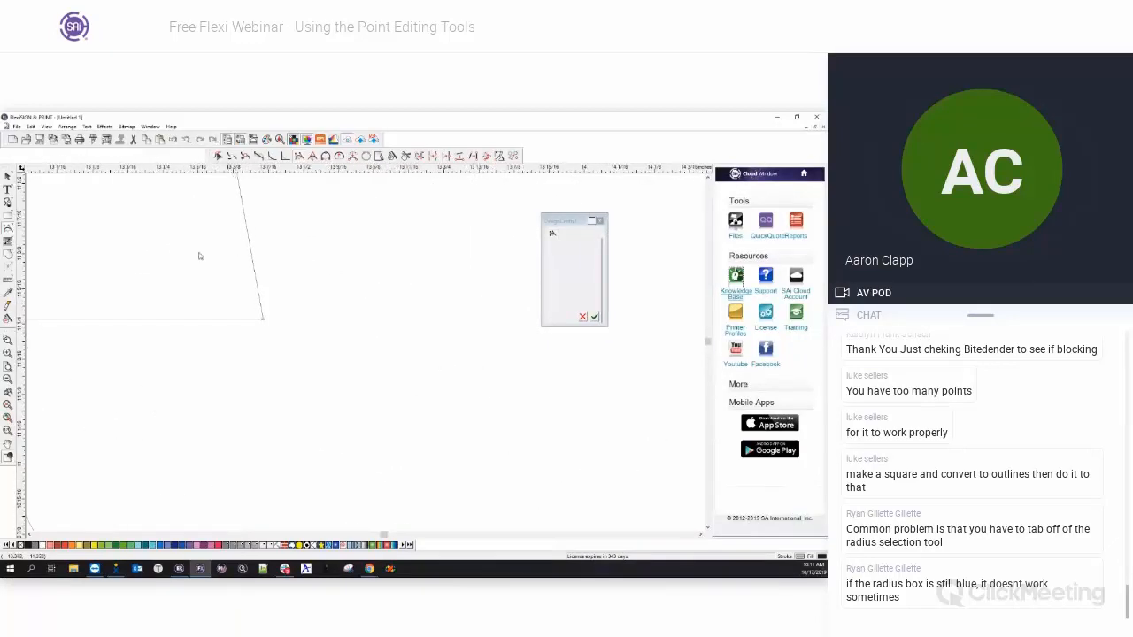
{"action": "left_click", "coordinate": [244, 218]}
{"action": "left_click", "coordinate": [114, 320]}
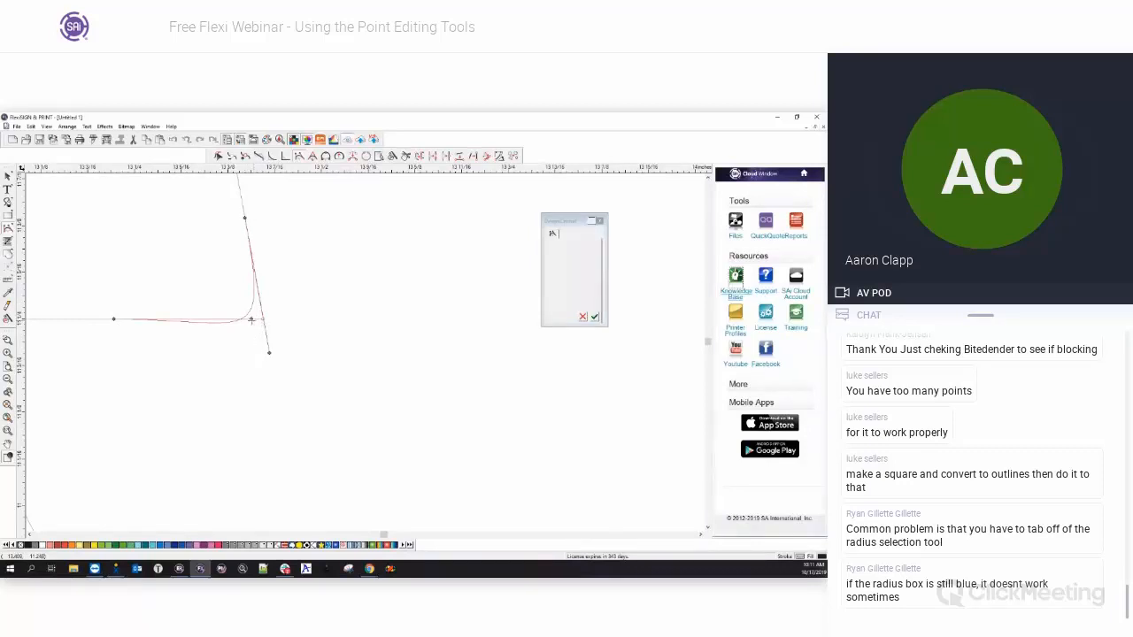
Bulge the corner curve outward with its handles and a shifted endpoint, apply it, then undo the rounding.
{"action": "left_click_drag", "start_coordinate": [251, 320], "coordinate": [218, 394]}
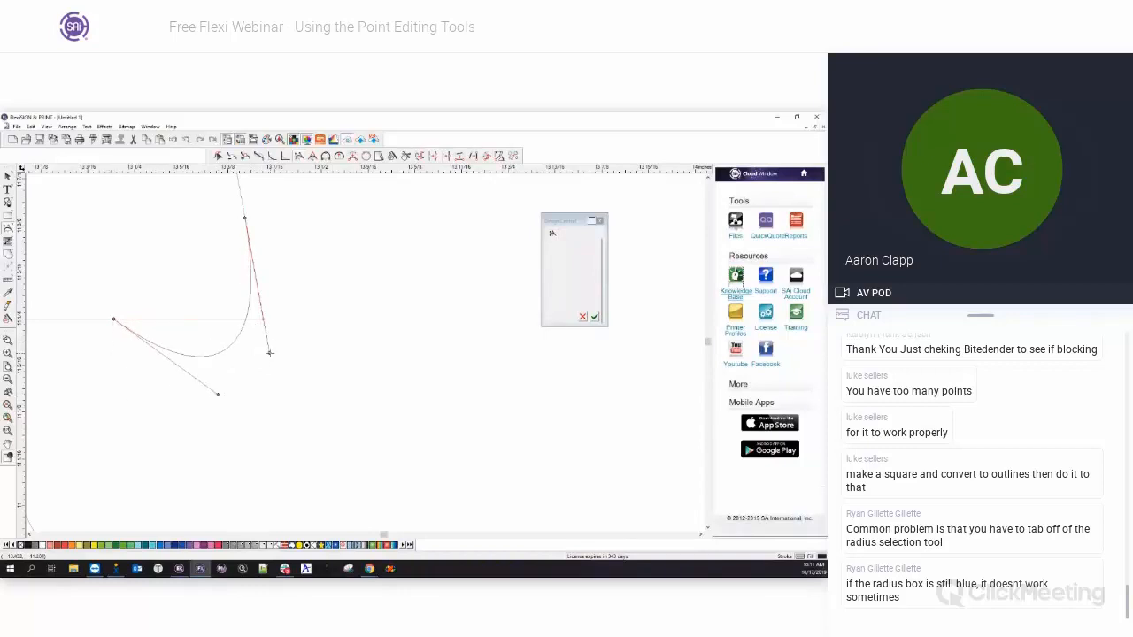
{"action": "left_click_drag", "start_coordinate": [270, 352], "coordinate": [288, 320]}
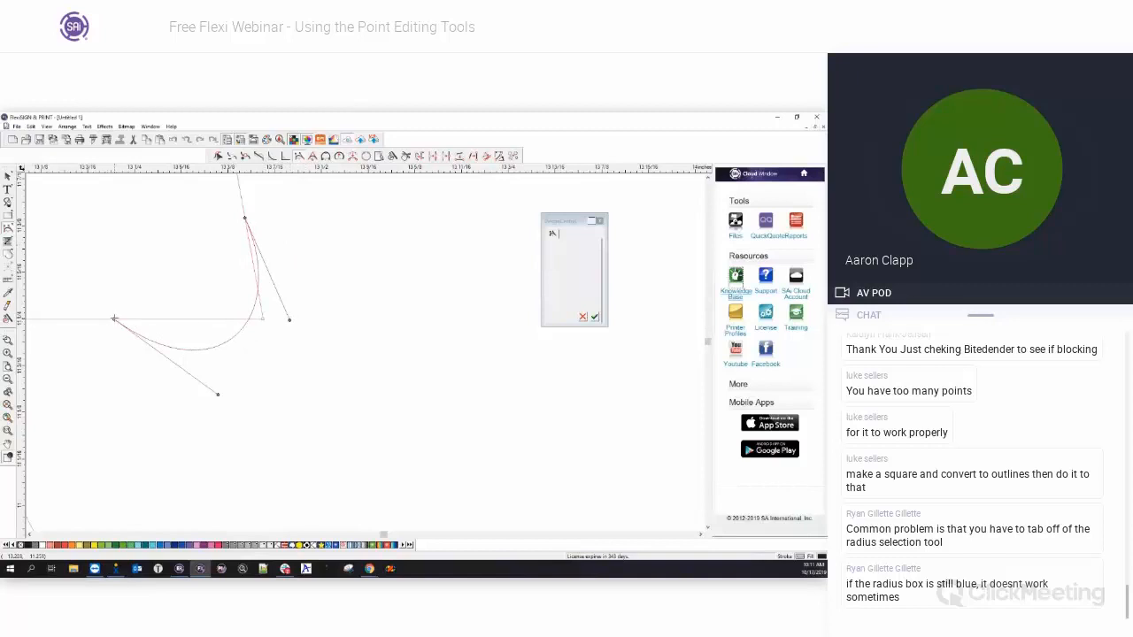
{"action": "left_click_drag", "start_coordinate": [110, 319], "coordinate": [77, 319]}
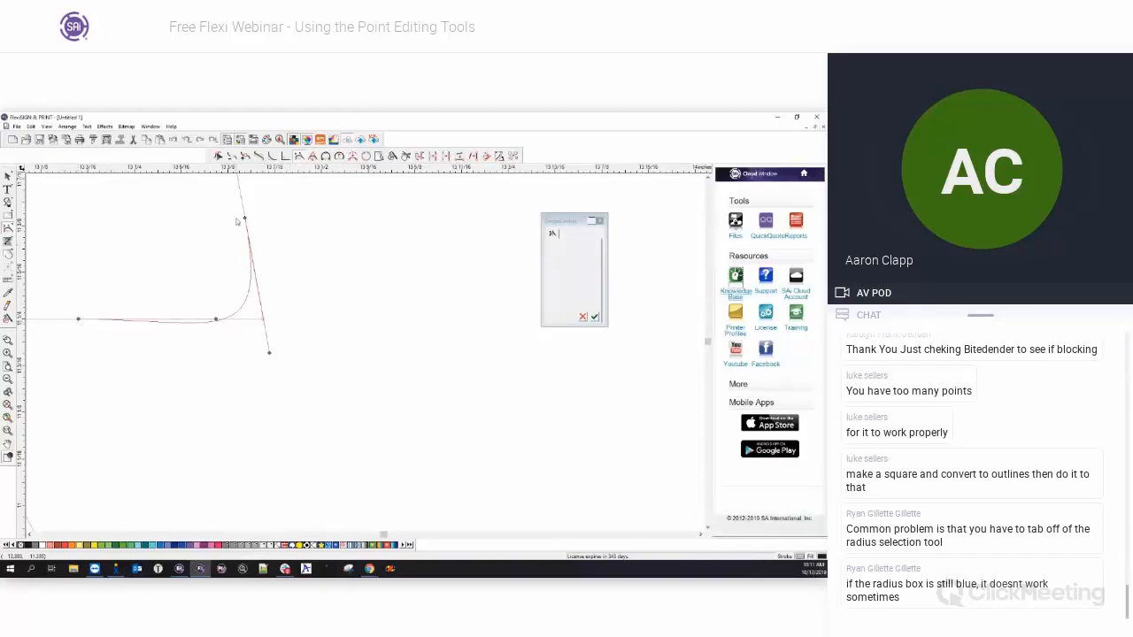
{"action": "left_click_drag", "start_coordinate": [217, 319], "coordinate": [277, 404]}
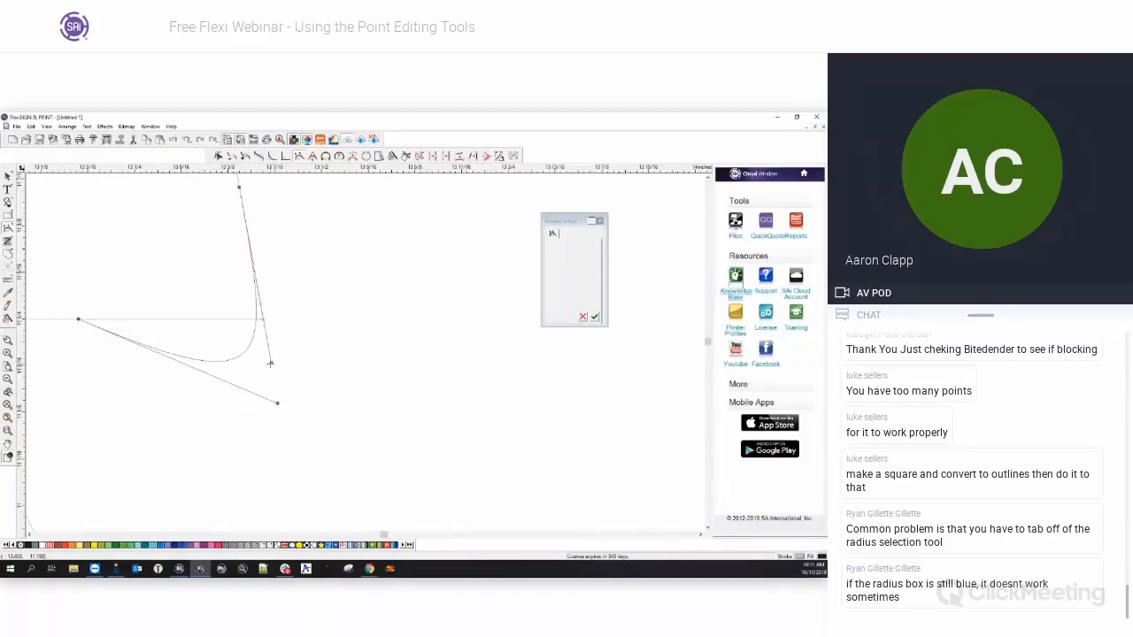
{"action": "left_click", "coordinate": [270, 362]}
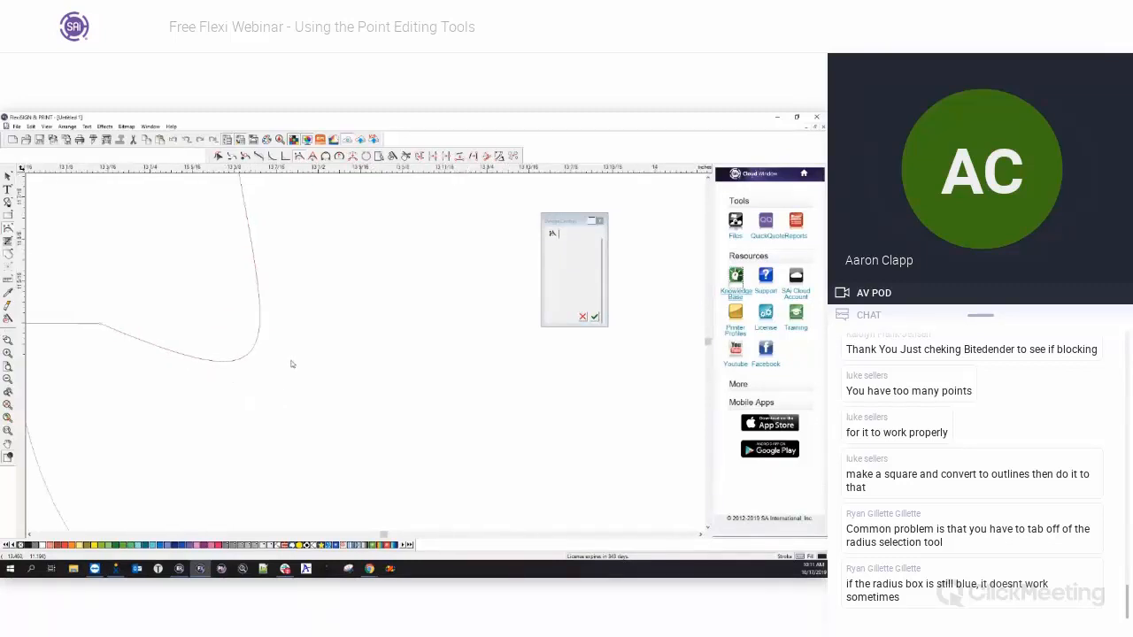
{"action": "scroll", "coordinate": [288, 362], "scroll_direction": "down", "scroll_amount": 2}
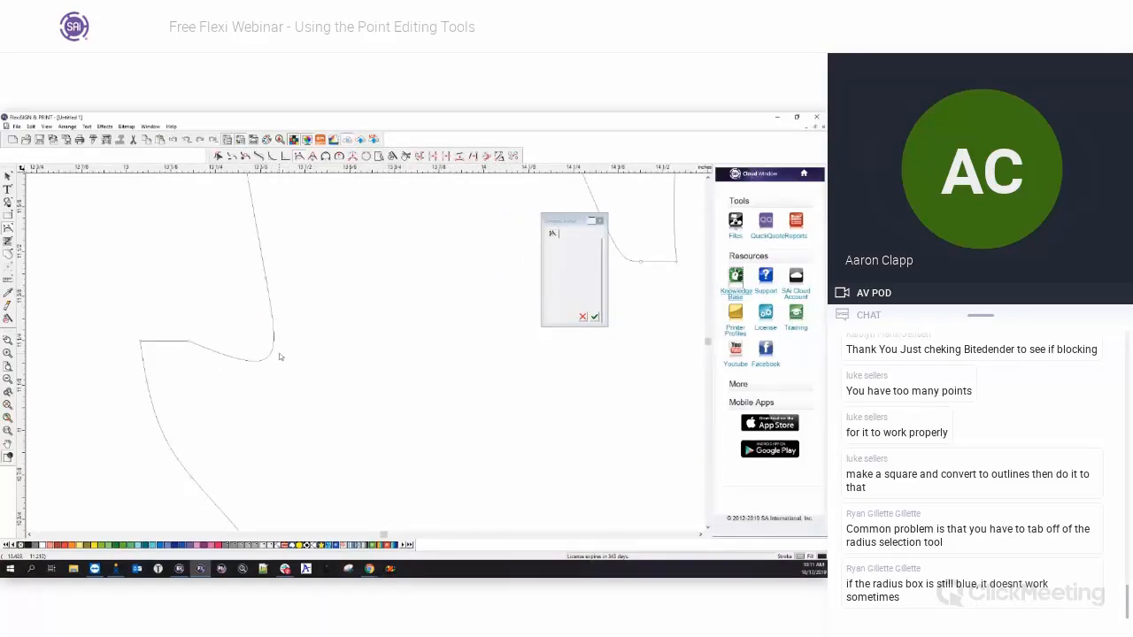
{"action": "key", "text": "ctrl+z"}
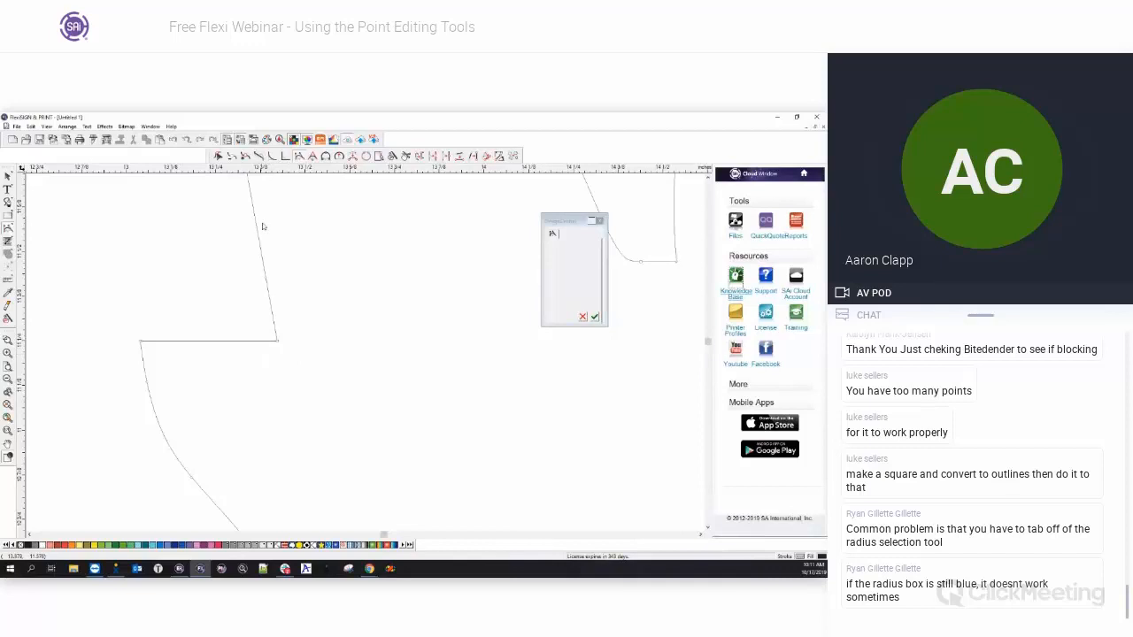
Start a fixed-diameter rounding on the inner corner below the upper-left lobe and adjust its edge points.
{"action": "left_click", "coordinate": [312, 157]}
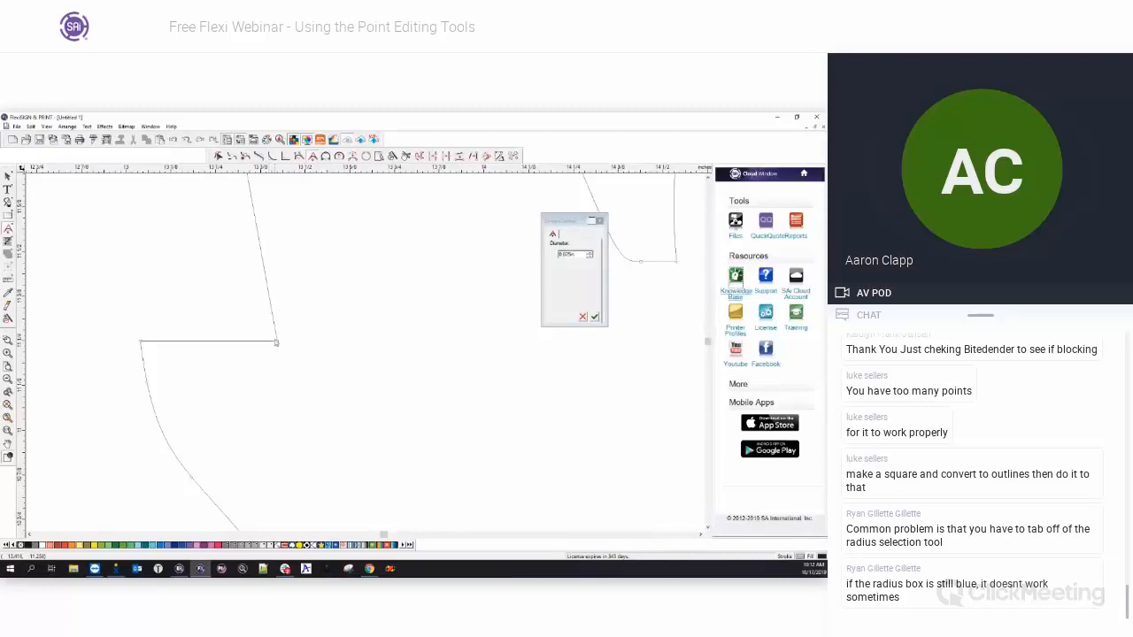
{"action": "left_click", "coordinate": [275, 328]}
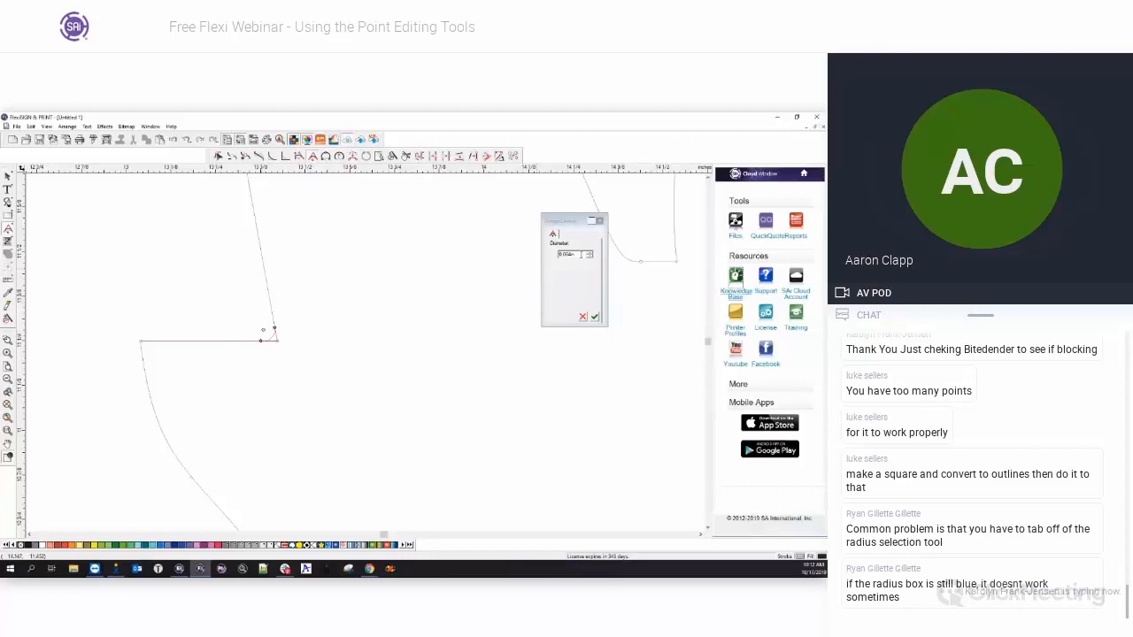
{"action": "left_click_drag", "start_coordinate": [580, 254], "coordinate": [554, 254]}
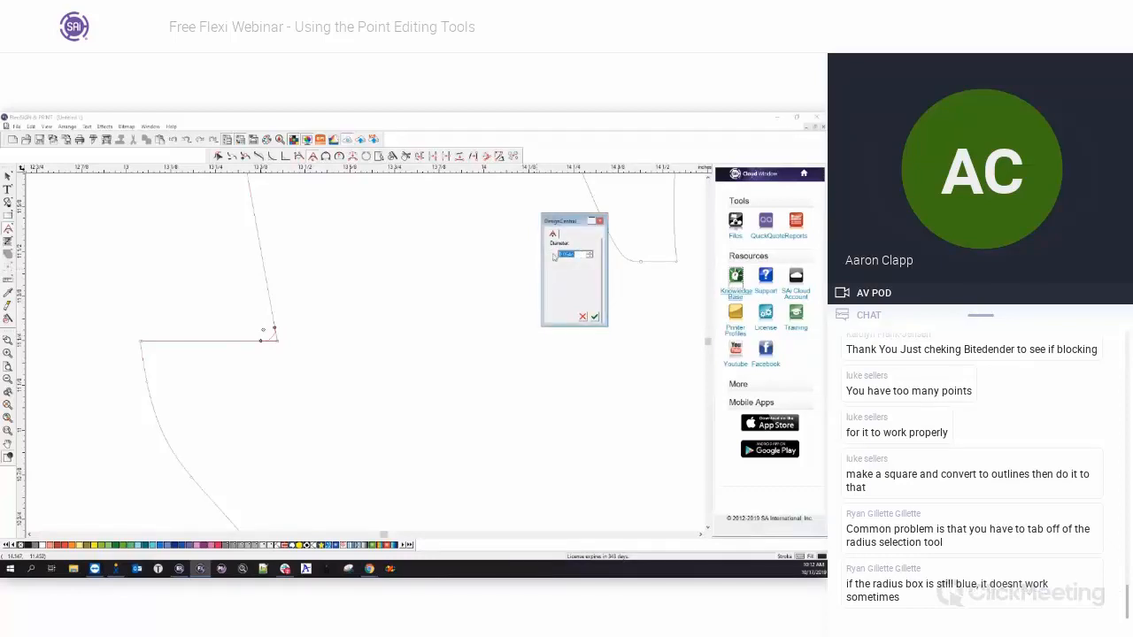
{"action": "left_click", "coordinate": [273, 331]}
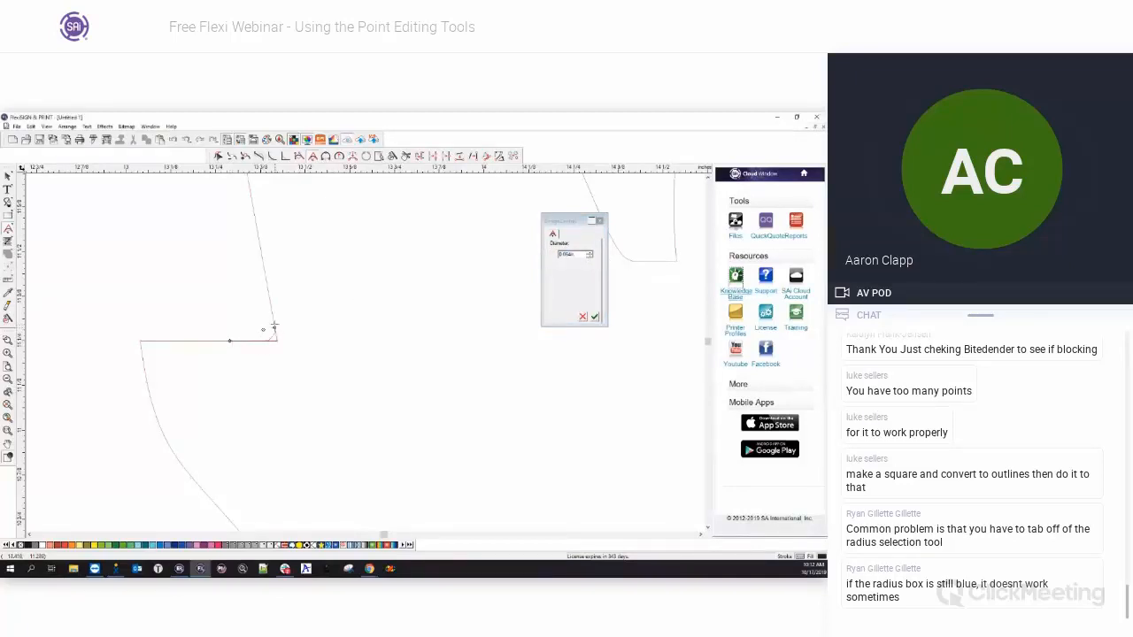
{"action": "left_click_drag", "start_coordinate": [274, 330], "coordinate": [268, 285]}
Set the rounding diameter to 0.10 in, apply it to the corner, then undo the rounding.
{"action": "left_click", "coordinate": [590, 257]}
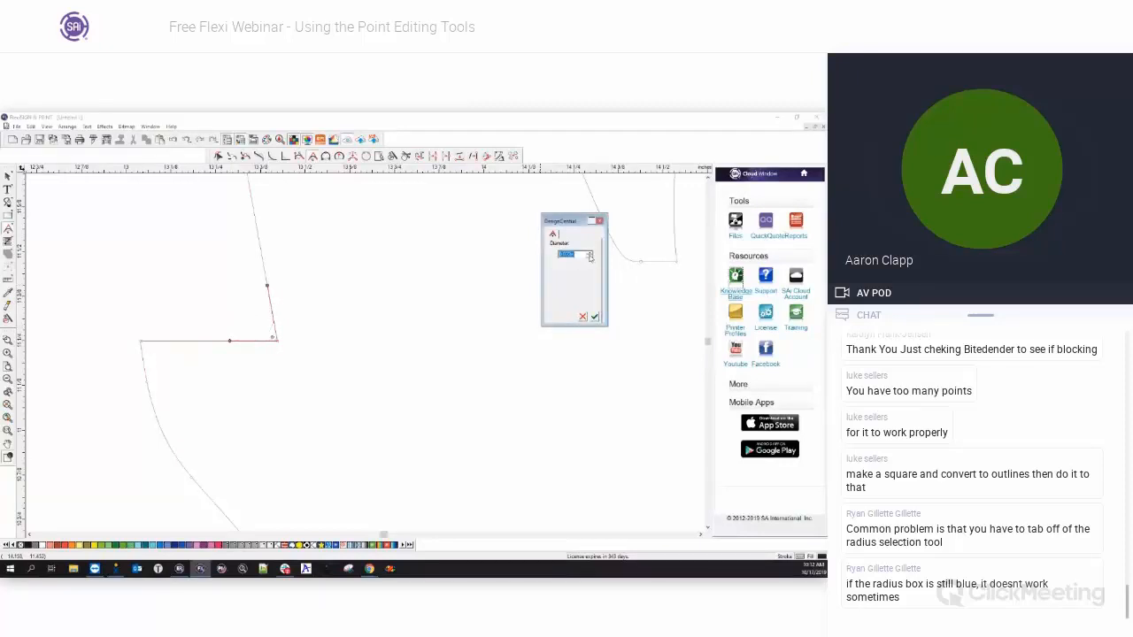
{"action": "left_click", "coordinate": [590, 256]}
{"action": "left_click", "coordinate": [590, 258]}
{"action": "key", "text": "BackSpace"}
{"action": "type", "text": ".10"}
{"action": "key", "text": "Return"}
{"action": "left_click", "coordinate": [595, 317]}
{"action": "left_click", "coordinate": [231, 334]}
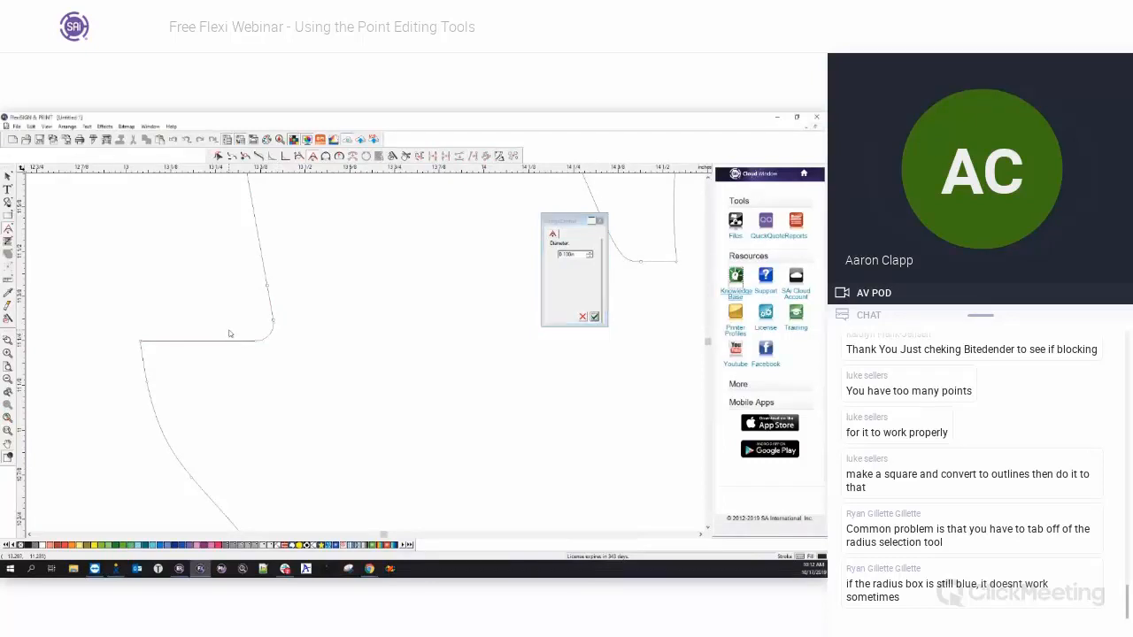
{"action": "key", "text": "ctrl+z"}
Try enlarging the corner rounding by moving its edge points away from the corner, then cancel and deselect the leaf.
{"action": "left_click_drag", "start_coordinate": [275, 331], "coordinate": [269, 341]}
{"action": "scroll", "coordinate": [274, 345], "scroll_direction": "up", "scroll_amount": 4}
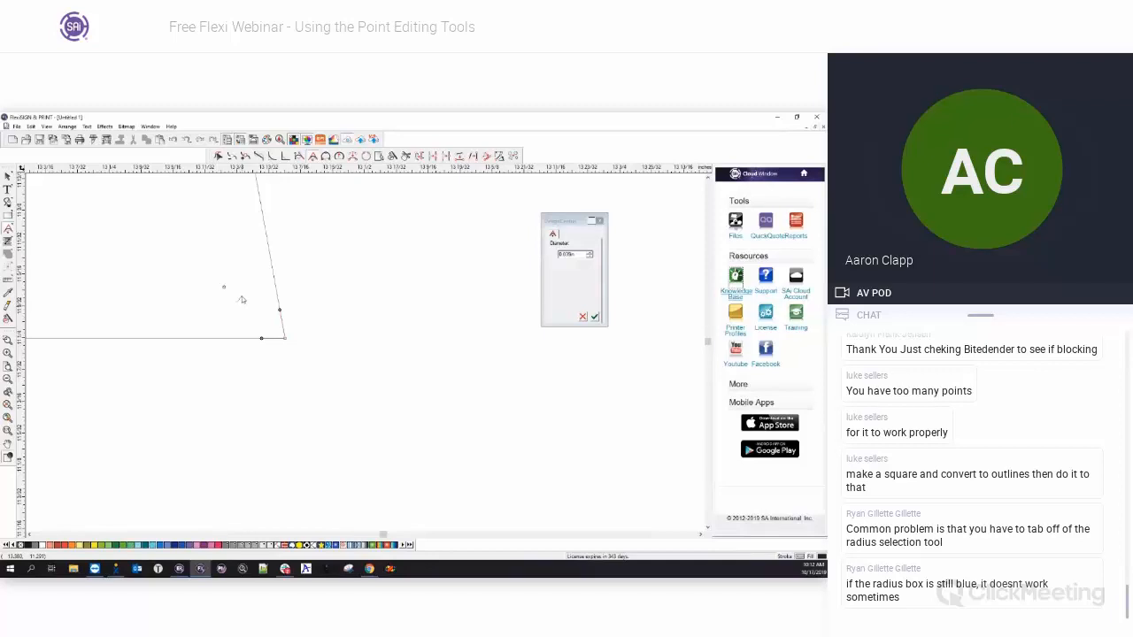
{"action": "double_click", "coordinate": [578, 255]}
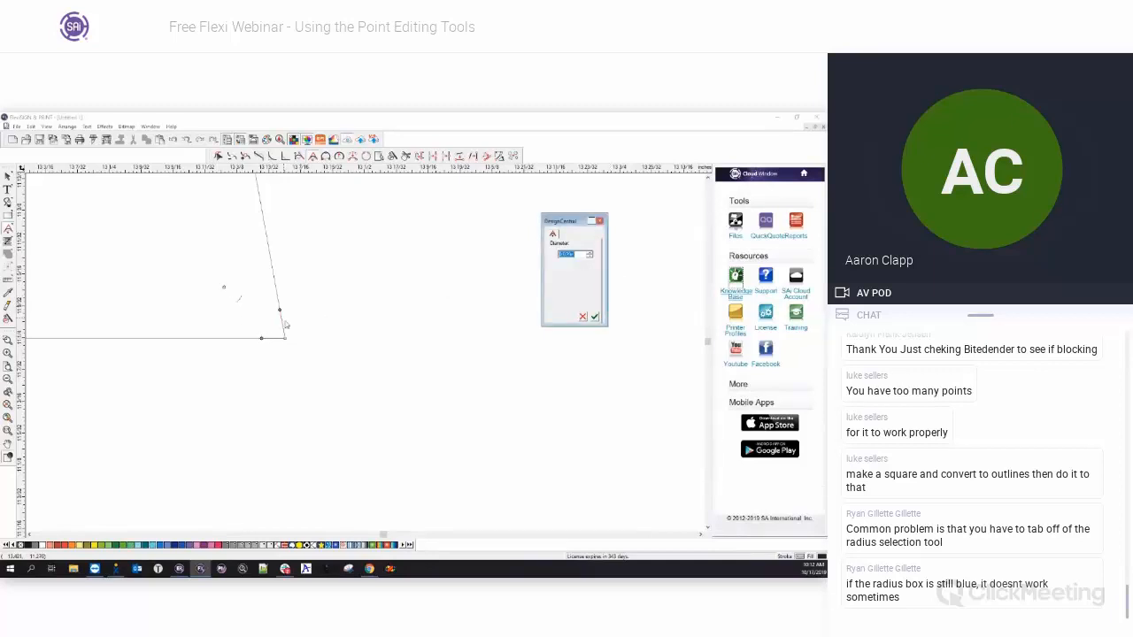
{"action": "left_click", "coordinate": [262, 338]}
{"action": "left_click", "coordinate": [172, 339]}
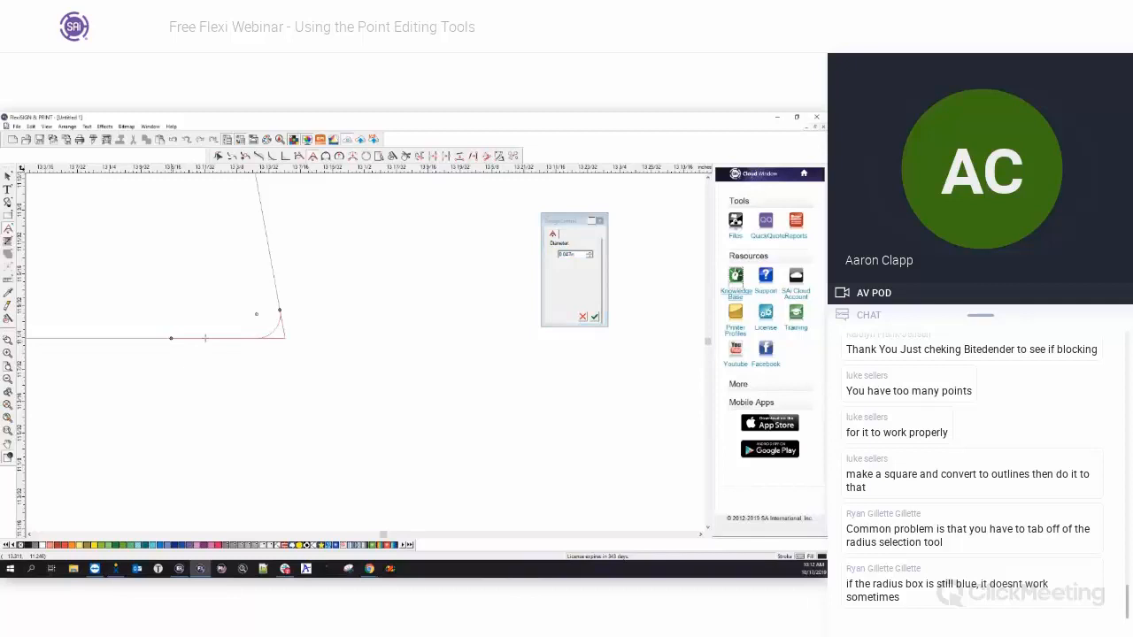
{"action": "left_click", "coordinate": [280, 309]}
{"action": "left_click_drag", "start_coordinate": [271, 285], "coordinate": [256, 237]}
{"action": "scroll", "coordinate": [240, 307], "scroll_direction": "down", "scroll_amount": 3}
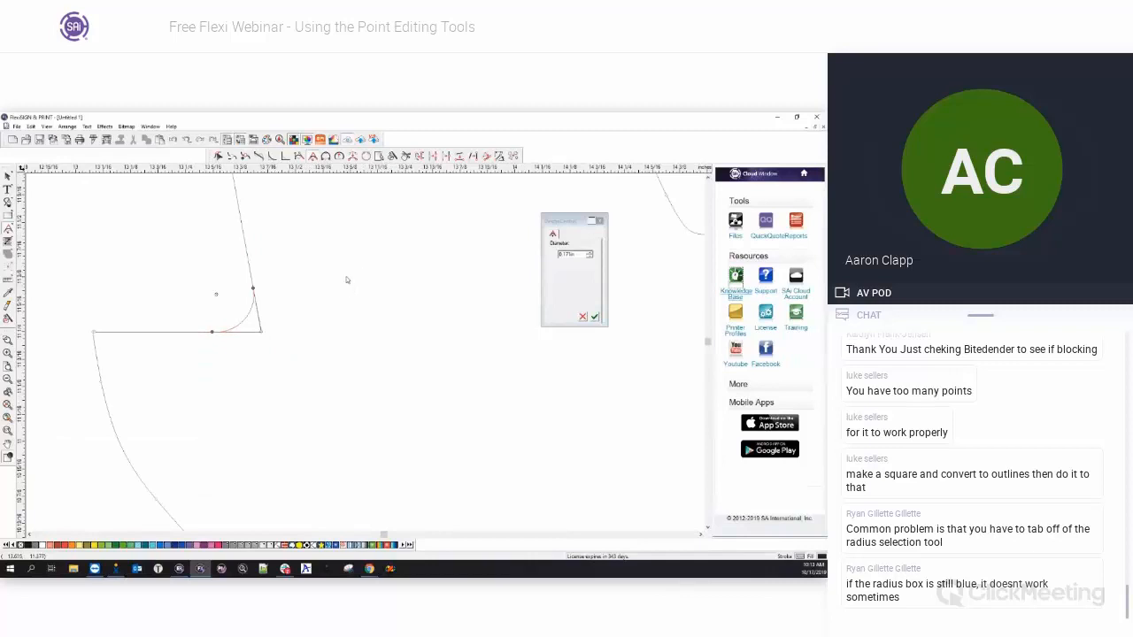
{"action": "key", "text": "Escape"}
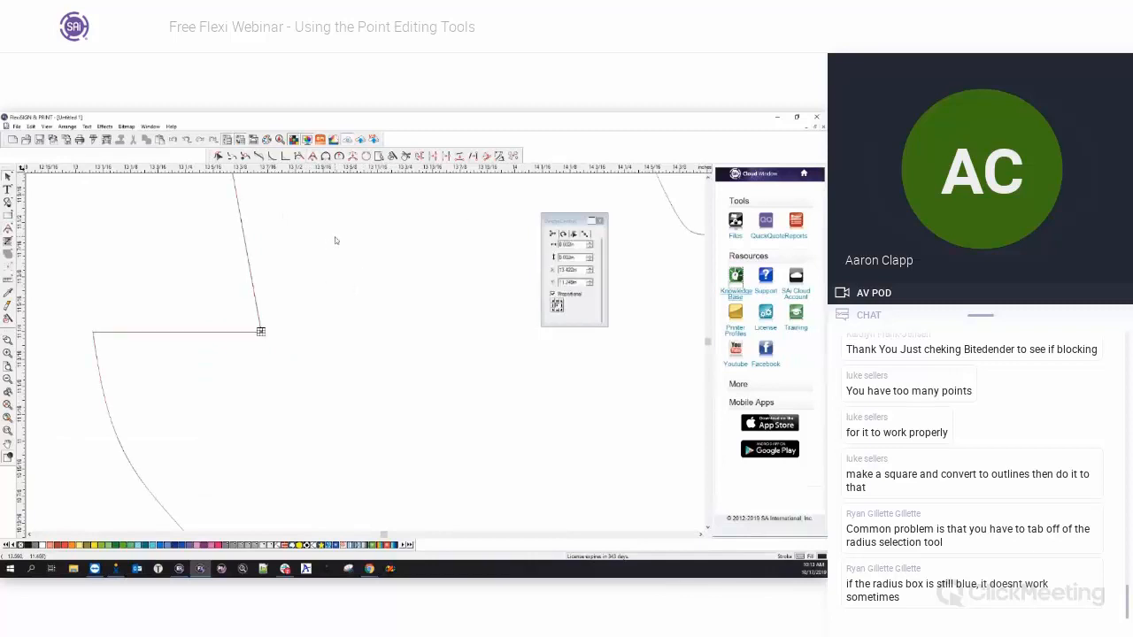
{"action": "left_click", "coordinate": [296, 335]}
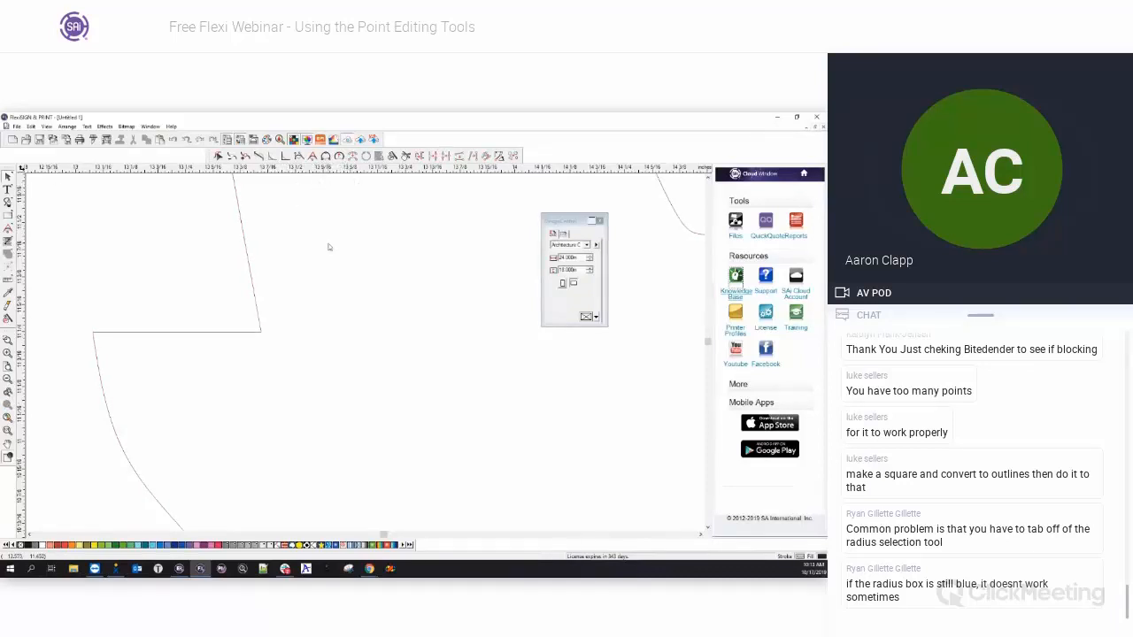
Replace the inner corner below the upper-left lobe with a circular arc between both edges, pulled inside the corner.
{"action": "left_click", "coordinate": [326, 157]}
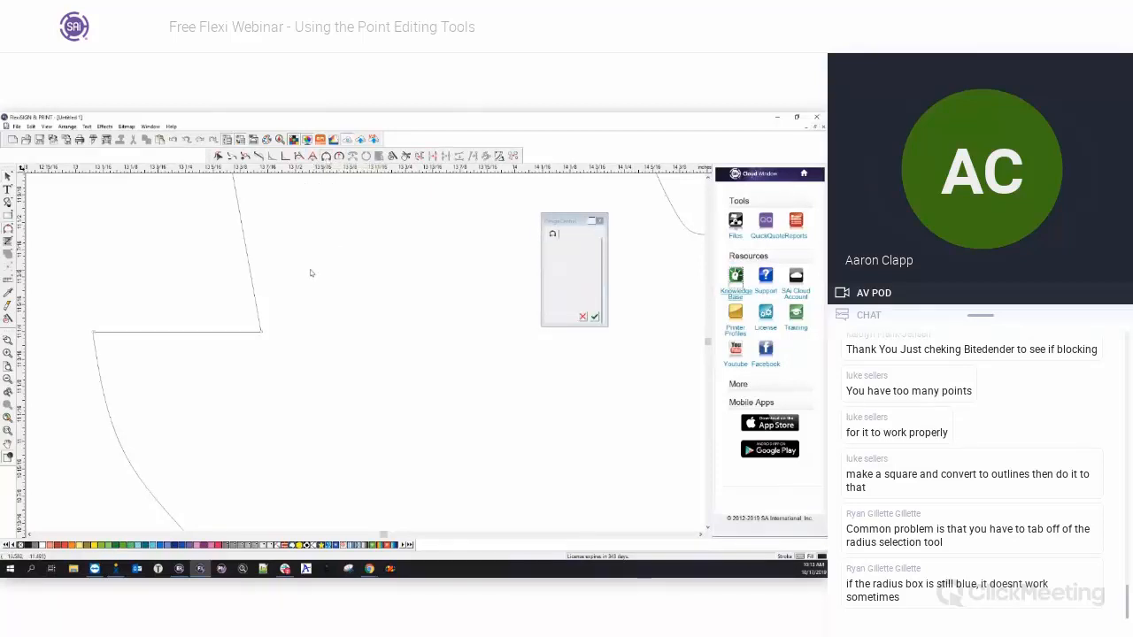
{"action": "scroll", "coordinate": [251, 333], "scroll_direction": "up", "scroll_amount": 2}
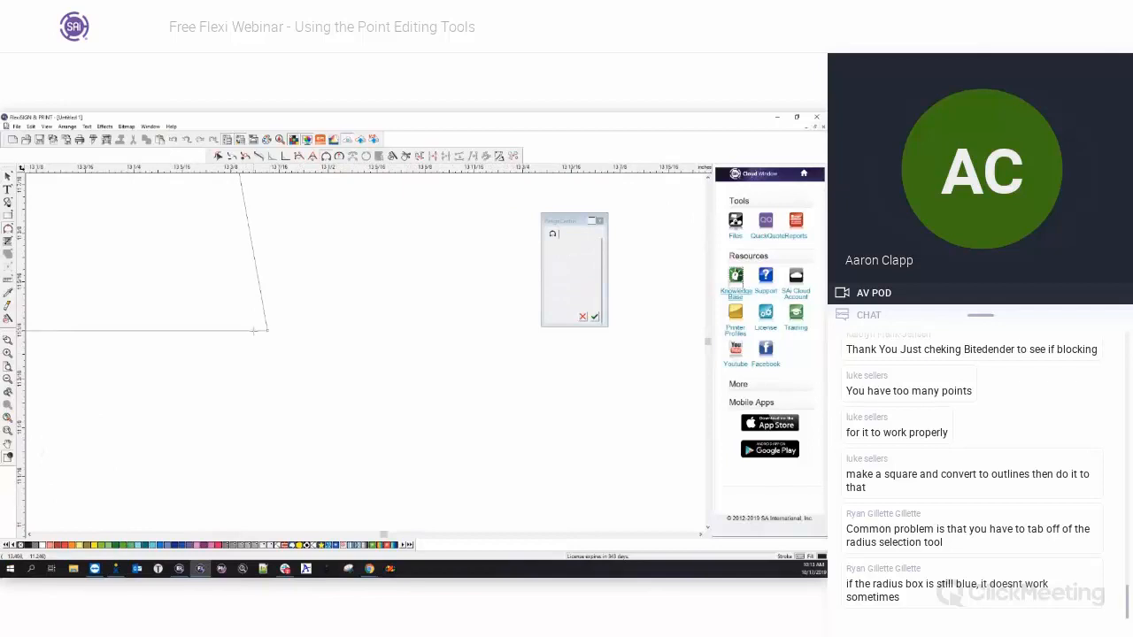
{"action": "left_click", "coordinate": [187, 331]}
{"action": "left_click_drag", "start_coordinate": [259, 281], "coordinate": [244, 198]}
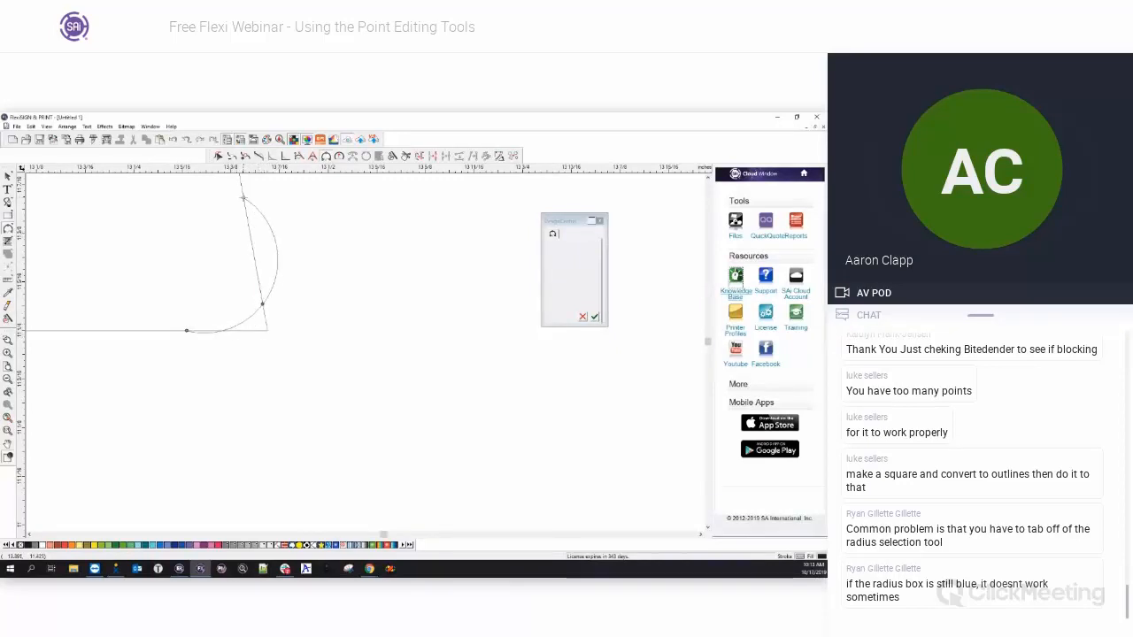
{"action": "left_click_drag", "start_coordinate": [192, 334], "coordinate": [127, 332]}
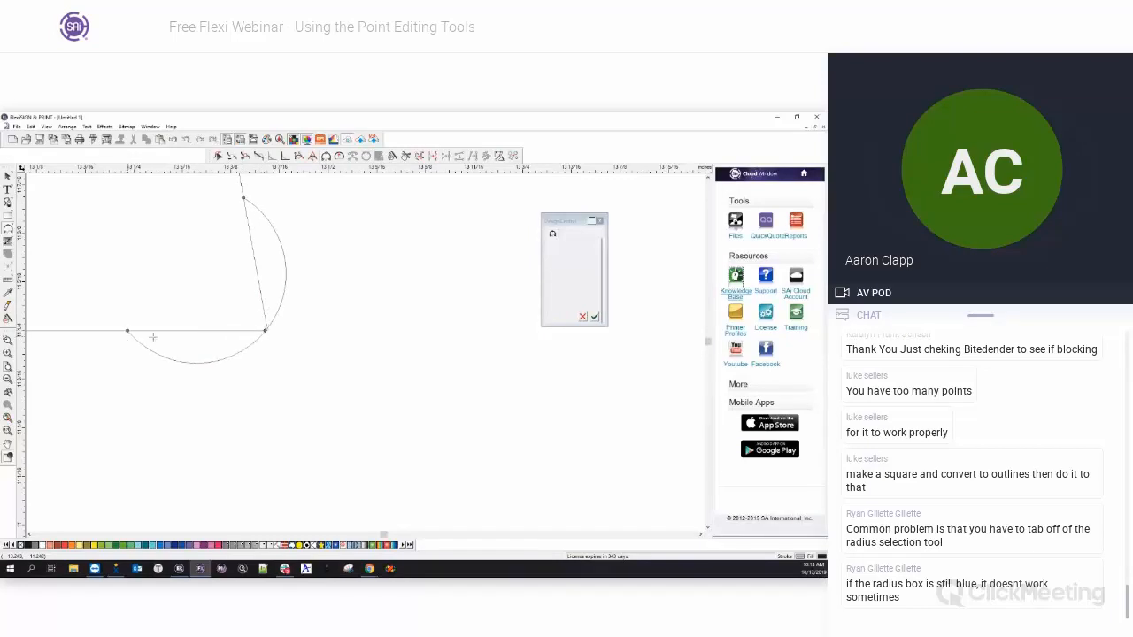
{"action": "left_click_drag", "start_coordinate": [265, 331], "coordinate": [215, 298]}
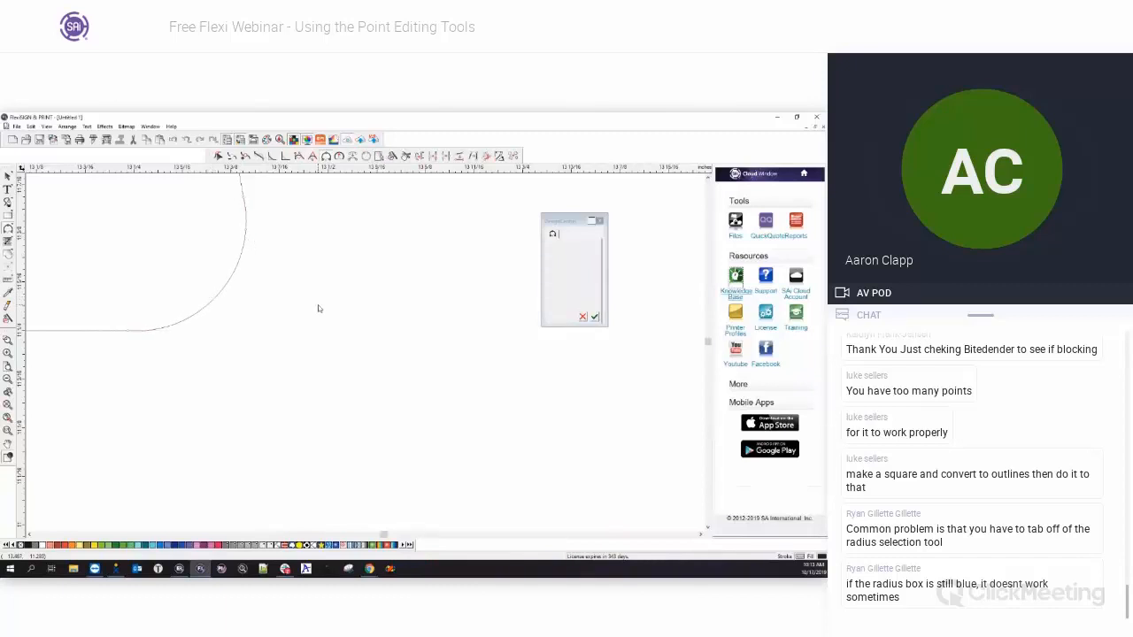
Pull the rounded inner corner below the upper-left lobe back out so both edges meet in a sharp corner.
{"action": "scroll", "coordinate": [318, 304], "scroll_direction": "down", "scroll_amount": 2}
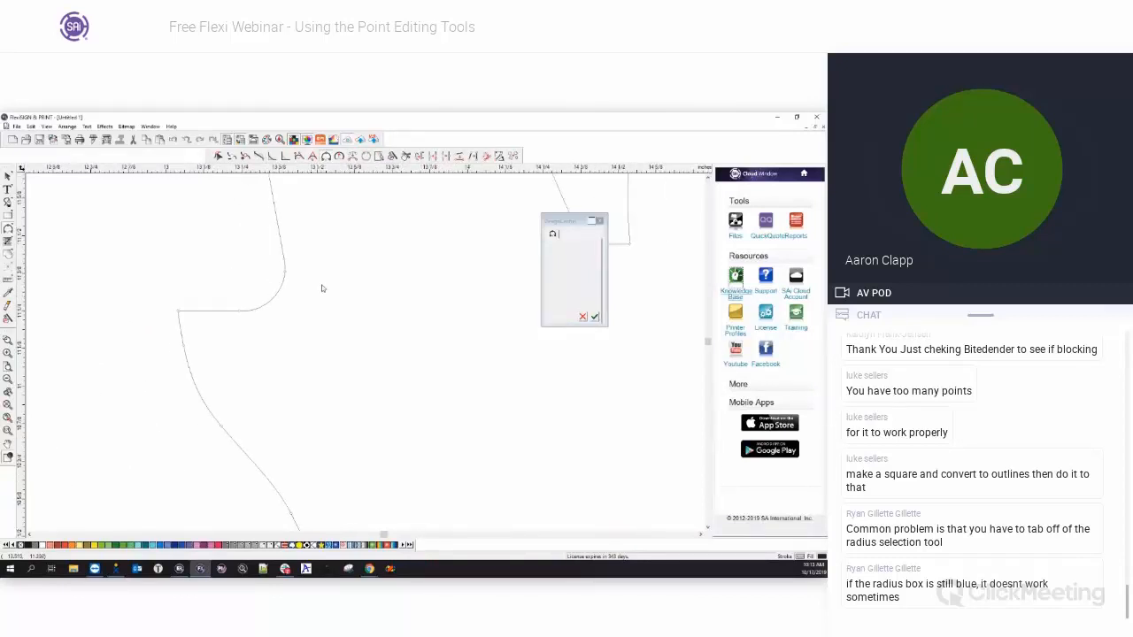
{"action": "left_click_drag", "start_coordinate": [276, 299], "coordinate": [290, 311]}
Try a circular arc across the outer corner below the upper-left lobe, moving its edge points farther away, then undo it.
{"action": "left_click", "coordinate": [234, 311]}
{"action": "left_click", "coordinate": [187, 362]}
{"action": "left_click_drag", "start_coordinate": [183, 313], "coordinate": [280, 314]}
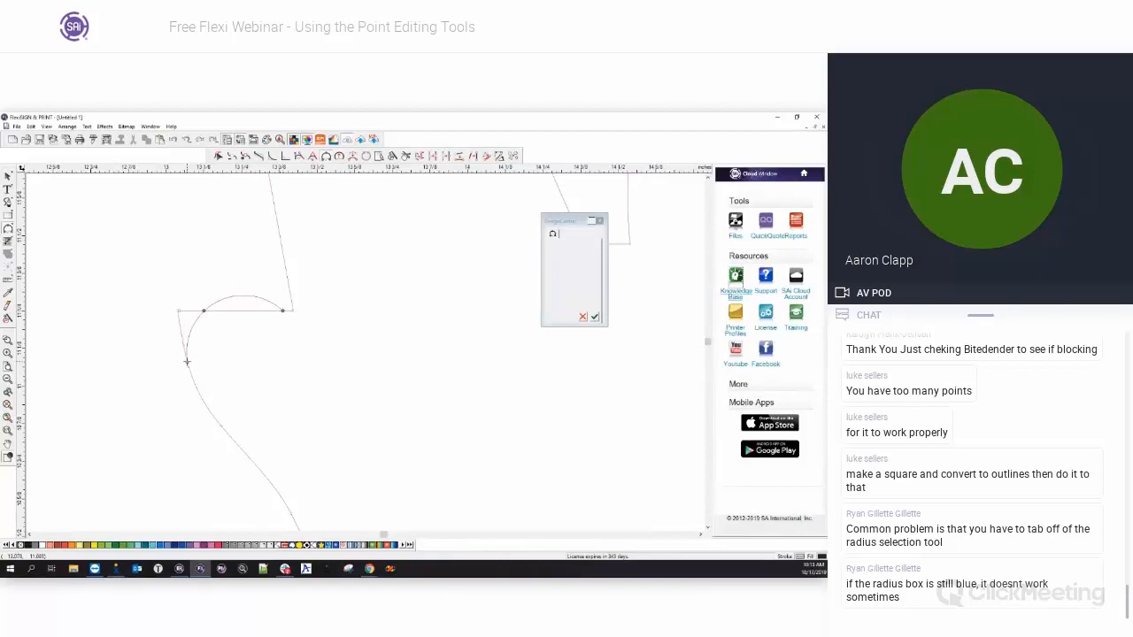
{"action": "left_click_drag", "start_coordinate": [188, 365], "coordinate": [219, 423]}
{"action": "left_click_drag", "start_coordinate": [179, 315], "coordinate": [215, 347]}
{"action": "left_click_drag", "start_coordinate": [214, 348], "coordinate": [215, 346]}
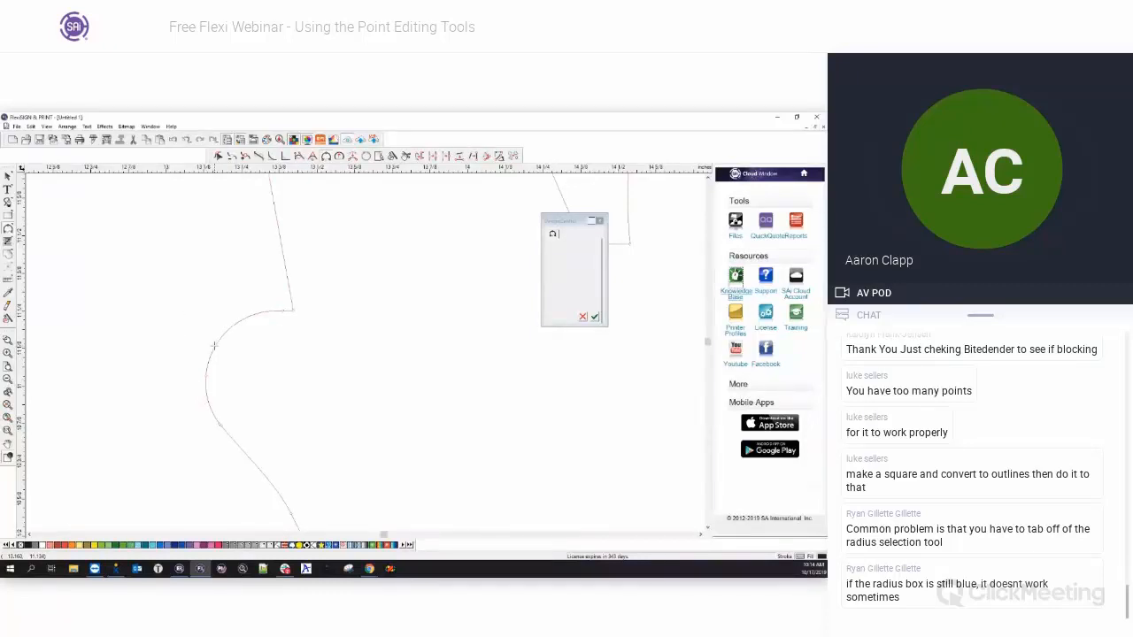
{"action": "key", "text": "ctrl+z"}
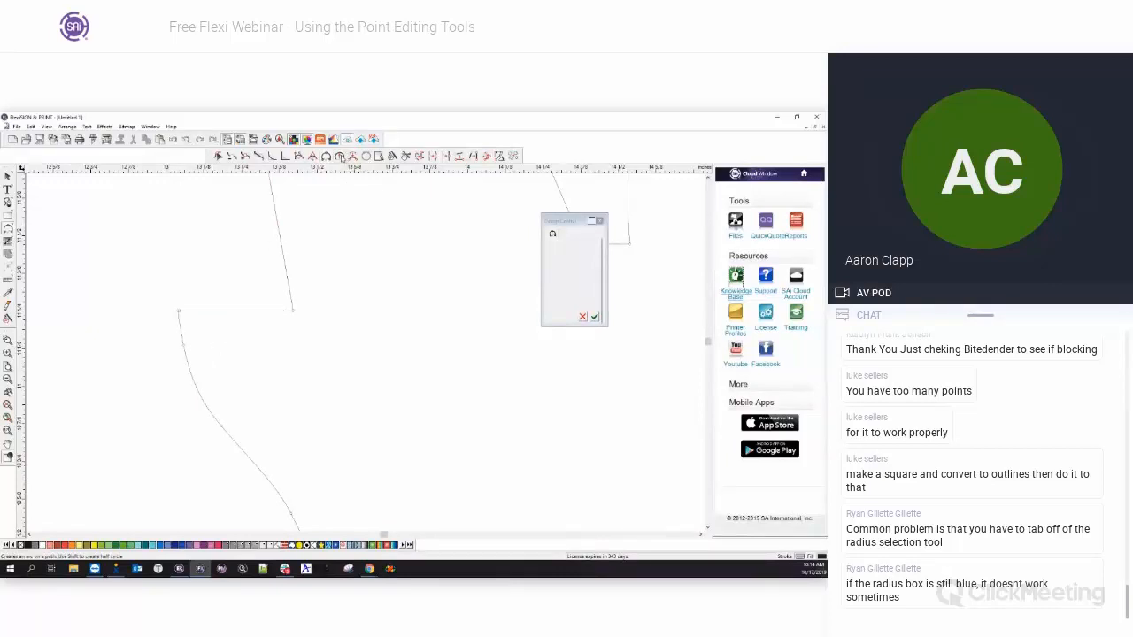
Turn the short horizontal edge below the upper-left lobe into an arc bulging slightly upward.
{"action": "left_click", "coordinate": [340, 157]}
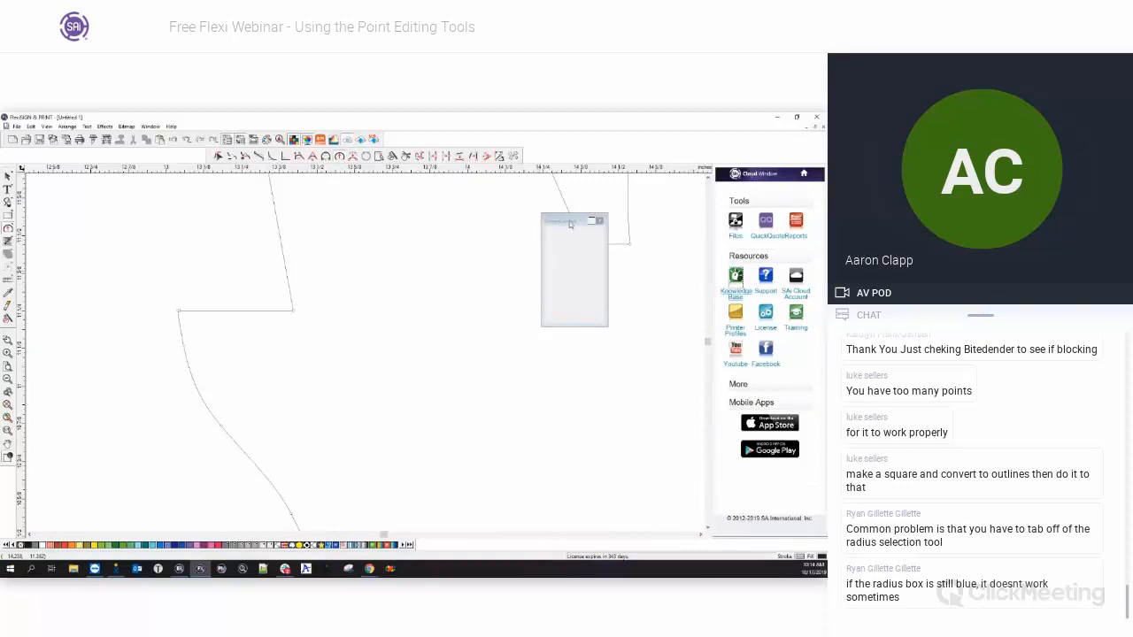
{"action": "left_click_drag", "start_coordinate": [571, 221], "coordinate": [482, 231]}
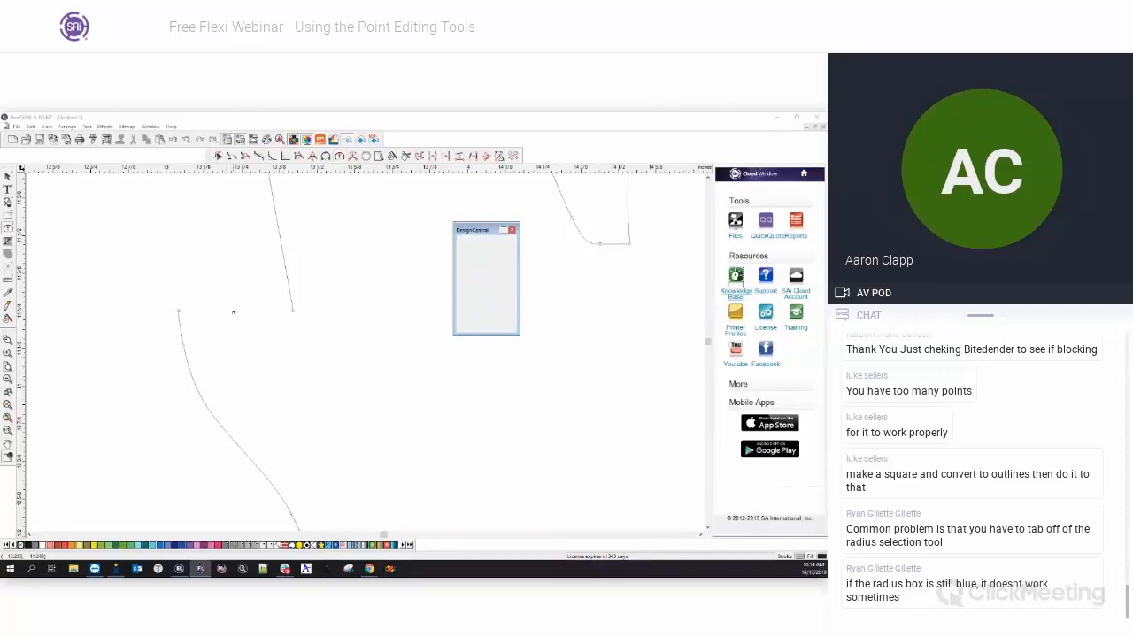
{"action": "mouse_move", "coordinate": [234, 312]}
{"action": "left_mouse_down"}
{"action": "mouse_move", "coordinate": [234, 299]}
{"action": "mouse_move", "coordinate": [232, 329]}
{"action": "mouse_move", "coordinate": [205, 327]}
{"action": "mouse_move", "coordinate": [212, 301]}
{"action": "mouse_move", "coordinate": [218, 322]}
{"action": "mouse_move", "coordinate": [237, 321]}
{"action": "mouse_move", "coordinate": [238, 293]}
{"action": "left_mouse_up"}
{"action": "mouse_move", "coordinate": [236, 306]}
{"action": "left_mouse_down"}
{"action": "mouse_move", "coordinate": [237, 323]}
{"action": "mouse_move", "coordinate": [236, 300]}
{"action": "left_mouse_up"}
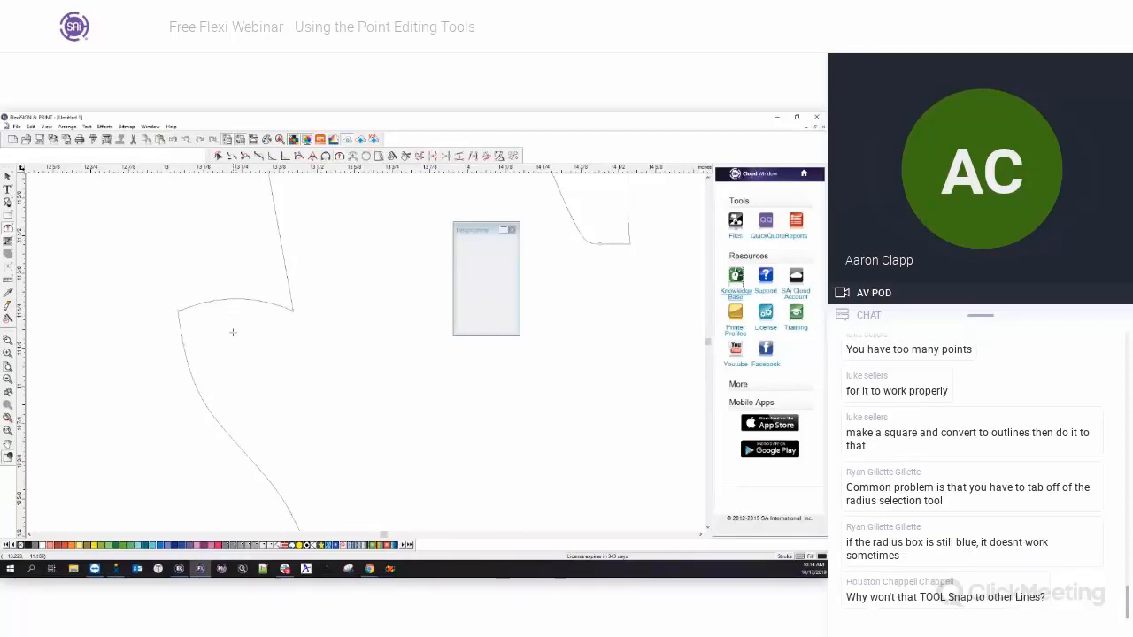
Bend the leaf edge beneath the new arc outward near the corner, and reshape the segment below it into a nearly straight curve.
{"action": "left_click_drag", "start_coordinate": [181, 328], "coordinate": [172, 328]}
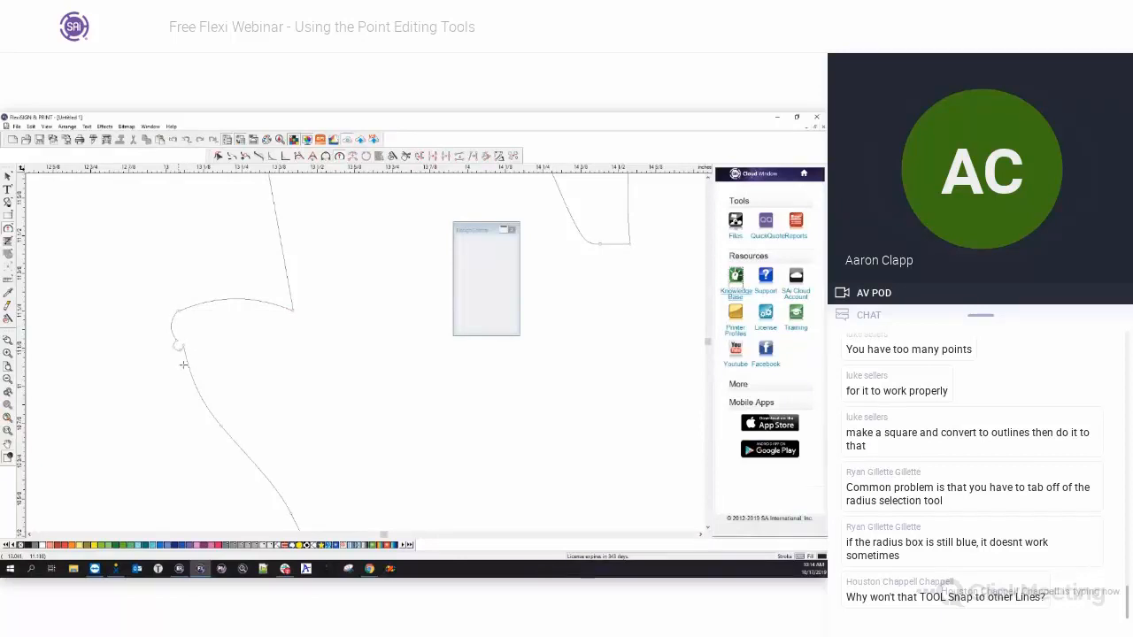
{"action": "left_click_drag", "start_coordinate": [194, 383], "coordinate": [220, 383]}
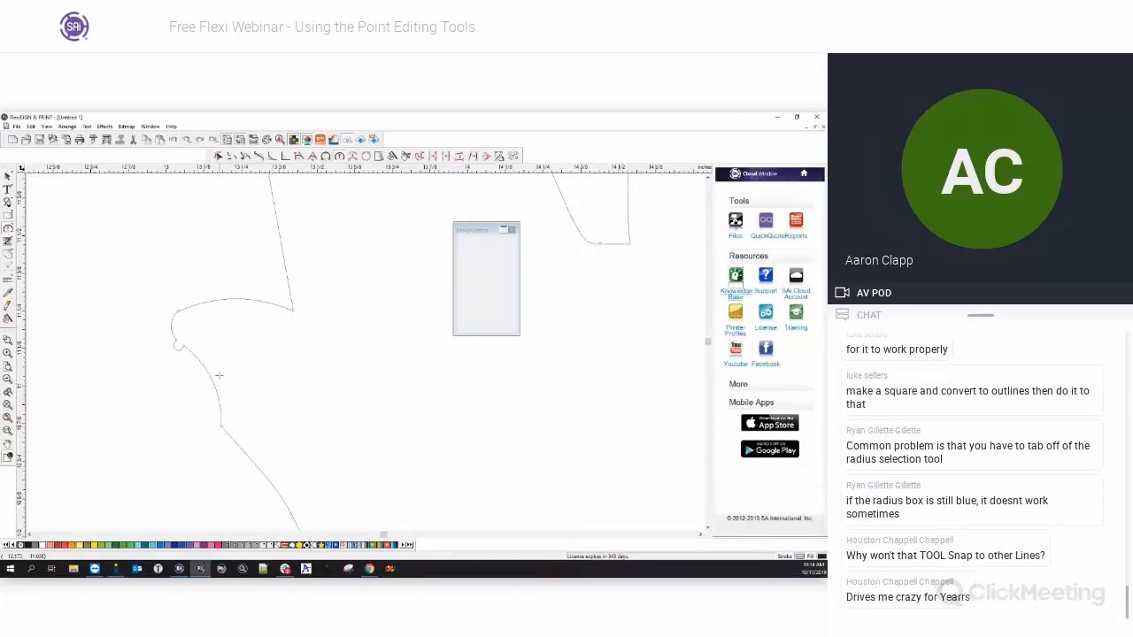
{"action": "scroll", "coordinate": [186, 321], "scroll_direction": "down", "scroll_amount": 3}
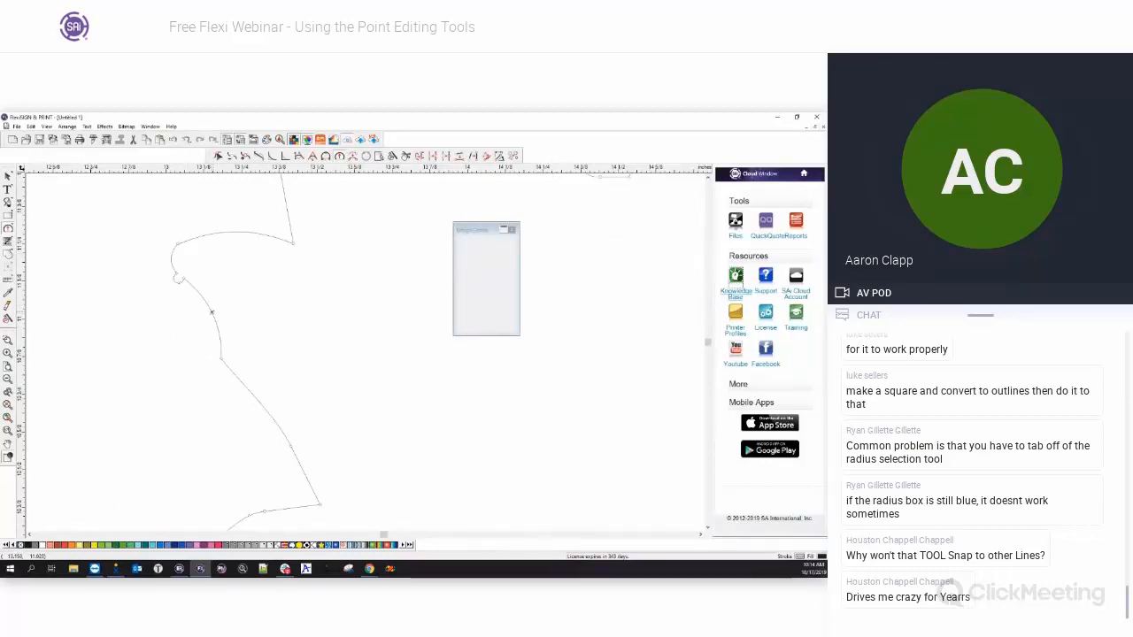
{"action": "mouse_move", "coordinate": [216, 315]}
{"action": "left_mouse_down"}
{"action": "mouse_move", "coordinate": [187, 317]}
{"action": "mouse_move", "coordinate": [207, 310]}
{"action": "left_mouse_up"}
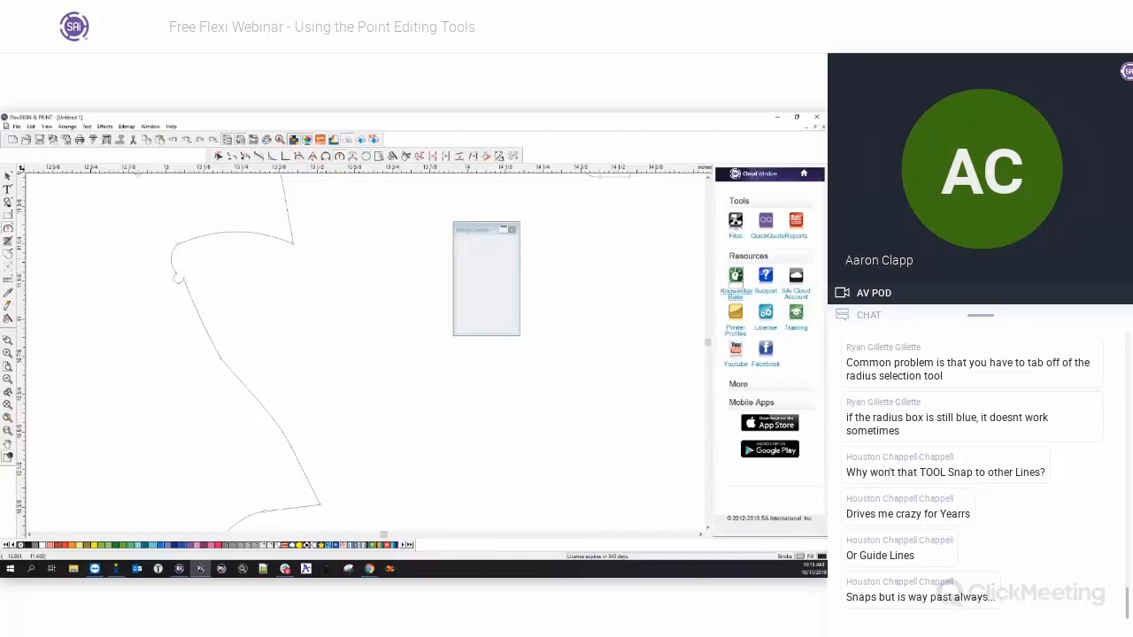
Open the program preferences to look for a snapping option among the general settings, then close them without changes.
{"action": "left_click", "coordinate": [32, 128]}
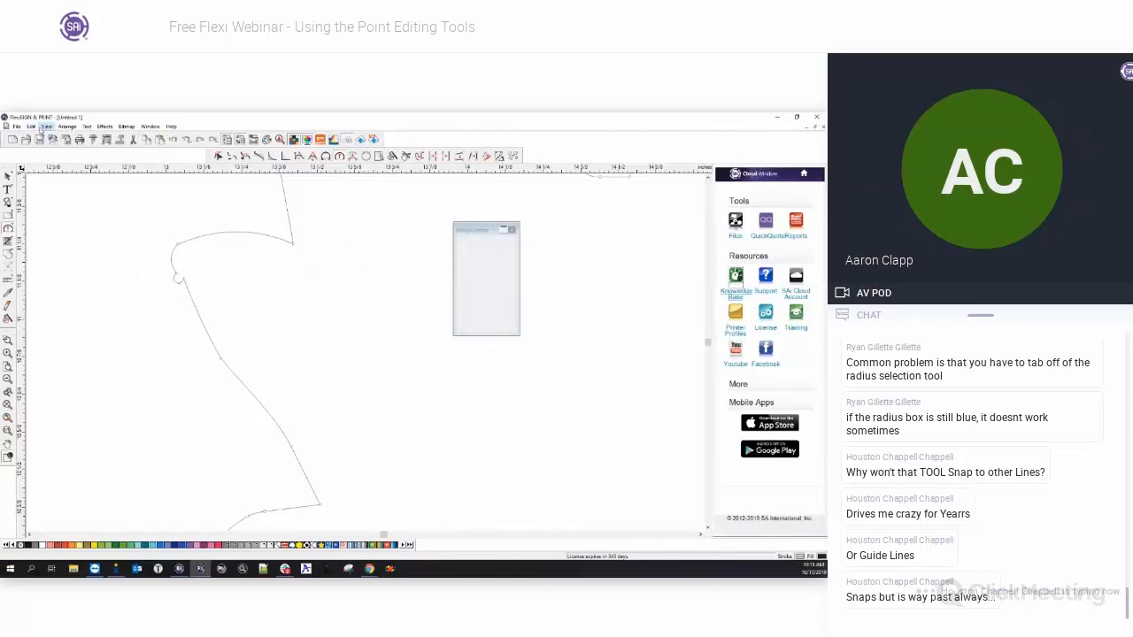
{"action": "left_click", "coordinate": [183, 268]}
{"action": "left_click", "coordinate": [67, 127]}
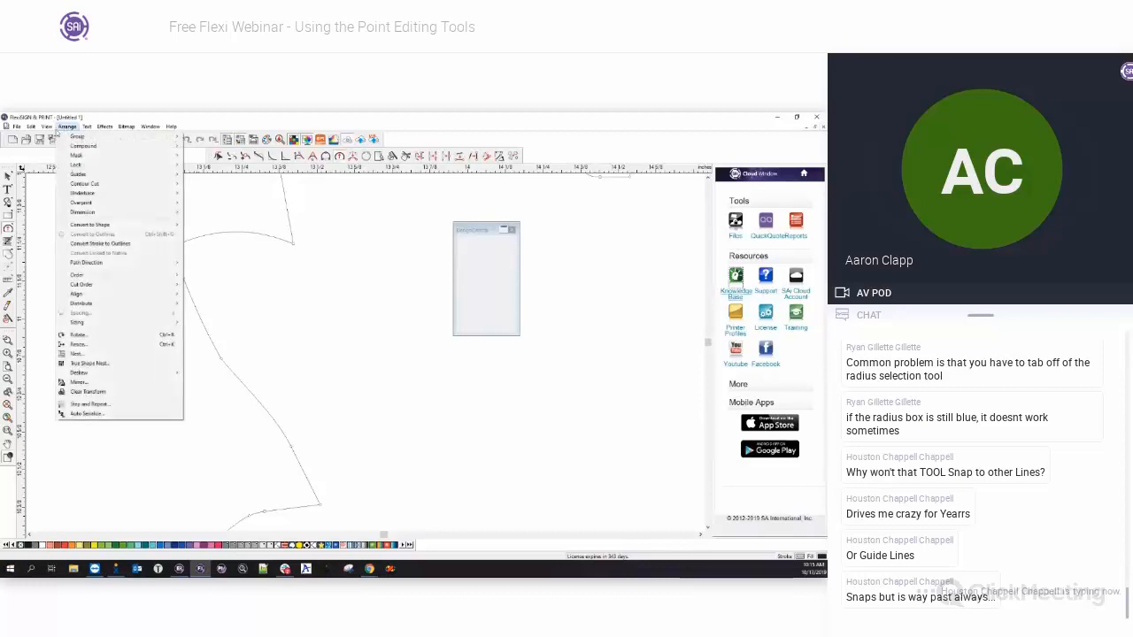
{"action": "mouse_move", "coordinate": [44, 129]}
{"action": "left_click", "coordinate": [62, 319]}
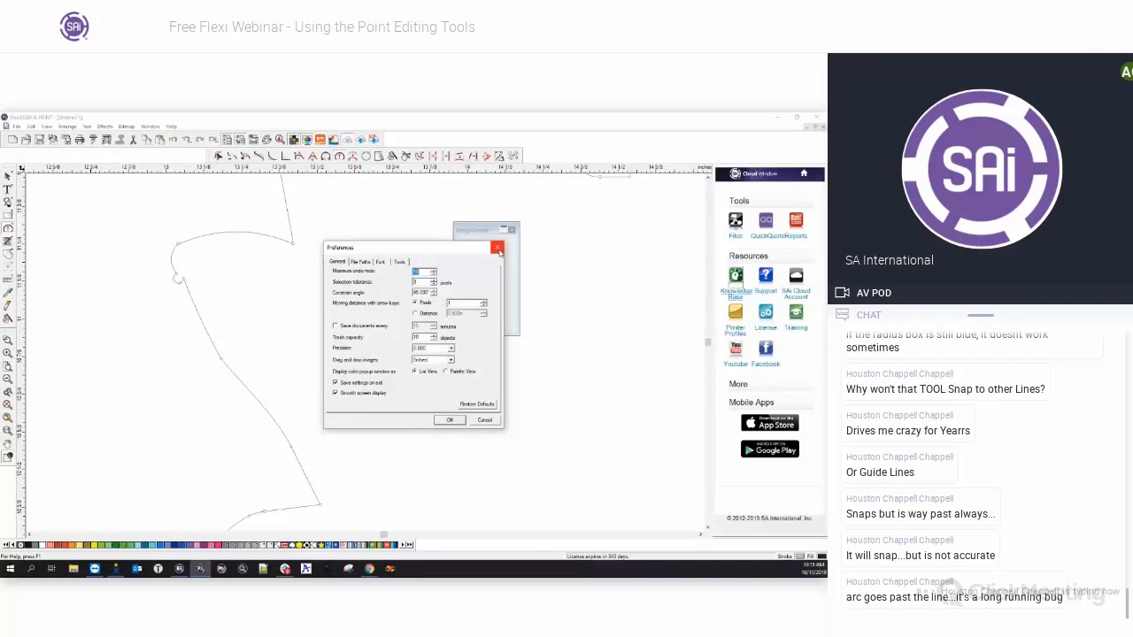
{"action": "left_click", "coordinate": [497, 249]}
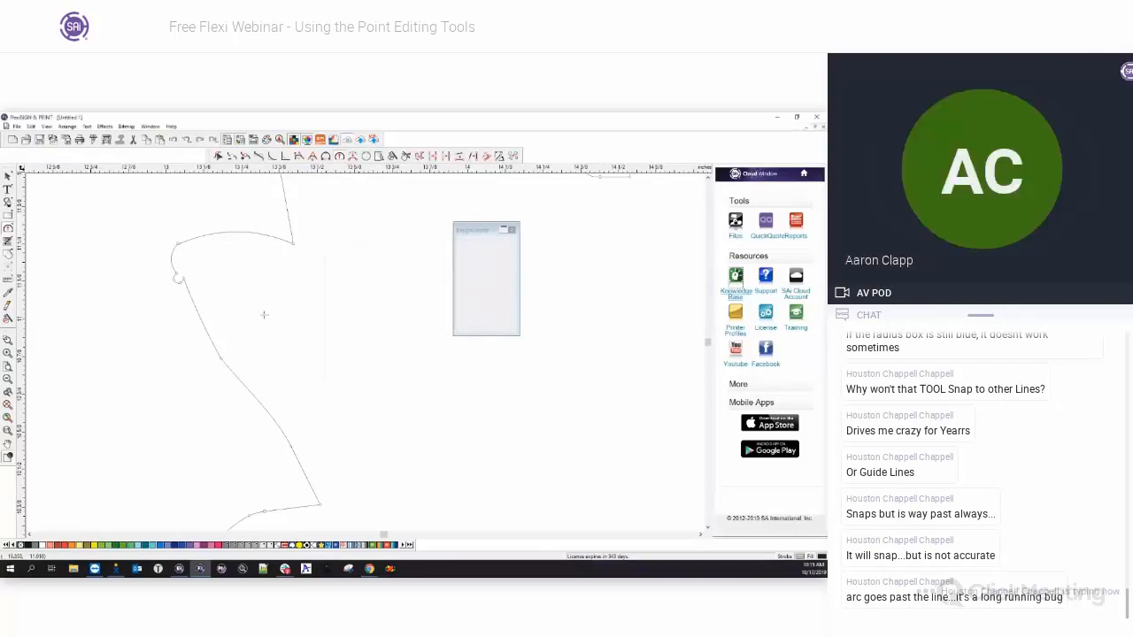
Exit the arc-bending tool and leave the leaf outline deselected.
{"action": "scroll", "coordinate": [303, 311], "scroll_direction": "down", "scroll_amount": 2}
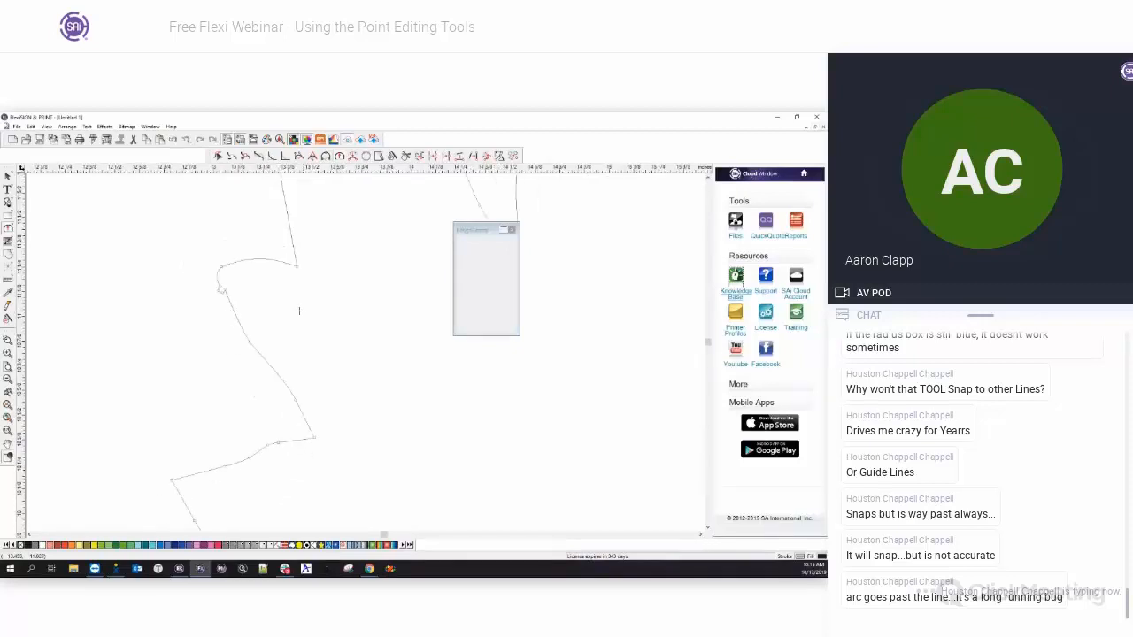
{"action": "scroll", "coordinate": [298, 309], "scroll_direction": "up", "scroll_amount": 2}
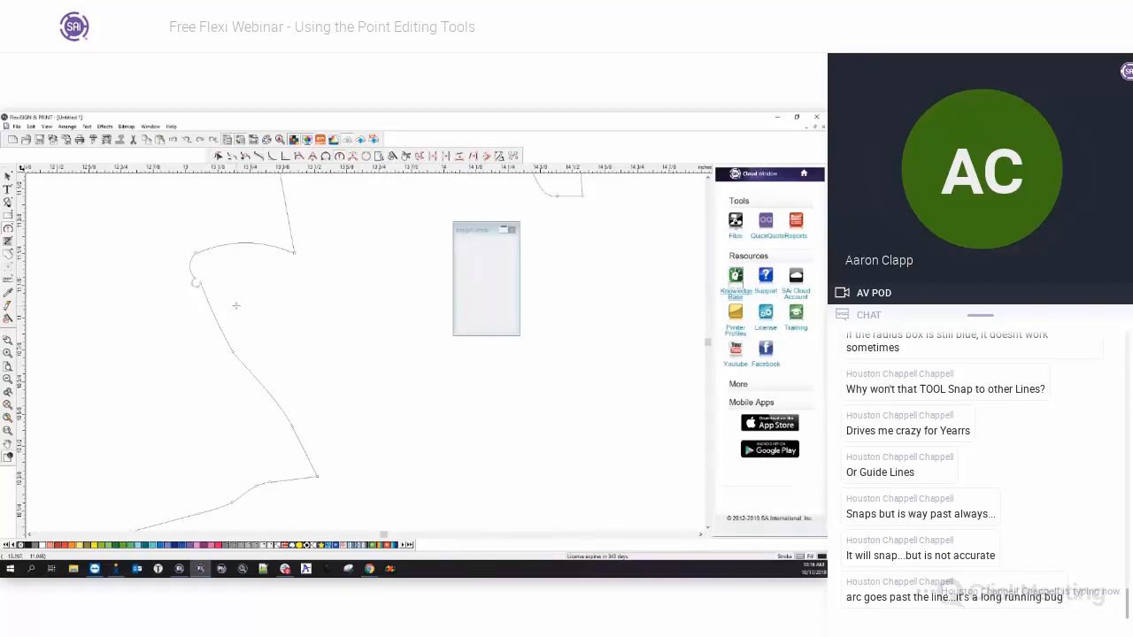
{"action": "scroll", "coordinate": [223, 308], "scroll_direction": "down", "scroll_amount": 6}
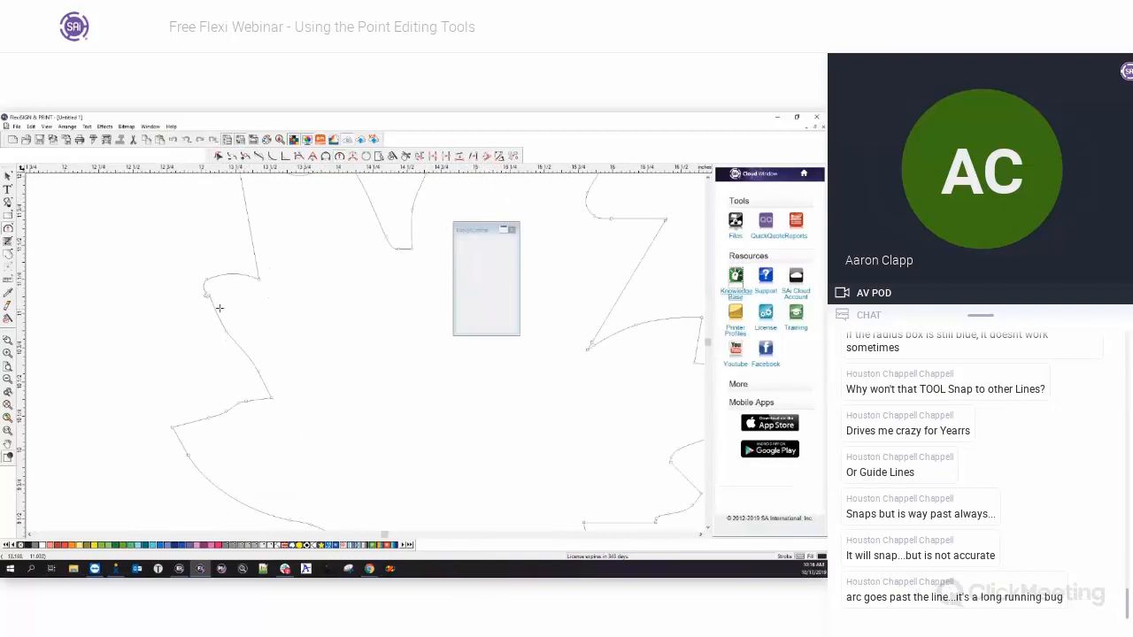
{"action": "scroll", "coordinate": [214, 274], "scroll_direction": "up", "scroll_amount": 2}
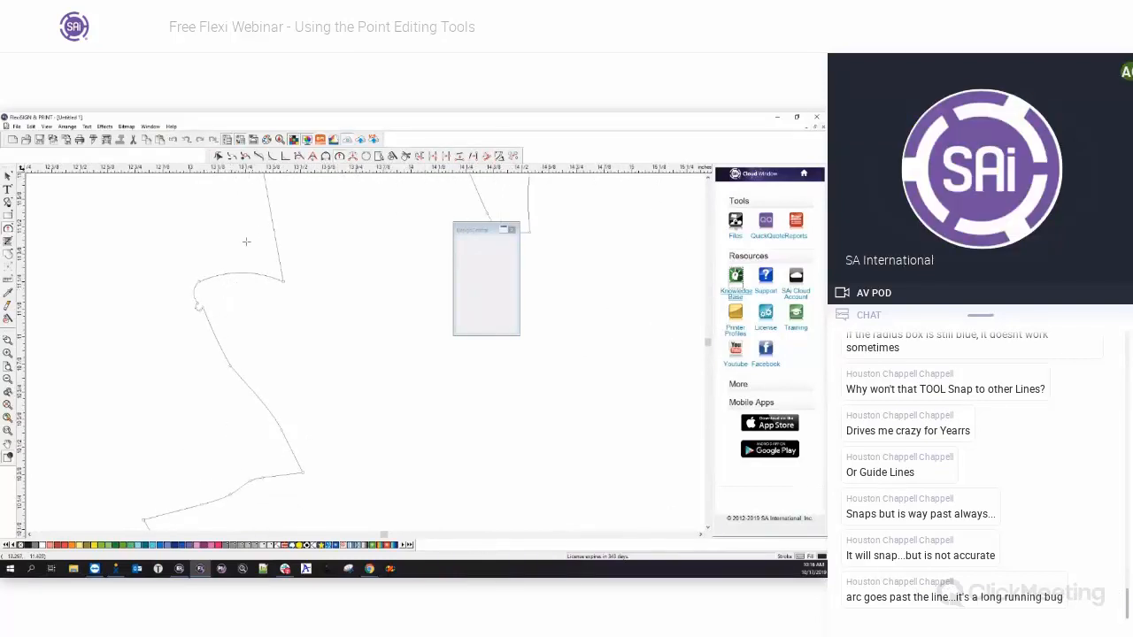
{"action": "right_click", "coordinate": [311, 303]}
{"action": "left_click", "coordinate": [340, 309]}
{"action": "scroll", "coordinate": [258, 308], "scroll_direction": "down", "scroll_amount": 5}
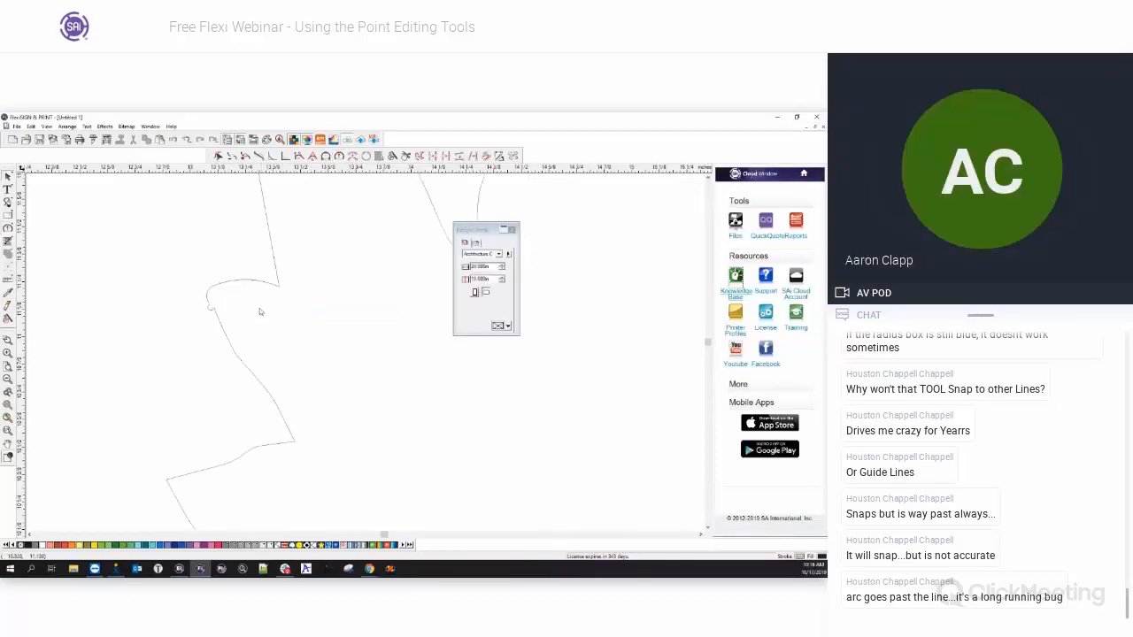
{"action": "scroll", "coordinate": [259, 308], "scroll_direction": "down", "scroll_amount": 2}
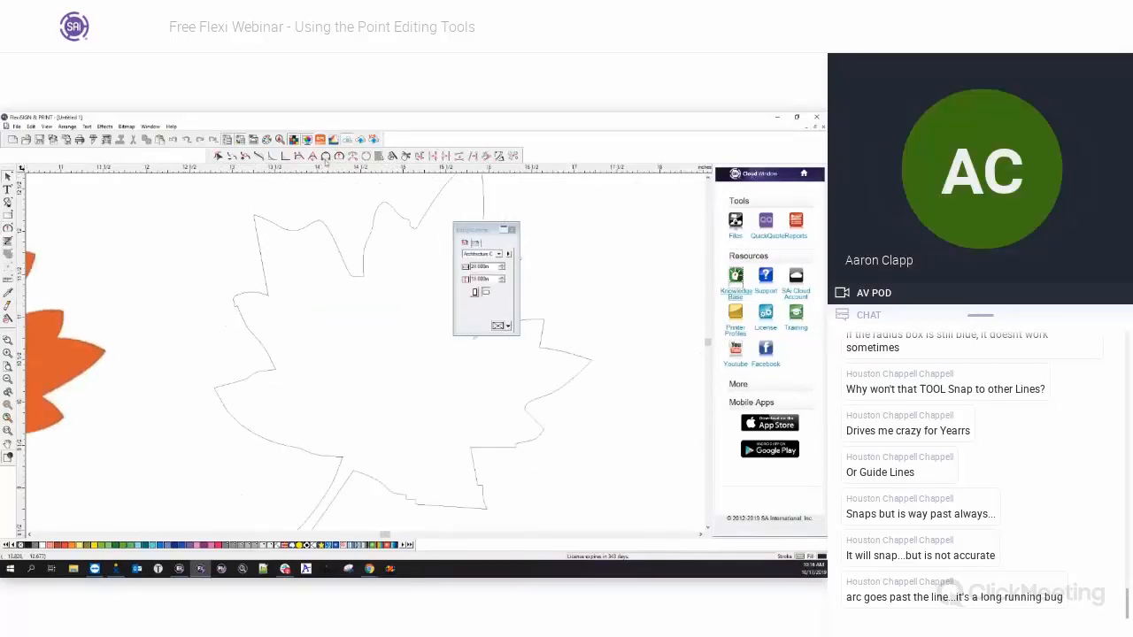
Select the leaf outline, display its editable points and move the DesignCentral window clear of the leaf.
{"action": "left_click", "coordinate": [372, 241]}
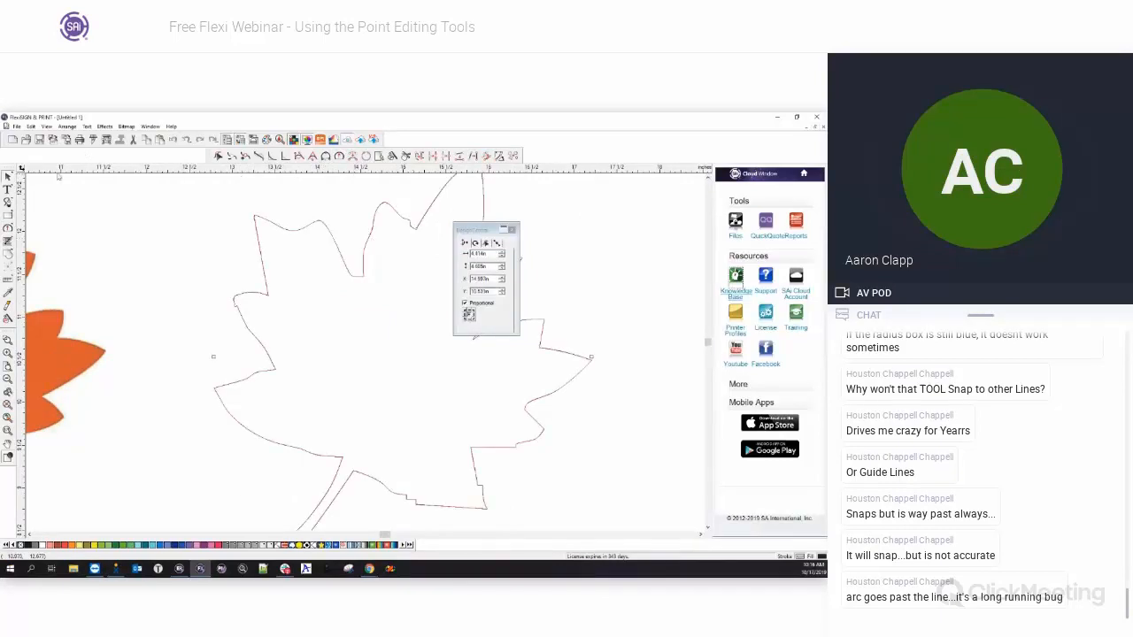
{"action": "left_click", "coordinate": [217, 156]}
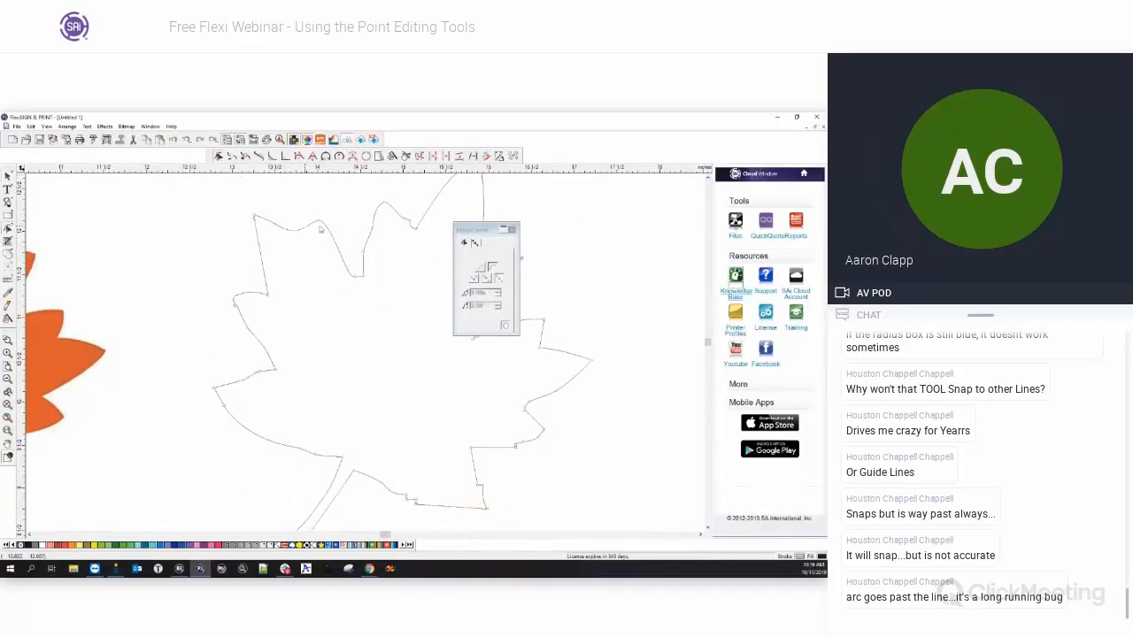
{"action": "left_click", "coordinate": [476, 241]}
{"action": "left_click", "coordinate": [328, 235]}
{"action": "left_click_drag", "start_coordinate": [481, 231], "coordinate": [603, 223]}
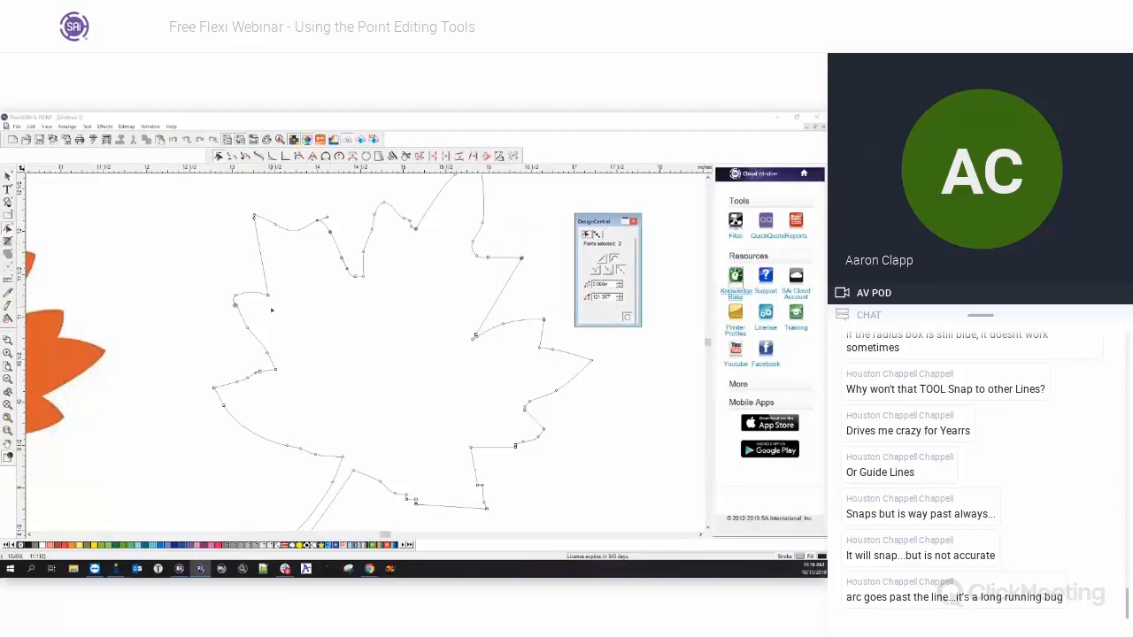
Add a series of extra points along the straight left edge of the upper-left lobe and display the outline's points.
{"action": "left_click", "coordinate": [245, 157]}
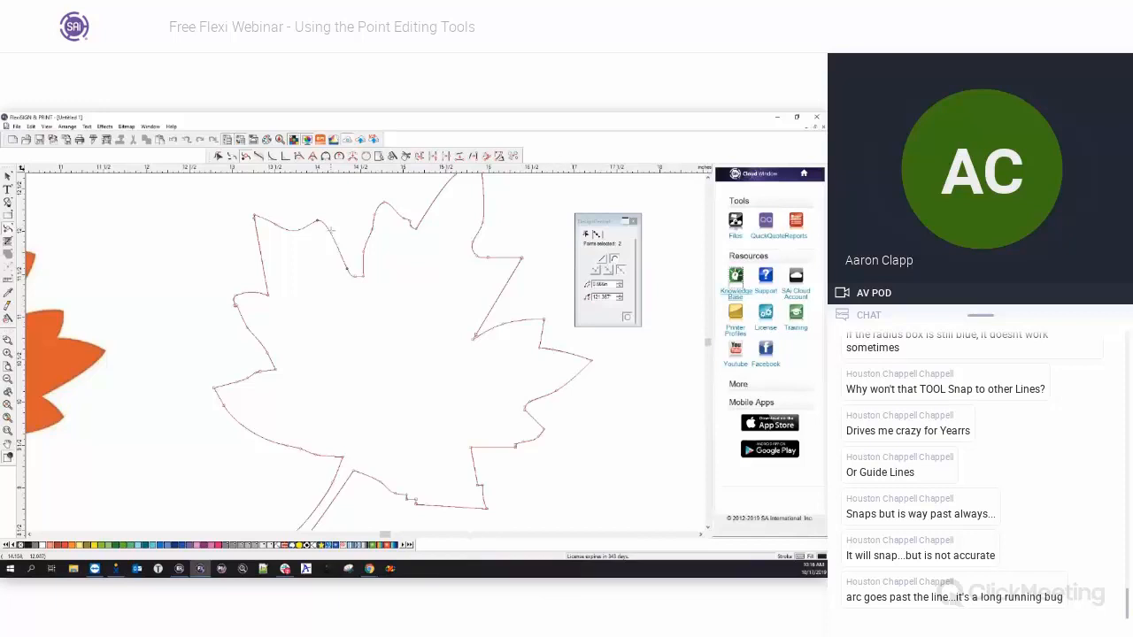
{"action": "scroll", "coordinate": [331, 233], "scroll_direction": "up", "scroll_amount": 2}
{"action": "scroll", "coordinate": [331, 232], "scroll_direction": "up", "scroll_amount": 2}
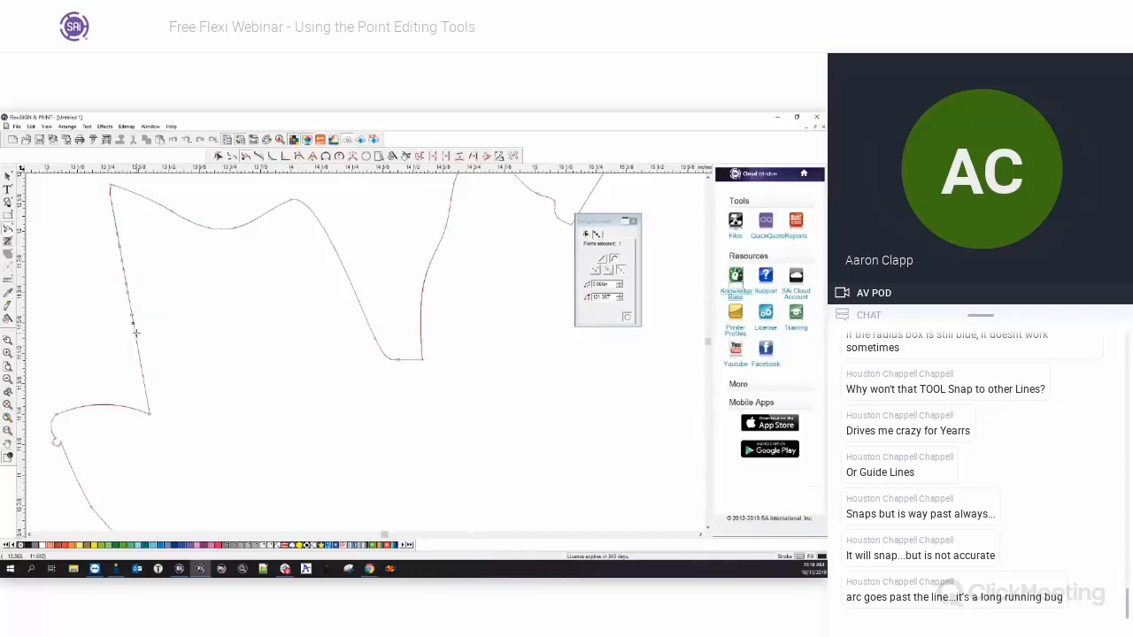
{"action": "right_click", "coordinate": [234, 378]}
{"action": "left_click", "coordinate": [232, 384]}
{"action": "left_click", "coordinate": [219, 156]}
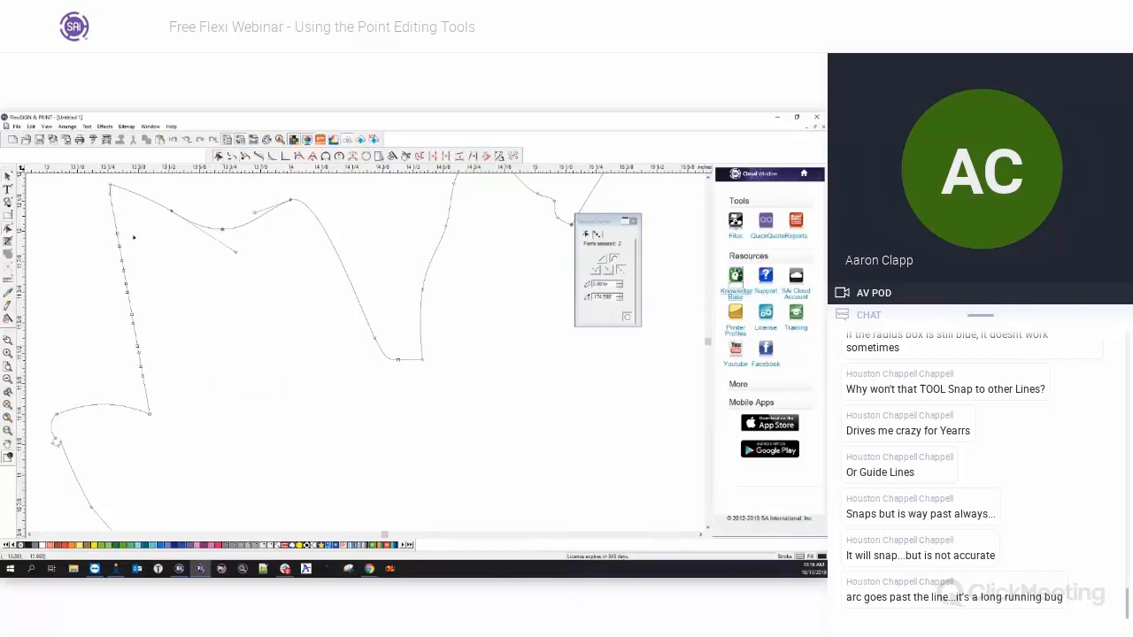
Reduce the points on the leaf outline using a tolerance of 1.
{"action": "left_click", "coordinate": [353, 156]}
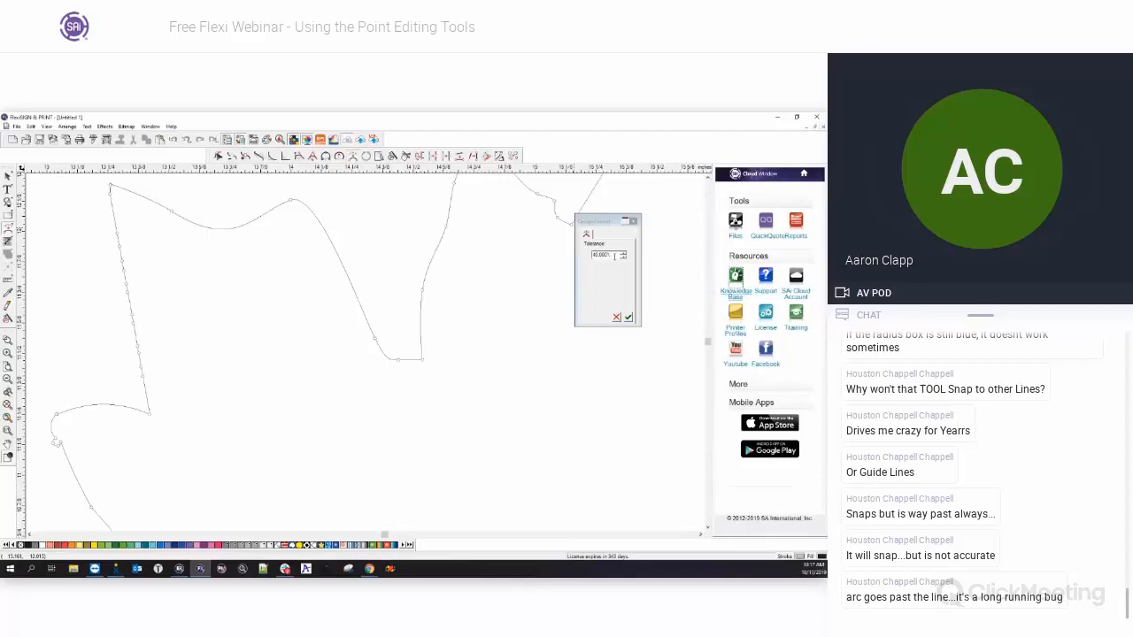
{"action": "left_click_drag", "start_coordinate": [612, 255], "coordinate": [573, 255]}
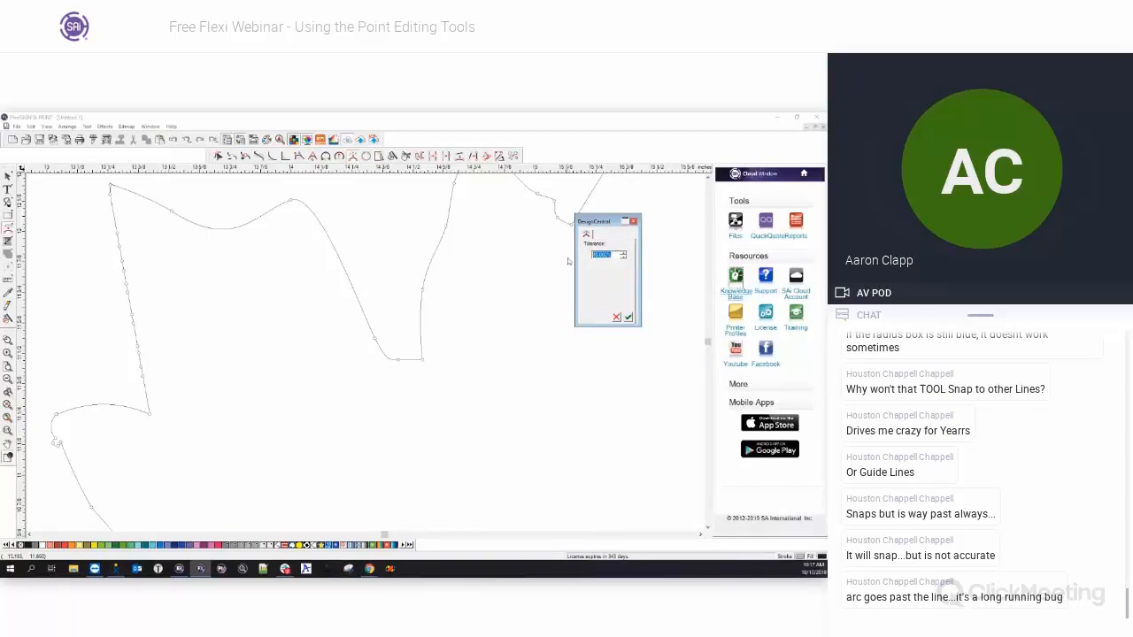
{"action": "type", "text": "1"}
{"action": "left_click", "coordinate": [629, 317]}
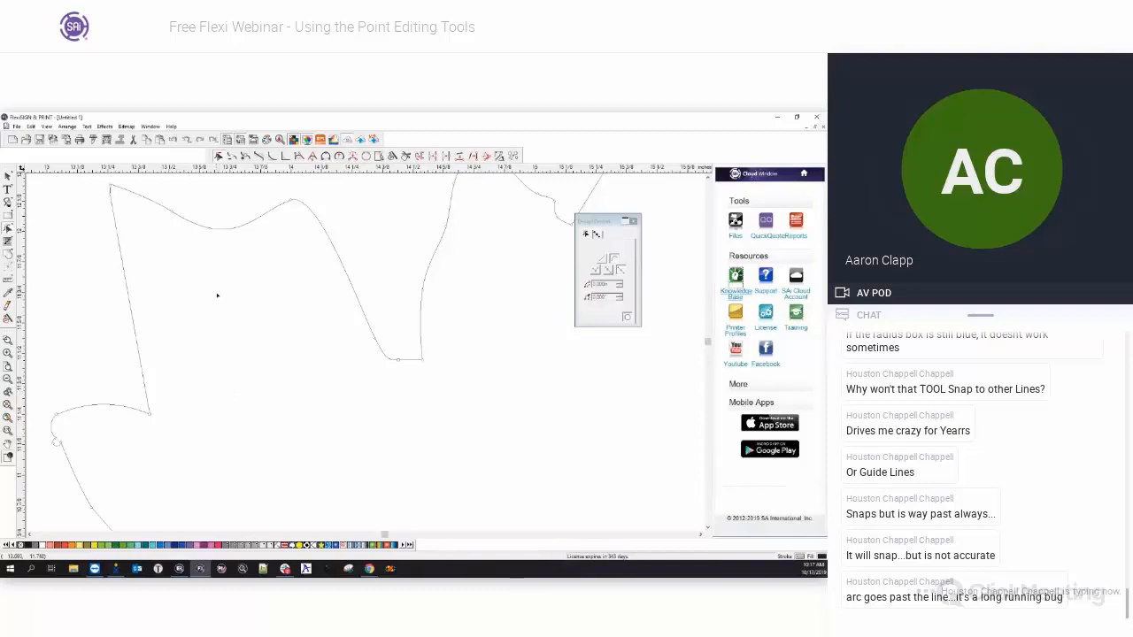
Inspect the reduced outline, exit the point selection tool and reselect the whole leaf outline.
{"action": "scroll", "coordinate": [219, 296], "scroll_direction": "down", "scroll_amount": 5}
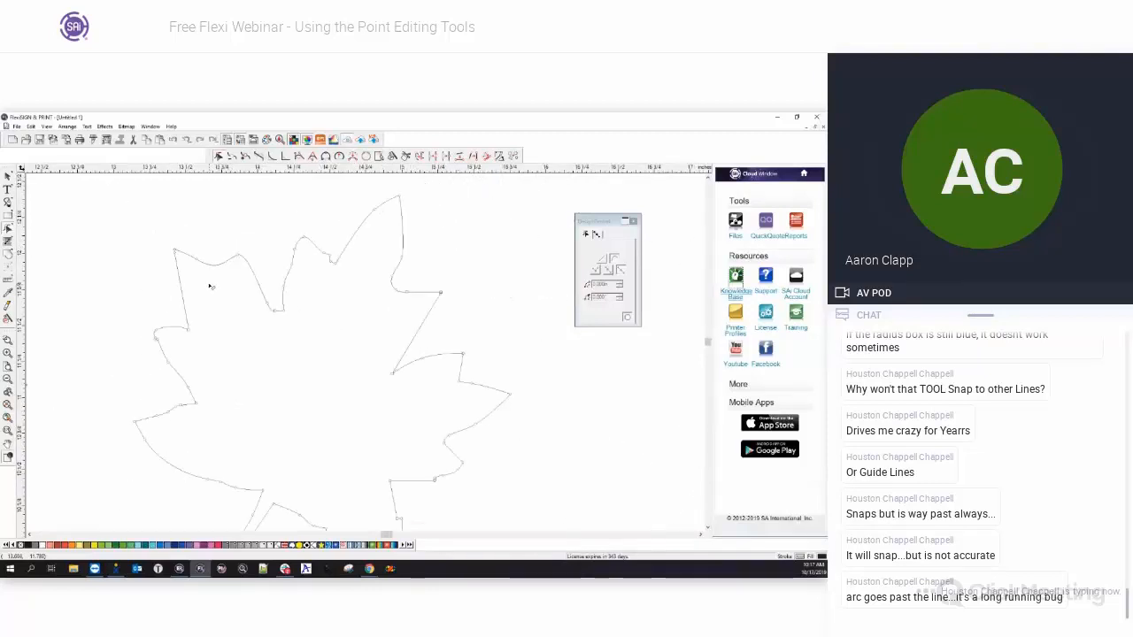
{"action": "scroll", "coordinate": [210, 285], "scroll_direction": "up", "scroll_amount": 4}
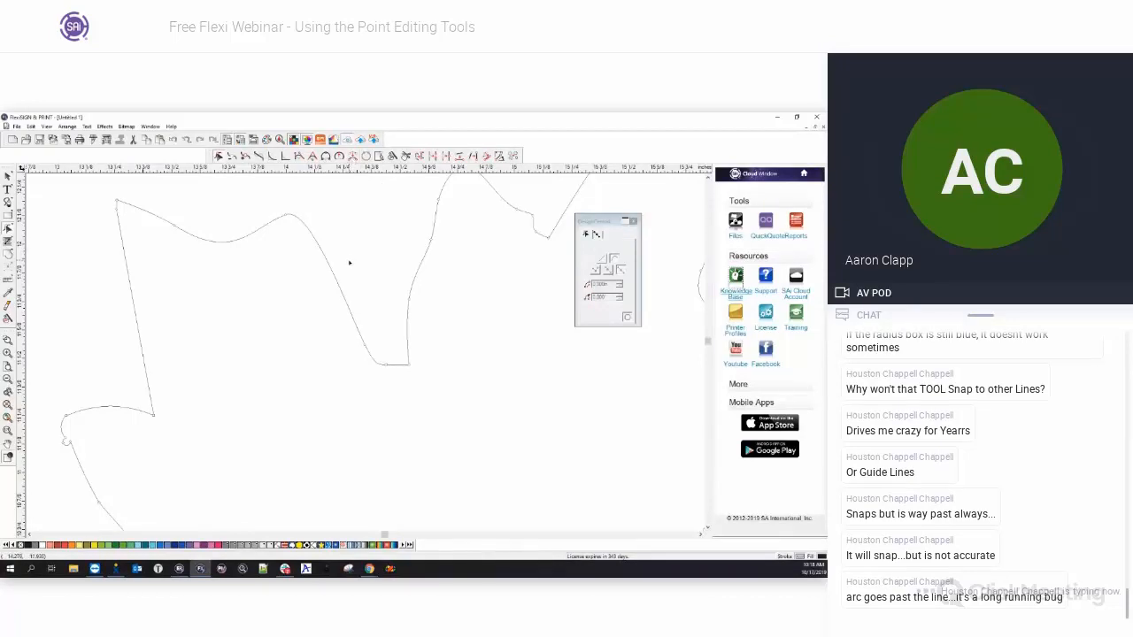
{"action": "right_click", "coordinate": [228, 236]}
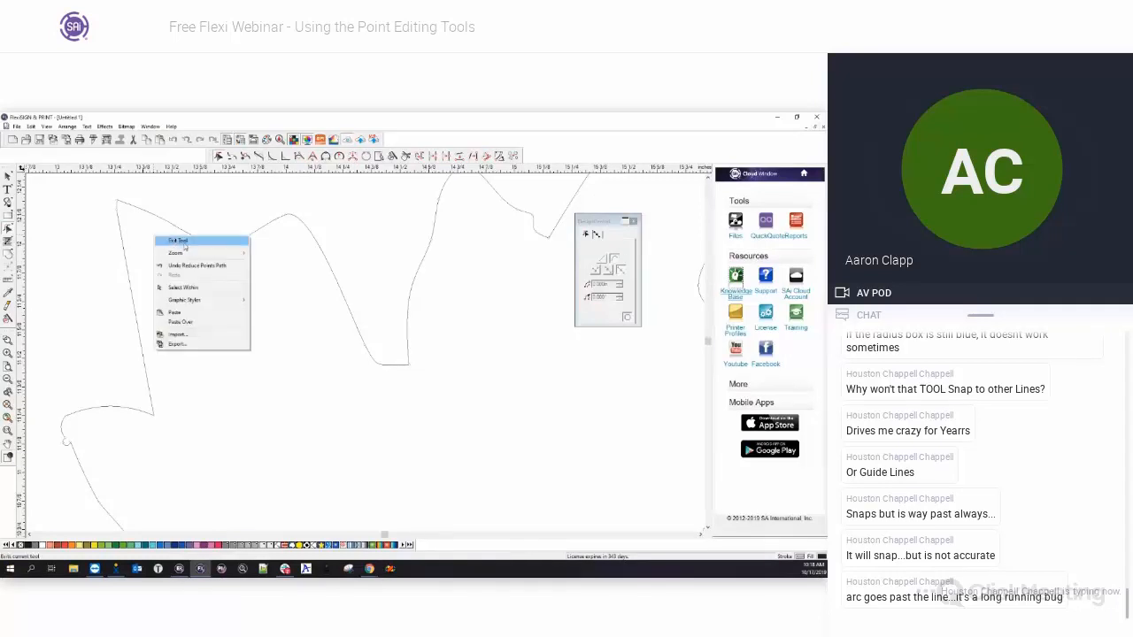
{"action": "left_click", "coordinate": [184, 246]}
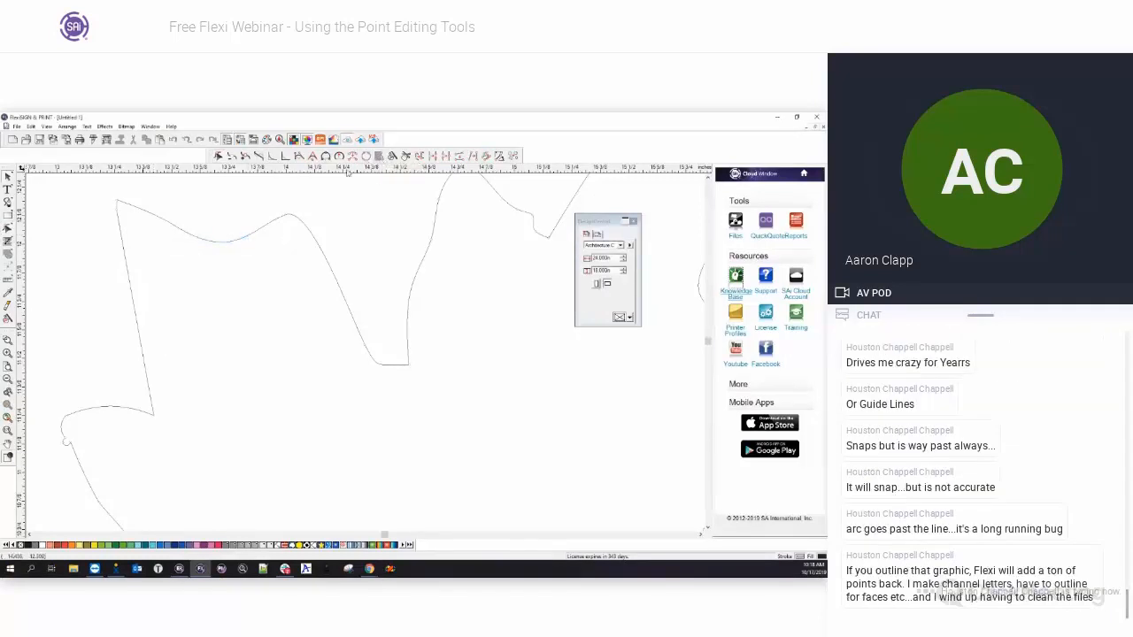
{"action": "left_click", "coordinate": [304, 224]}
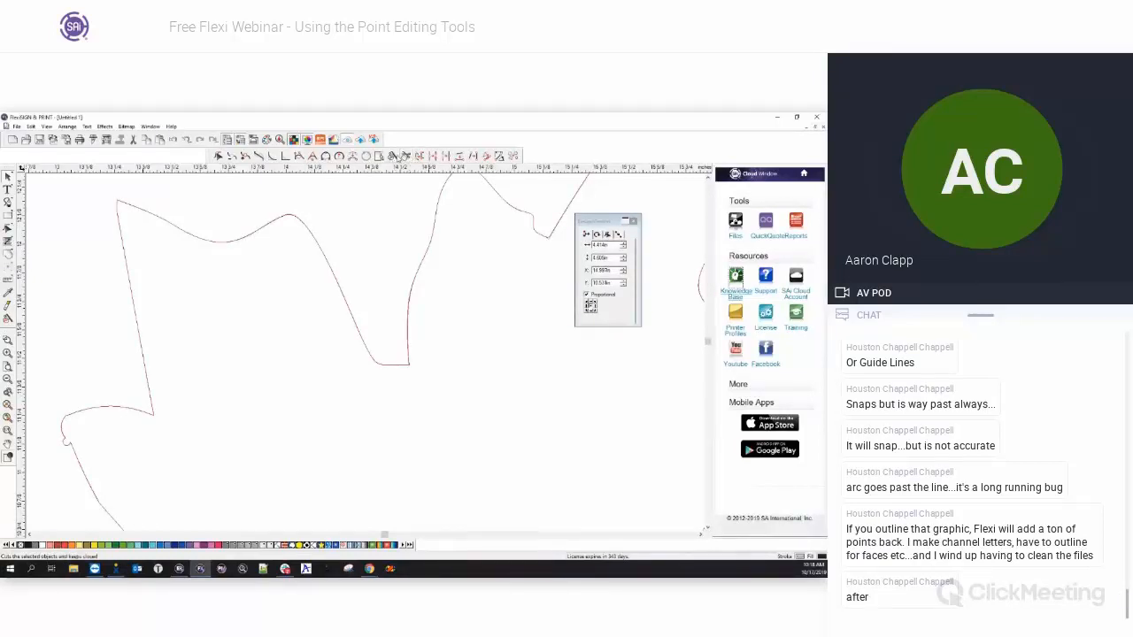
Cut the leaf outline in two with the Cleaver, from the upper notch down past the stem, and move the right half away.
{"action": "scroll", "coordinate": [392, 177], "scroll_direction": "down", "scroll_amount": 5}
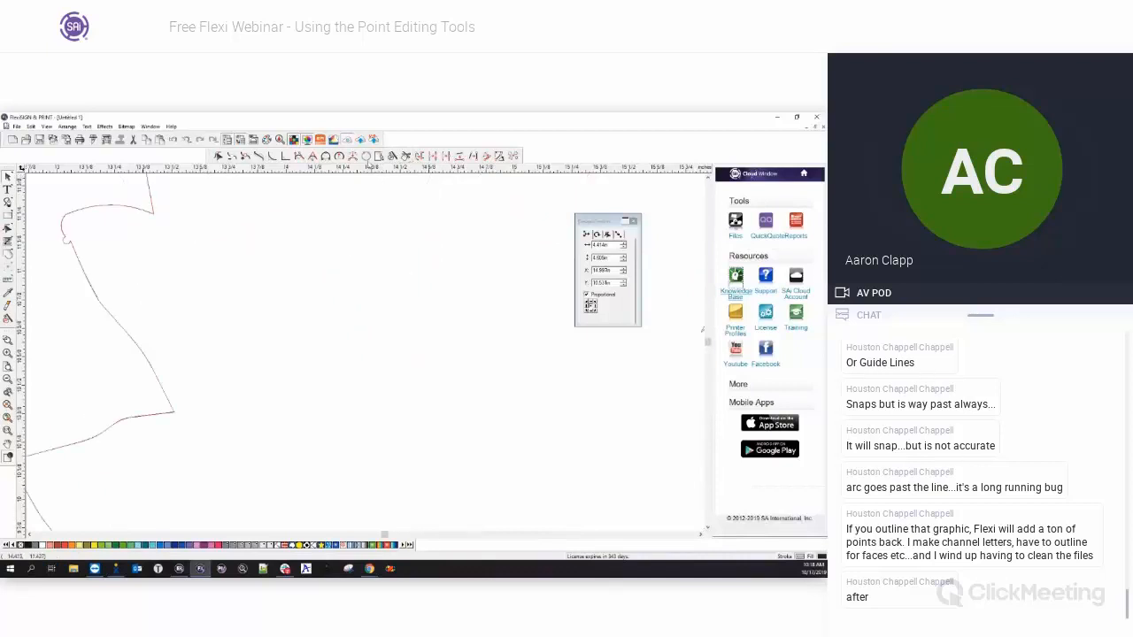
{"action": "scroll", "coordinate": [367, 190], "scroll_direction": "down", "scroll_amount": 3}
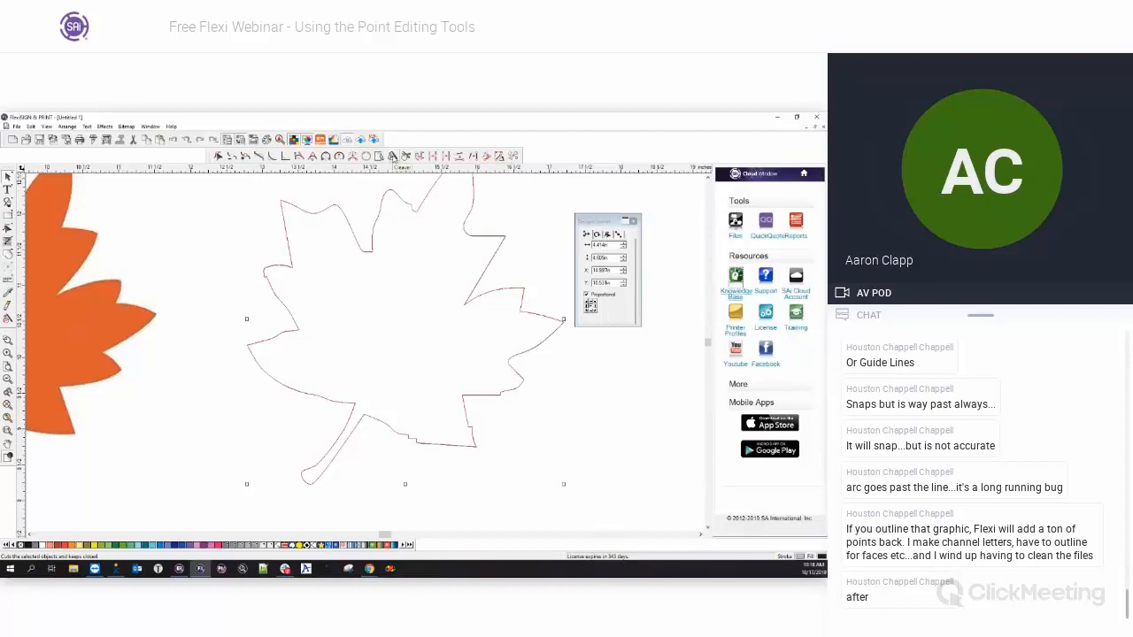
{"action": "left_click", "coordinate": [395, 176]}
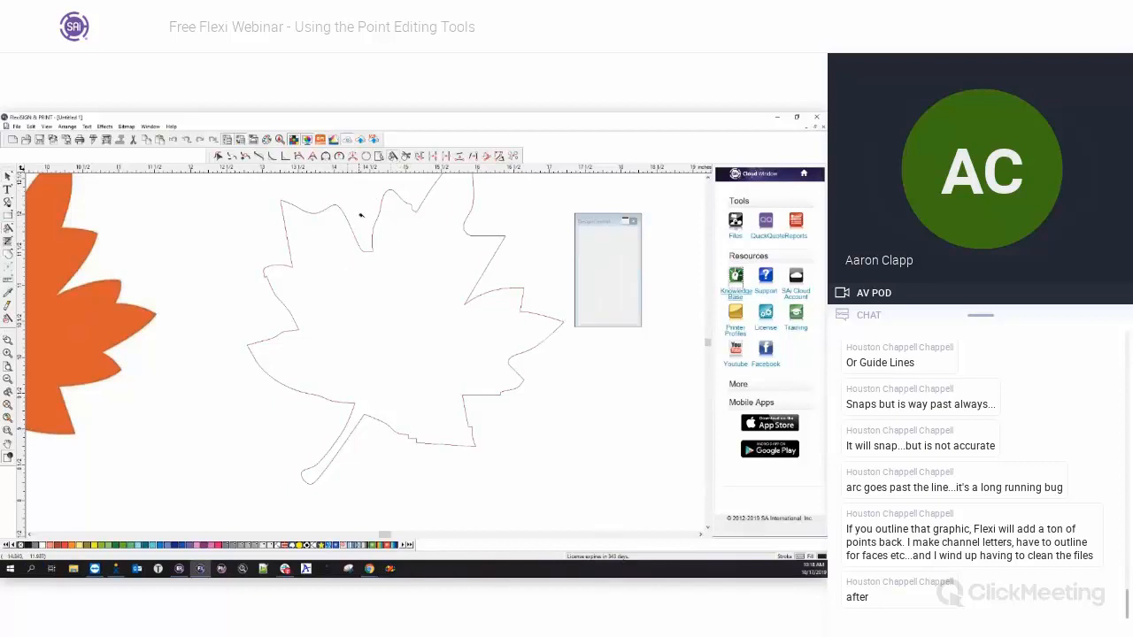
{"action": "left_click_drag", "start_coordinate": [363, 204], "coordinate": [386, 469]}
{"action": "left_click", "coordinate": [8, 178]}
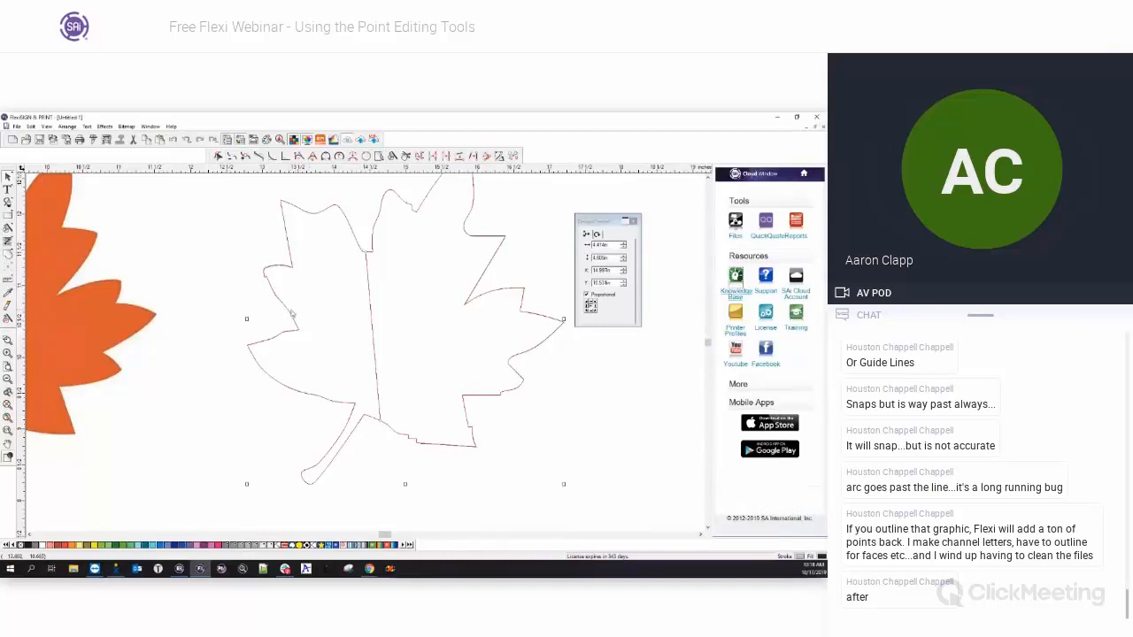
{"action": "left_click_drag", "start_coordinate": [284, 310], "coordinate": [257, 310]}
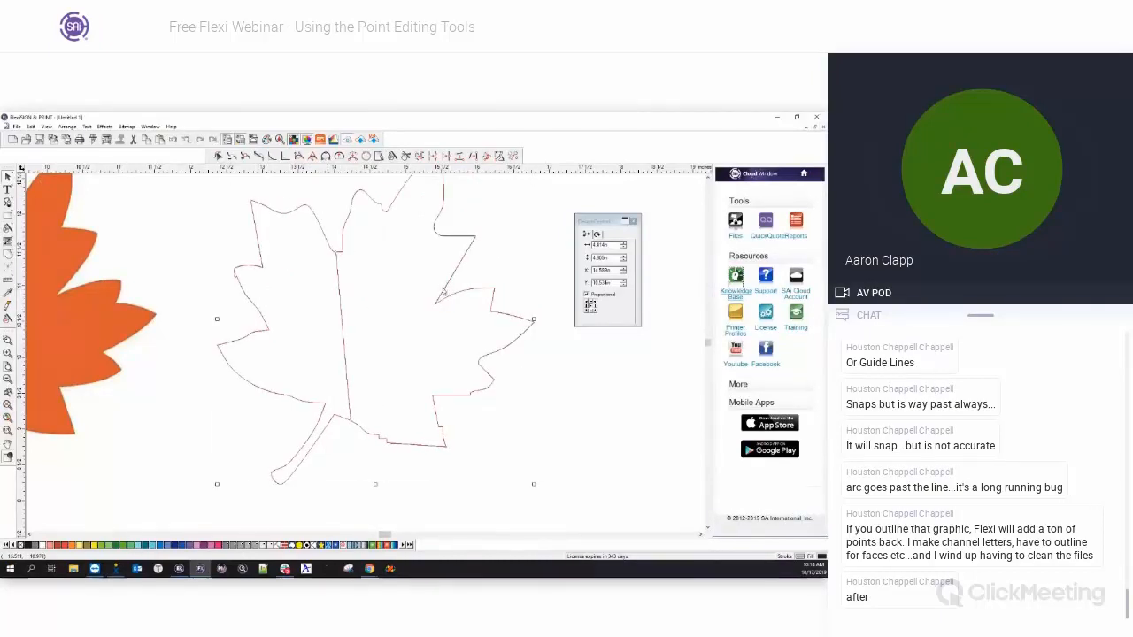
{"action": "left_click", "coordinate": [439, 299]}
{"action": "left_click_drag", "start_coordinate": [439, 299], "coordinate": [462, 292]}
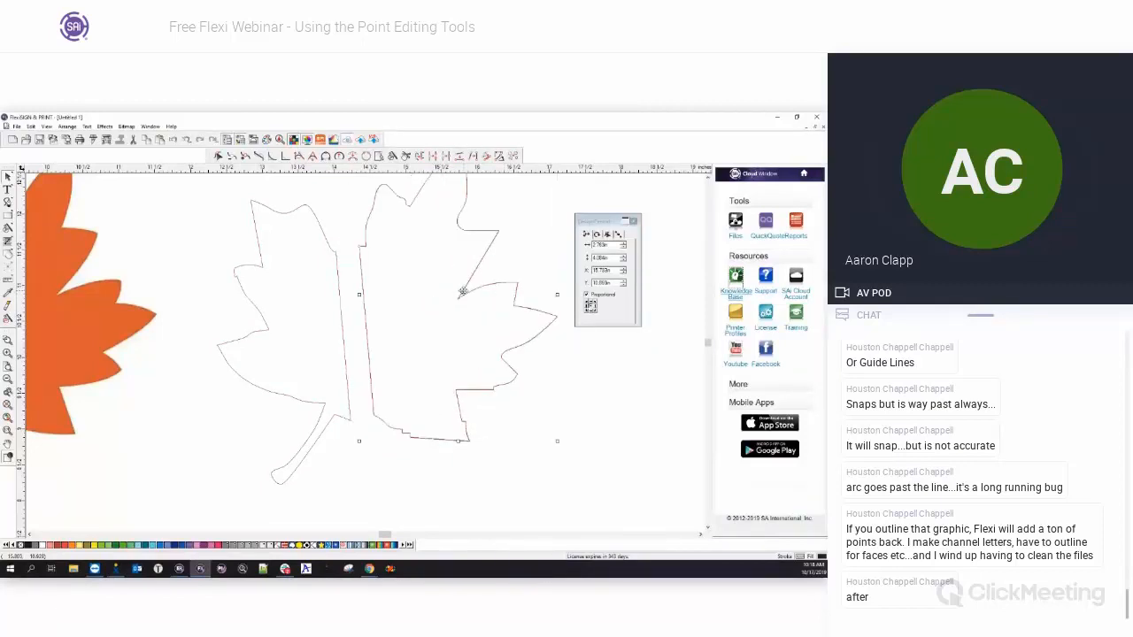
Cut across the left leaf half with the Cleaver below its small side lobe and move the upper piece upward.
{"action": "double_click", "coordinate": [206, 291]}
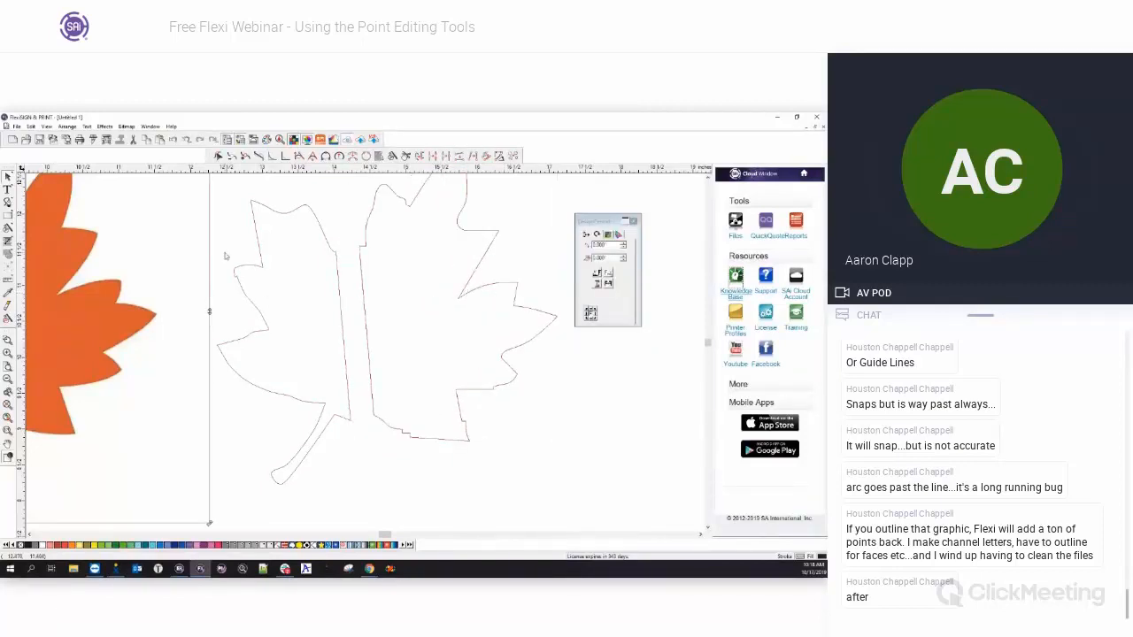
{"action": "left_click", "coordinate": [225, 256]}
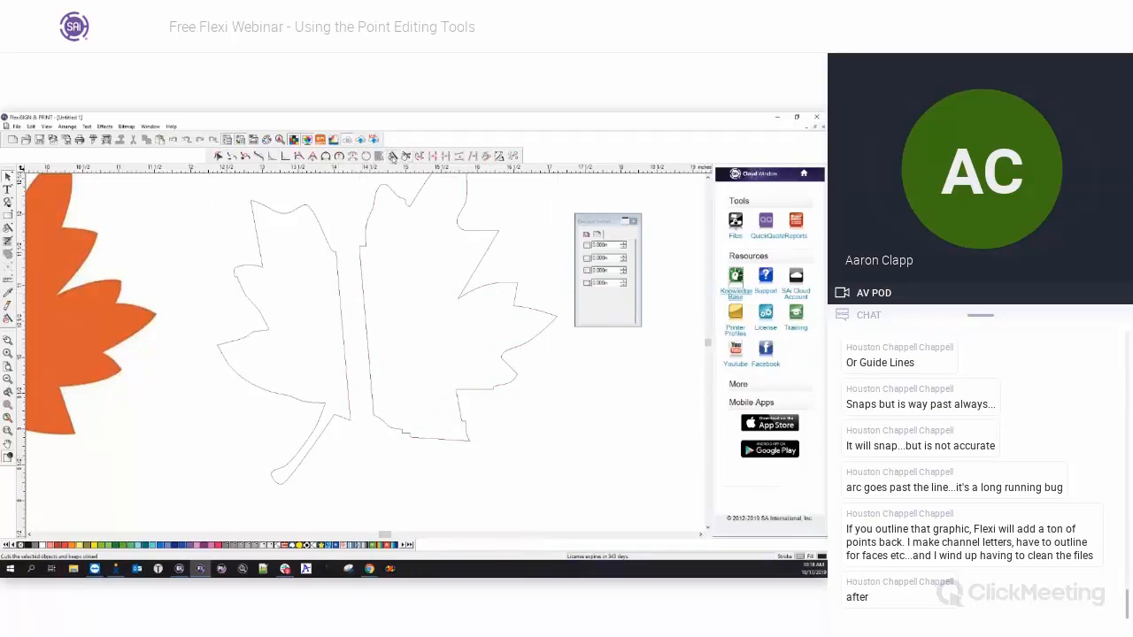
{"action": "left_click", "coordinate": [392, 156]}
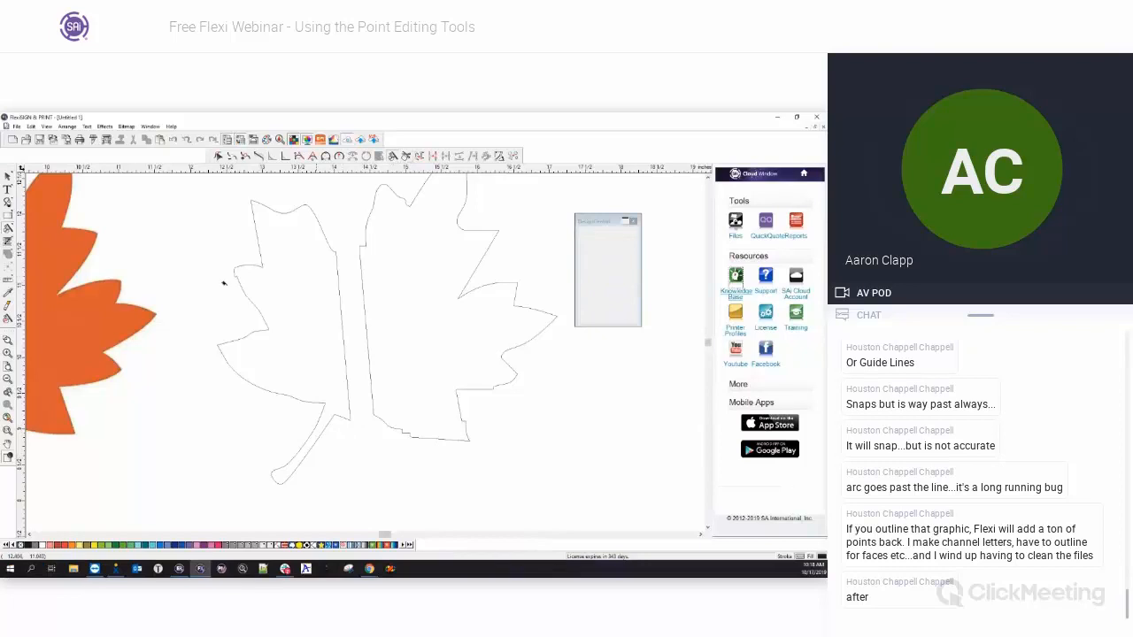
{"action": "left_click_drag", "start_coordinate": [190, 268], "coordinate": [355, 328]}
{"action": "left_click", "coordinate": [7, 178]}
{"action": "left_click", "coordinate": [250, 214]}
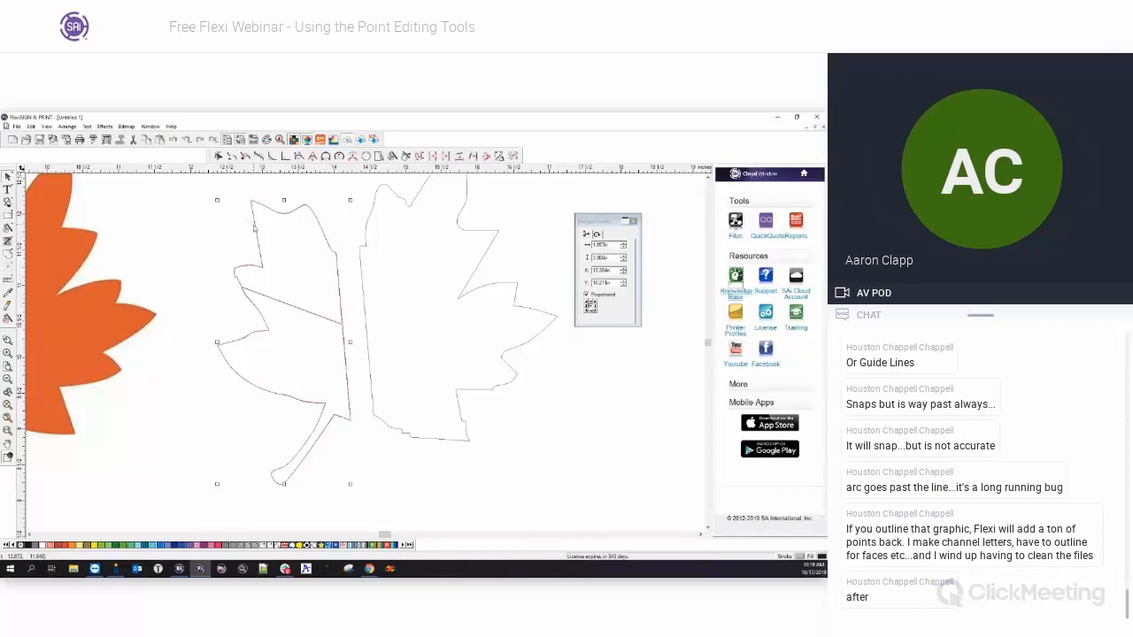
{"action": "left_click", "coordinate": [255, 231]}
{"action": "left_click_drag", "start_coordinate": [322, 231], "coordinate": [322, 222]}
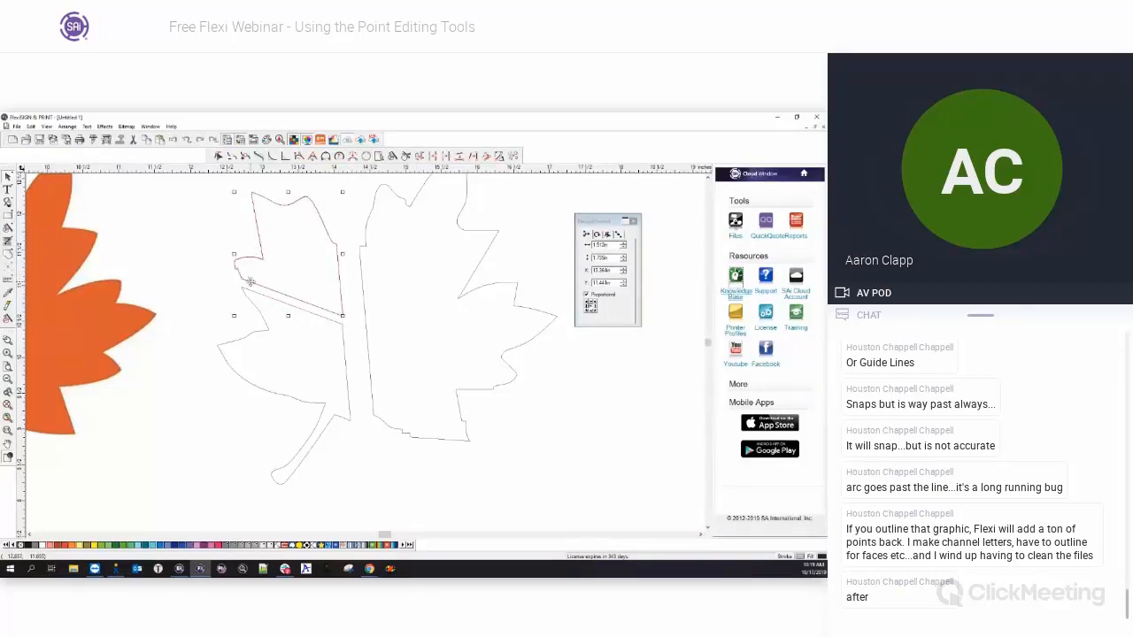
Undo the Cleaver cuts and the moves of the cut pieces to restore the single leaf outline.
{"action": "key", "text": "ctrl+z"}
{"action": "key", "text": "ctrl+z"}
{"action": "key", "text": "ctrl+z"}
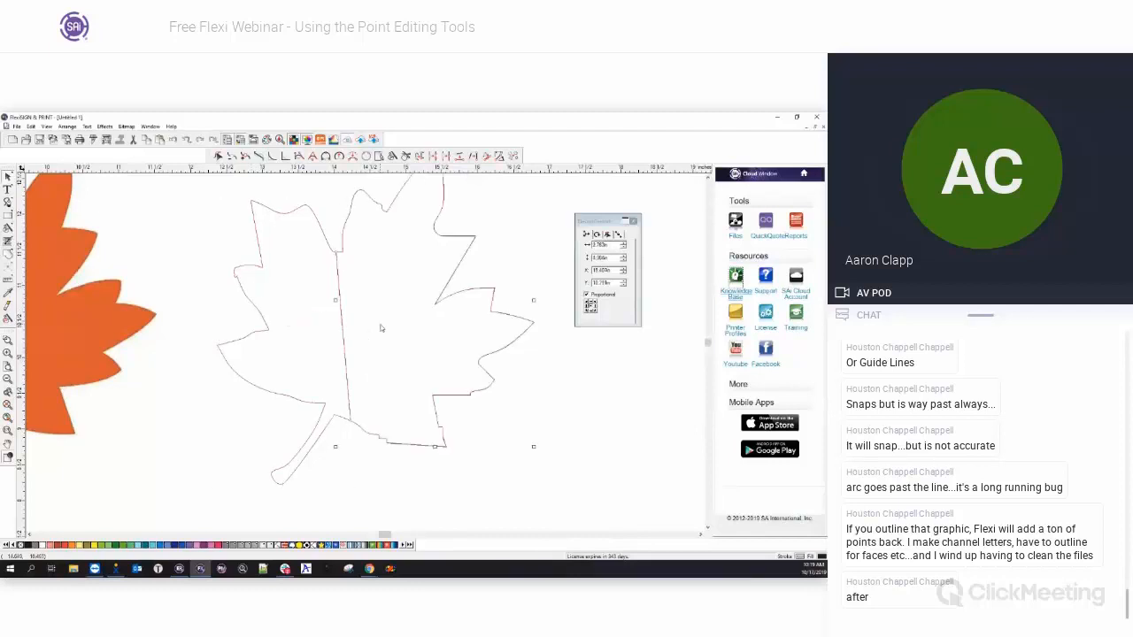
{"action": "key", "text": "ctrl+z"}
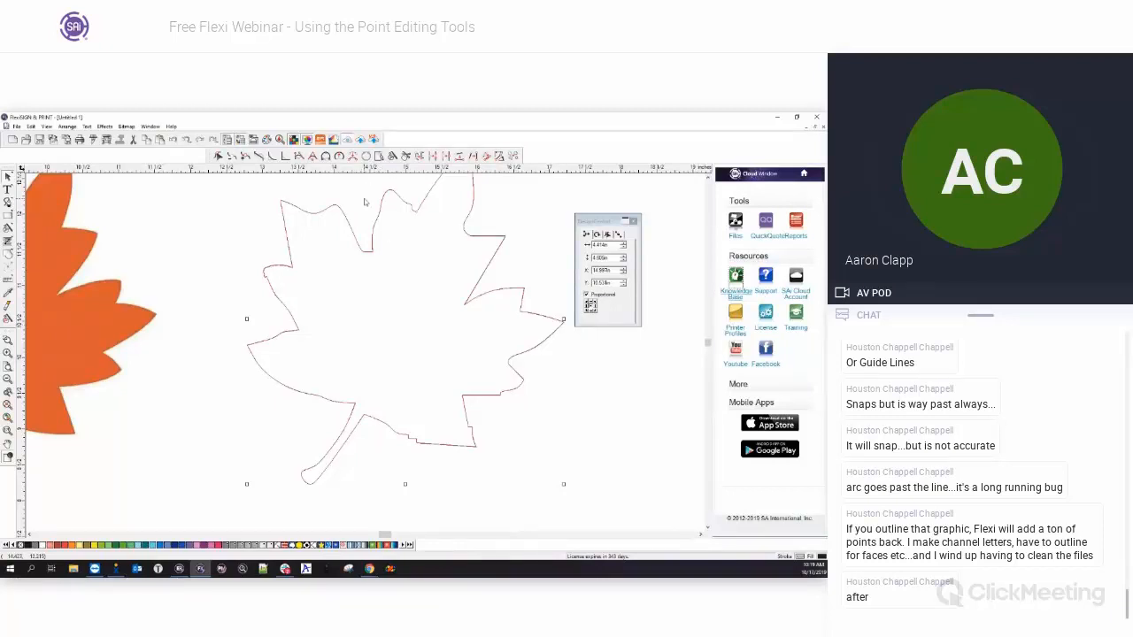
Cut the leaf outline from the upper notch to beside the stem with the Scissors, exit the tool and select the left half.
{"action": "left_click", "coordinate": [406, 156]}
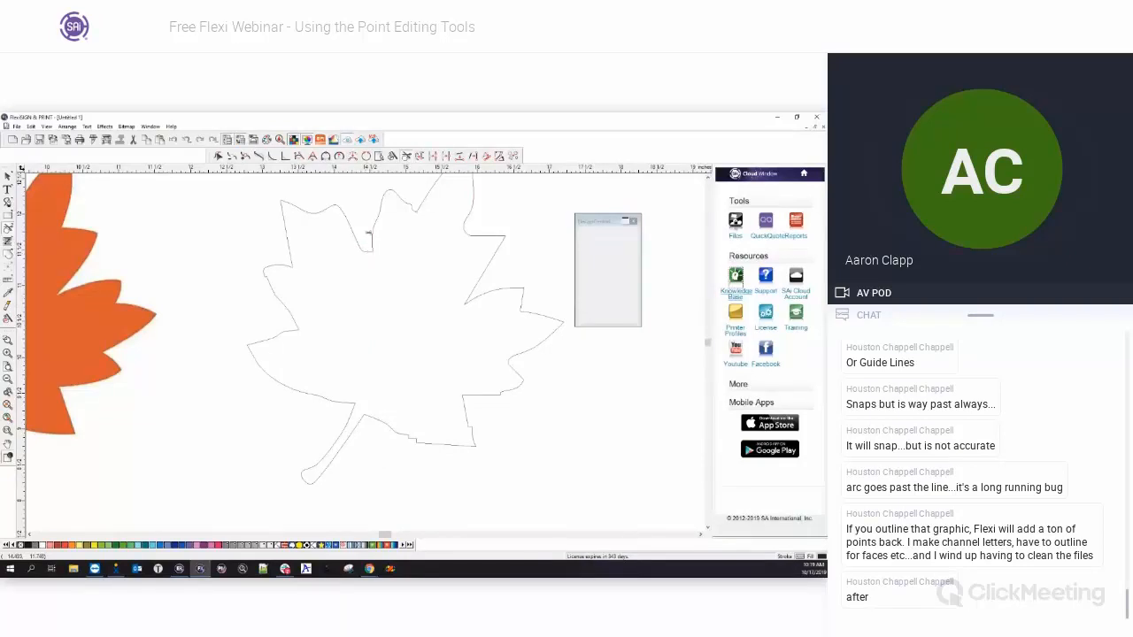
{"action": "left_click_drag", "start_coordinate": [367, 231], "coordinate": [386, 456]}
{"action": "right_click", "coordinate": [224, 390]}
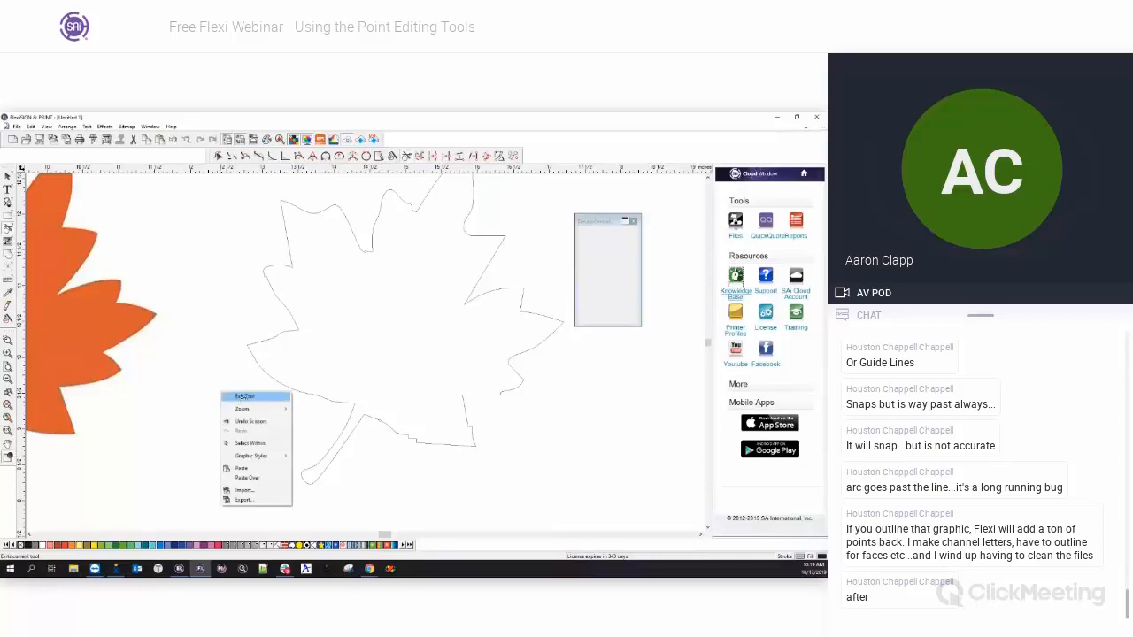
{"action": "left_click", "coordinate": [243, 397]}
{"action": "left_click", "coordinate": [260, 345]}
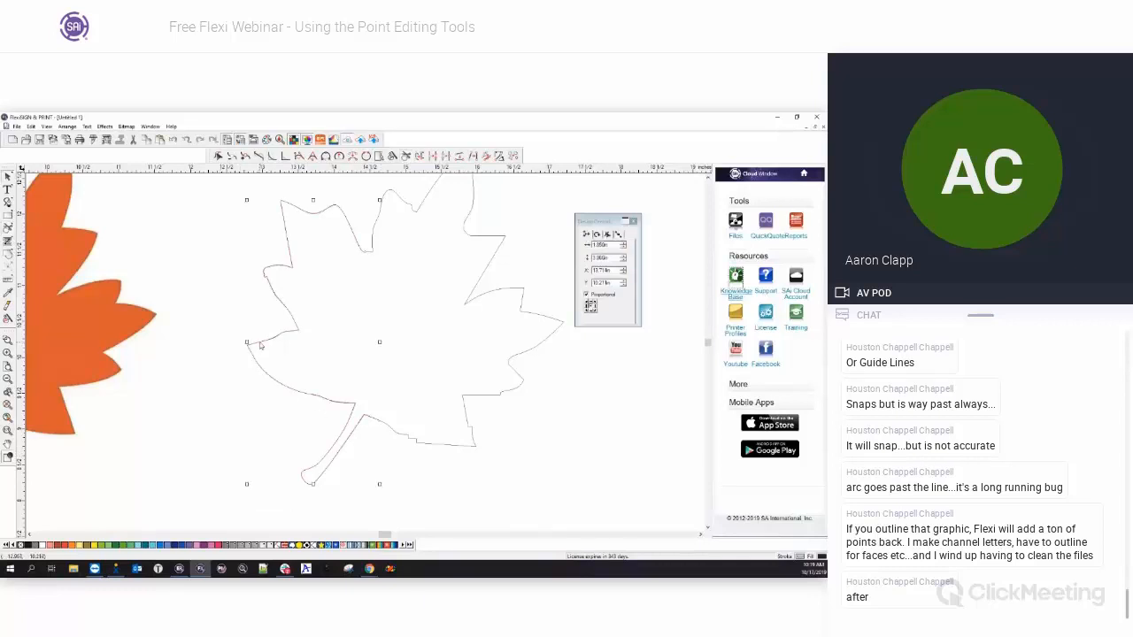
Shift the left leaf half slightly, nudge it back to its original position and deselect it.
{"action": "left_click_drag", "start_coordinate": [260, 344], "coordinate": [259, 343]}
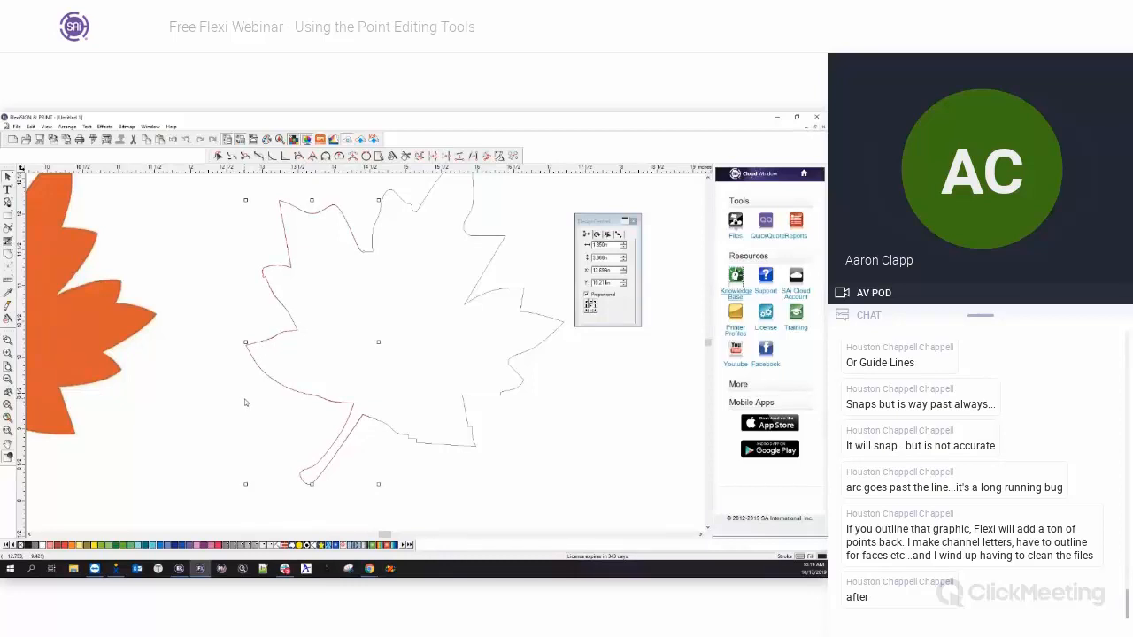
{"action": "key", "text": "Right"}
{"action": "key", "text": "Right"}
{"action": "key", "text": "Right"}
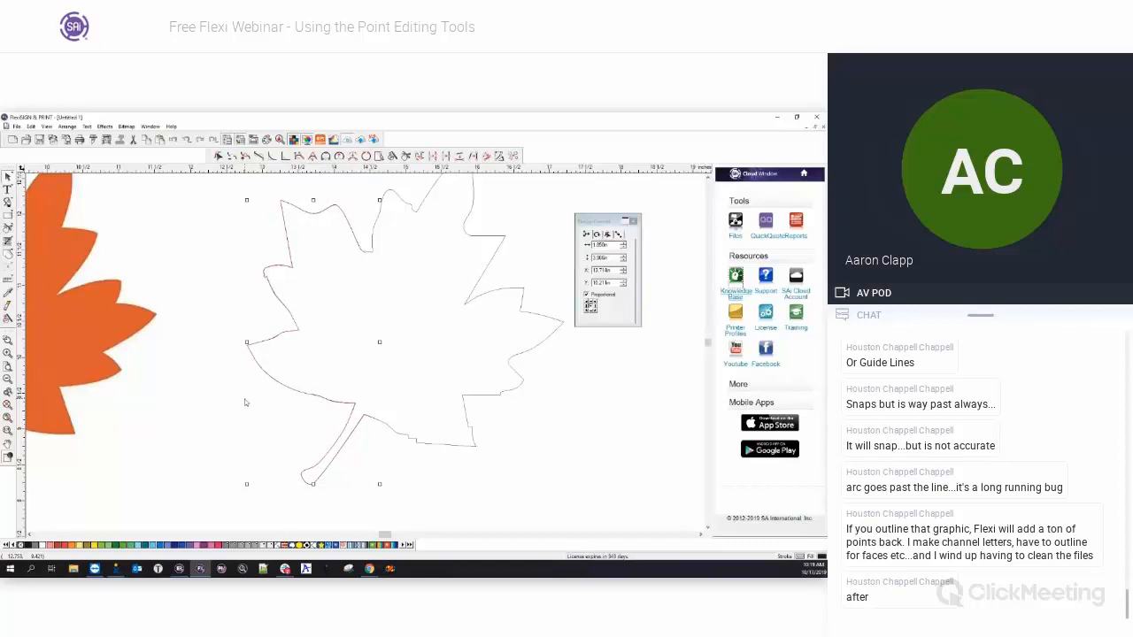
{"action": "left_click", "coordinate": [226, 272]}
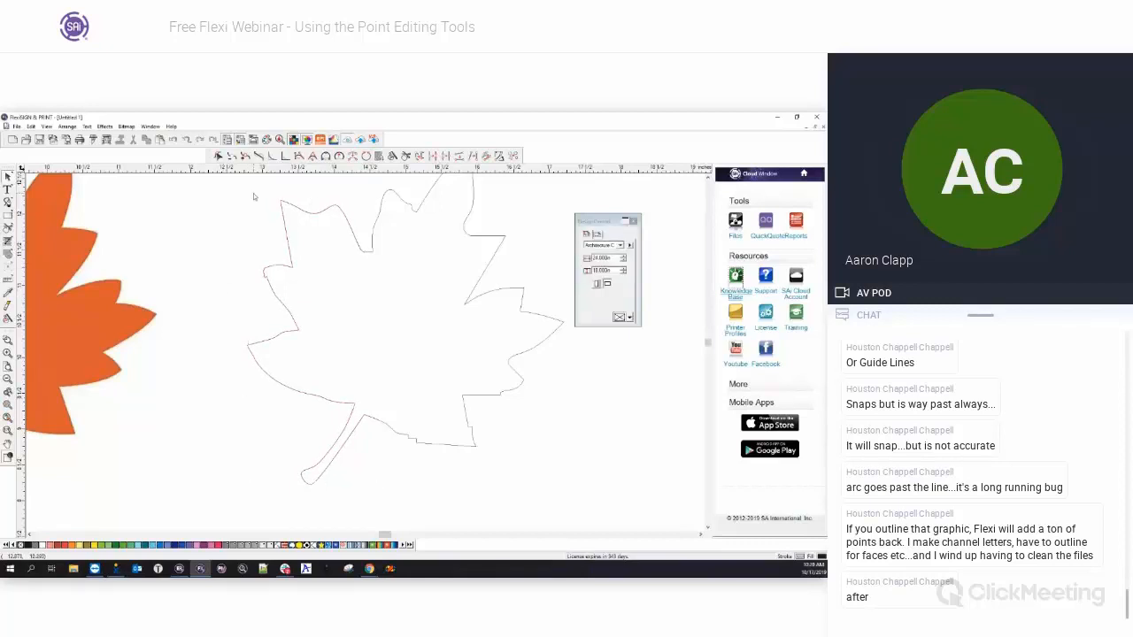
Select both leaf halves, try Close Path on them and undo it.
{"action": "scroll", "coordinate": [266, 275], "scroll_direction": "down", "scroll_amount": 2}
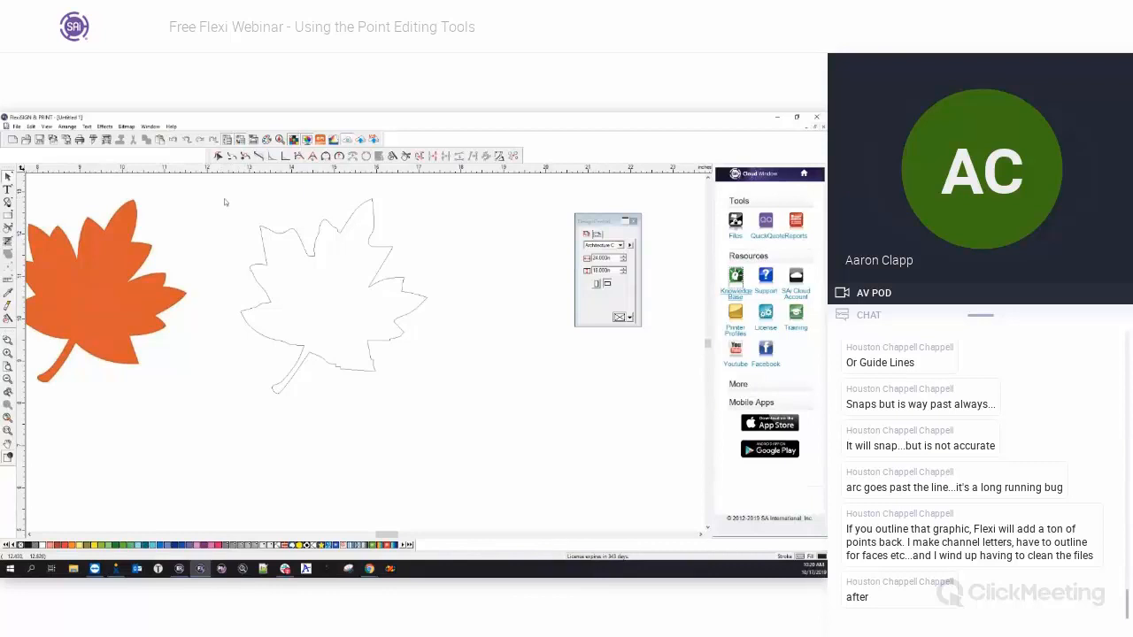
{"action": "left_click_drag", "start_coordinate": [224, 198], "coordinate": [448, 409]}
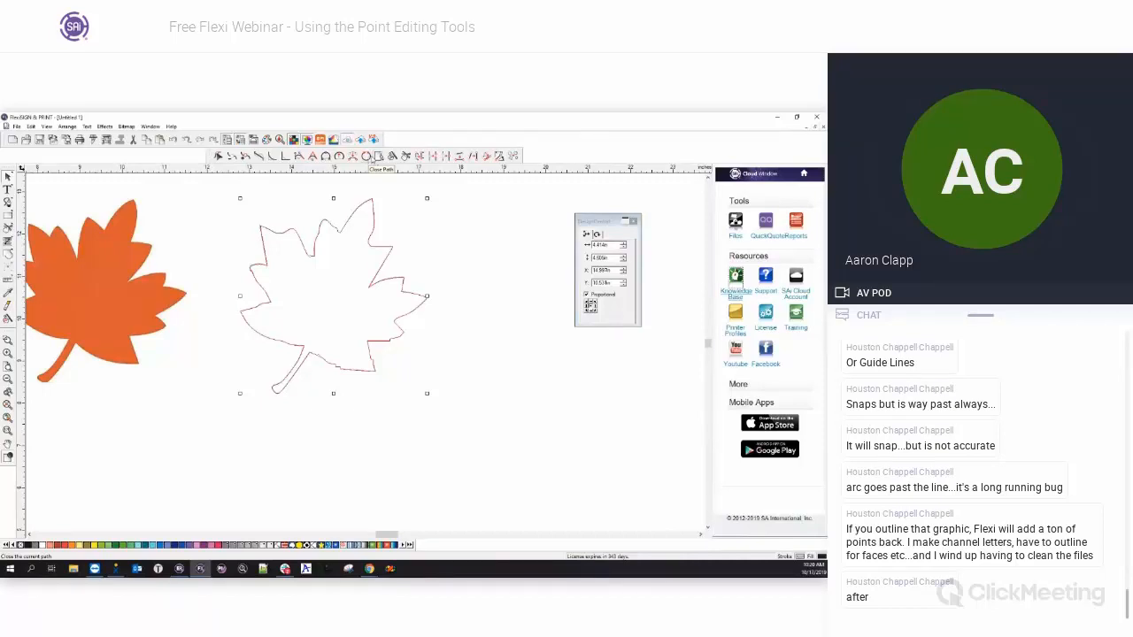
{"action": "left_click", "coordinate": [371, 160]}
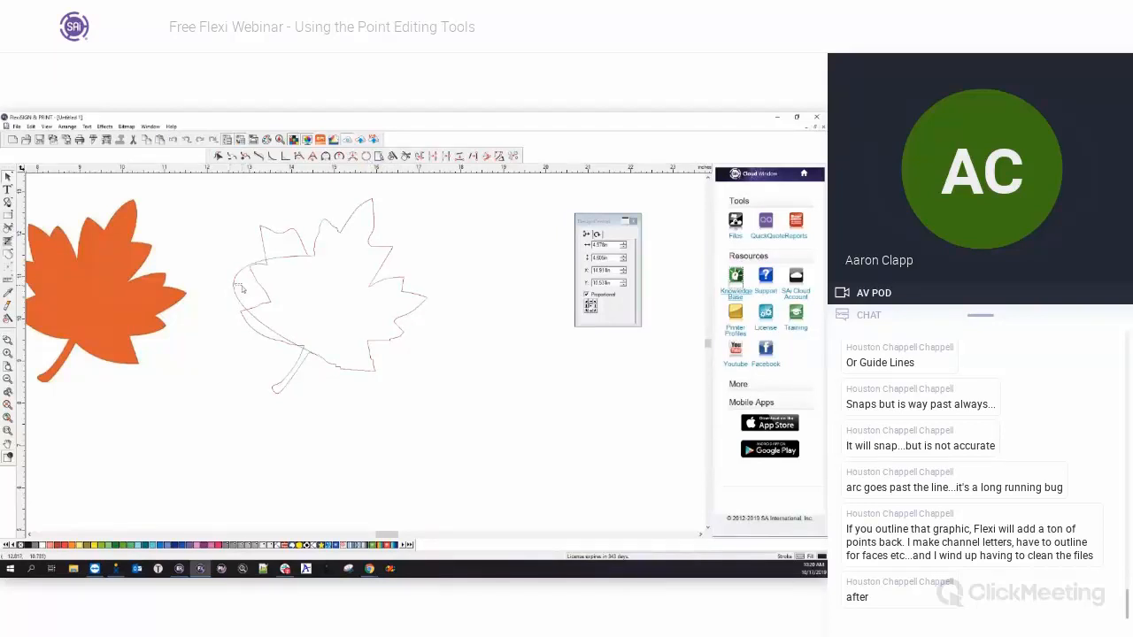
{"action": "key", "text": "ctrl+z"}
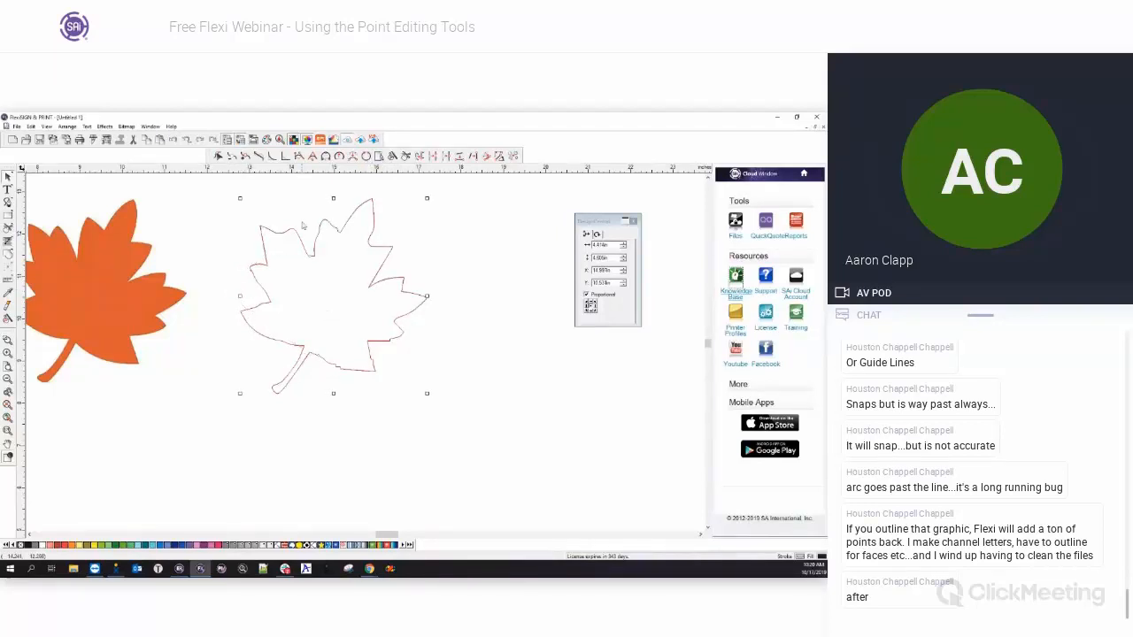
Examine the cut ends at the notch between the upper lobes and reselect both leaf halves.
{"action": "left_click", "coordinate": [317, 261]}
{"action": "scroll", "coordinate": [313, 262], "scroll_direction": "up", "scroll_amount": 1}
{"action": "scroll", "coordinate": [313, 262], "scroll_direction": "up", "scroll_amount": 8}
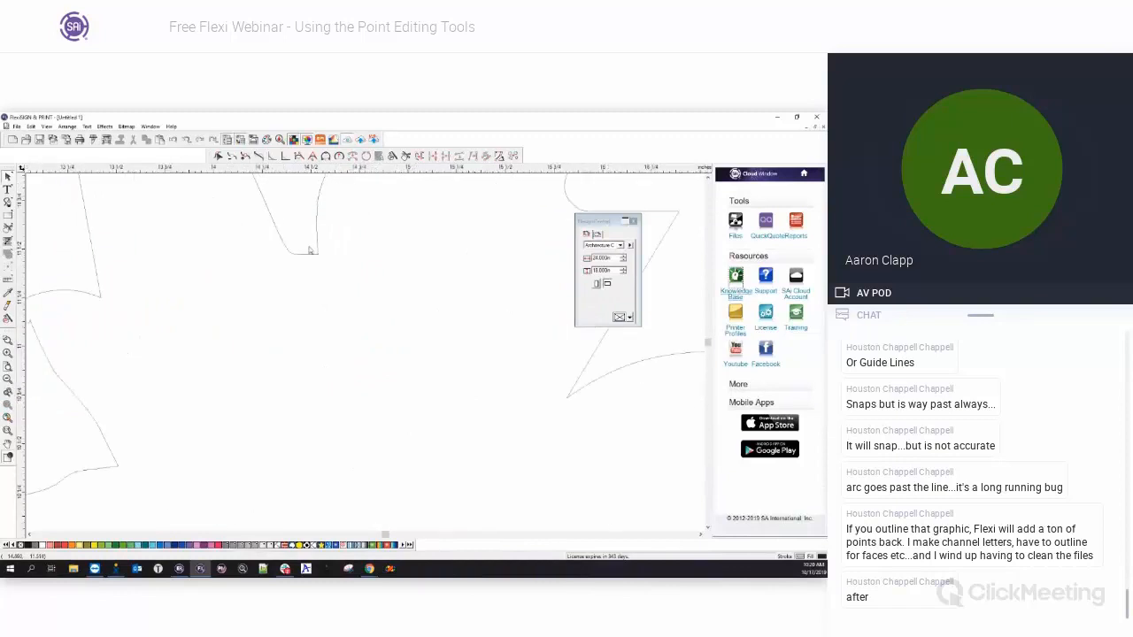
{"action": "scroll", "coordinate": [302, 248], "scroll_direction": "down", "scroll_amount": 6}
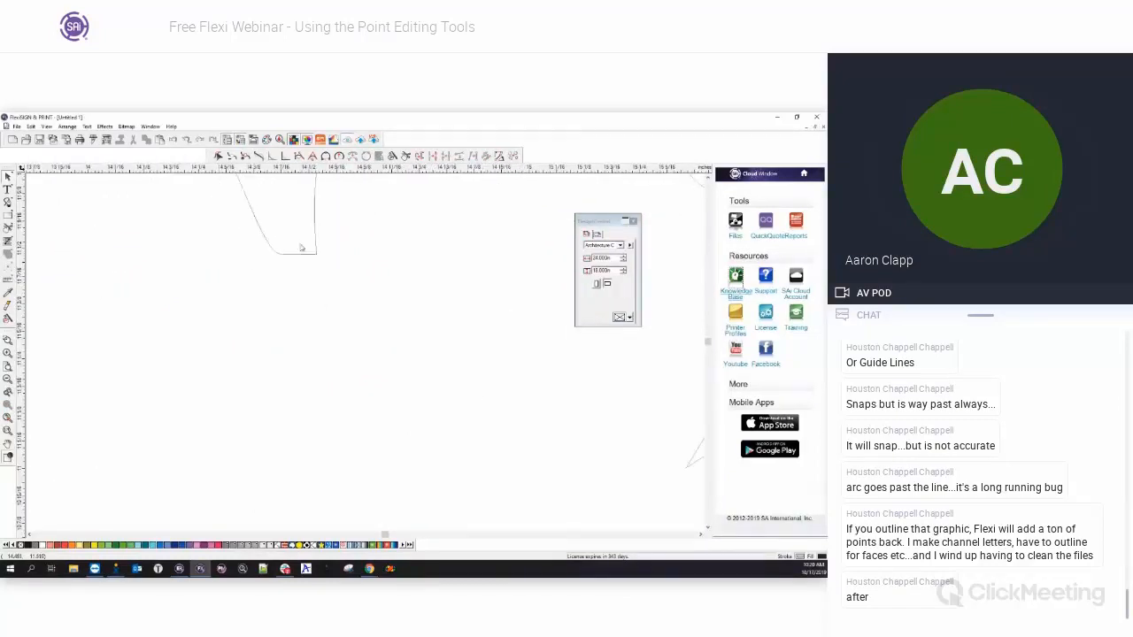
{"action": "scroll", "coordinate": [301, 249], "scroll_direction": "down", "scroll_amount": 2}
{"action": "left_click", "coordinate": [248, 216]}
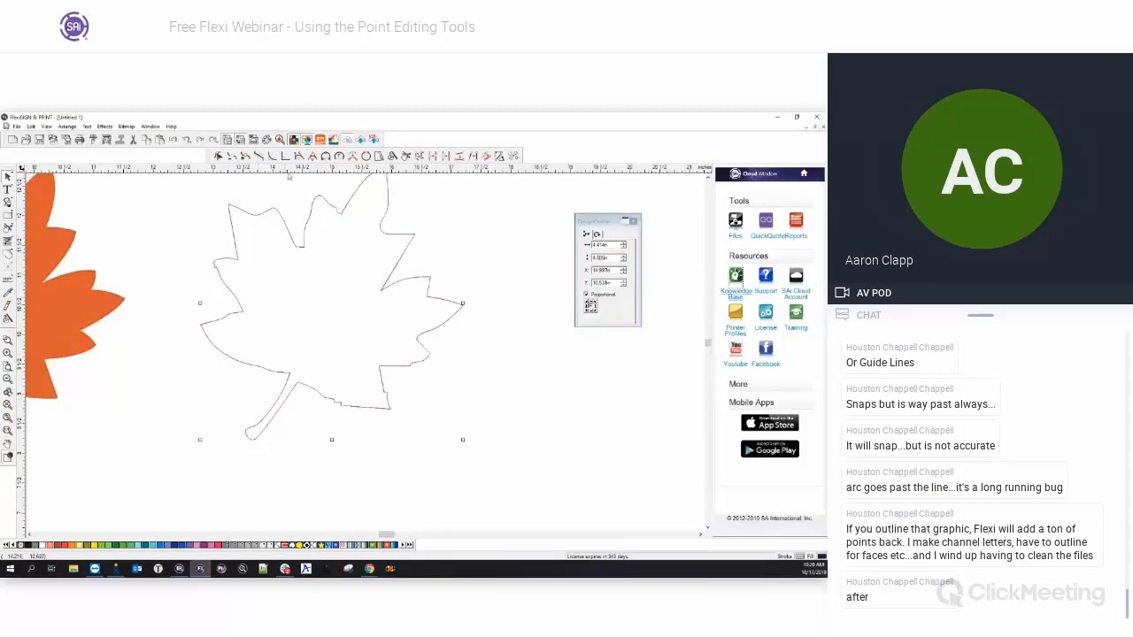
{"action": "left_click", "coordinate": [340, 157]}
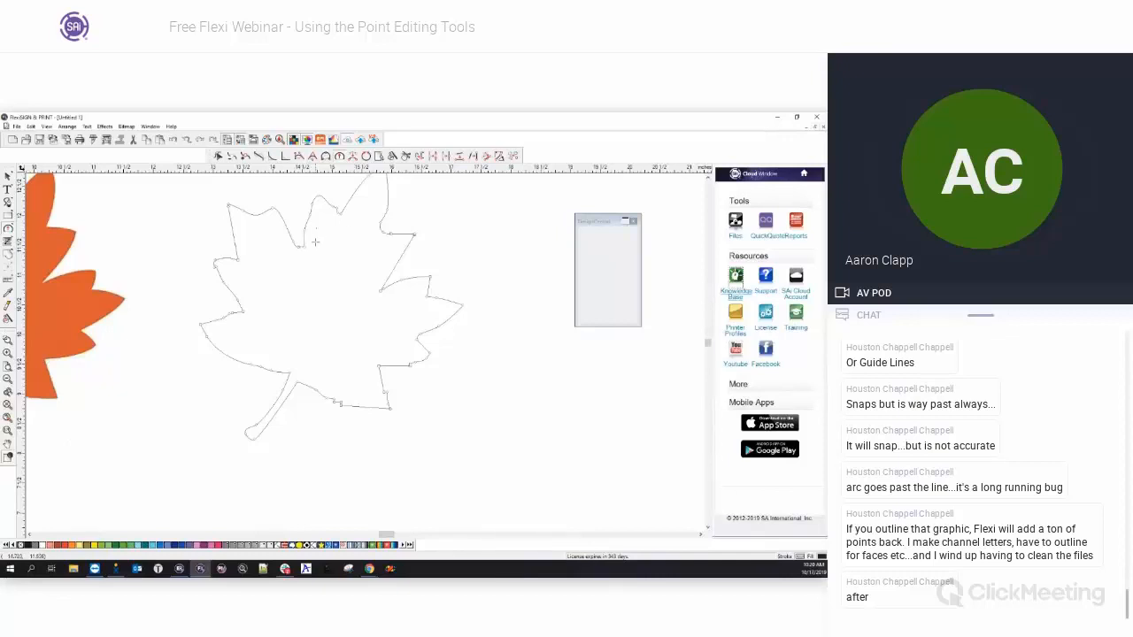
{"action": "left_click", "coordinate": [8, 177]}
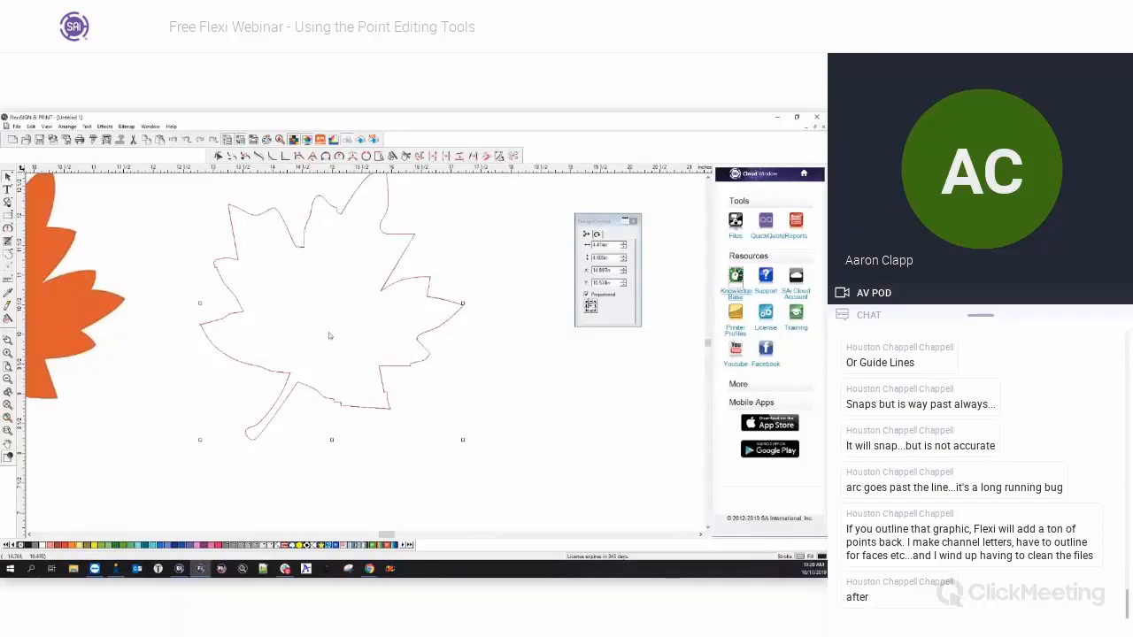
Move the right leaf half away from the left half twice, undoing each move.
{"action": "left_click", "coordinate": [549, 269]}
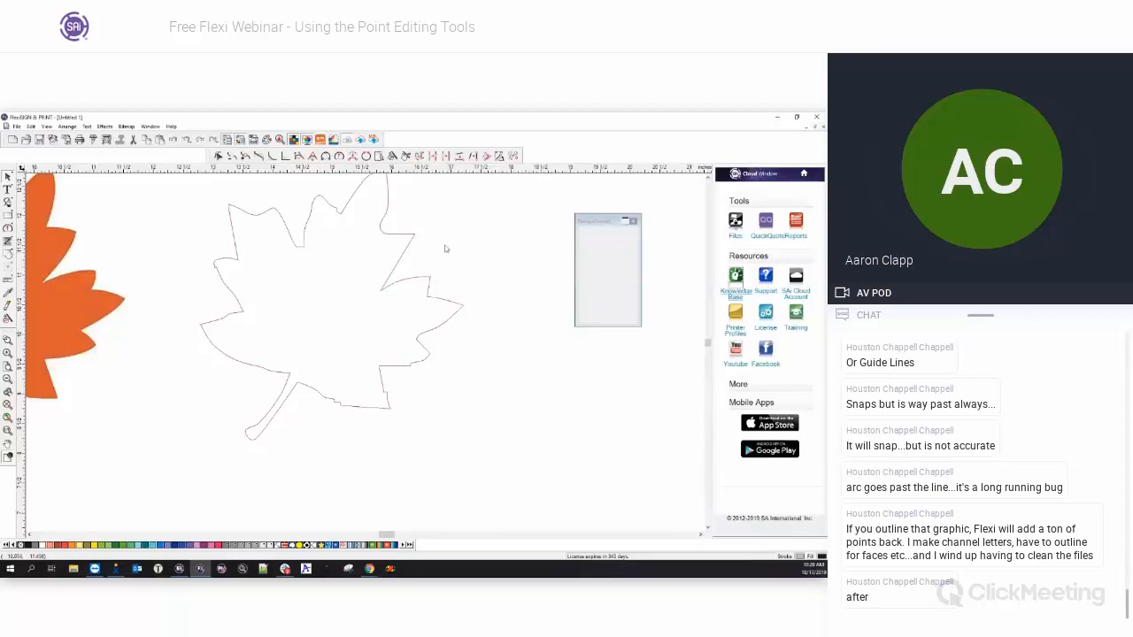
{"action": "left_click", "coordinate": [413, 236]}
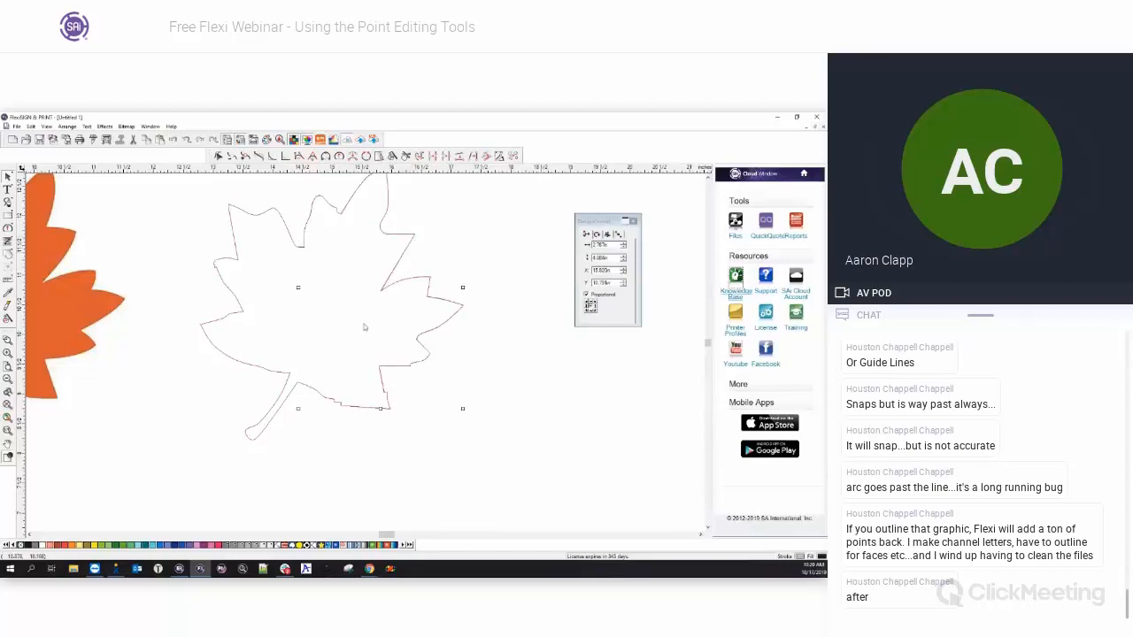
{"action": "left_click_drag", "start_coordinate": [402, 279], "coordinate": [445, 274]}
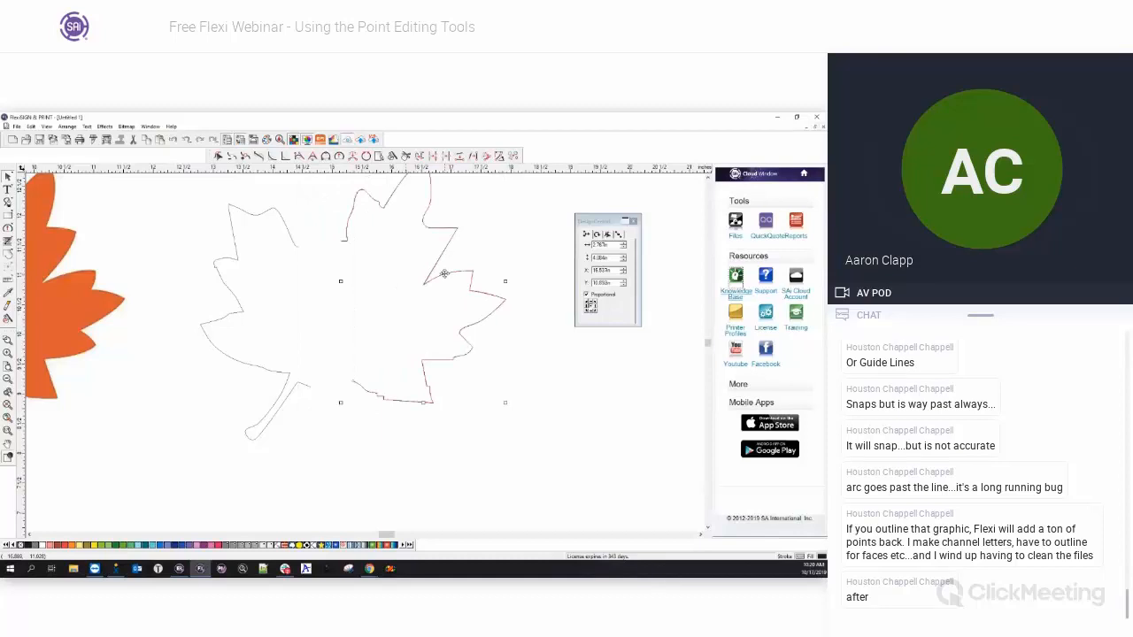
{"action": "key", "text": "ctrl+z"}
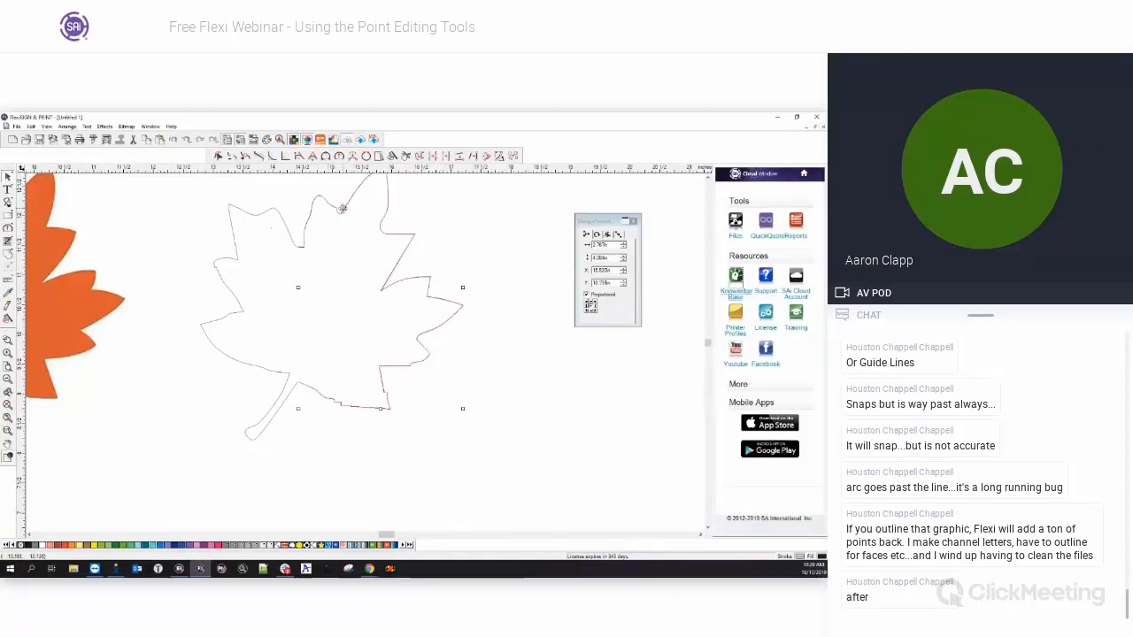
{"action": "left_click_drag", "start_coordinate": [397, 282], "coordinate": [425, 289]}
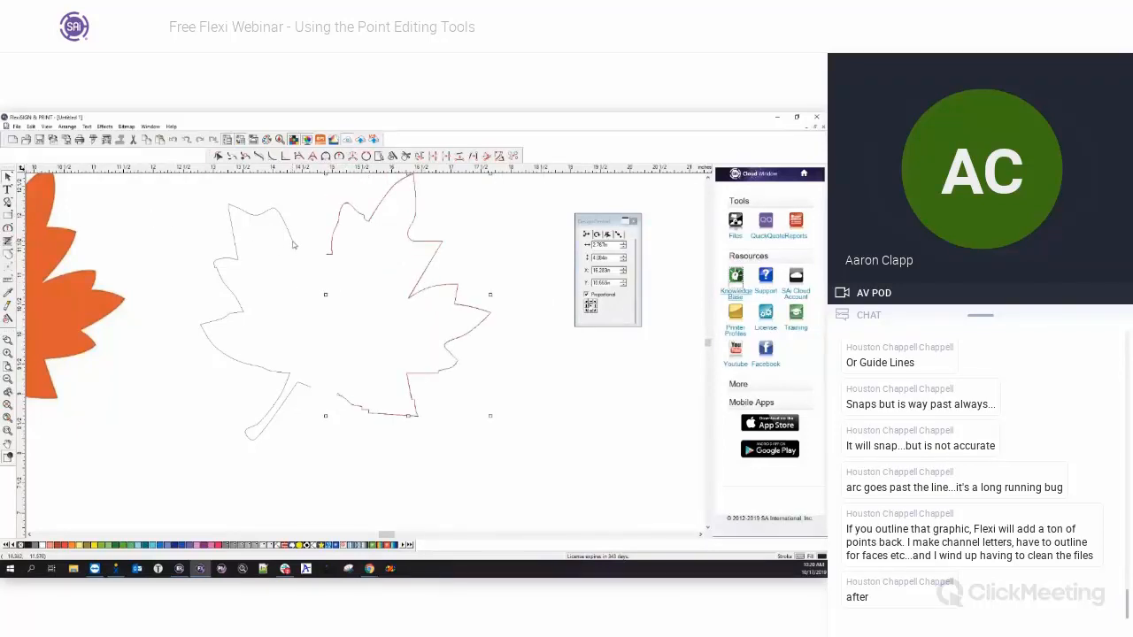
{"action": "key", "text": "ctrl+z"}
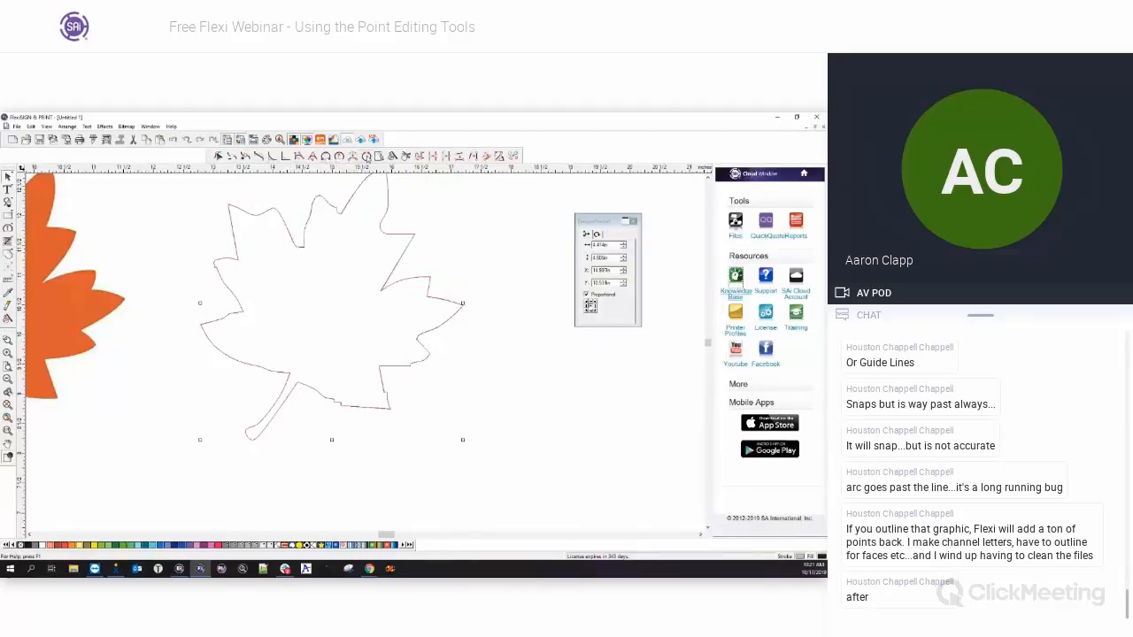
Try Close Path on the cut outline and undo it, and again test moving the right half and undo that move.
{"action": "left_click", "coordinate": [367, 157]}
{"action": "key", "text": "ctrl+z"}
{"action": "left_click", "coordinate": [386, 193]}
{"action": "left_click", "coordinate": [410, 240]}
{"action": "left_click_drag", "start_coordinate": [299, 290], "coordinate": [342, 294]}
{"action": "key", "text": "ctrl+z"}
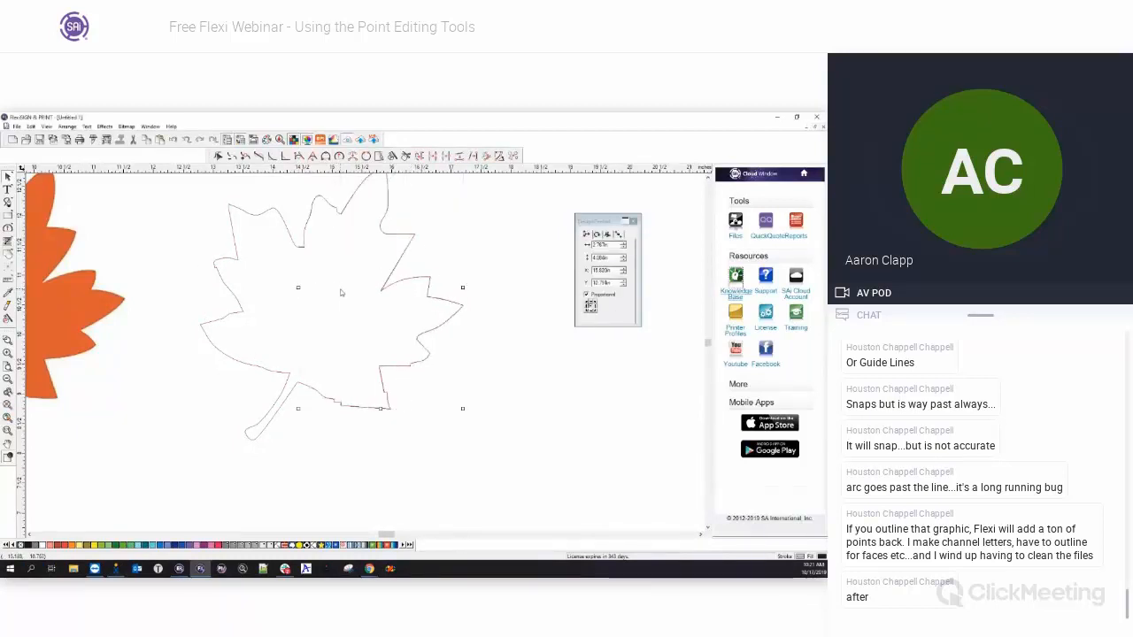
Duplicate the right leaf half beside the full outline and try starting a Bezier path at the copy's open upper end.
{"action": "left_click_drag", "start_coordinate": [392, 276], "coordinate": [603, 313]}
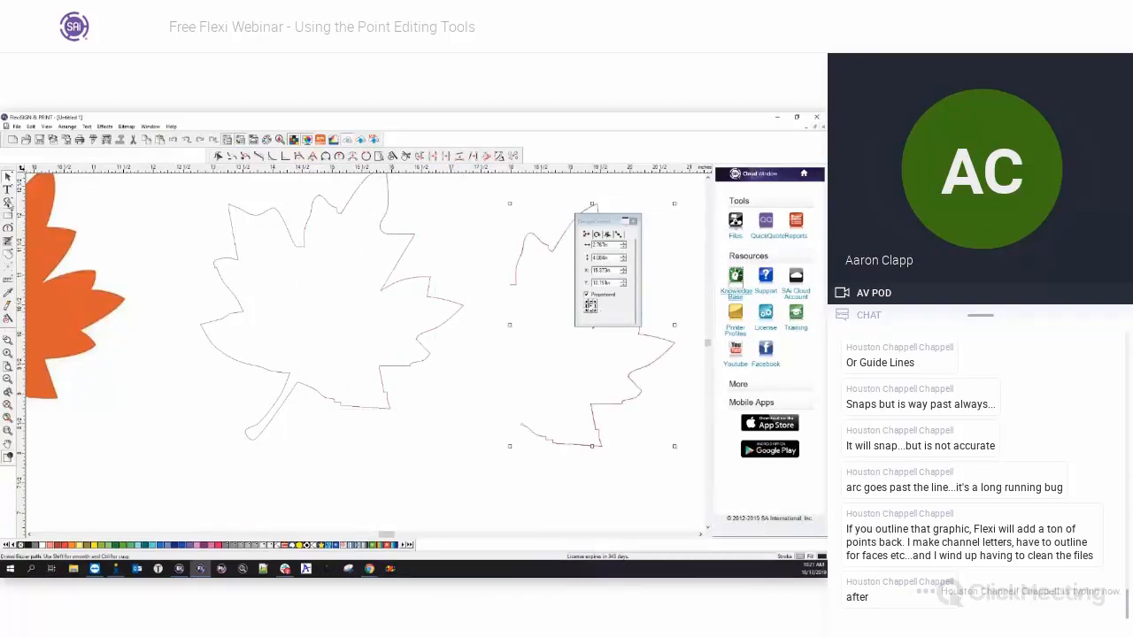
{"action": "left_click", "coordinate": [7, 202]}
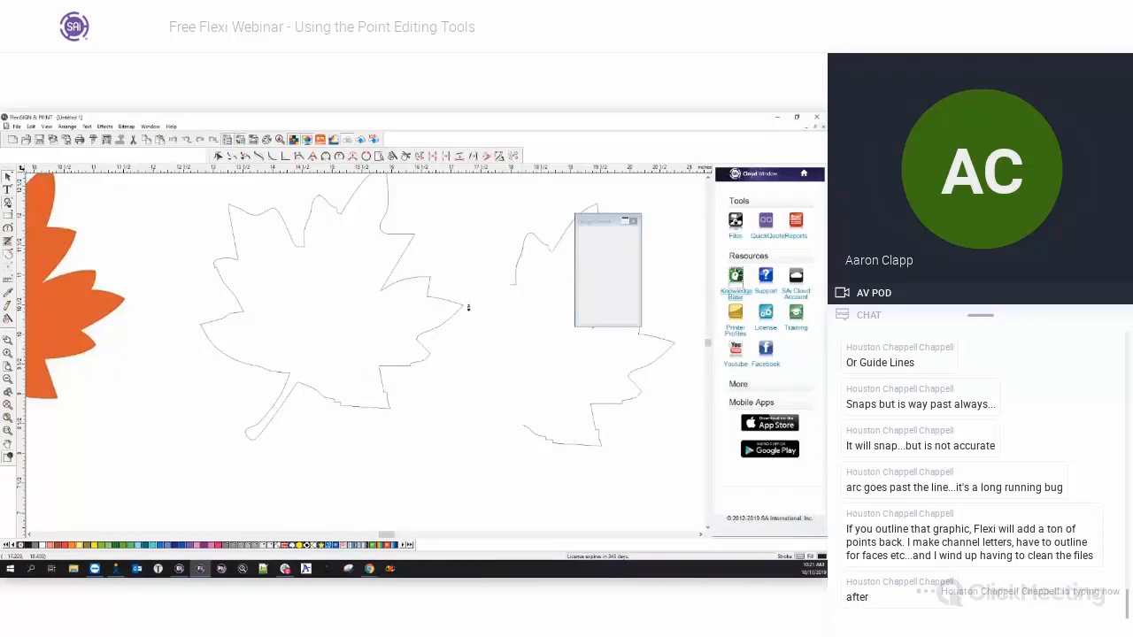
{"action": "left_click", "coordinate": [509, 286]}
{"action": "right_click", "coordinate": [500, 365]}
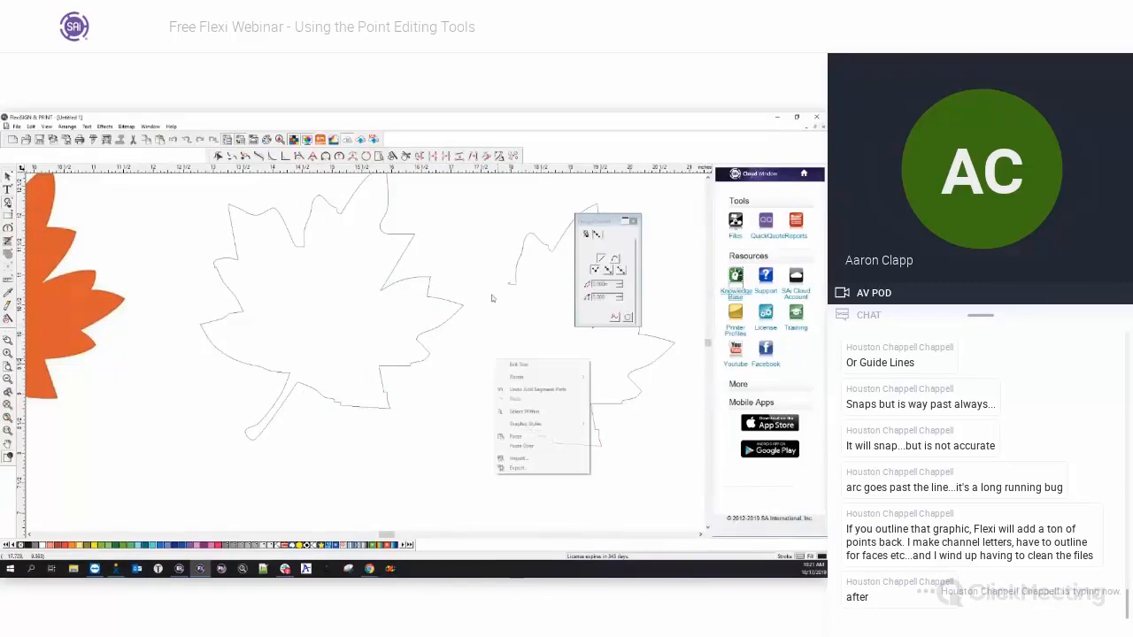
{"action": "right_click", "coordinate": [508, 305]}
{"action": "left_click", "coordinate": [527, 316]}
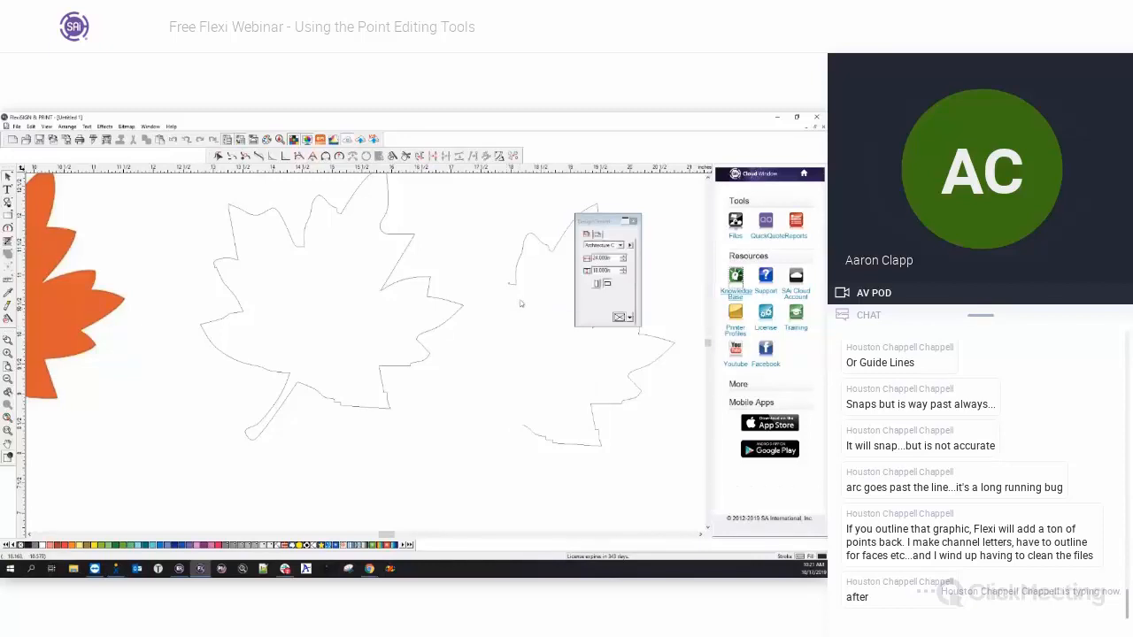
Draw a straight Bezier segment linking the copied half's open upper end to its open lower end.
{"action": "scroll", "coordinate": [539, 313], "scroll_direction": "up", "scroll_amount": 3}
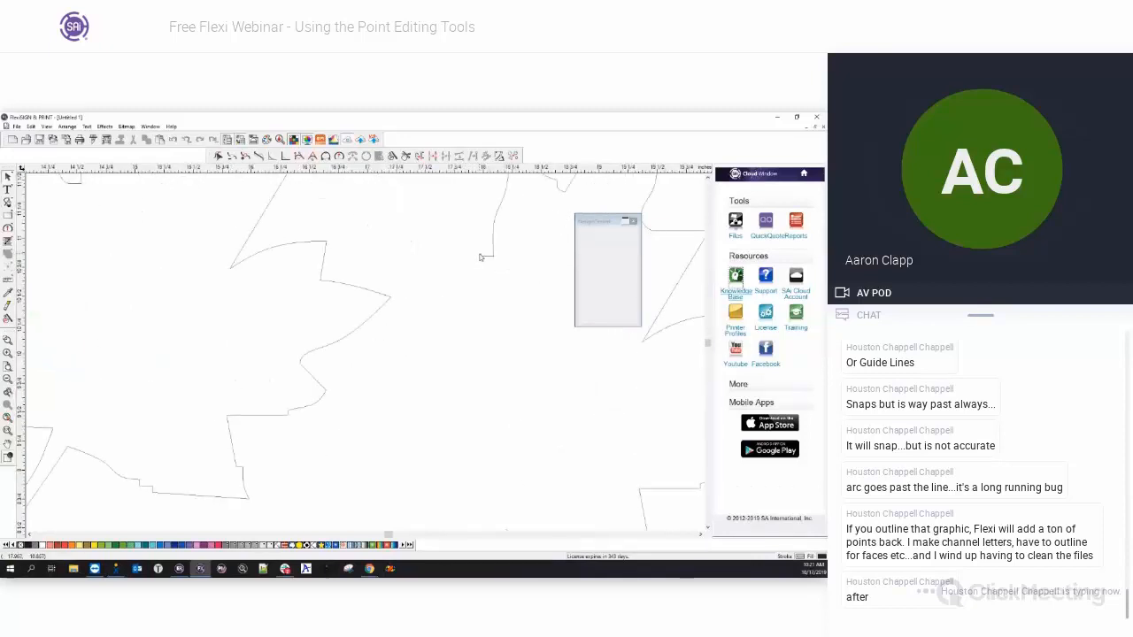
{"action": "left_click", "coordinate": [478, 257]}
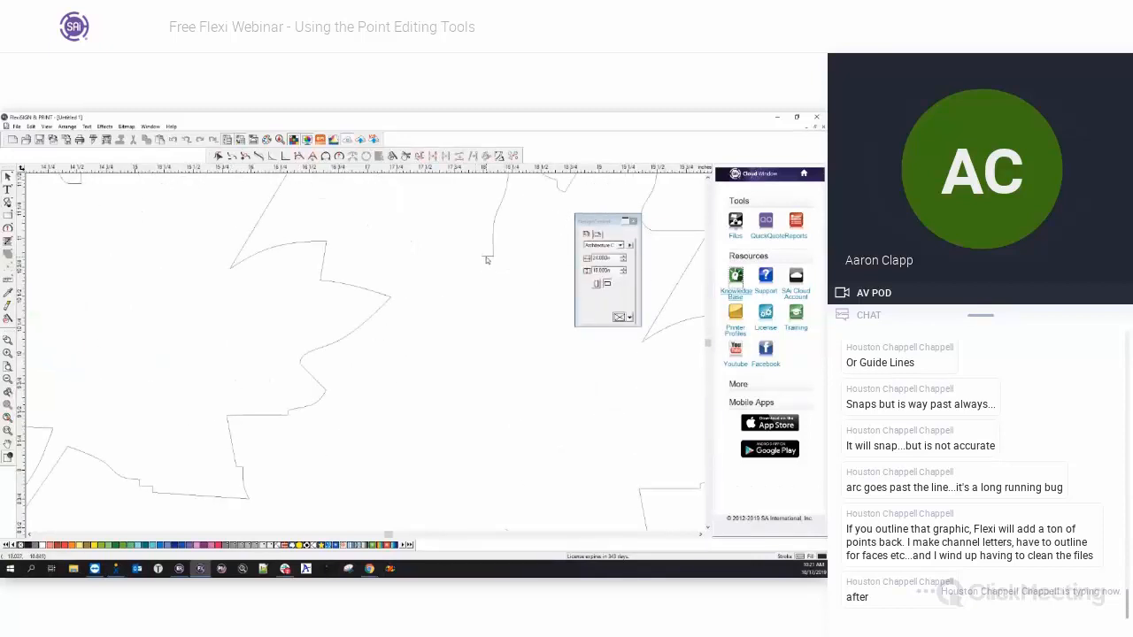
{"action": "left_click", "coordinate": [486, 258]}
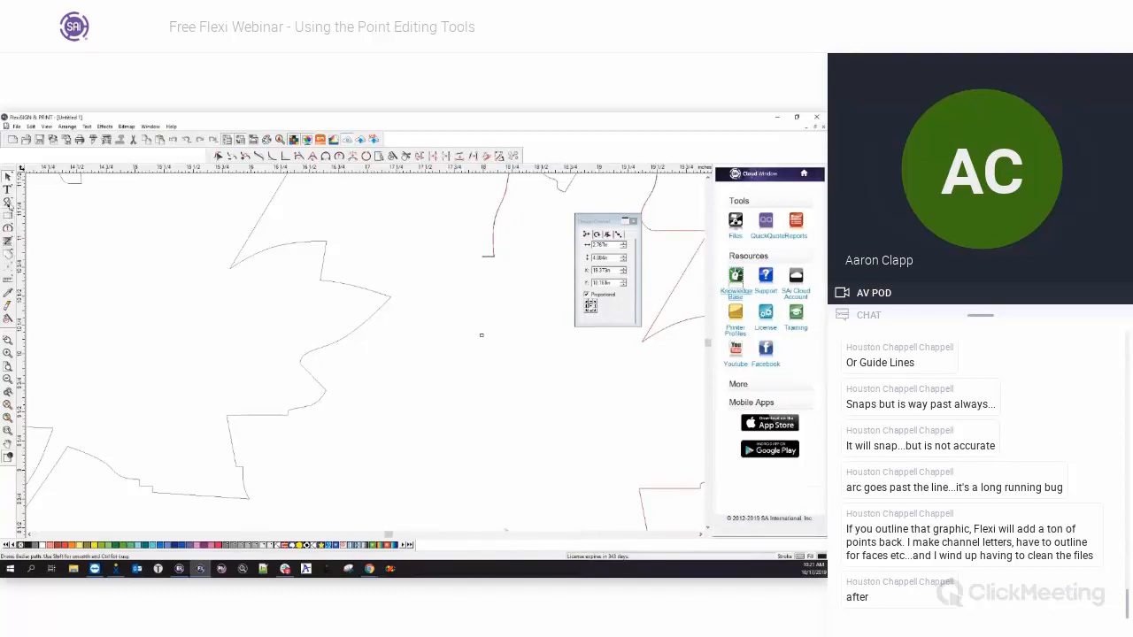
{"action": "left_click", "coordinate": [8, 202]}
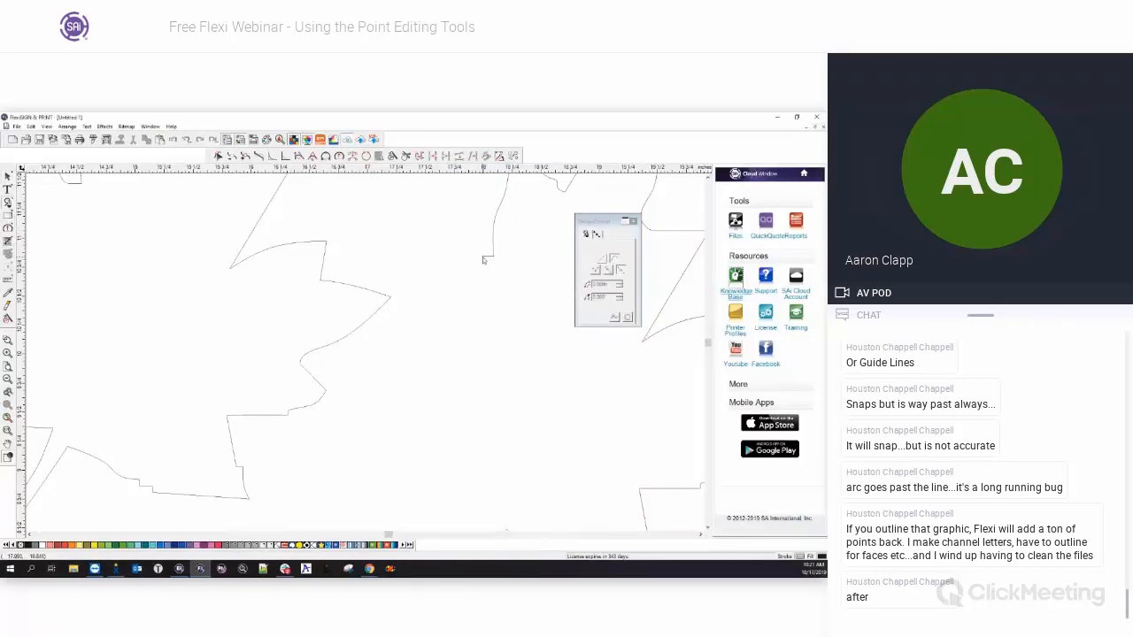
{"action": "scroll", "coordinate": [478, 334], "scroll_direction": "down", "scroll_amount": 3}
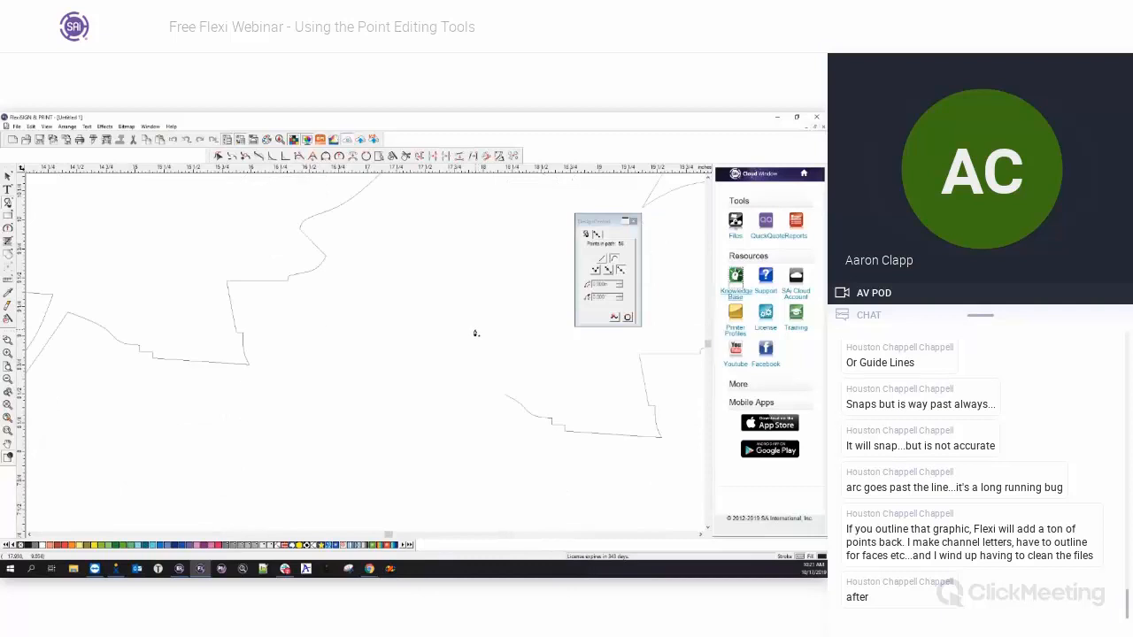
{"action": "left_click", "coordinate": [505, 398]}
{"action": "right_click", "coordinate": [461, 399]}
{"action": "left_click", "coordinate": [487, 405]}
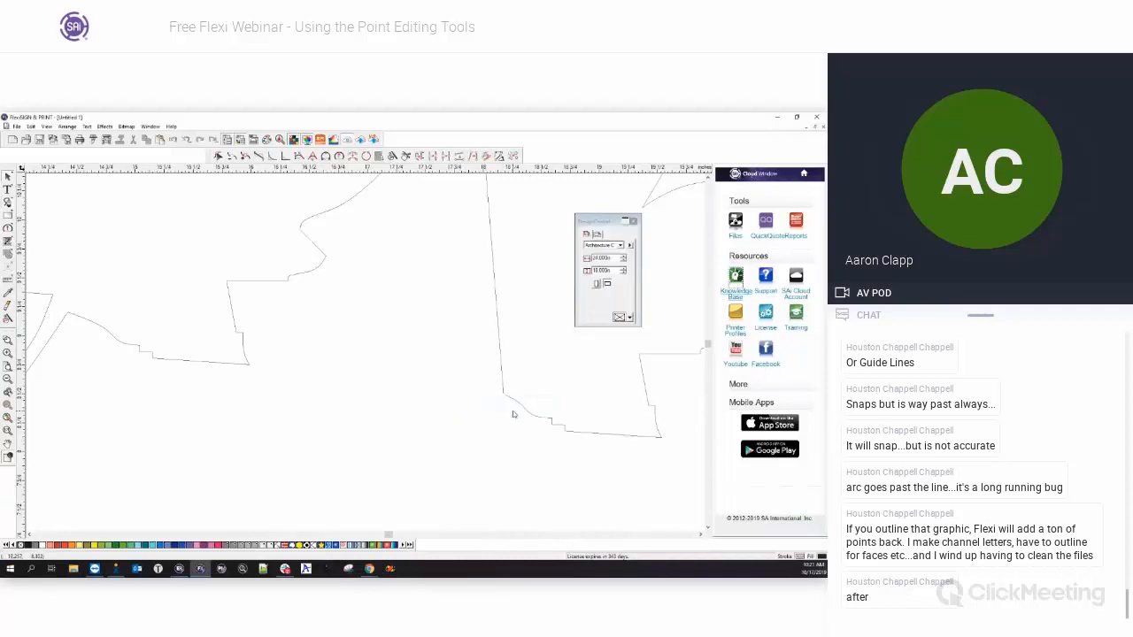
Select the copied leaf half and examine where its new straight edge meets the lower curve.
{"action": "left_click", "coordinate": [495, 276]}
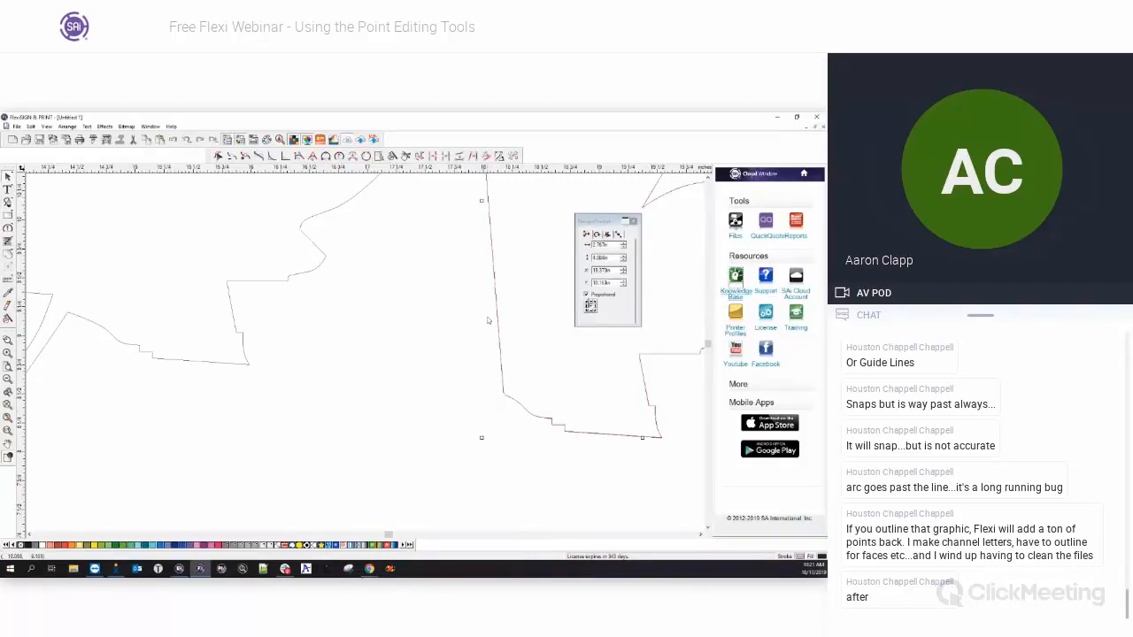
{"action": "scroll", "coordinate": [516, 408], "scroll_direction": "up", "scroll_amount": 3}
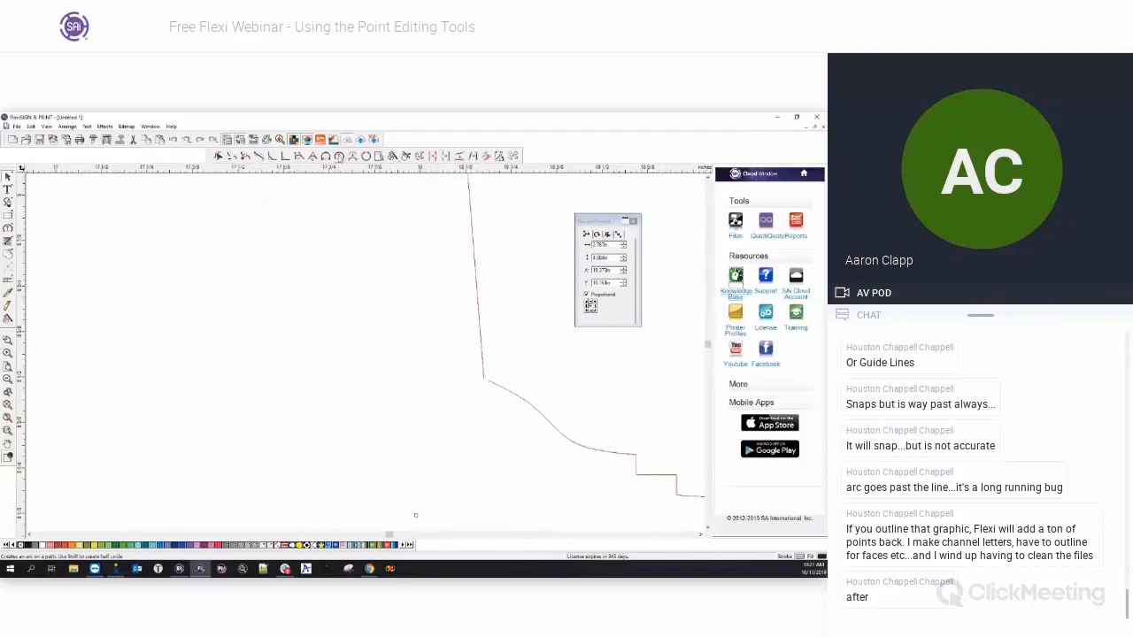
{"action": "left_click", "coordinate": [454, 381]}
{"action": "left_click", "coordinate": [487, 382]}
{"action": "scroll", "coordinate": [445, 379], "scroll_direction": "down", "scroll_amount": 4}
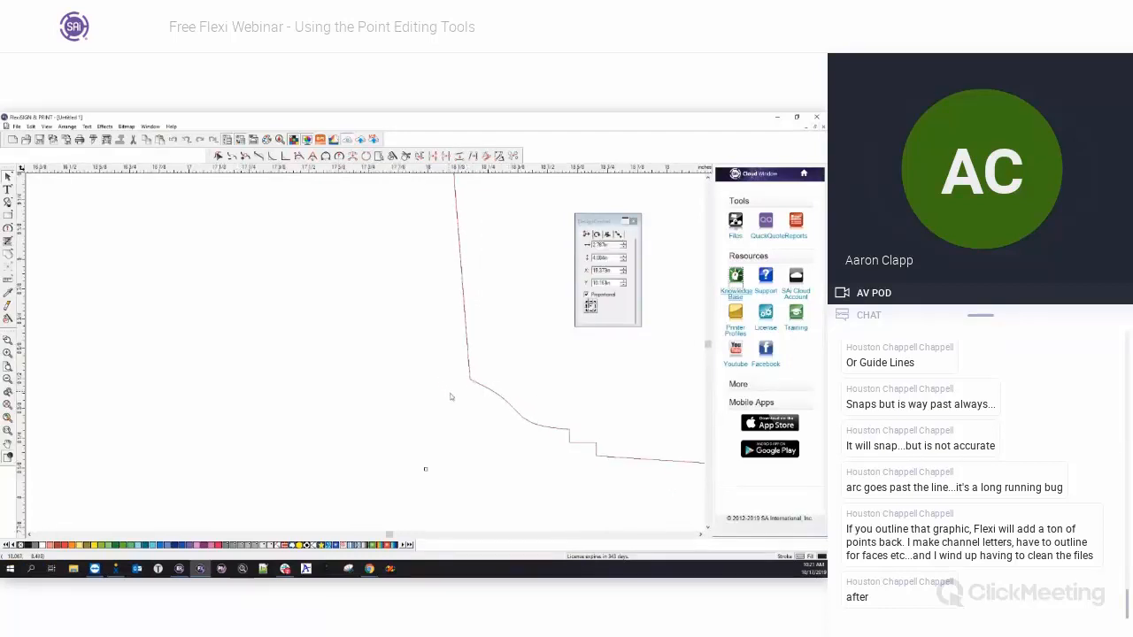
{"action": "scroll", "coordinate": [354, 339], "scroll_direction": "down", "scroll_amount": 1}
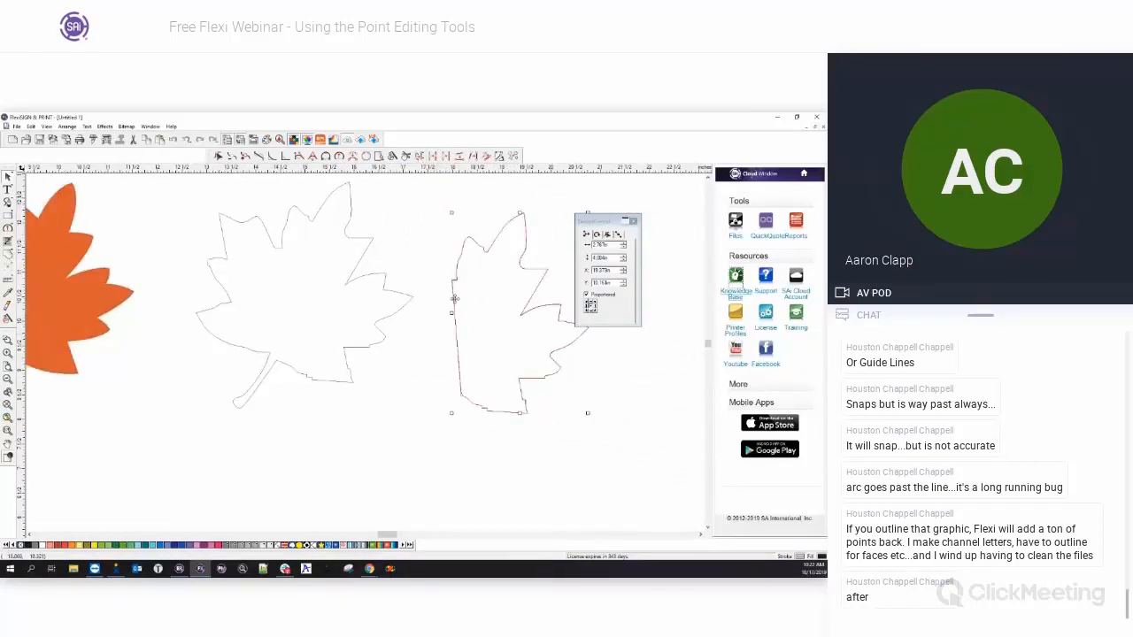
Select both halves of the original leaf outline and try Join Paths on them.
{"action": "left_click_drag", "start_coordinate": [184, 191], "coordinate": [424, 427]}
{"action": "left_click", "coordinate": [388, 217]}
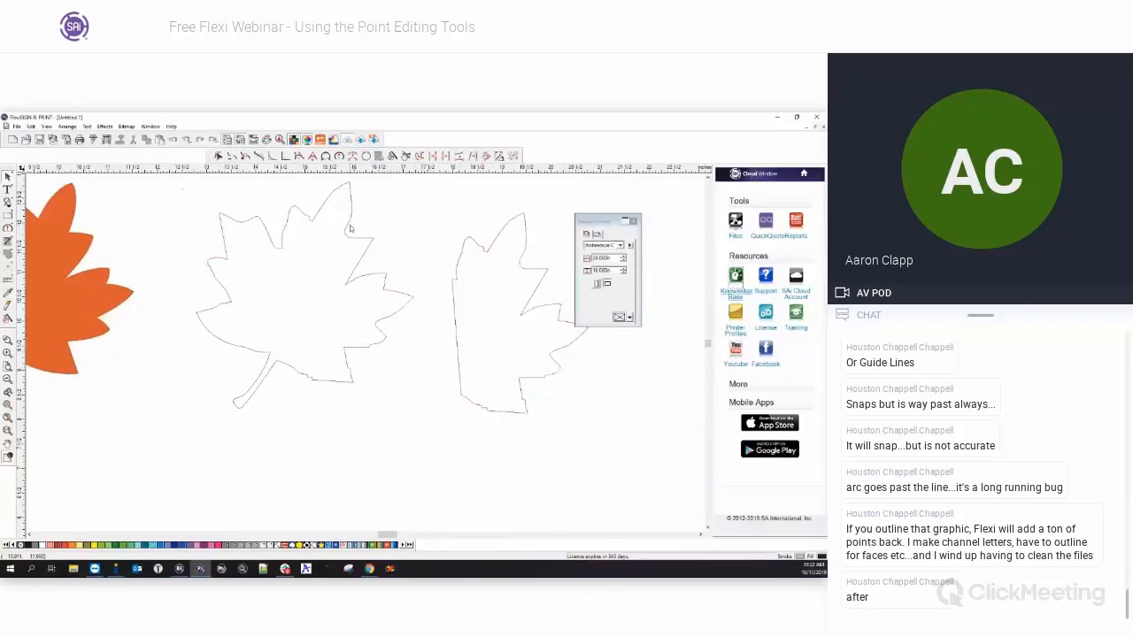
{"action": "left_click", "coordinate": [348, 230]}
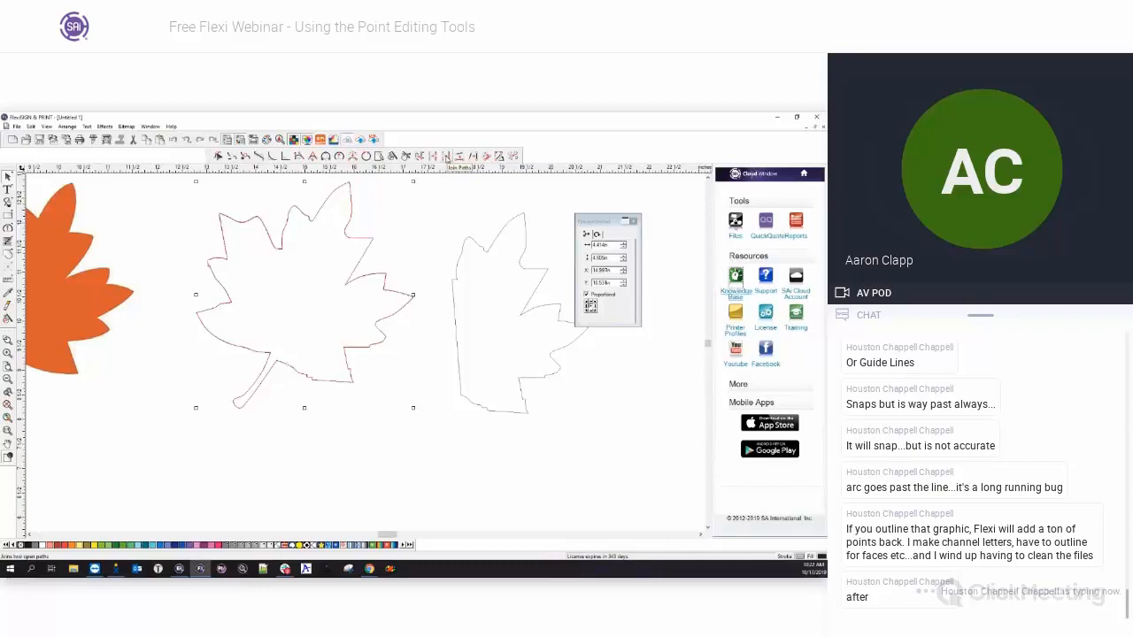
{"action": "left_click", "coordinate": [447, 157]}
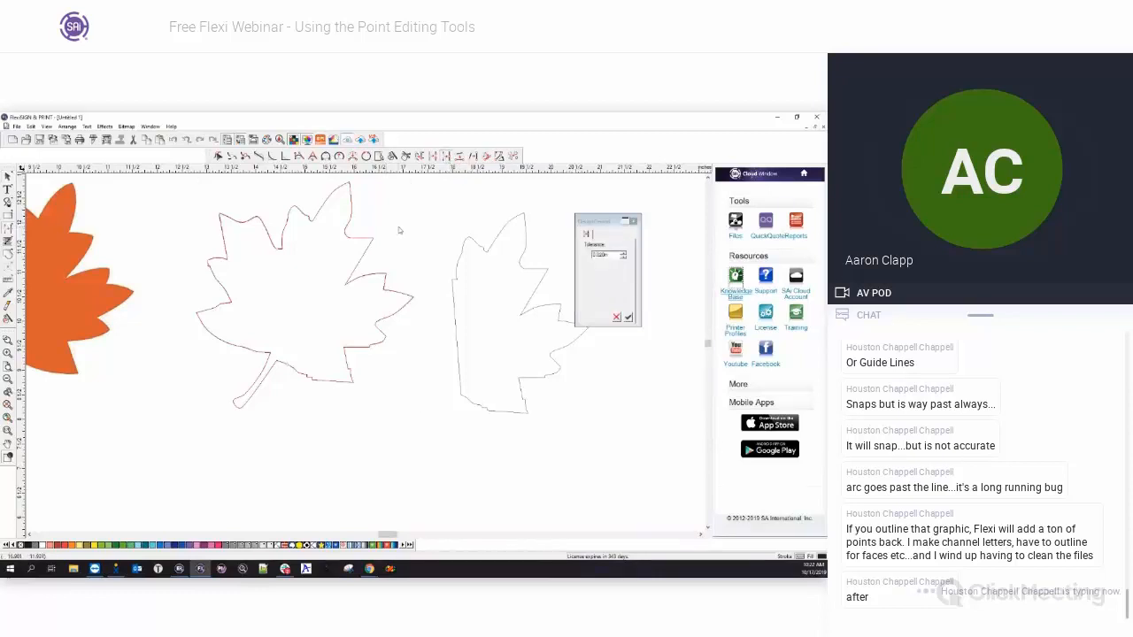
{"action": "left_click", "coordinate": [8, 177]}
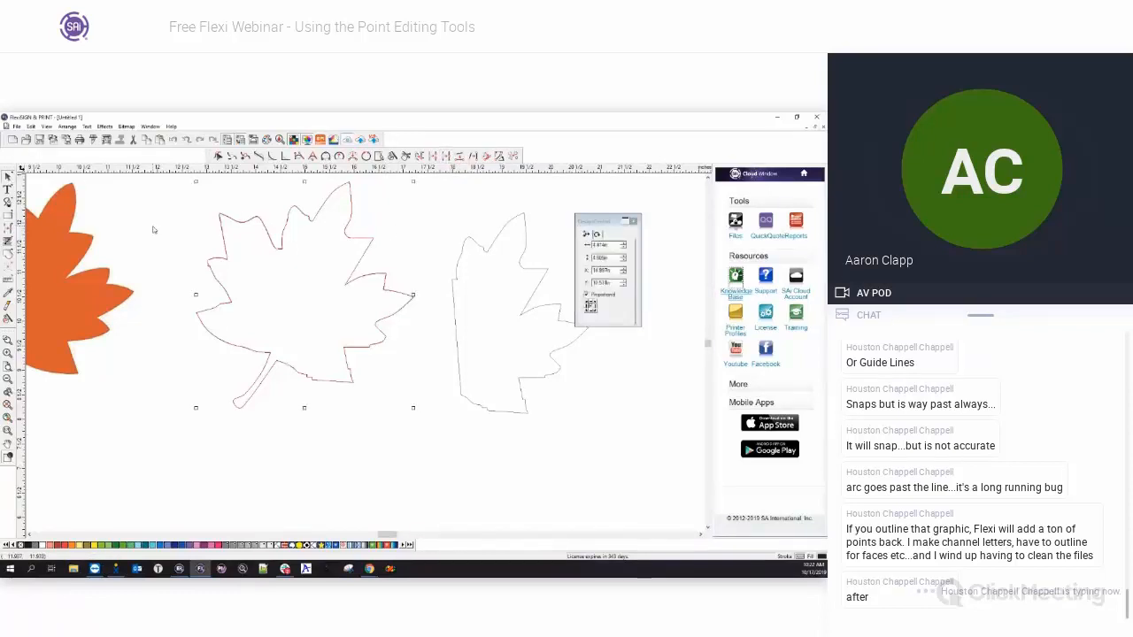
{"action": "left_click", "coordinate": [154, 231]}
Nudge the left leaf half away from the right half and back again to test whether they are joined.
{"action": "left_click", "coordinate": [222, 252]}
{"action": "key", "text": "Left"}
{"action": "key", "text": "Left"}
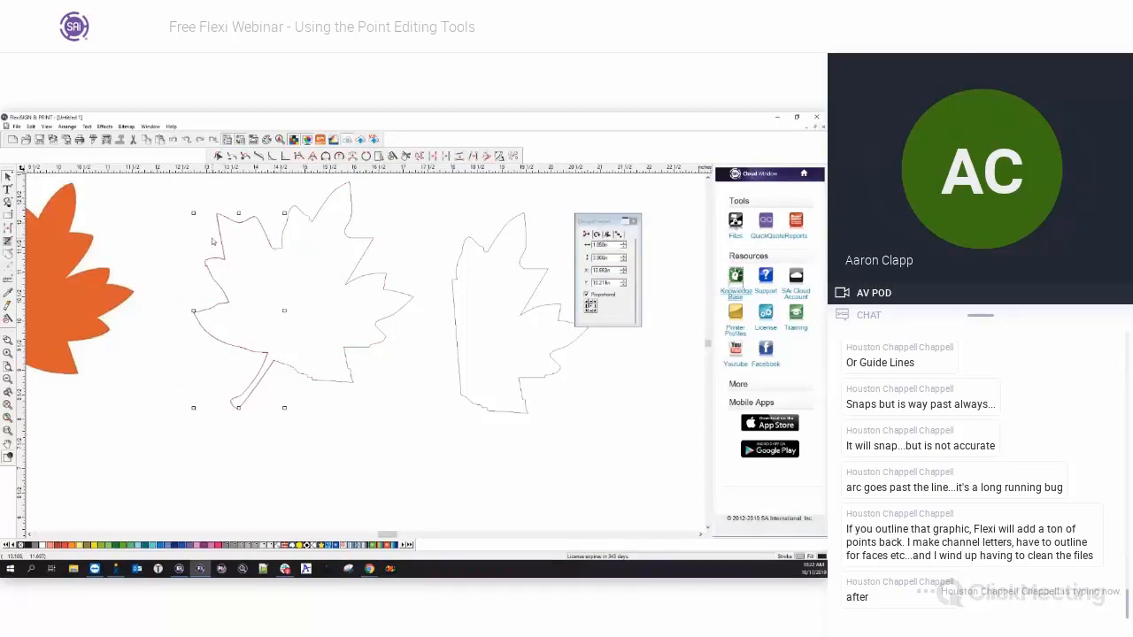
{"action": "key", "text": "Right"}
{"action": "key", "text": "Right"}
{"action": "key", "text": "Right"}
{"action": "left_click", "coordinate": [238, 187]}
{"action": "key", "text": "Right"}
{"action": "key", "text": "Right"}
{"action": "key", "text": "Right"}
Select both halves of the original leaf, combine them with Join Paths and reselect the leaf outline.
{"action": "scroll", "coordinate": [173, 244], "scroll_direction": "up", "scroll_amount": 5}
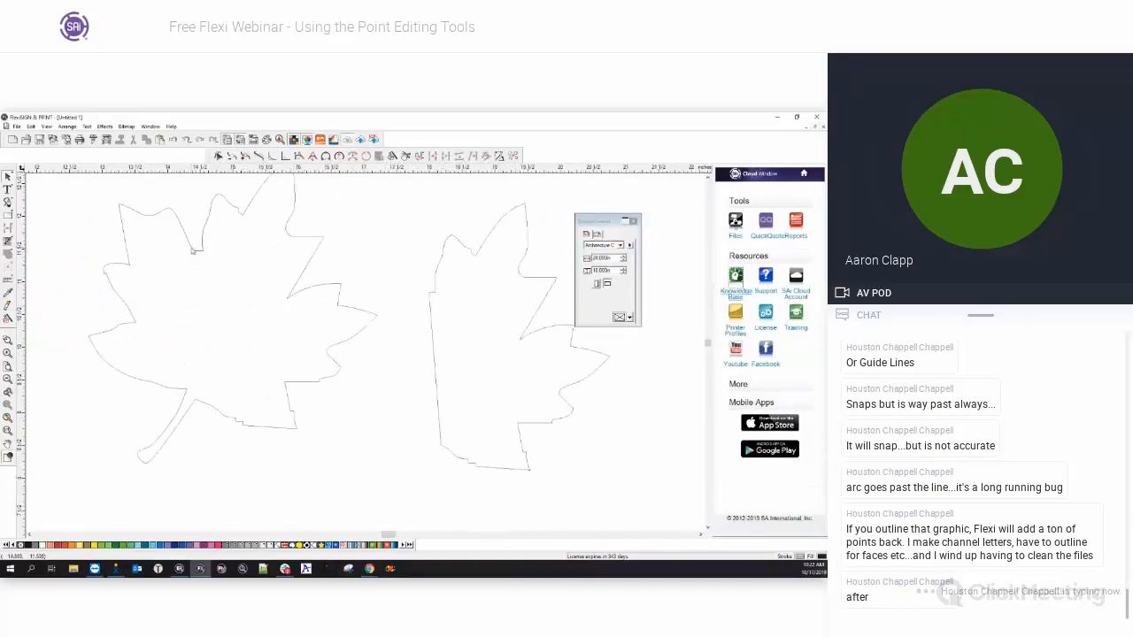
{"action": "scroll", "coordinate": [292, 320], "scroll_direction": "down", "scroll_amount": 6}
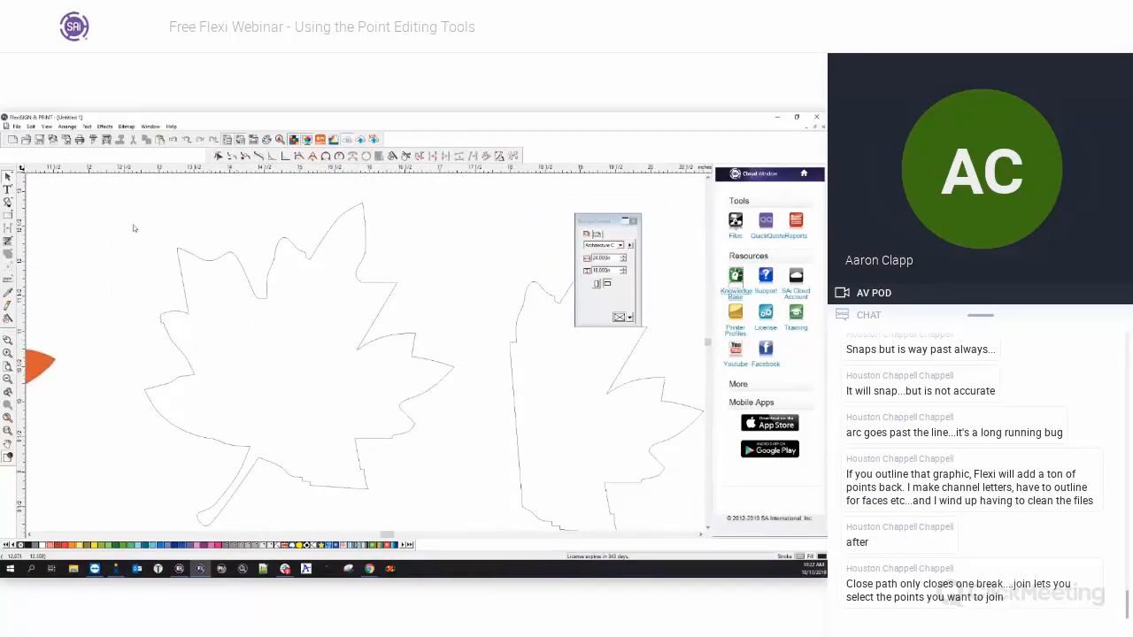
{"action": "scroll", "coordinate": [135, 230], "scroll_direction": "down", "scroll_amount": 2}
{"action": "left_click_drag", "start_coordinate": [130, 214], "coordinate": [406, 487]}
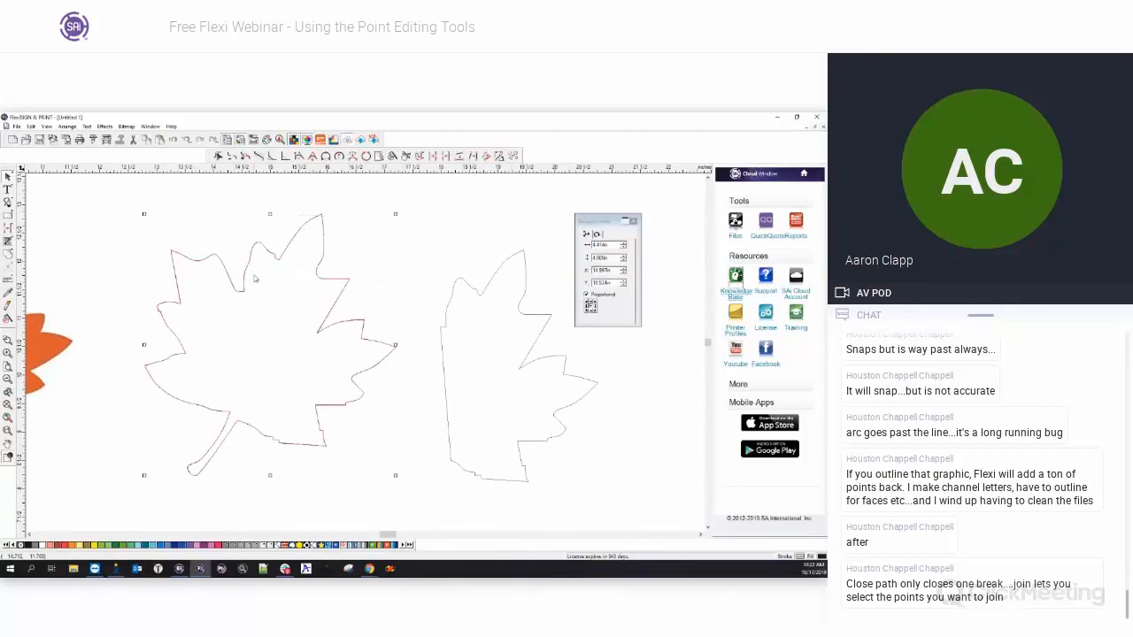
{"action": "left_click", "coordinate": [445, 317]}
{"action": "left_click", "coordinate": [243, 275]}
{"action": "left_click", "coordinate": [229, 278]}
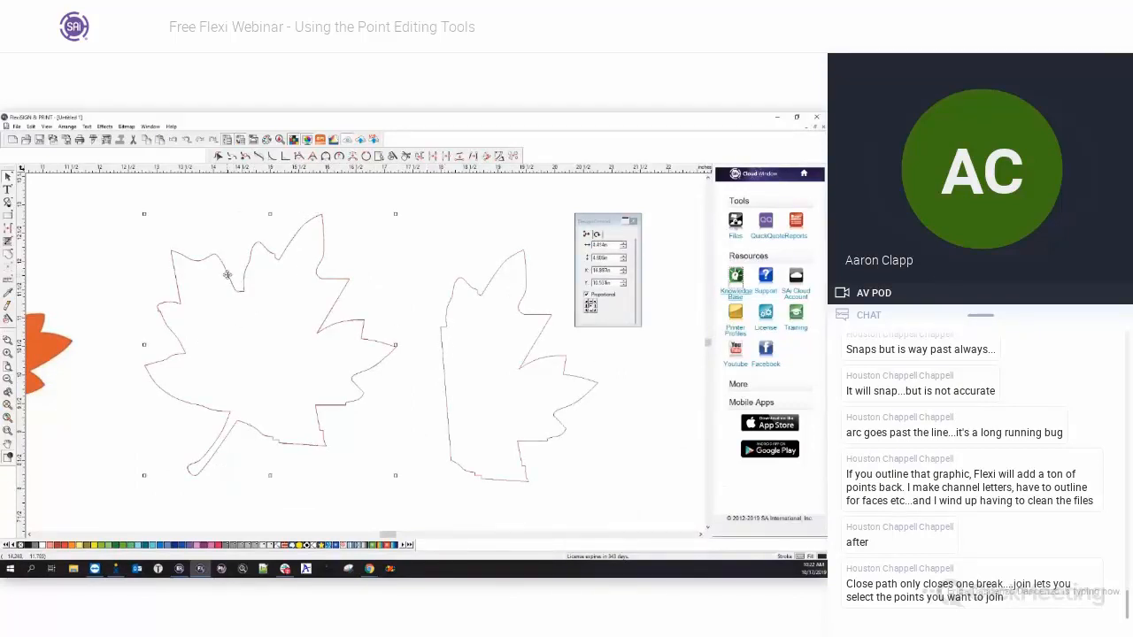
{"action": "left_click", "coordinate": [443, 157]}
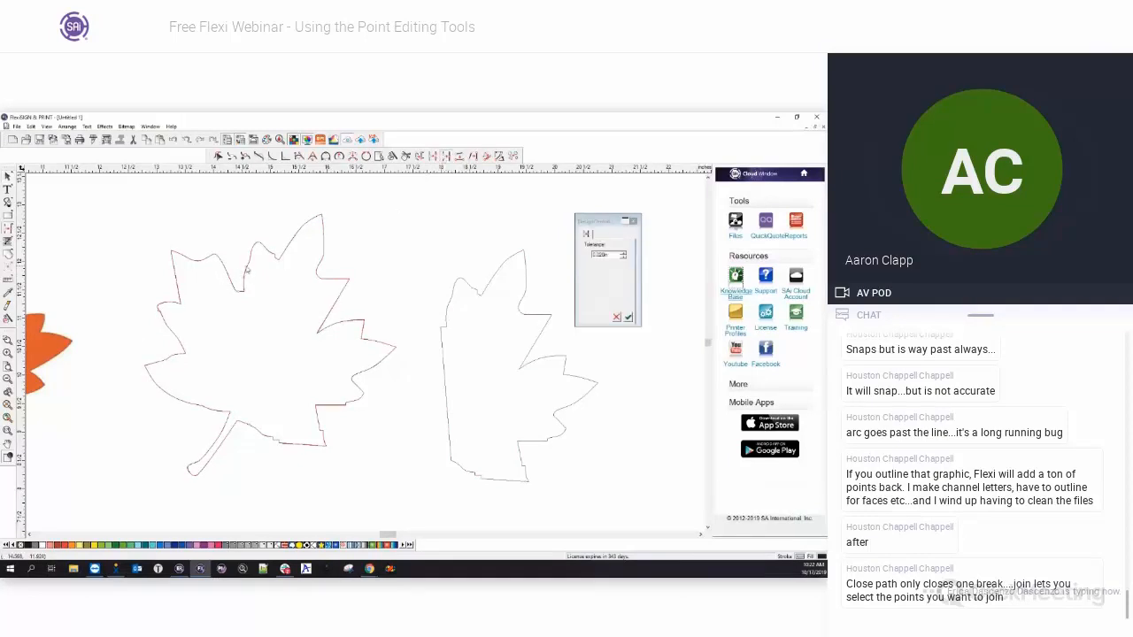
{"action": "left_click", "coordinate": [603, 320]}
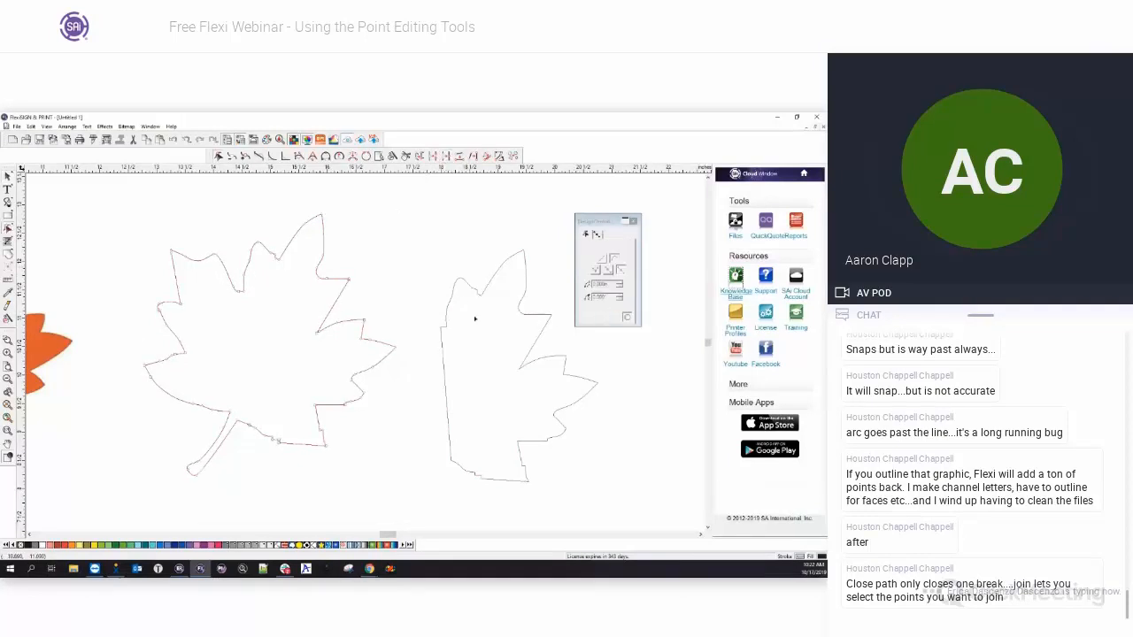
{"action": "left_click", "coordinate": [375, 243]}
{"action": "left_click", "coordinate": [7, 176]}
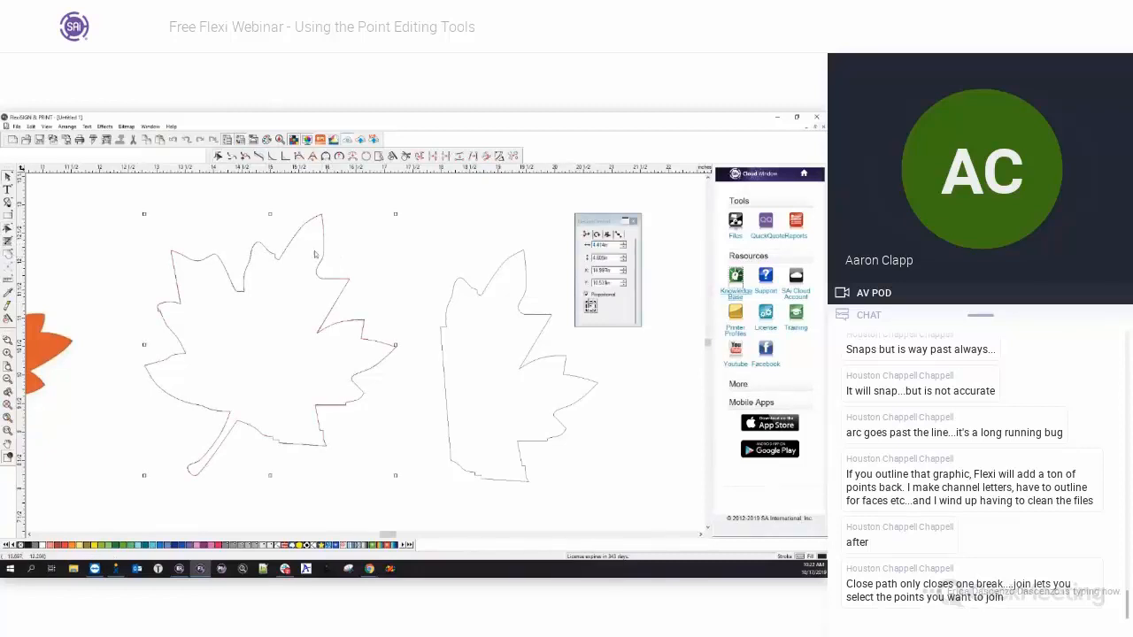
{"action": "left_click", "coordinate": [247, 281]}
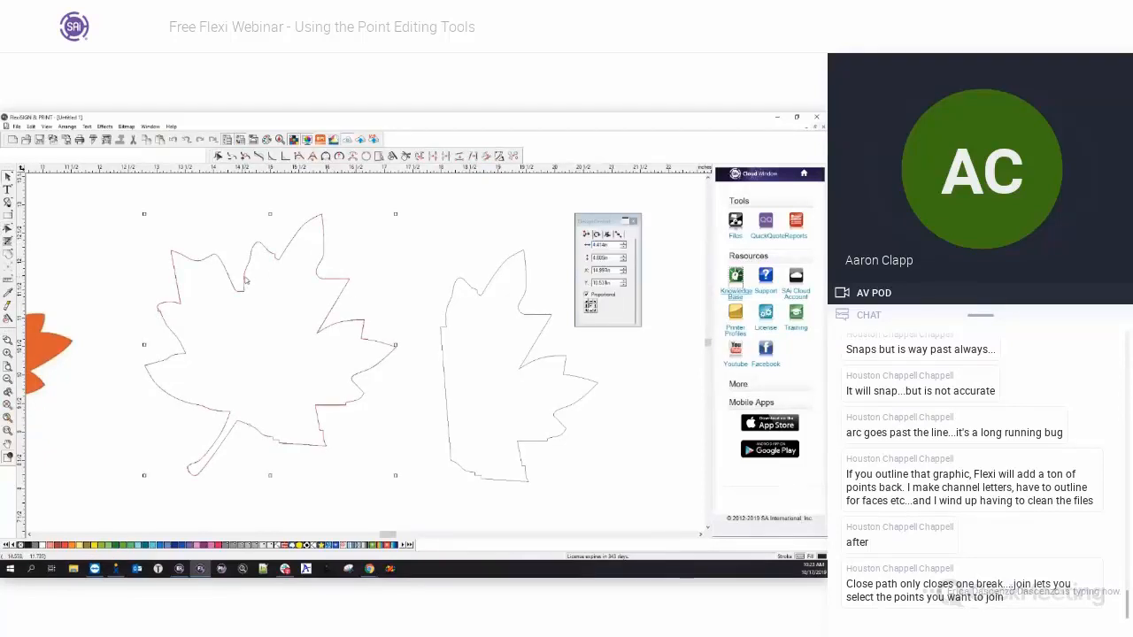
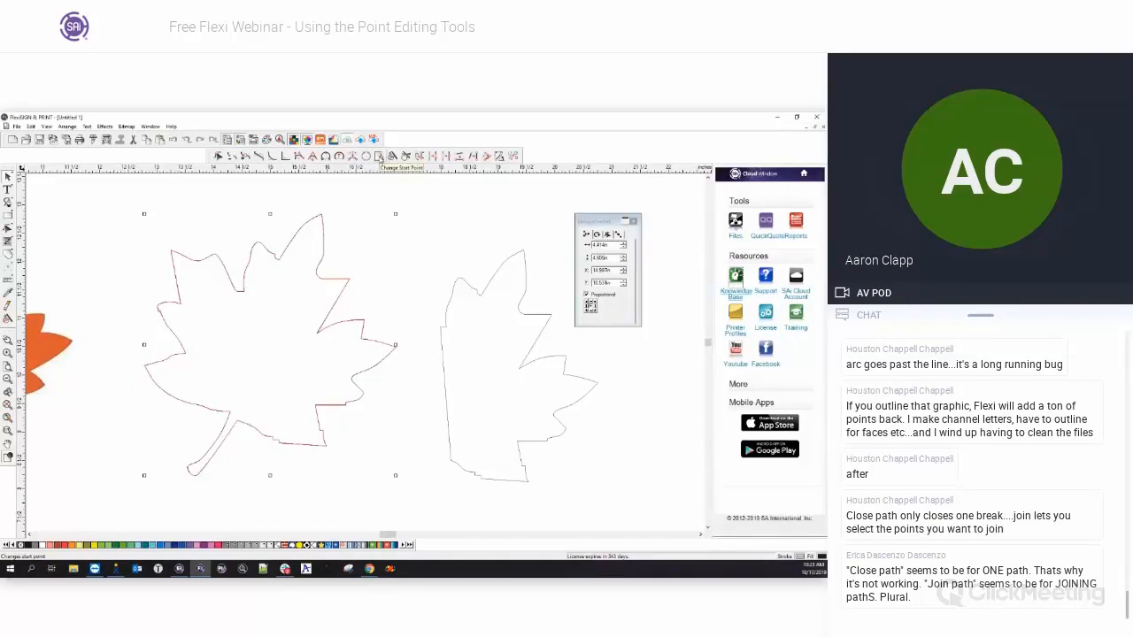
Change the leaf outline's start point repeatedly around the upper-left lobe, finishing on the lobe's upper edge.
{"action": "left_click", "coordinate": [380, 157]}
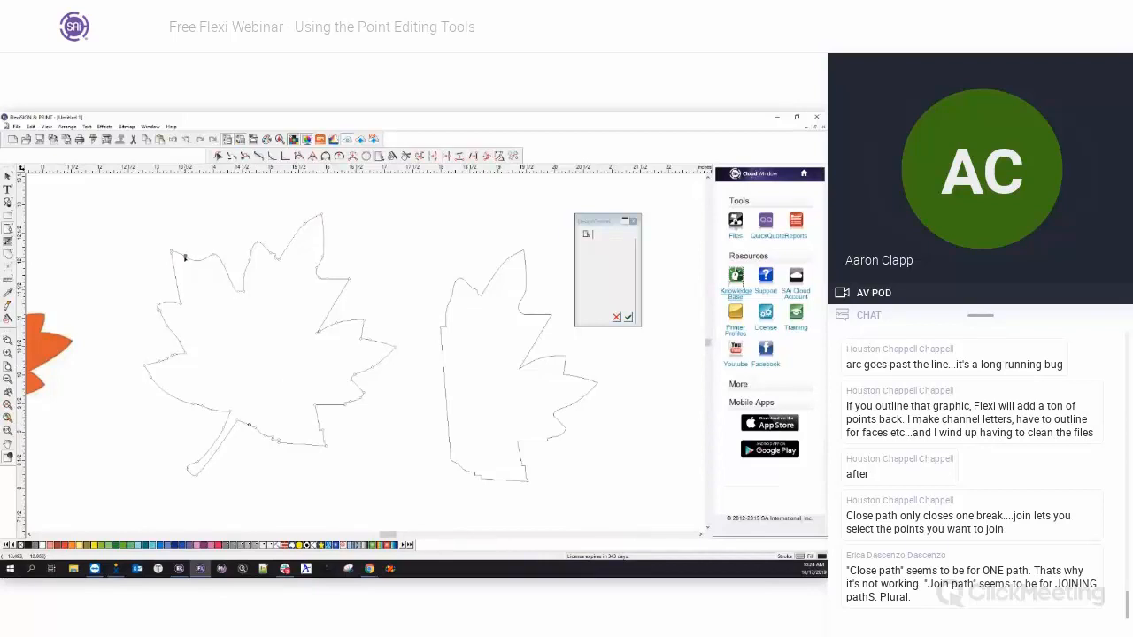
{"action": "left_click", "coordinate": [628, 317]}
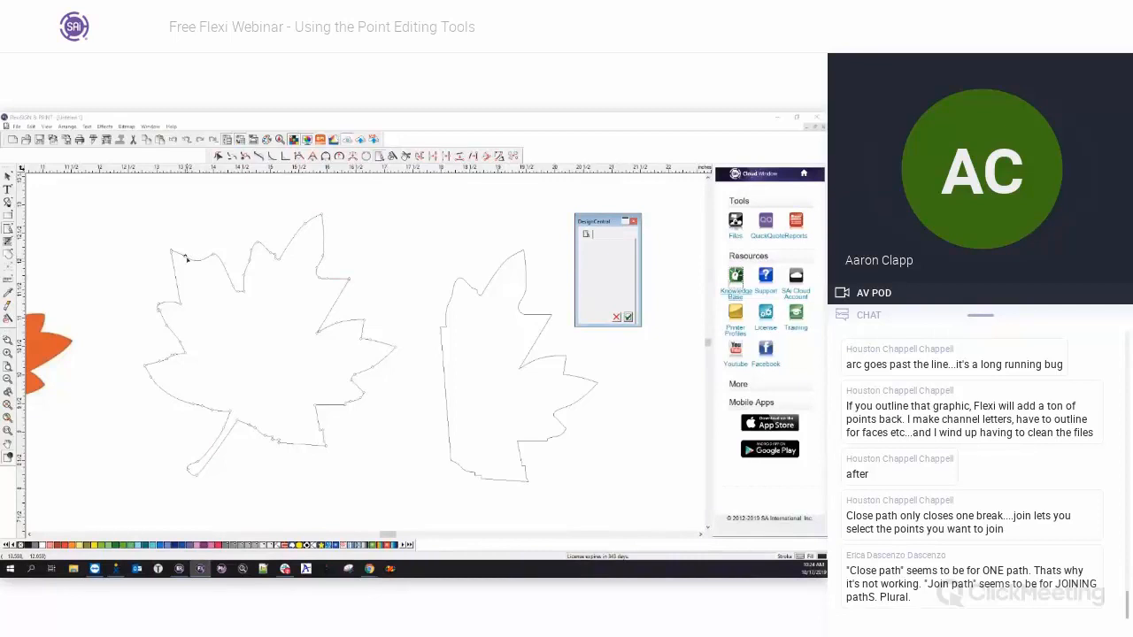
{"action": "left_click", "coordinate": [177, 281]}
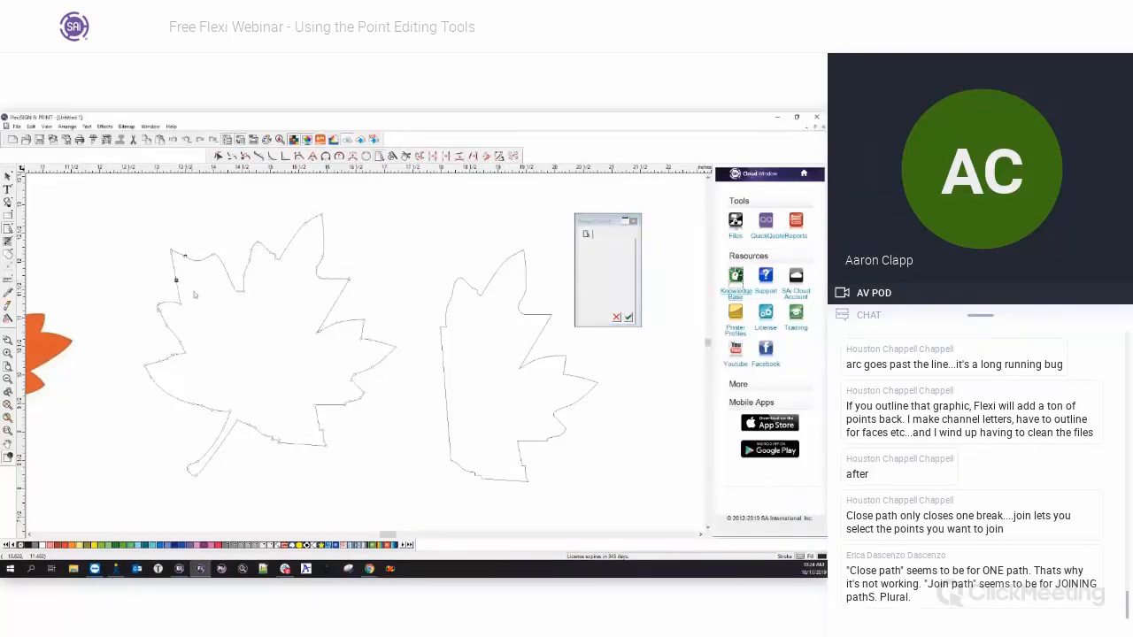
{"action": "left_click", "coordinate": [629, 319]}
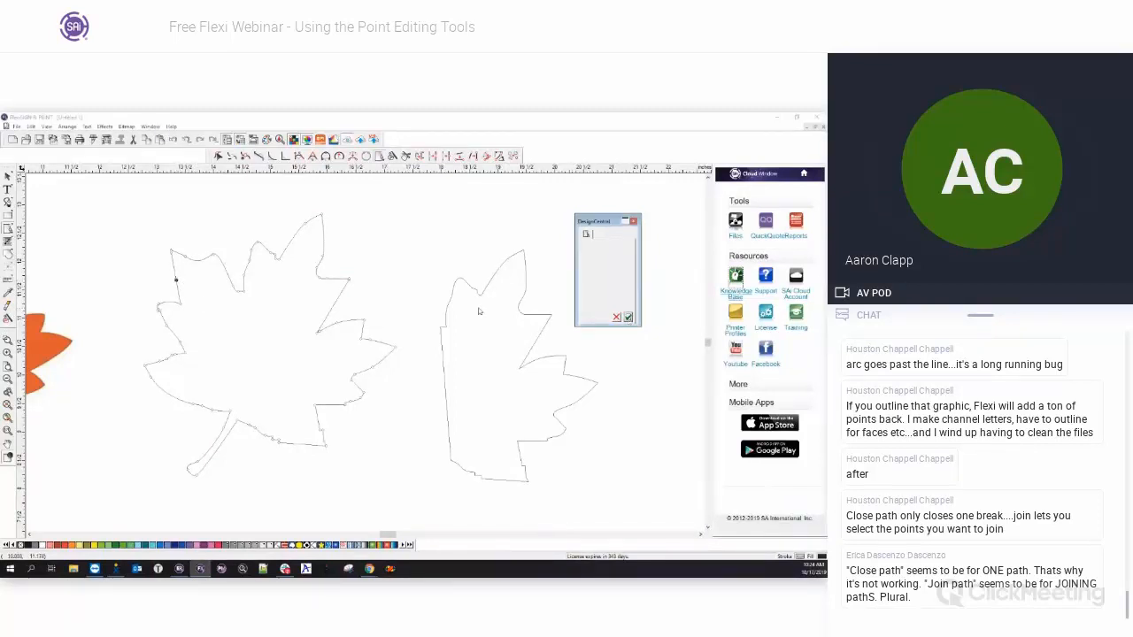
{"action": "left_click", "coordinate": [199, 260]}
{"action": "left_click", "coordinate": [627, 317]}
{"action": "left_click", "coordinate": [417, 220]}
Switch to the Untitled 2 document that holds the labelled point editing examples.
{"action": "scroll", "coordinate": [366, 257], "scroll_direction": "down", "scroll_amount": 2}
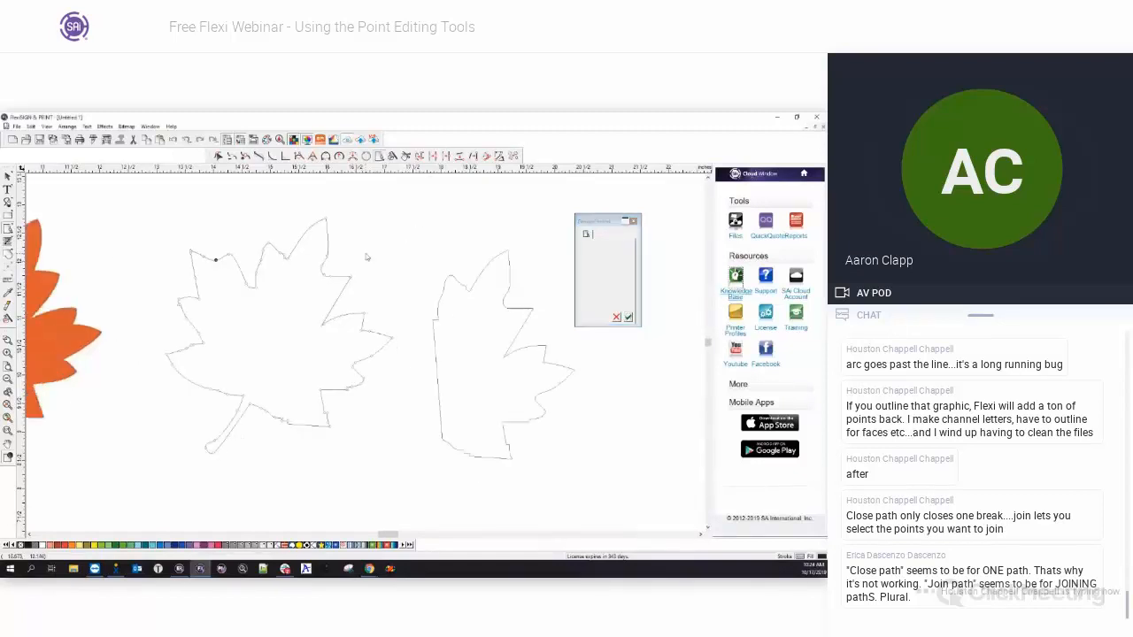
{"action": "scroll", "coordinate": [373, 251], "scroll_direction": "down", "scroll_amount": 1}
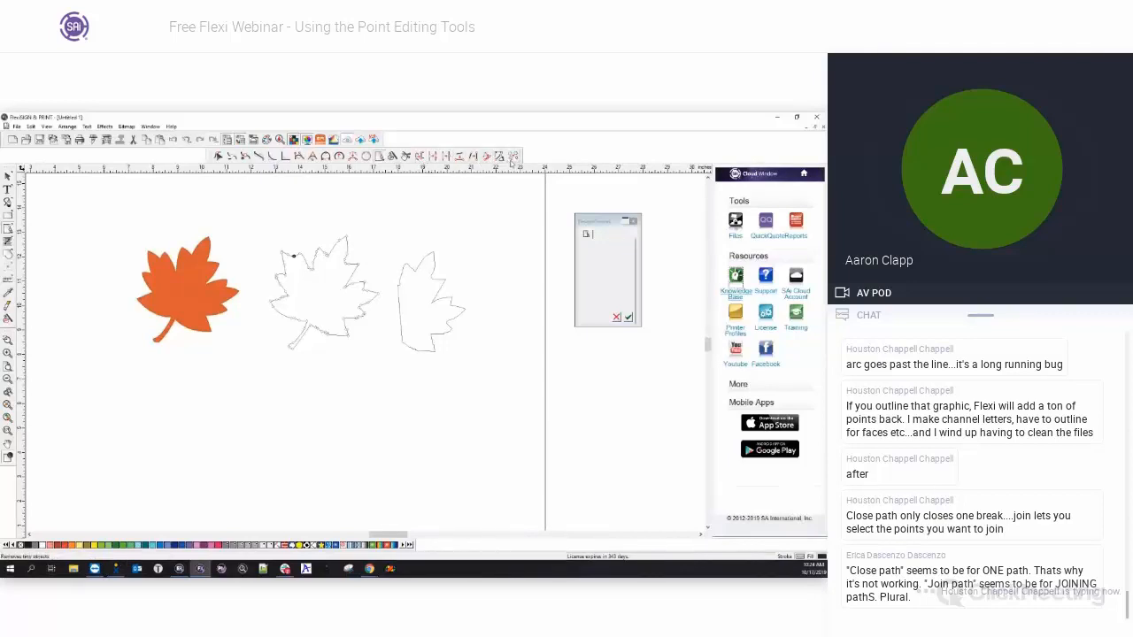
{"action": "left_click", "coordinate": [151, 126]}
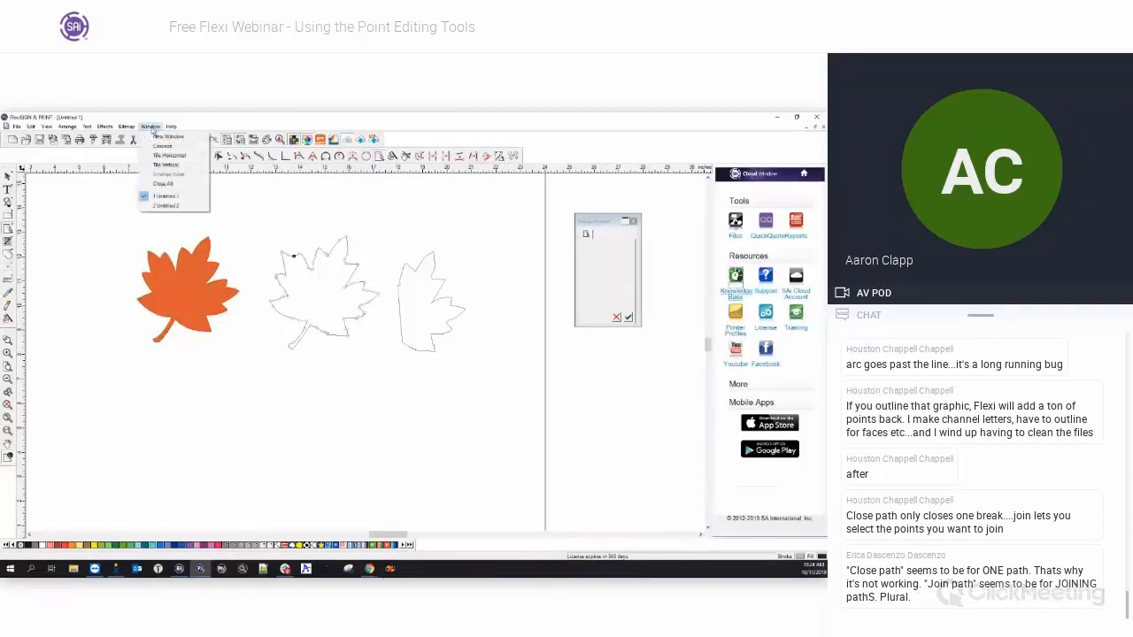
{"action": "left_click", "coordinate": [165, 205]}
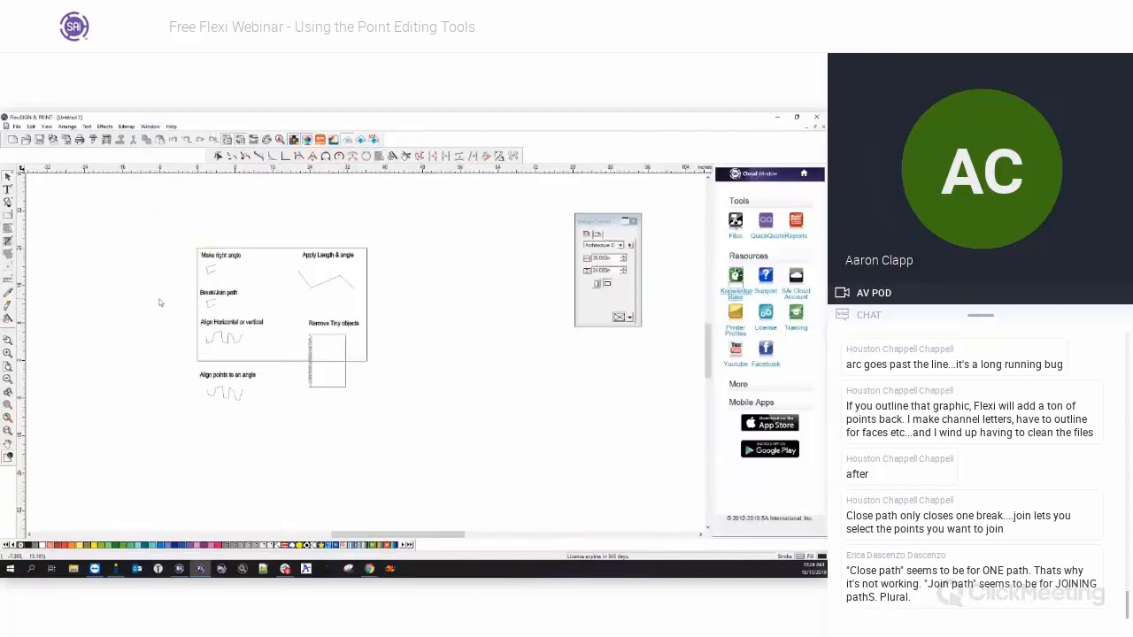
{"action": "scroll", "coordinate": [176, 301], "scroll_direction": "up", "scroll_amount": 1}
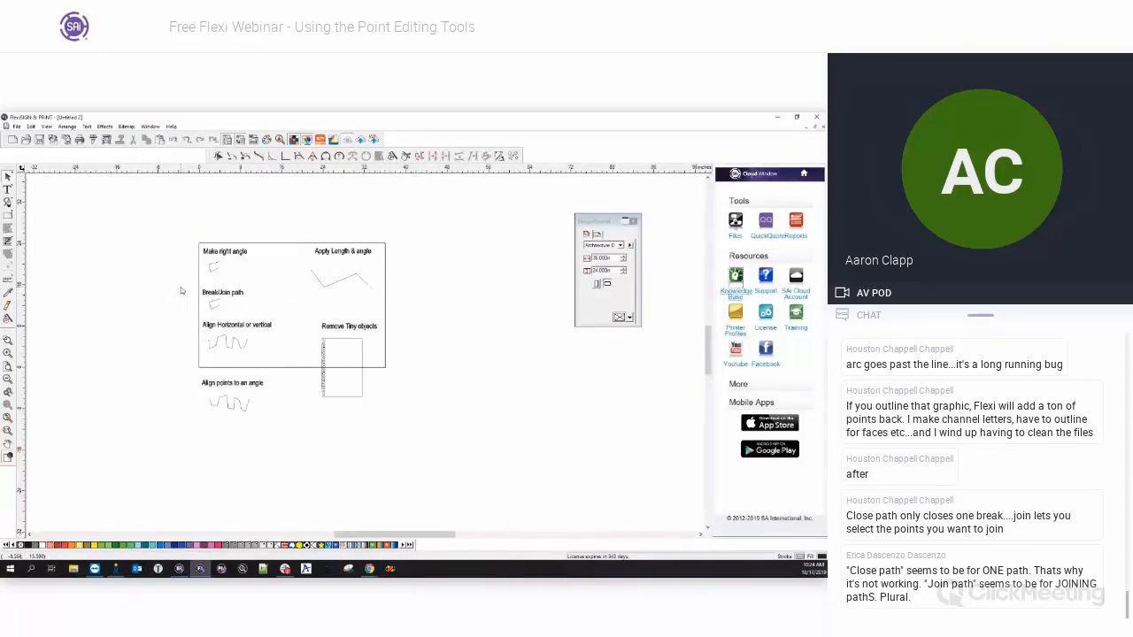
{"action": "scroll", "coordinate": [221, 279], "scroll_direction": "up", "scroll_amount": 3}
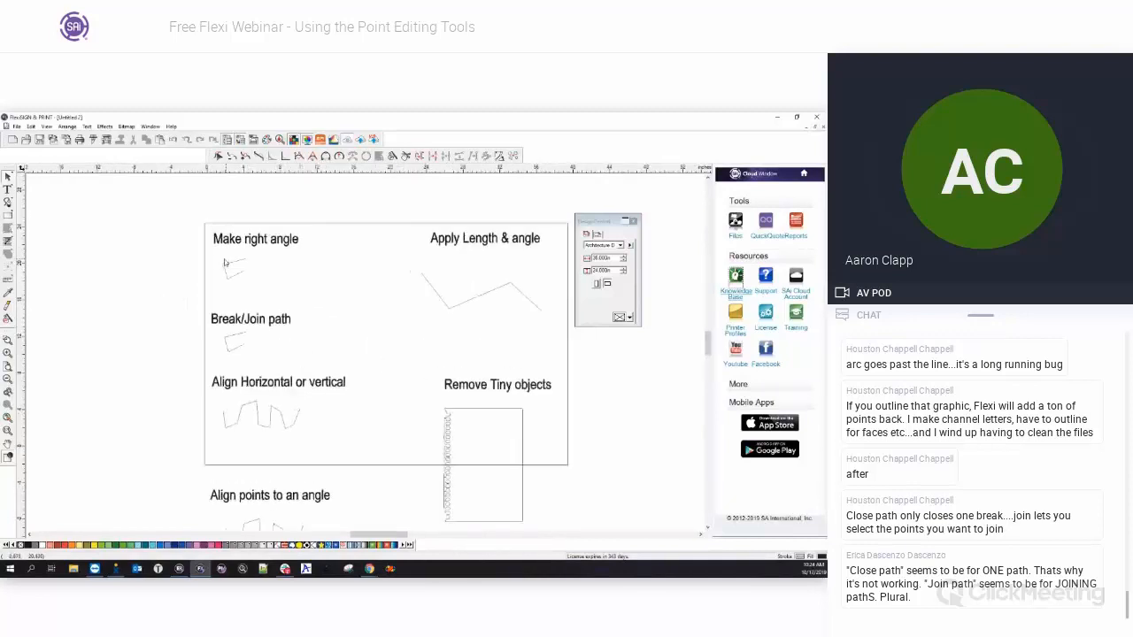
{"action": "scroll", "coordinate": [256, 257], "scroll_direction": "up", "scroll_amount": 3}
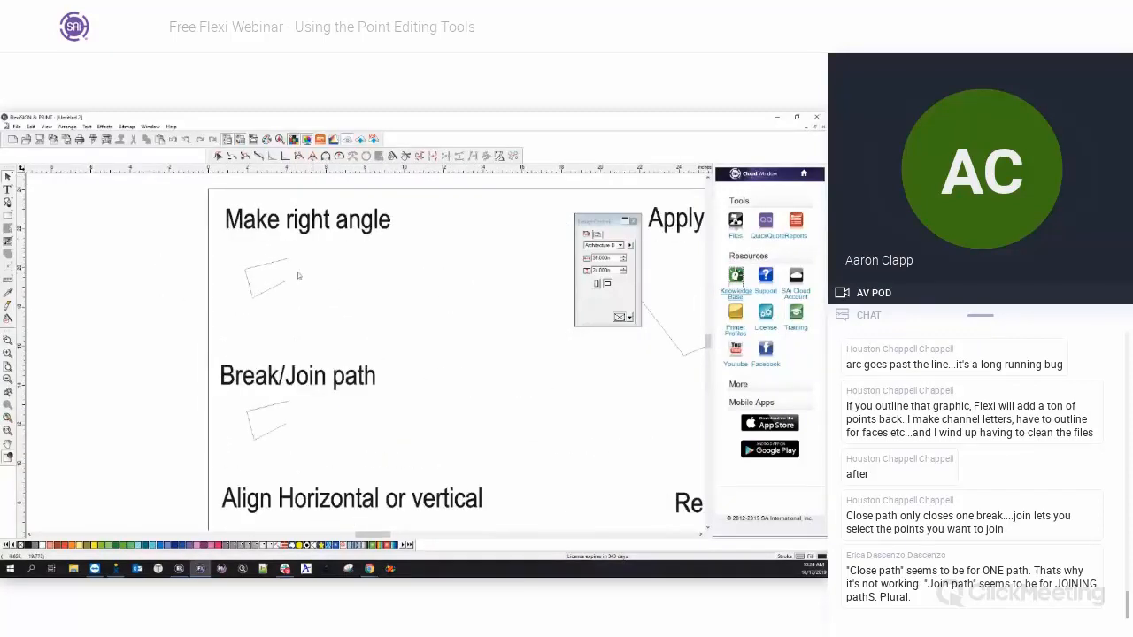
{"action": "scroll", "coordinate": [237, 265], "scroll_direction": "down", "scroll_amount": 1}
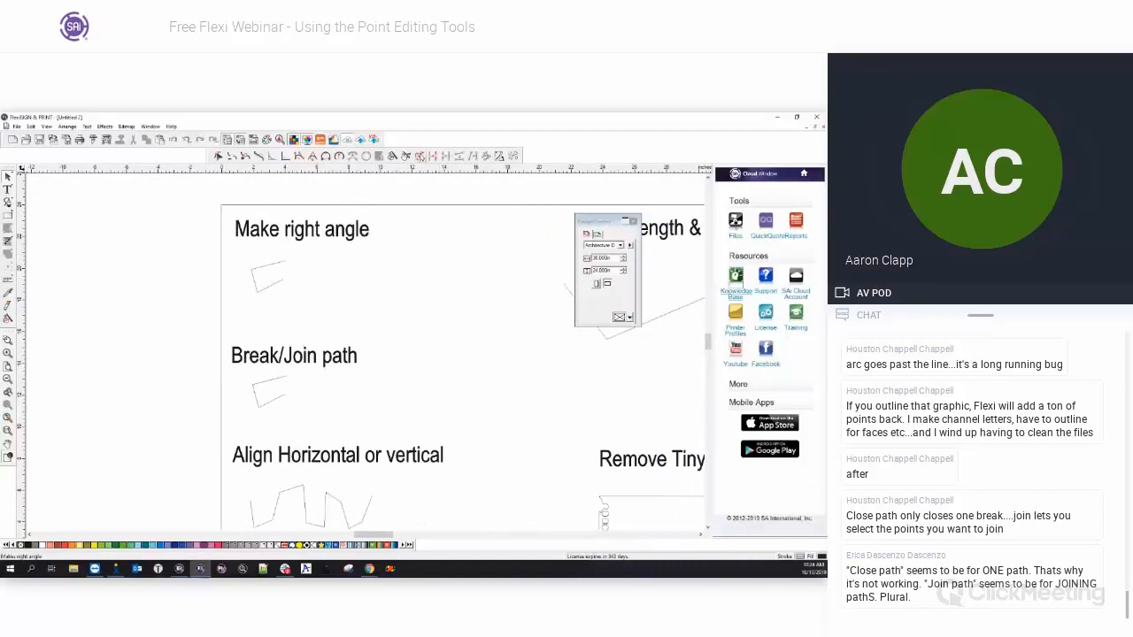
Select the whole shape under the "Make right angle" label, apply Make Right Angle to it and undo the change.
{"action": "left_click", "coordinate": [420, 157]}
{"action": "left_click_drag", "start_coordinate": [229, 250], "coordinate": [305, 303]}
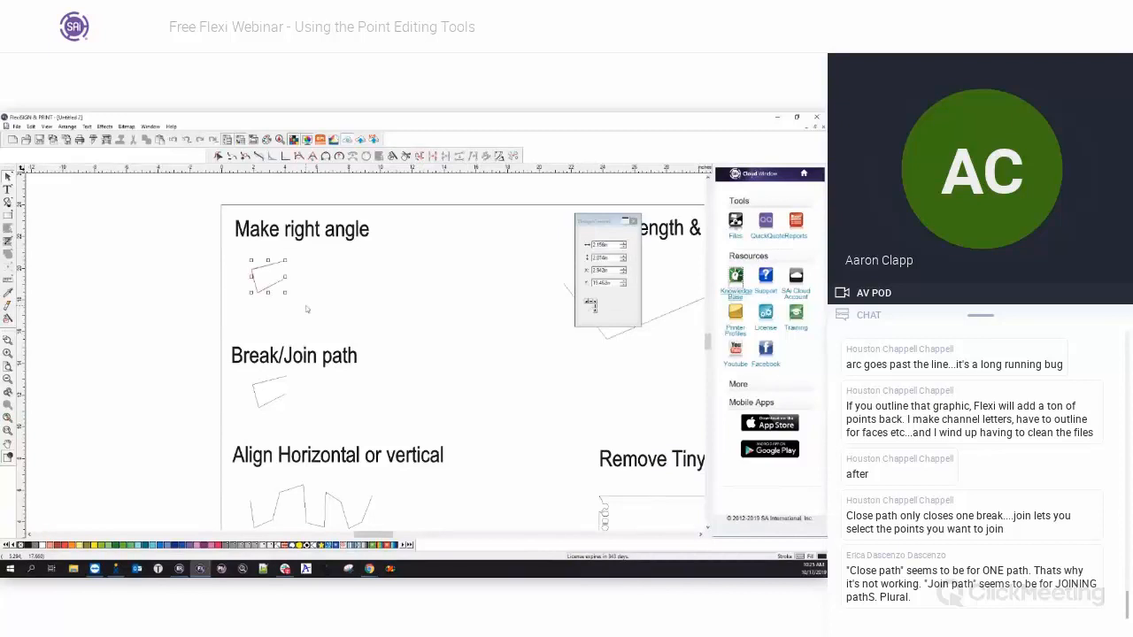
{"action": "left_click", "coordinate": [419, 157]}
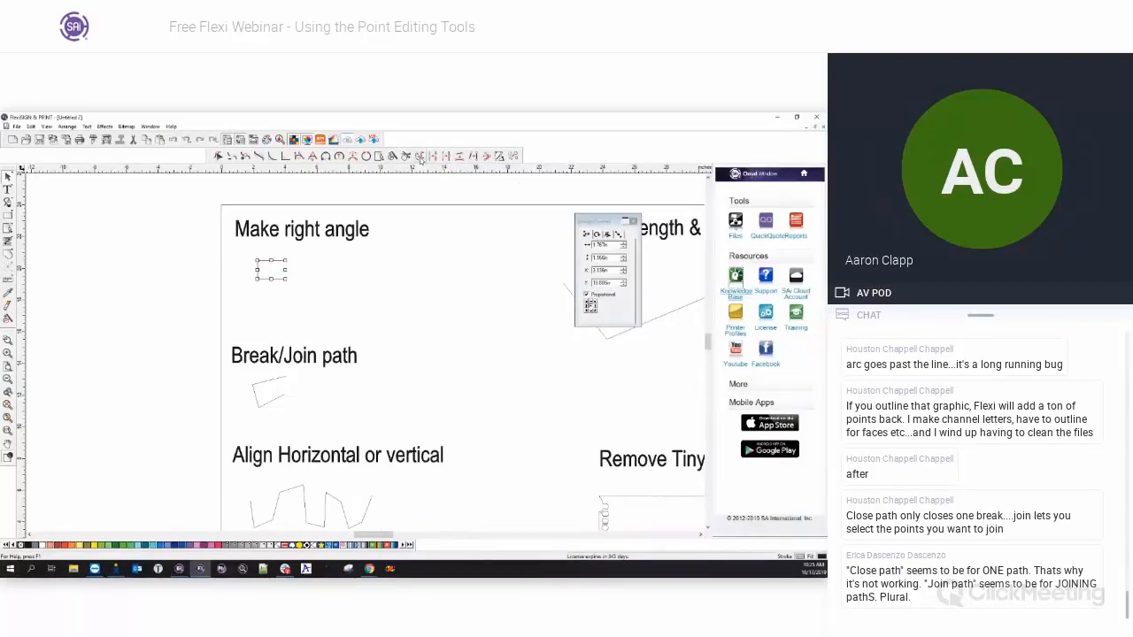
{"action": "key", "text": "ctrl+z"}
Select only the lower-left corner point of the "Make right angle" shape and turn that corner into a right angle.
{"action": "left_click", "coordinate": [221, 158]}
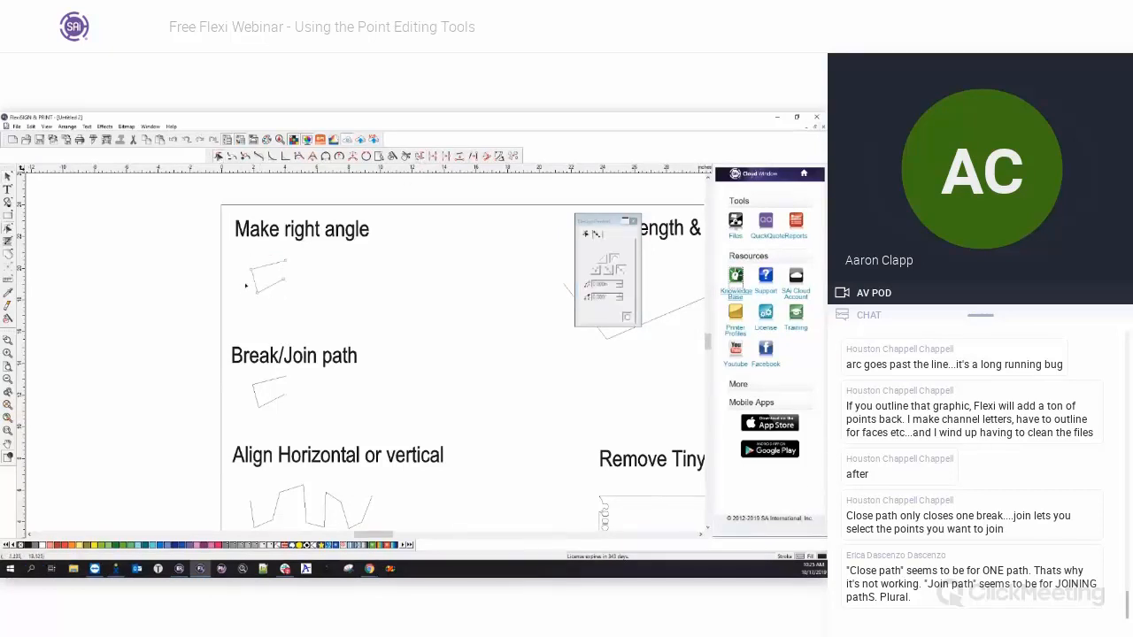
{"action": "left_click", "coordinate": [256, 292]}
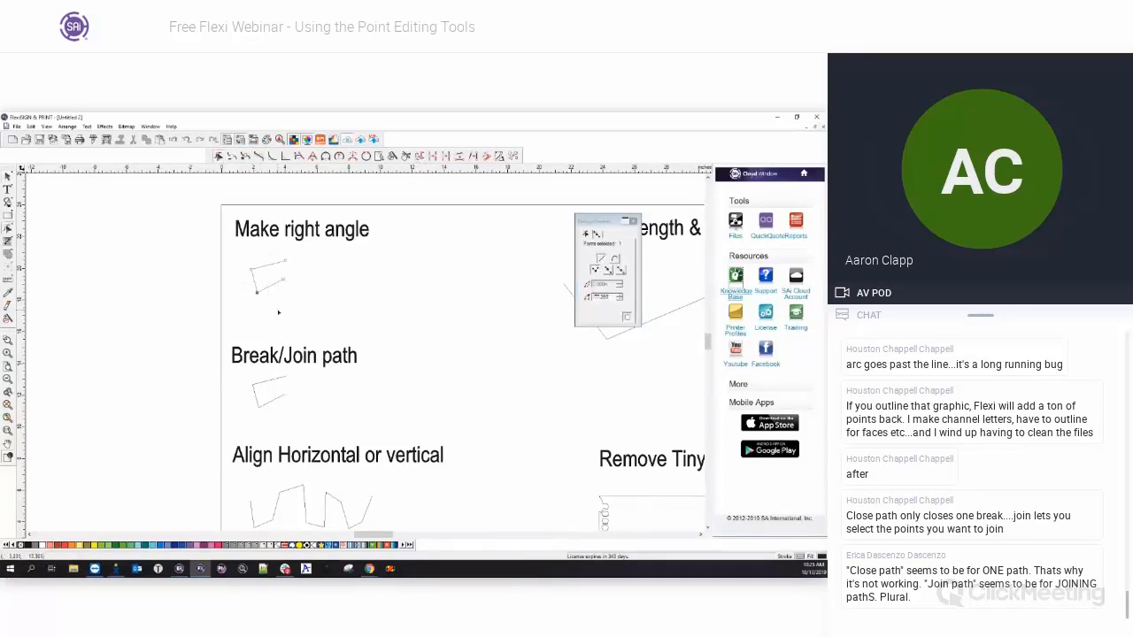
{"action": "left_click", "coordinate": [420, 159]}
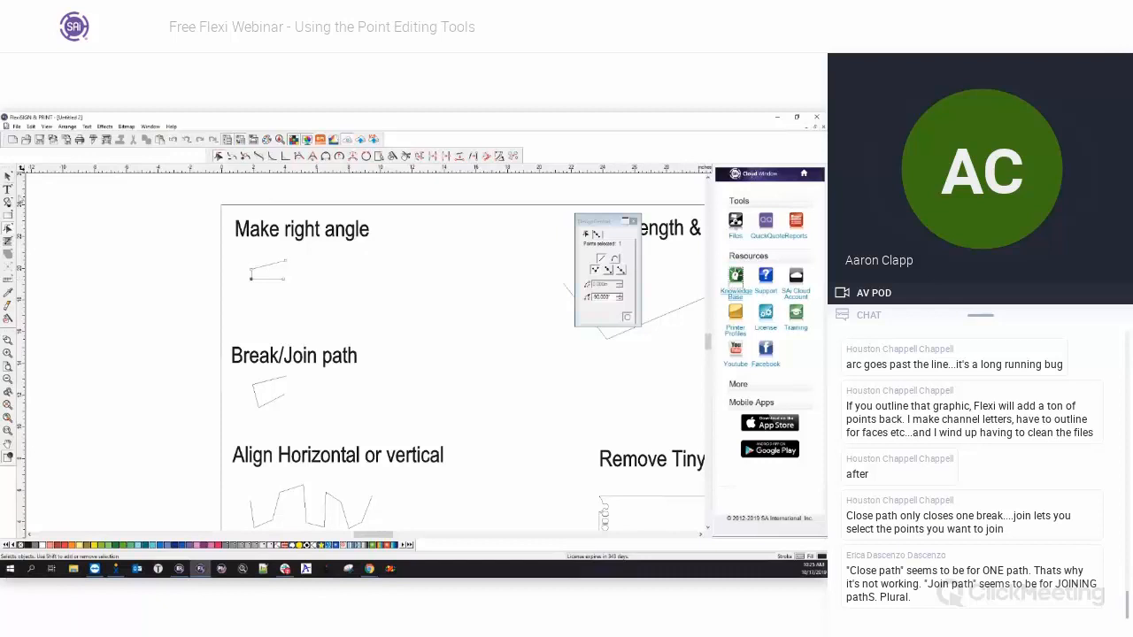
{"action": "left_click", "coordinate": [8, 177]}
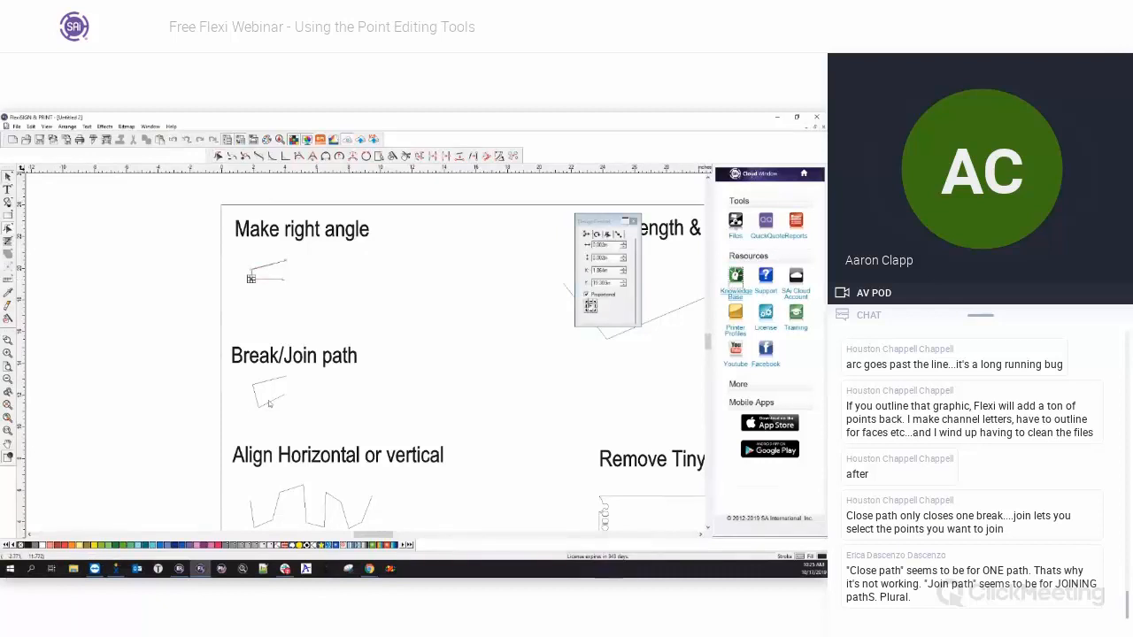
Break the open shape under the "Break/Join path" label along its upper edge and select a resulting piece to check the break.
{"action": "left_click", "coordinate": [270, 402]}
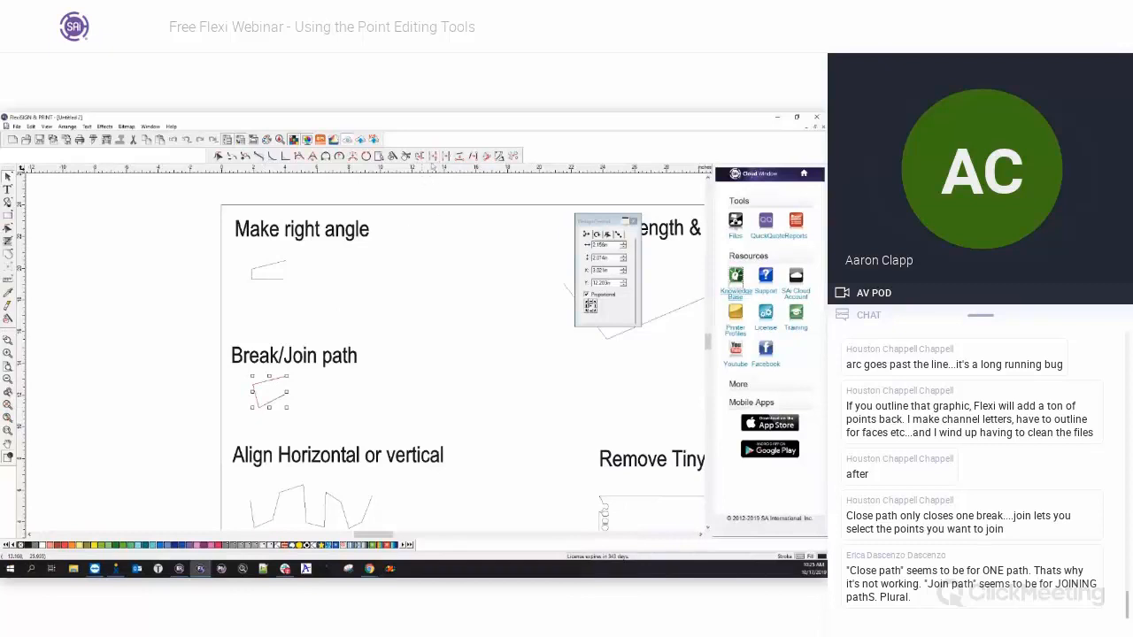
{"action": "left_click", "coordinate": [434, 158]}
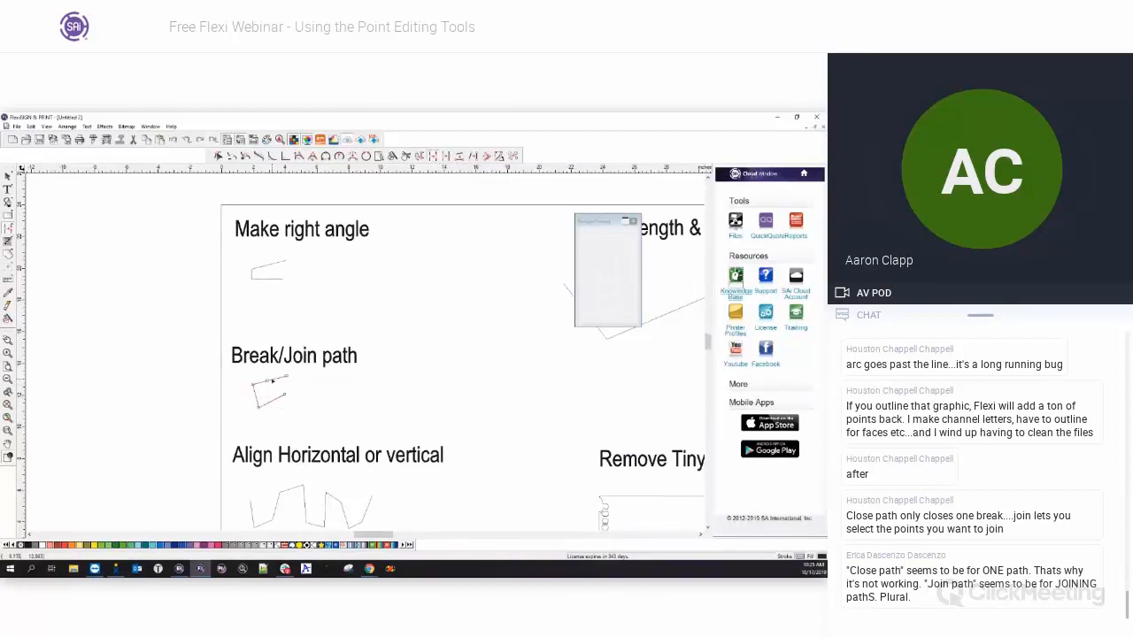
{"action": "left_click", "coordinate": [9, 180]}
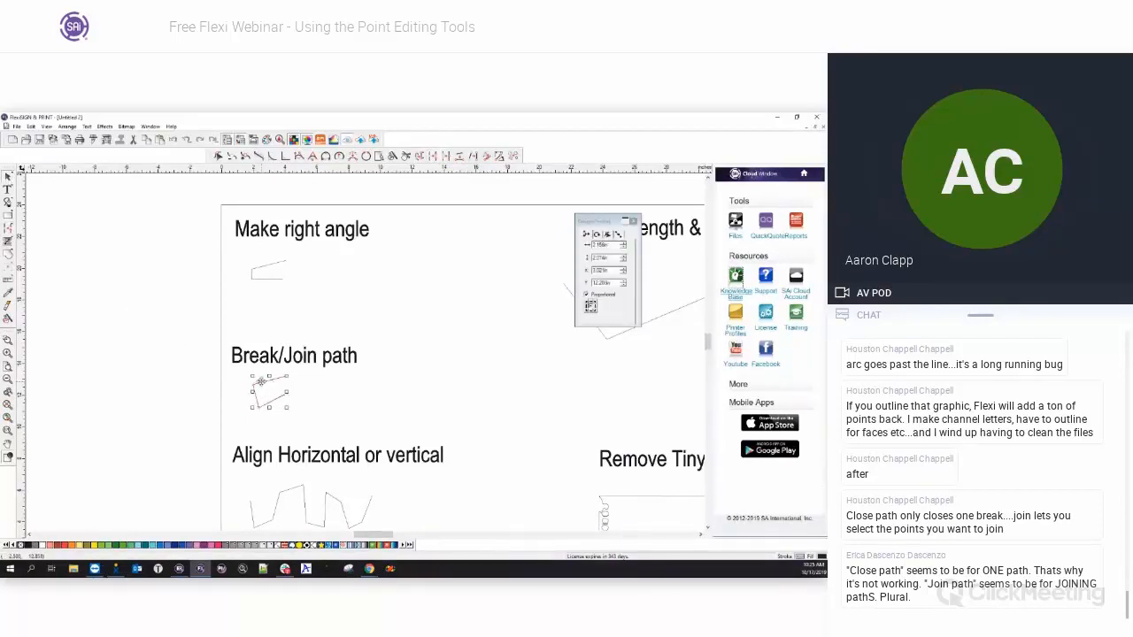
{"action": "left_click", "coordinate": [271, 388]}
{"action": "left_click", "coordinate": [435, 157]}
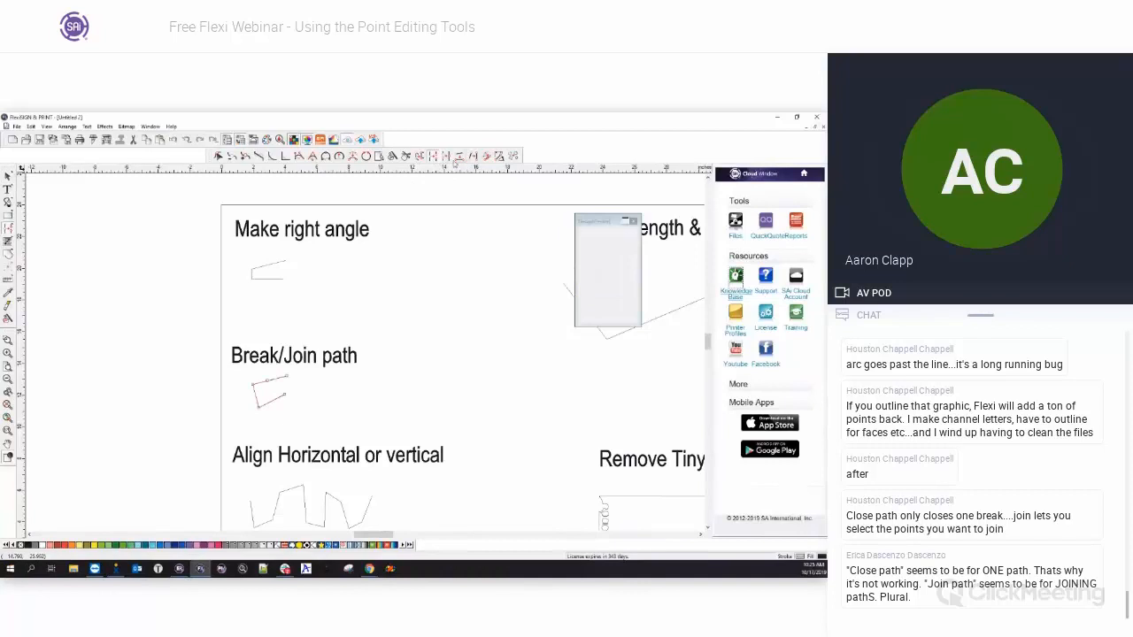
{"action": "right_click", "coordinate": [271, 390]}
{"action": "left_click", "coordinate": [285, 397]}
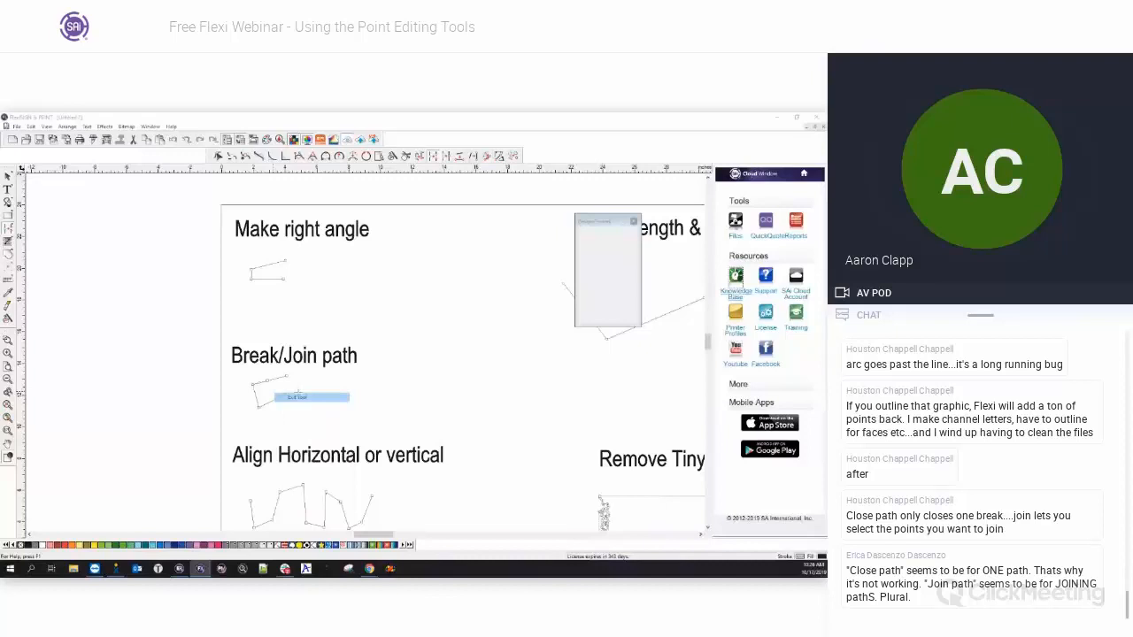
{"action": "left_click", "coordinate": [271, 383]}
{"action": "left_click", "coordinate": [272, 383]}
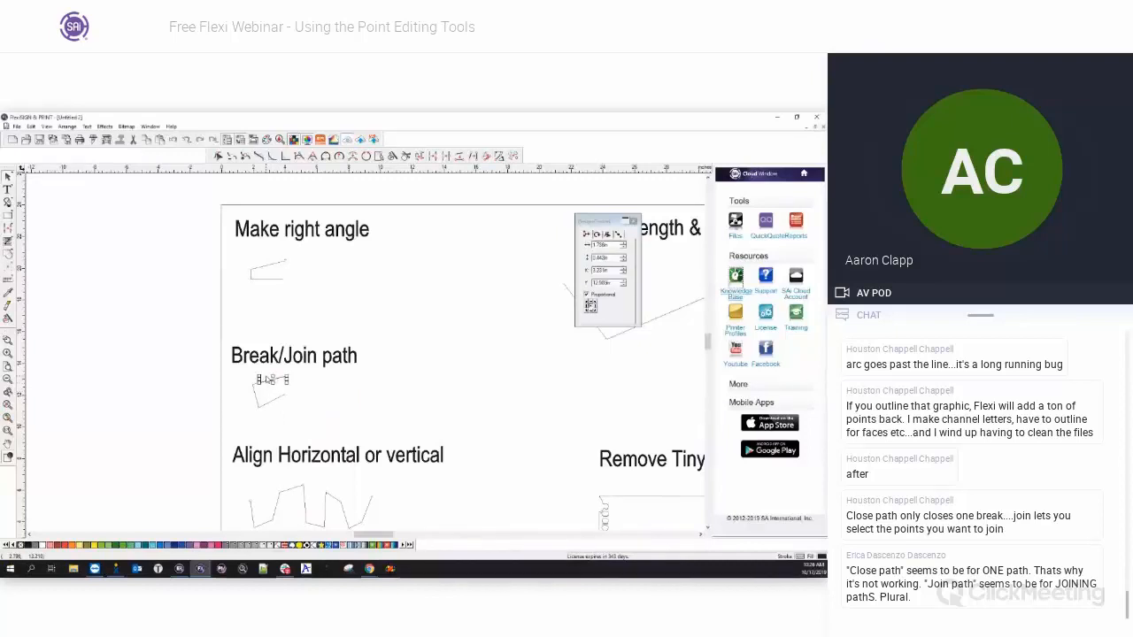
Break the "Break/Join path" shape again on its left edge and exit the break tool.
{"action": "scroll", "coordinate": [263, 406], "scroll_direction": "up", "scroll_amount": 3}
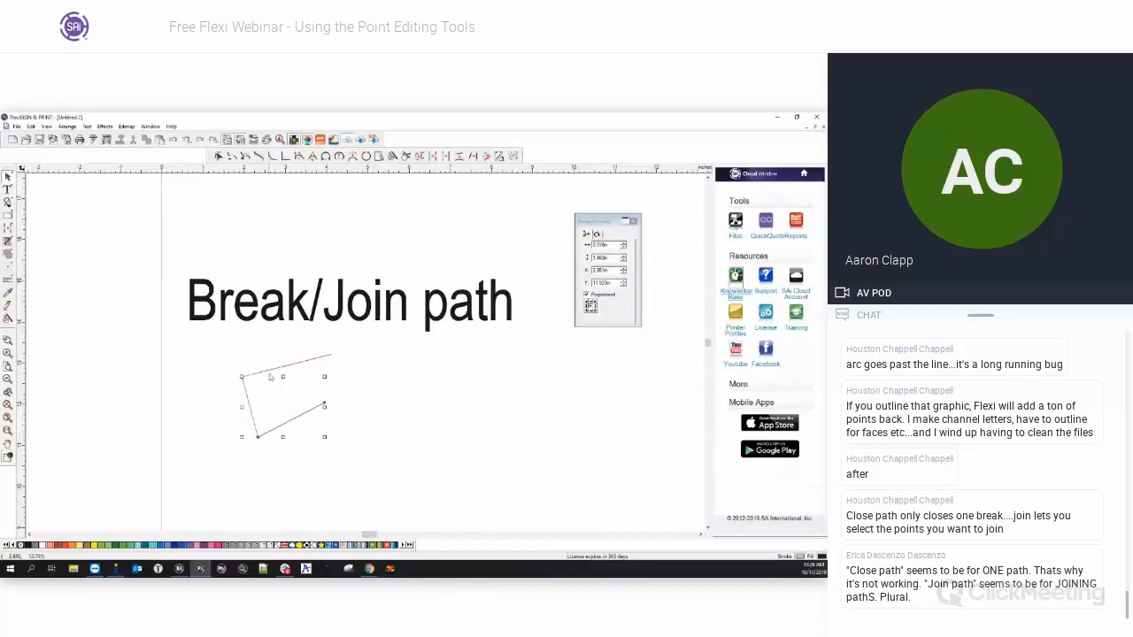
{"action": "left_click", "coordinate": [363, 399]}
{"action": "left_click", "coordinate": [266, 371]}
{"action": "left_click", "coordinate": [433, 156]}
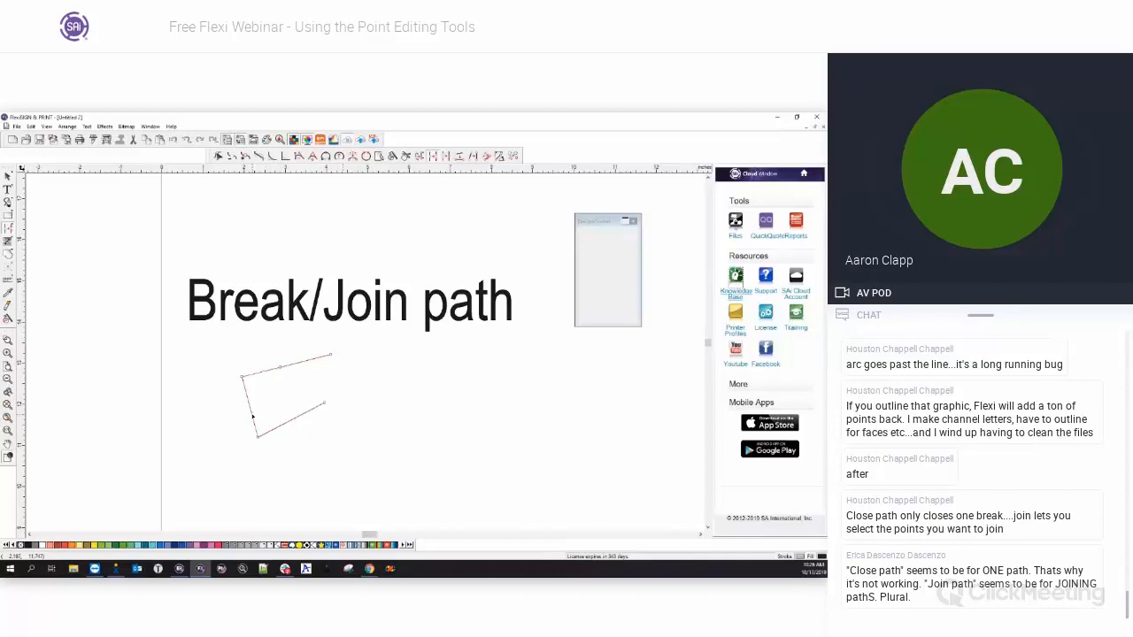
{"action": "right_click", "coordinate": [286, 395]}
{"action": "left_click", "coordinate": [307, 399]}
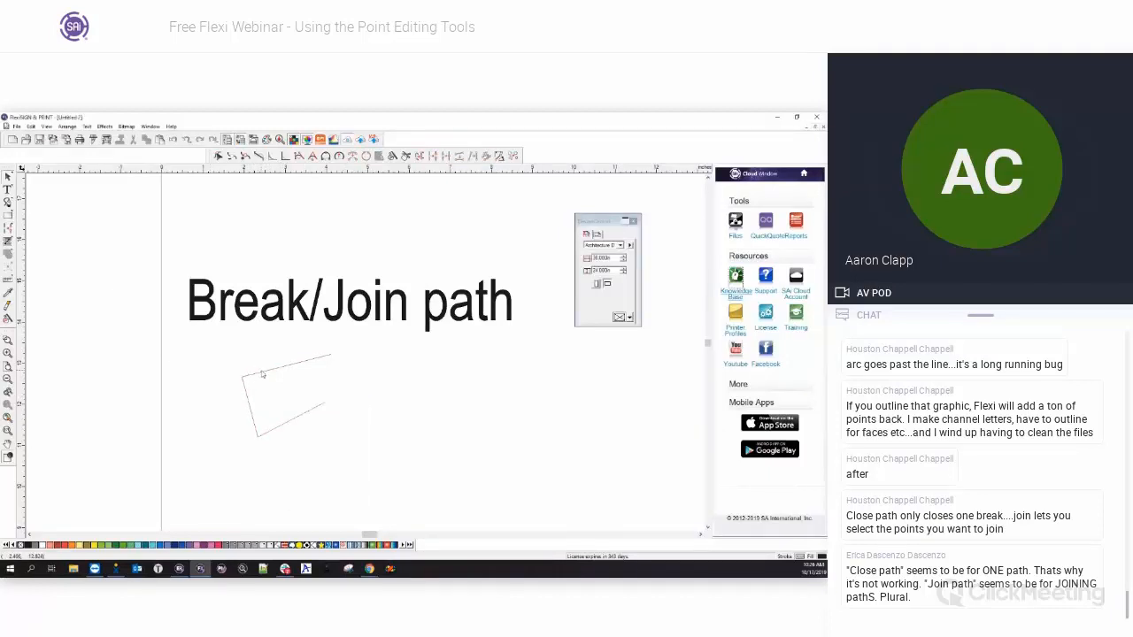
Move the upper and left pieces of the broken path away from the rest, and undo both moves.
{"action": "left_click", "coordinate": [262, 373]}
{"action": "left_click_drag", "start_coordinate": [291, 366], "coordinate": [313, 370]}
{"action": "left_click", "coordinate": [251, 404]}
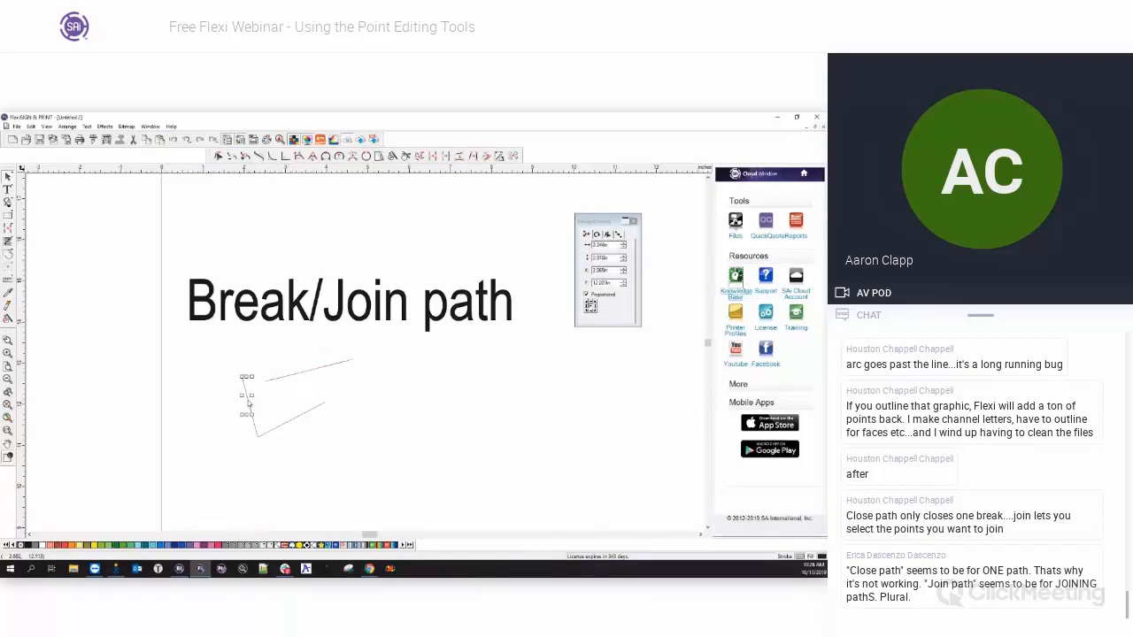
{"action": "left_click_drag", "start_coordinate": [251, 404], "coordinate": [214, 399]}
{"action": "key", "text": "ctrl+z"}
{"action": "key", "text": "ctrl+z"}
Select all pieces of the "Break/Join path" shape and reconnect them with the join path tool.
{"action": "left_click", "coordinate": [290, 373]}
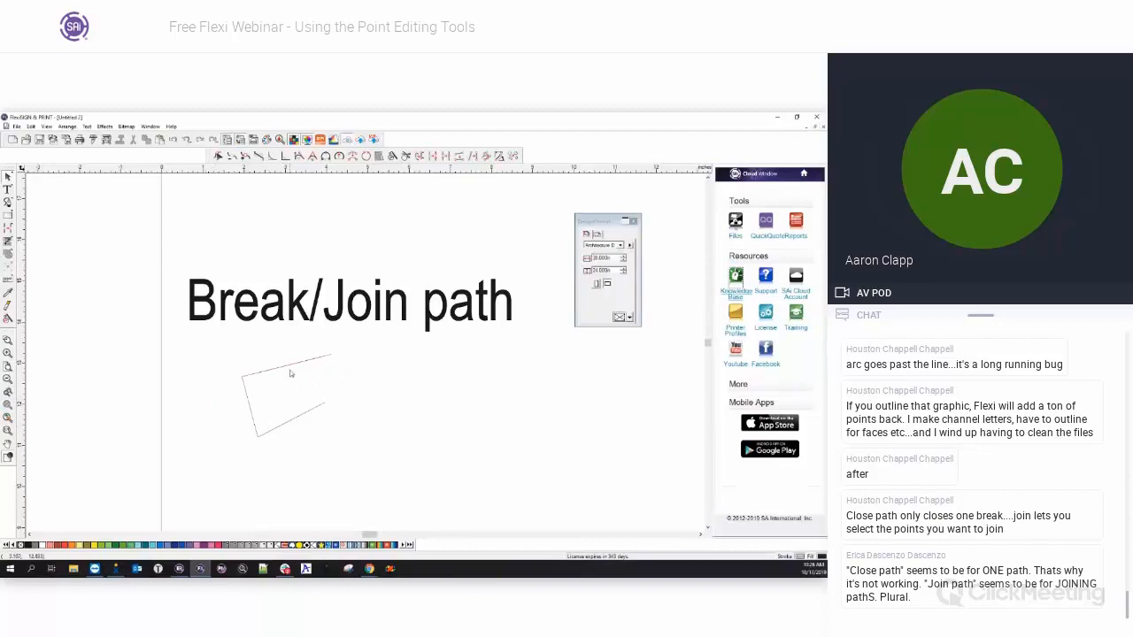
{"action": "left_click", "coordinate": [266, 430]}
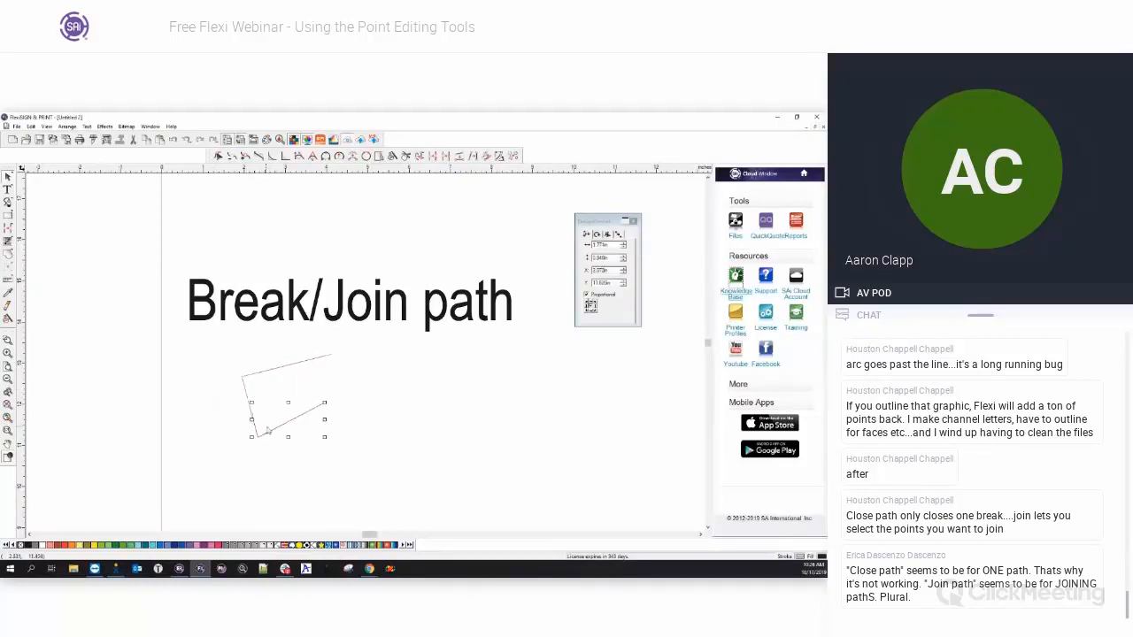
{"action": "left_click_drag", "start_coordinate": [221, 357], "coordinate": [383, 459]}
{"action": "left_click", "coordinate": [446, 157]}
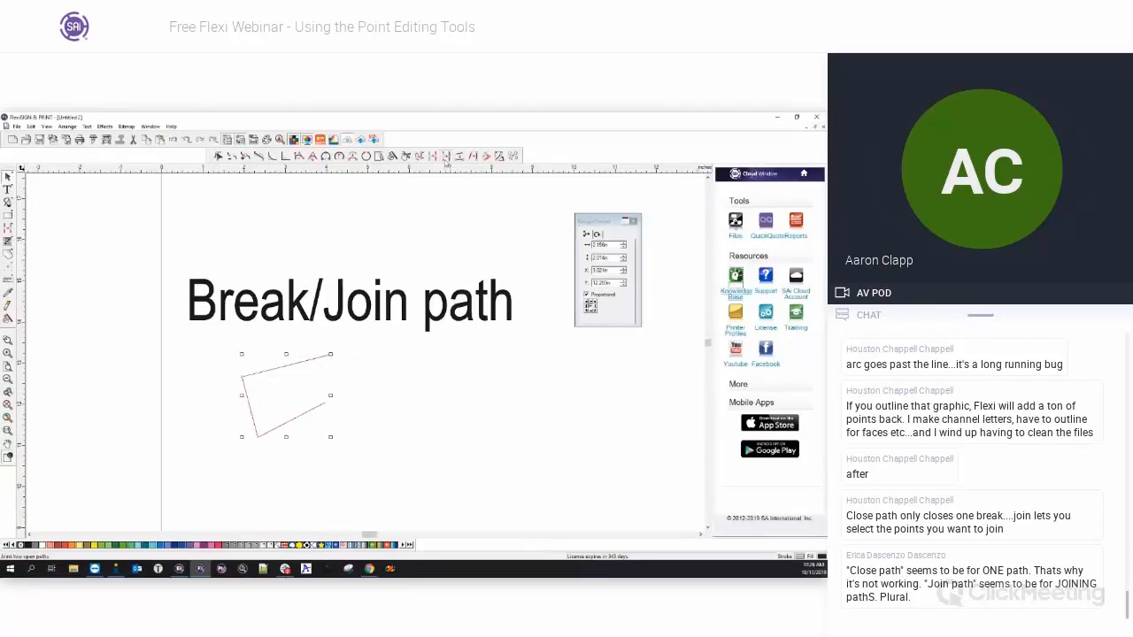
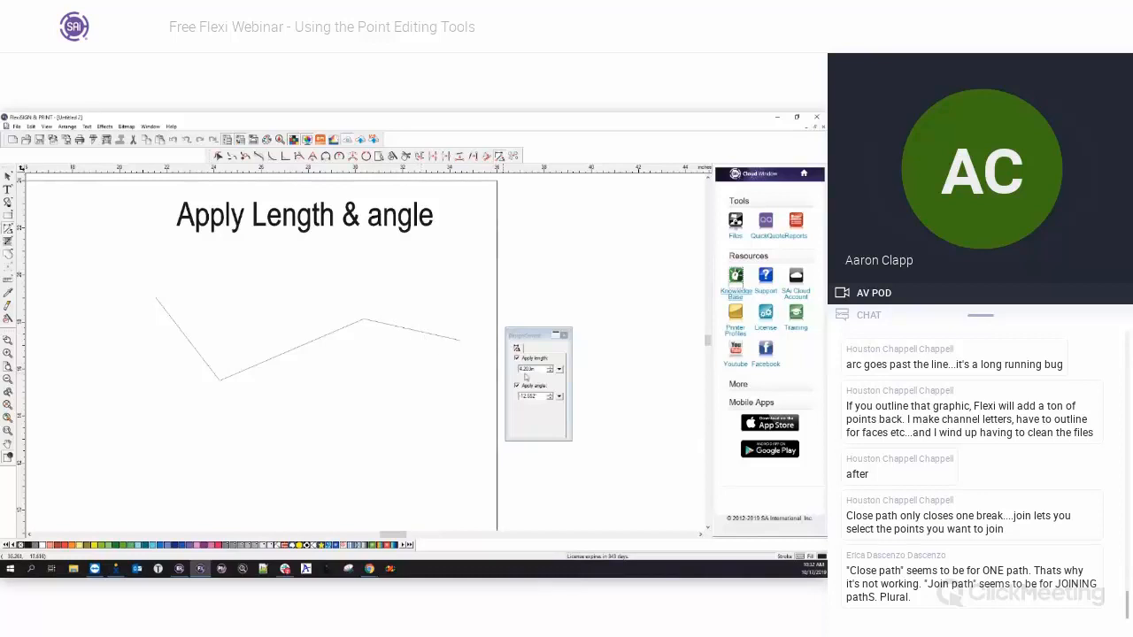
Apply a length of 2.5 in to the rightmost segment of the zigzag line under the "Apply Length & angle" label.
{"action": "left_click_drag", "start_coordinate": [546, 370], "coordinate": [504, 373]}
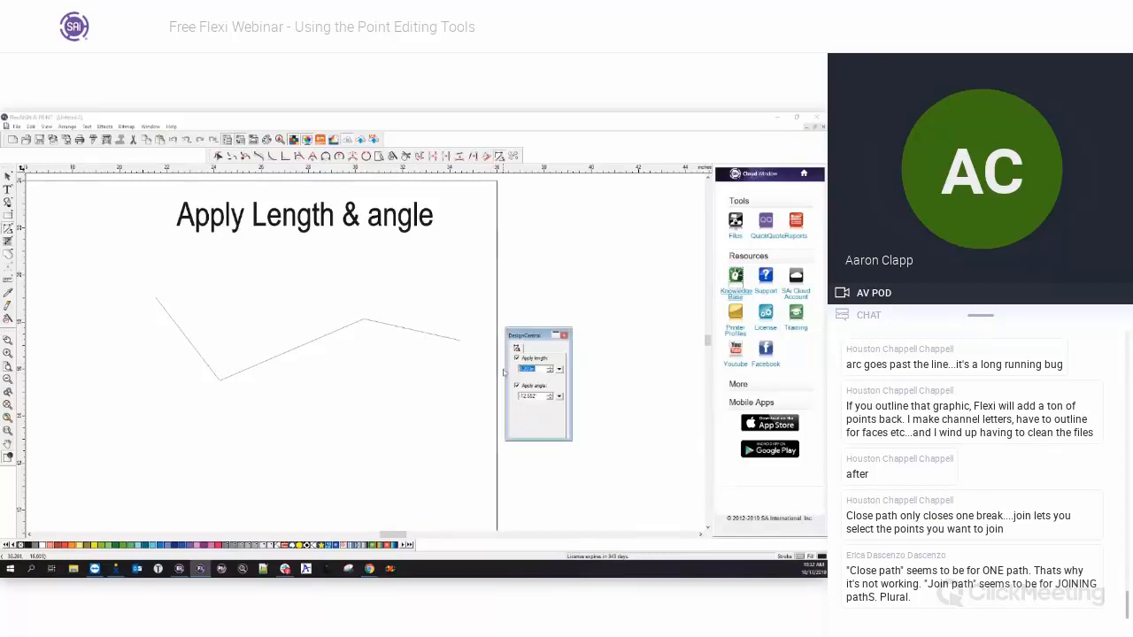
{"action": "type", "text": "4"}
{"action": "left_click", "coordinate": [420, 331]}
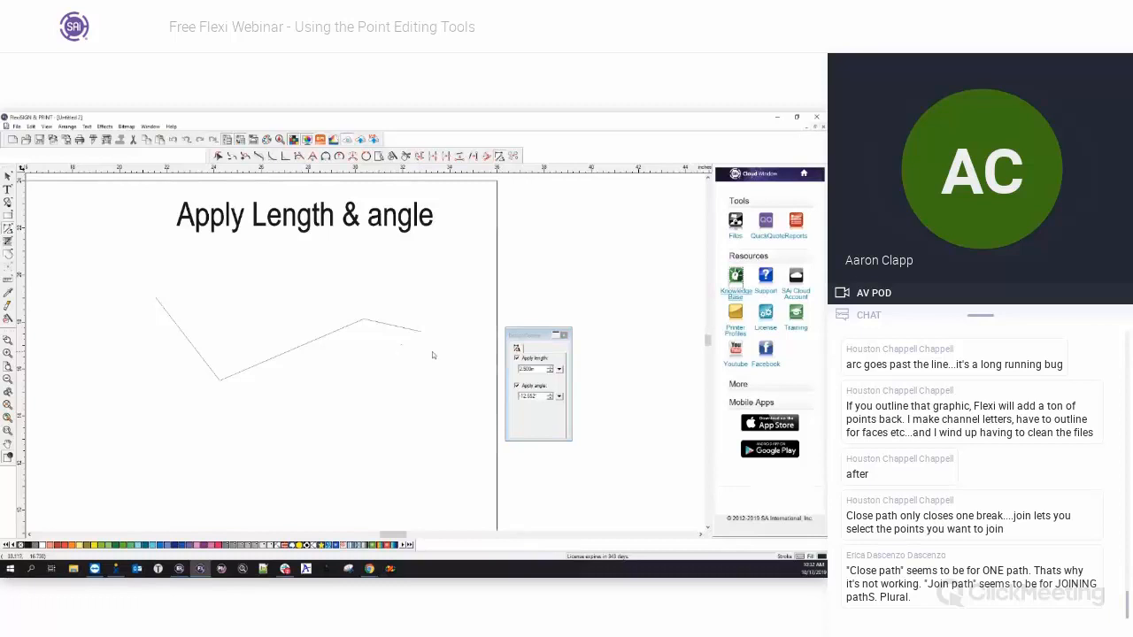
Apply a length of 6.5 in to the zigzag line's rightmost segment and move the DesignCentral window clear of the line.
{"action": "left_click_drag", "start_coordinate": [539, 370], "coordinate": [483, 373]}
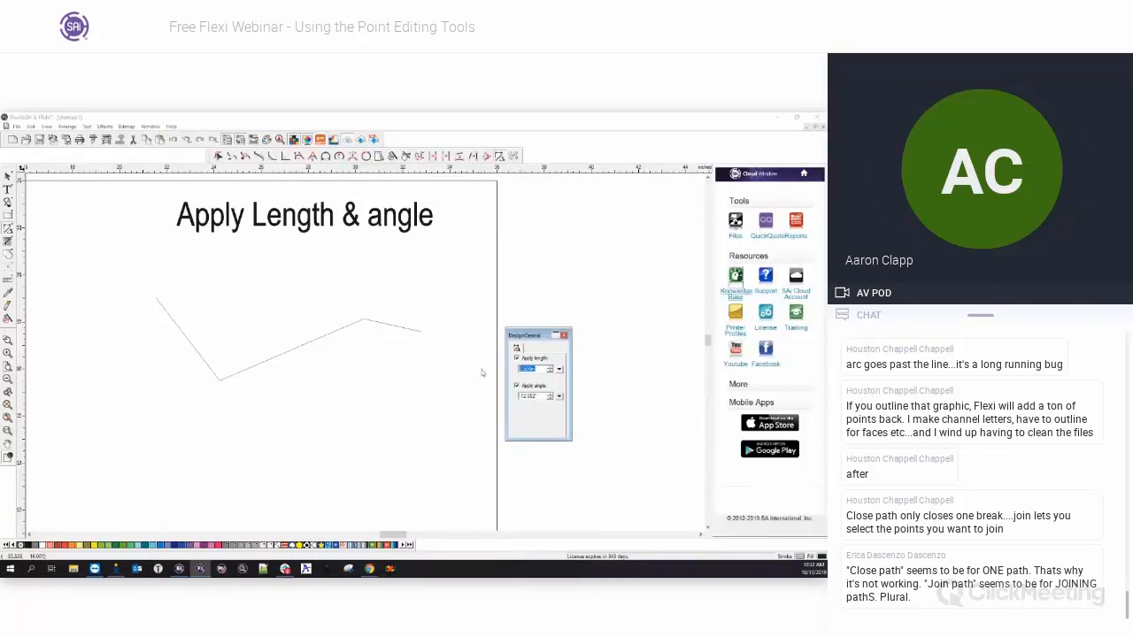
{"action": "type", "text": "5.5"}
{"action": "left_click", "coordinate": [374, 324]}
{"action": "left_click_drag", "start_coordinate": [543, 335], "coordinate": [615, 315]}
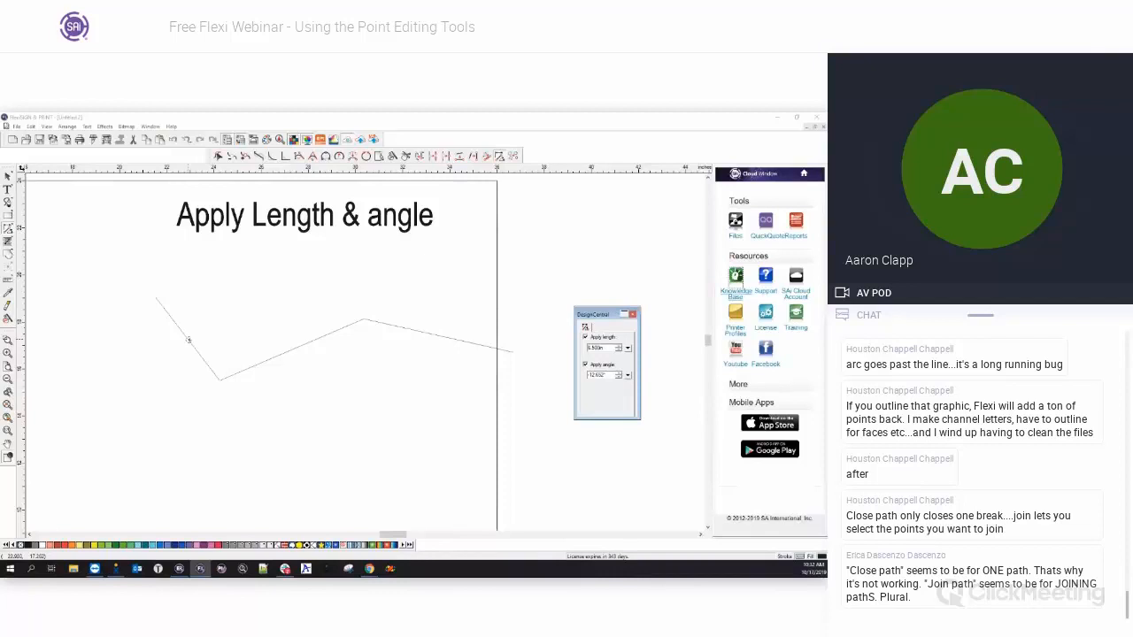
Acquire the length and angle of the zigzag line's leftmost segment, then those of its rightmost segment.
{"action": "left_click", "coordinate": [187, 339]}
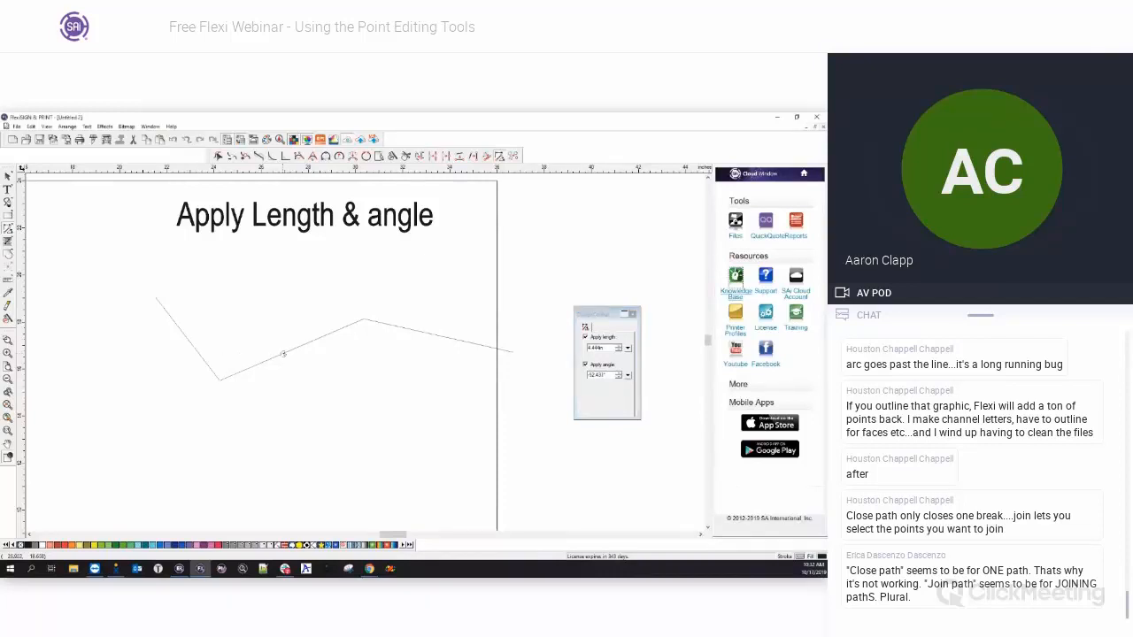
{"action": "left_click", "coordinate": [430, 334]}
{"action": "left_click", "coordinate": [430, 334]}
{"action": "scroll", "coordinate": [379, 361], "scroll_direction": "down", "scroll_amount": 2}
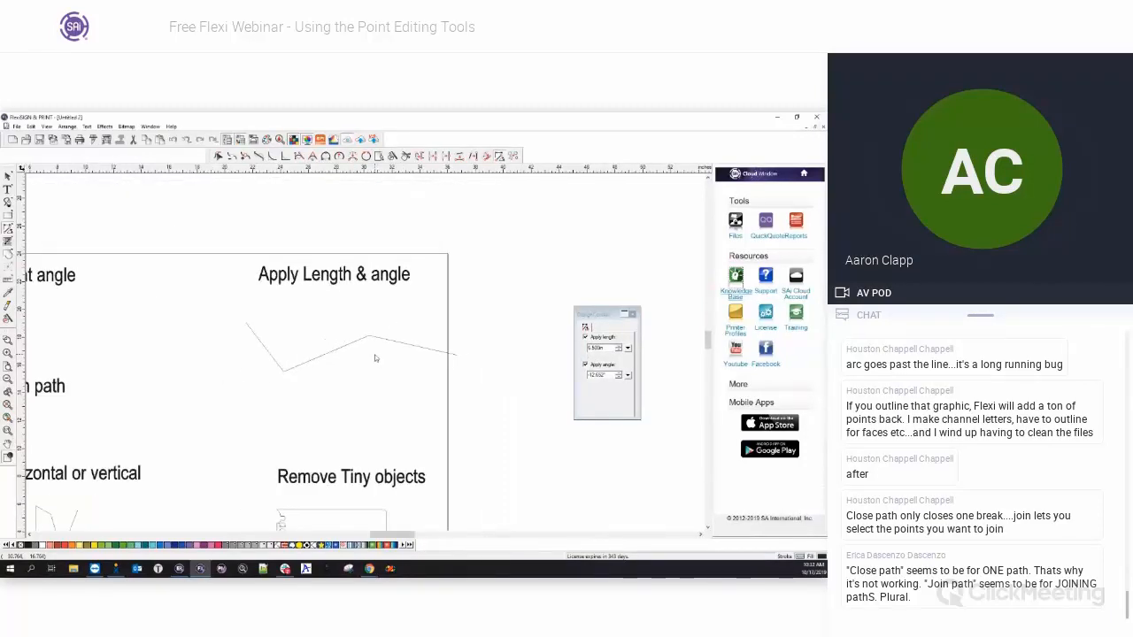
View the preset choices offered for the applied length and the applied angle, leaving both values as they are.
{"action": "left_click", "coordinate": [627, 348]}
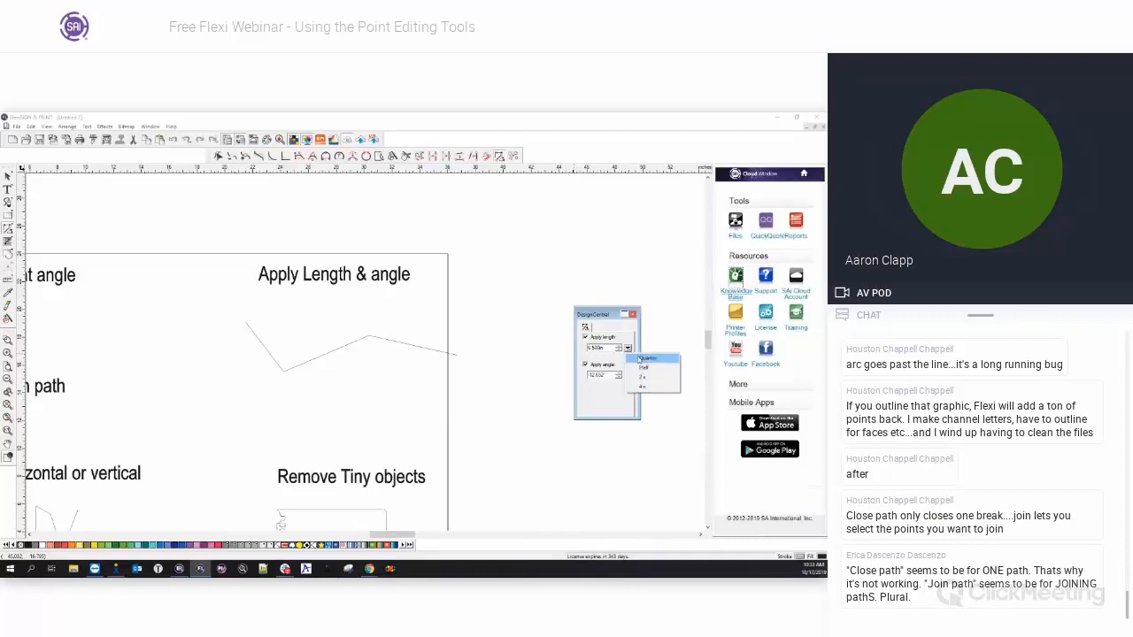
{"action": "left_click", "coordinate": [622, 404]}
{"action": "left_click", "coordinate": [628, 376]}
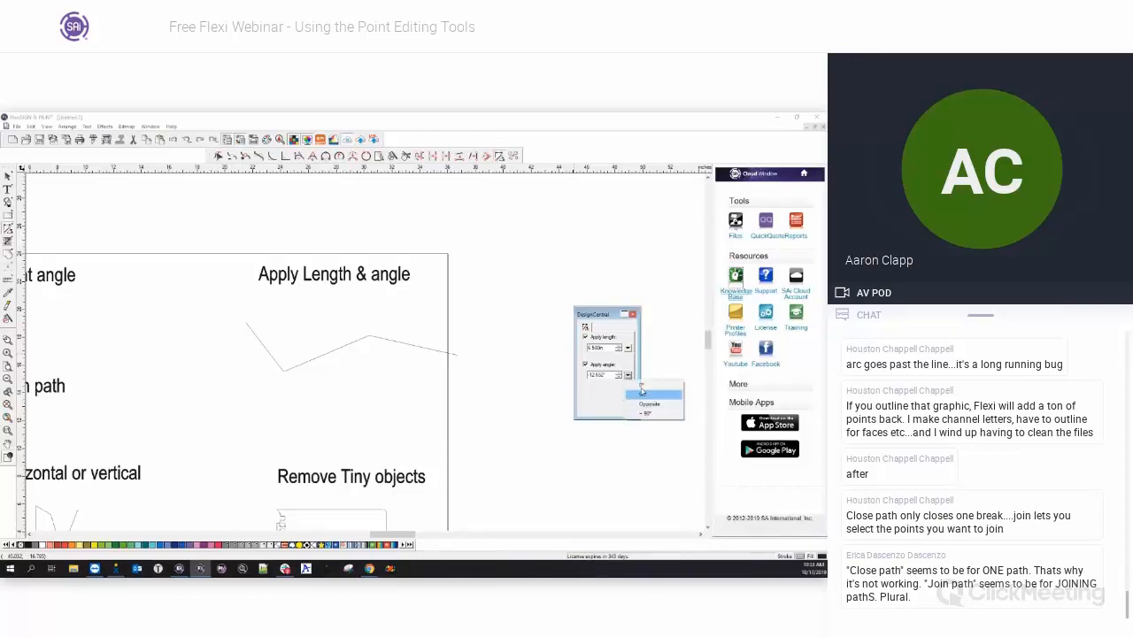
{"action": "left_click", "coordinate": [593, 404]}
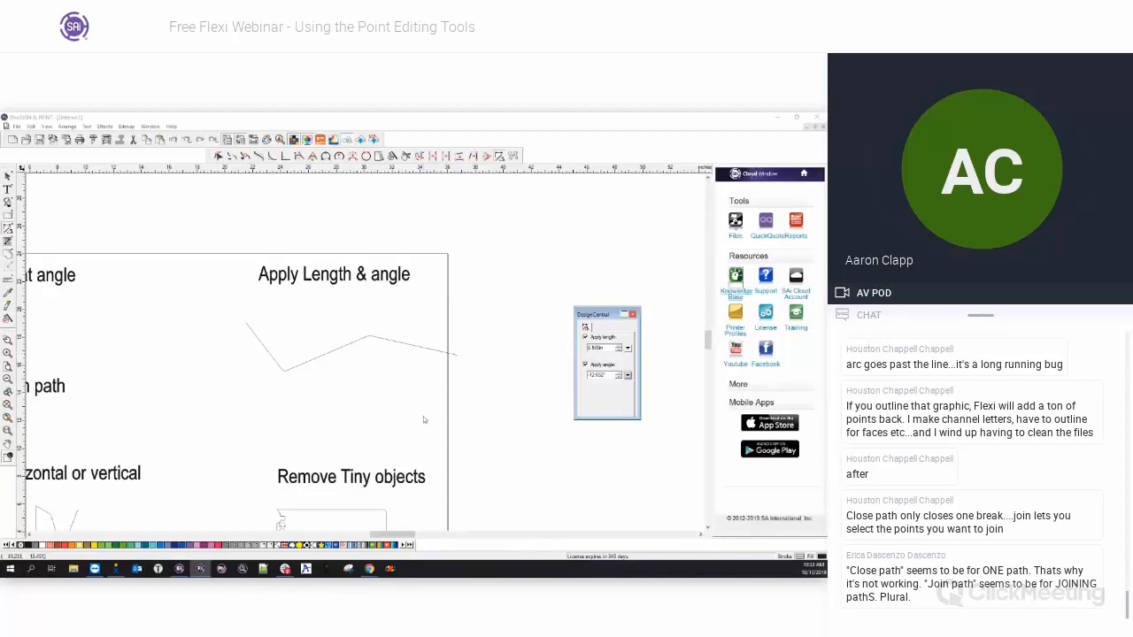
Examine the stray fragments along the ragged edge of the "Remove Tiny objects" shape and select one tiny fragment beside a hole.
{"action": "scroll", "coordinate": [454, 386], "scroll_direction": "down", "scroll_amount": 3}
{"action": "scroll", "coordinate": [454, 386], "scroll_direction": "down", "scroll_amount": 1}
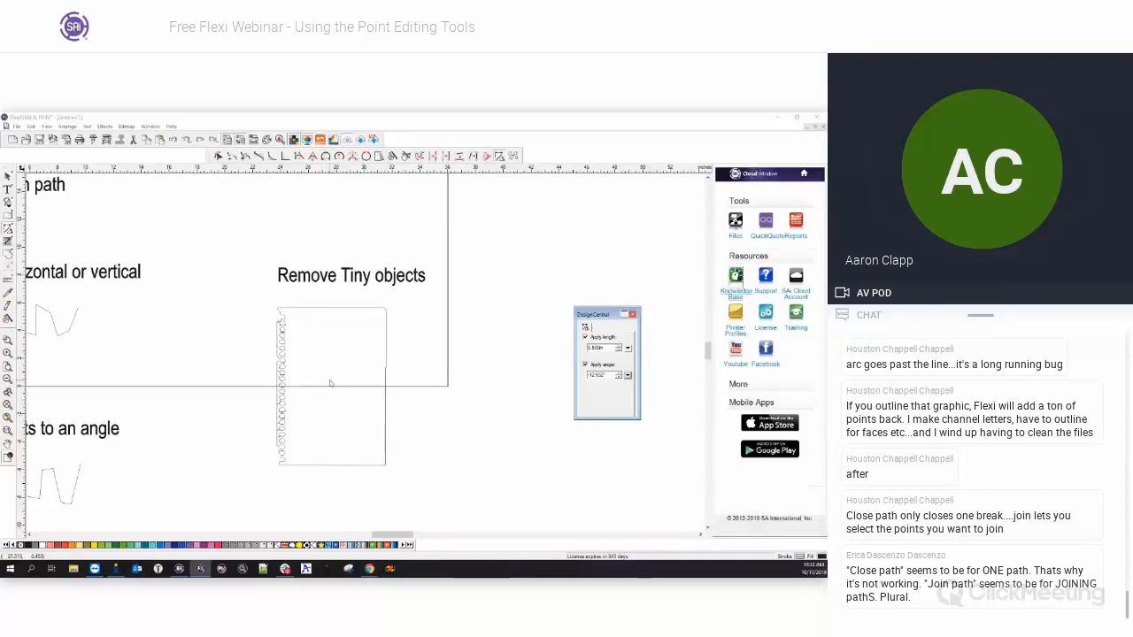
{"action": "scroll", "coordinate": [329, 383], "scroll_direction": "up", "scroll_amount": 1}
{"action": "scroll", "coordinate": [262, 453], "scroll_direction": "up", "scroll_amount": 2}
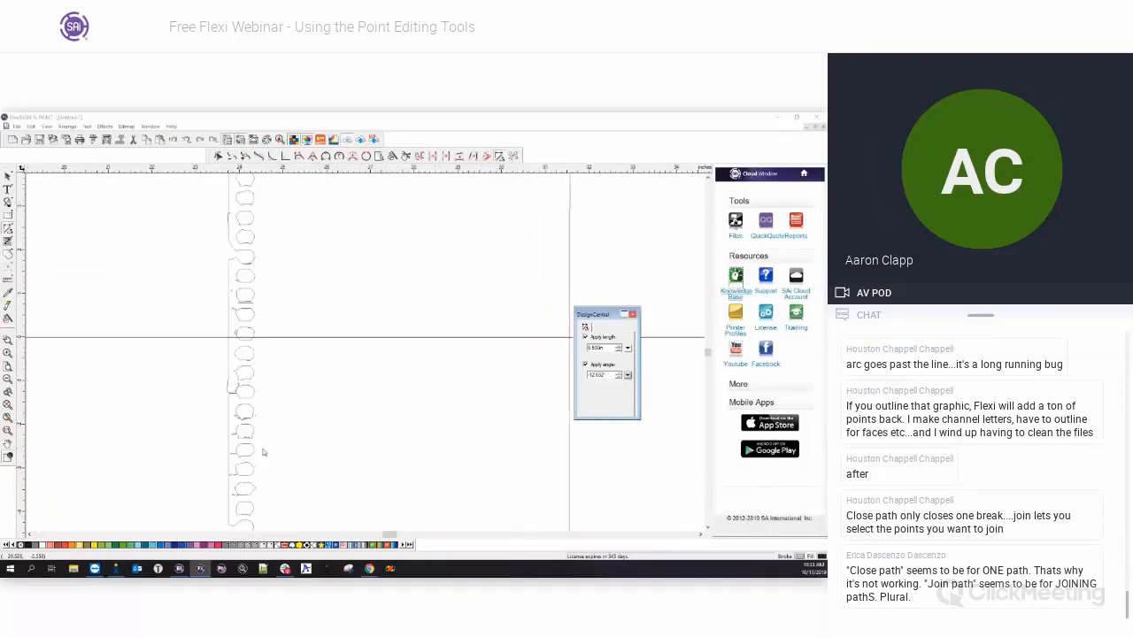
{"action": "scroll", "coordinate": [263, 452], "scroll_direction": "up", "scroll_amount": 1}
{"action": "scroll", "coordinate": [253, 390], "scroll_direction": "up", "scroll_amount": 1}
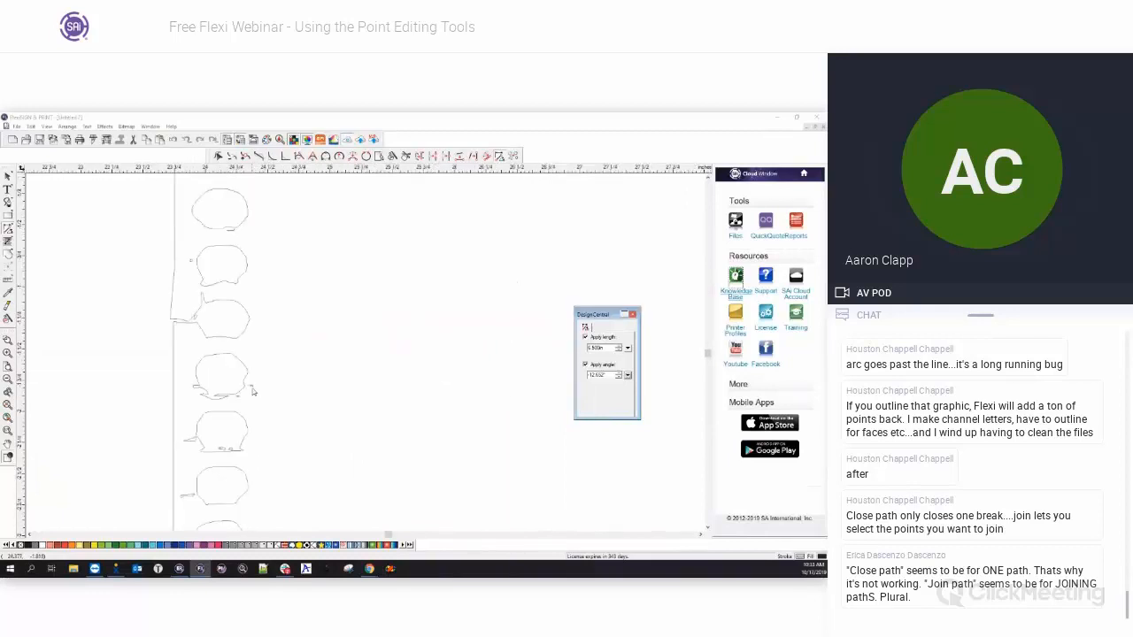
{"action": "scroll", "coordinate": [253, 391], "scroll_direction": "up", "scroll_amount": 1}
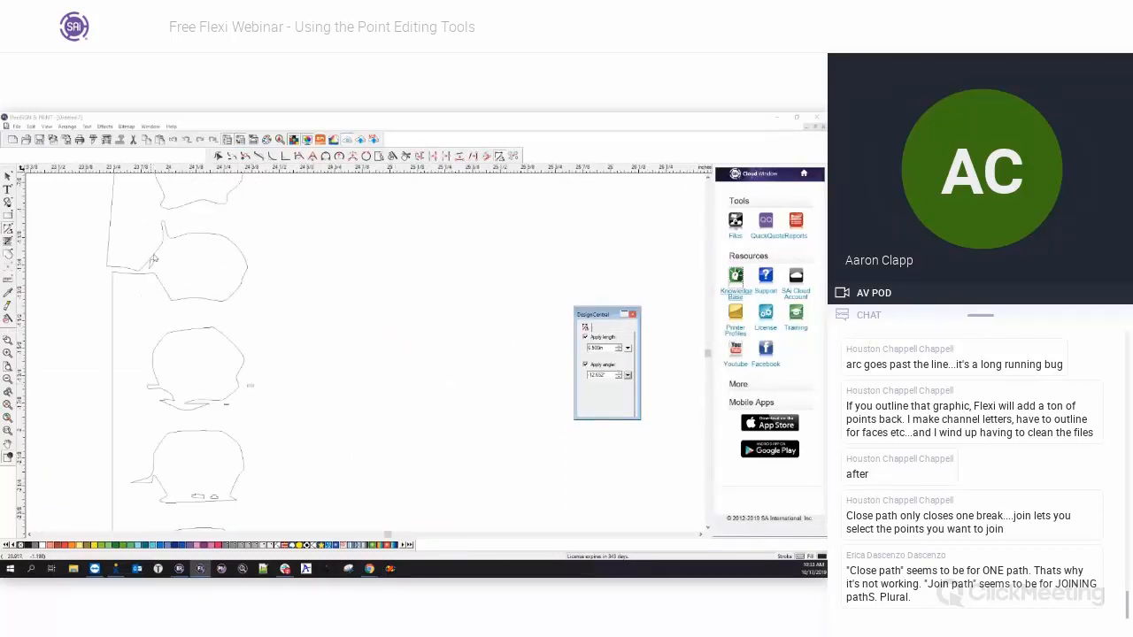
{"action": "scroll", "coordinate": [220, 418], "scroll_direction": "down", "scroll_amount": 3}
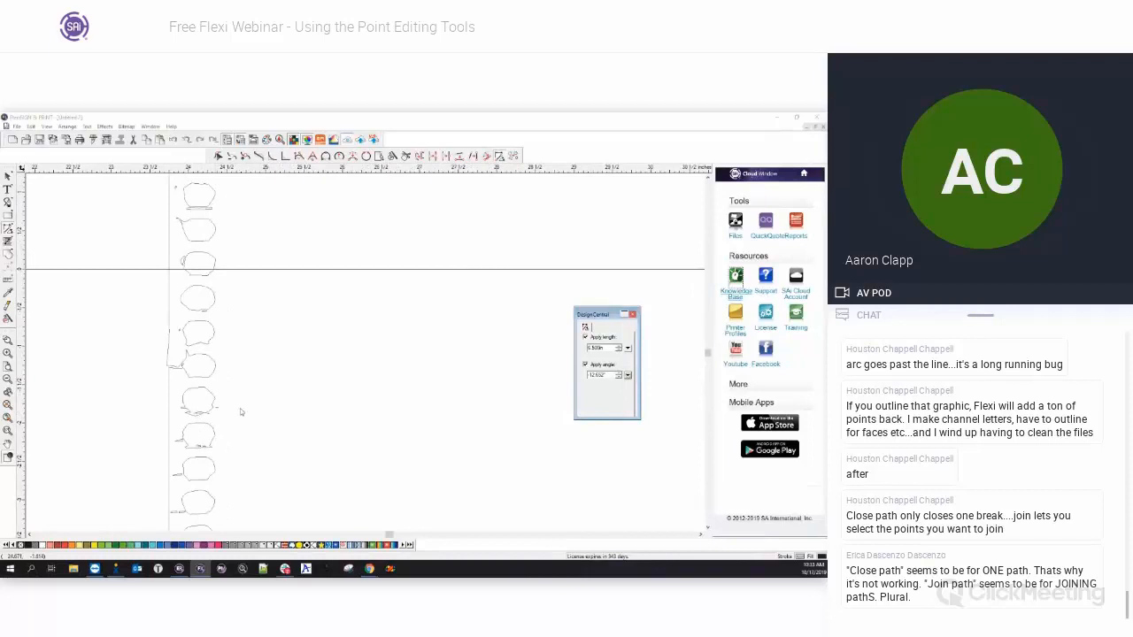
{"action": "left_click", "coordinate": [8, 177]}
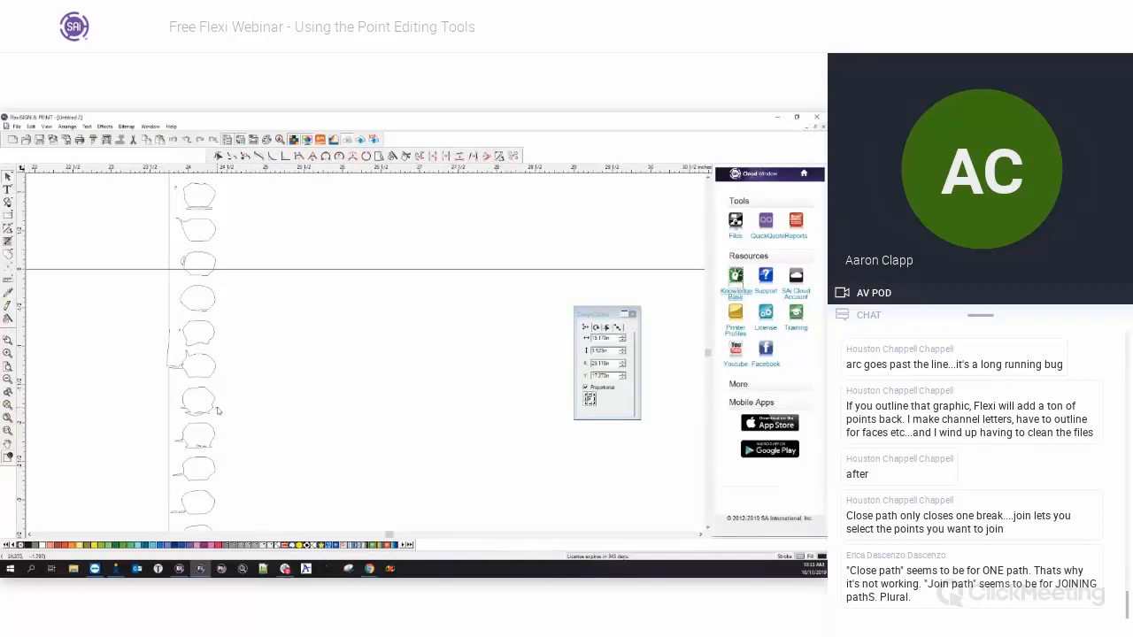
{"action": "scroll", "coordinate": [299, 419], "scroll_direction": "down", "scroll_amount": 2}
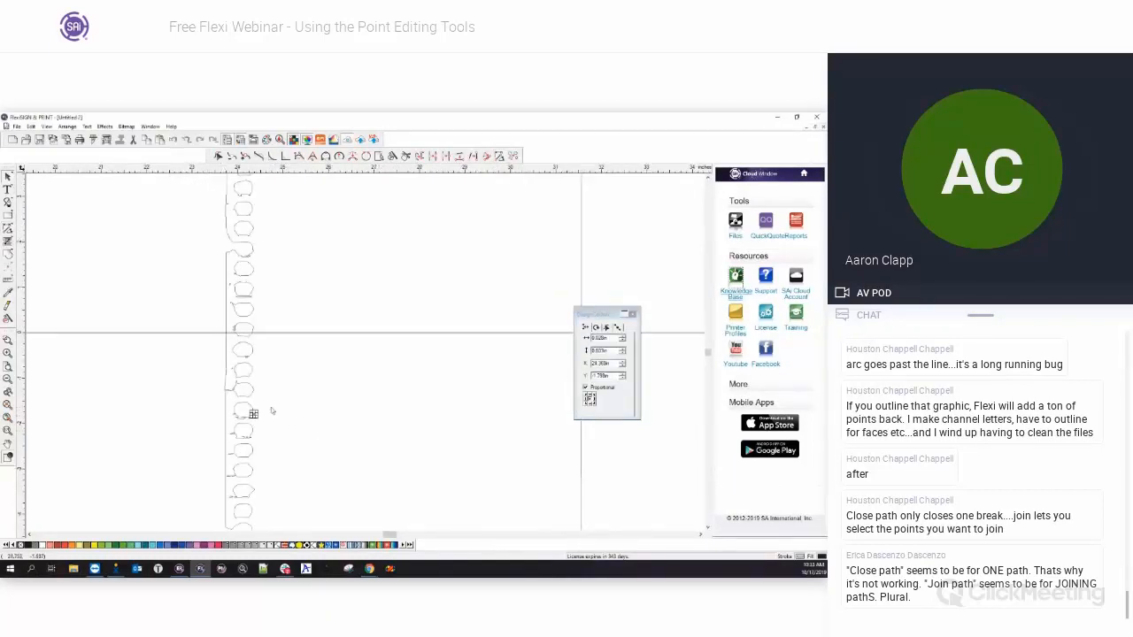
{"action": "scroll", "coordinate": [259, 412], "scroll_direction": "down", "scroll_amount": 2}
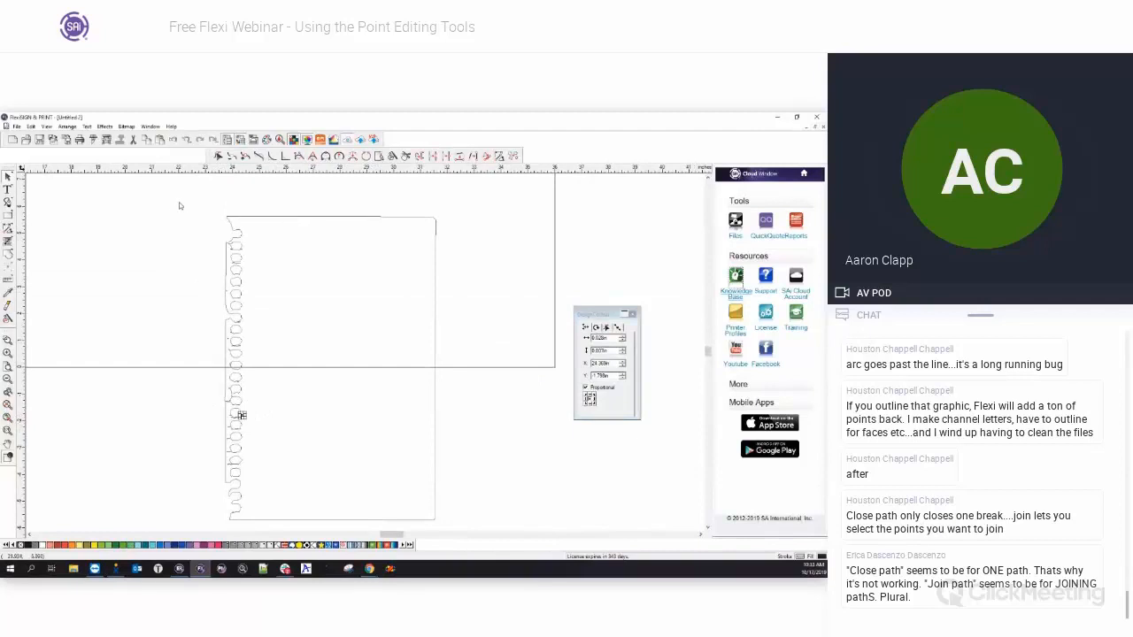
Select the whole notebook-page shape, run Remove Tiny Objects with the preset threshold, and inspect the ragged edge.
{"action": "left_click_drag", "start_coordinate": [198, 192], "coordinate": [453, 520]}
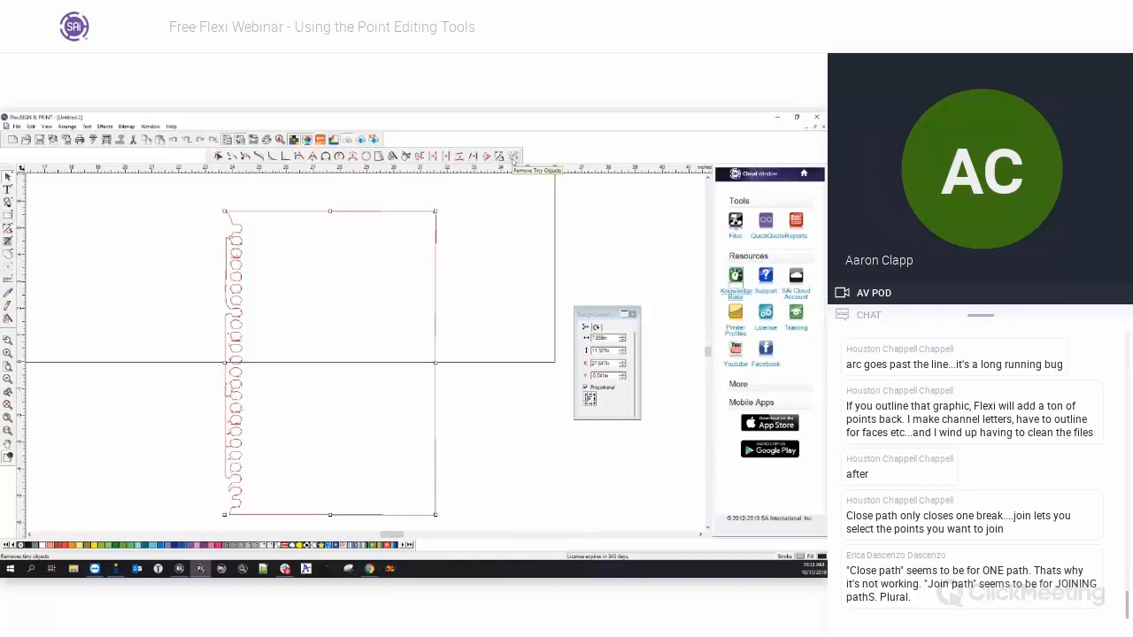
{"action": "left_click", "coordinate": [512, 156]}
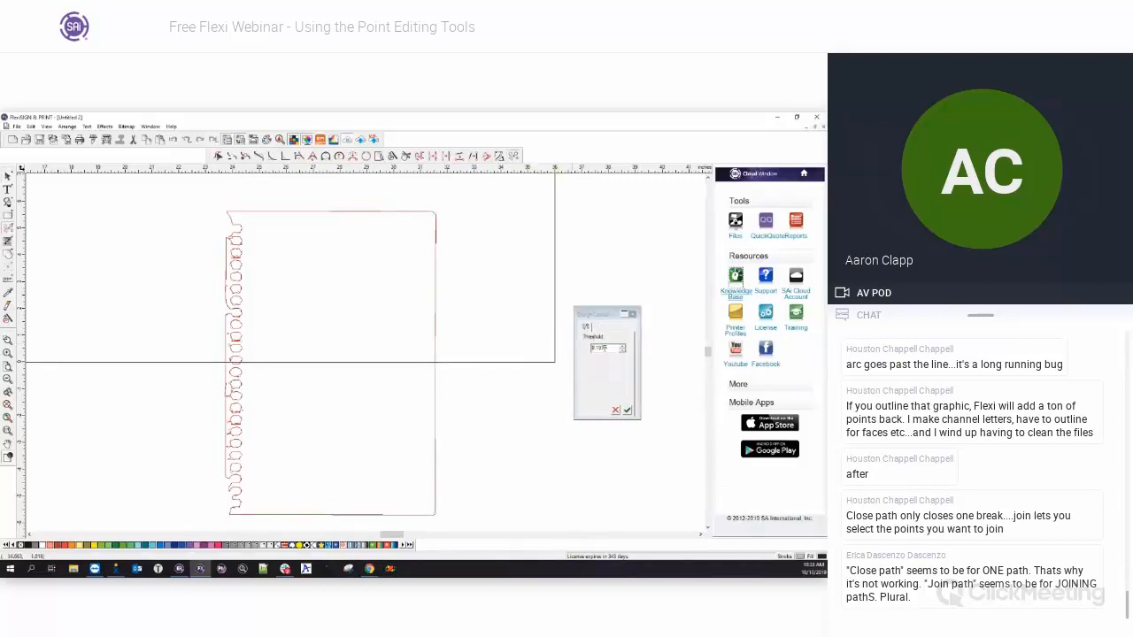
{"action": "double_click", "coordinate": [608, 349]}
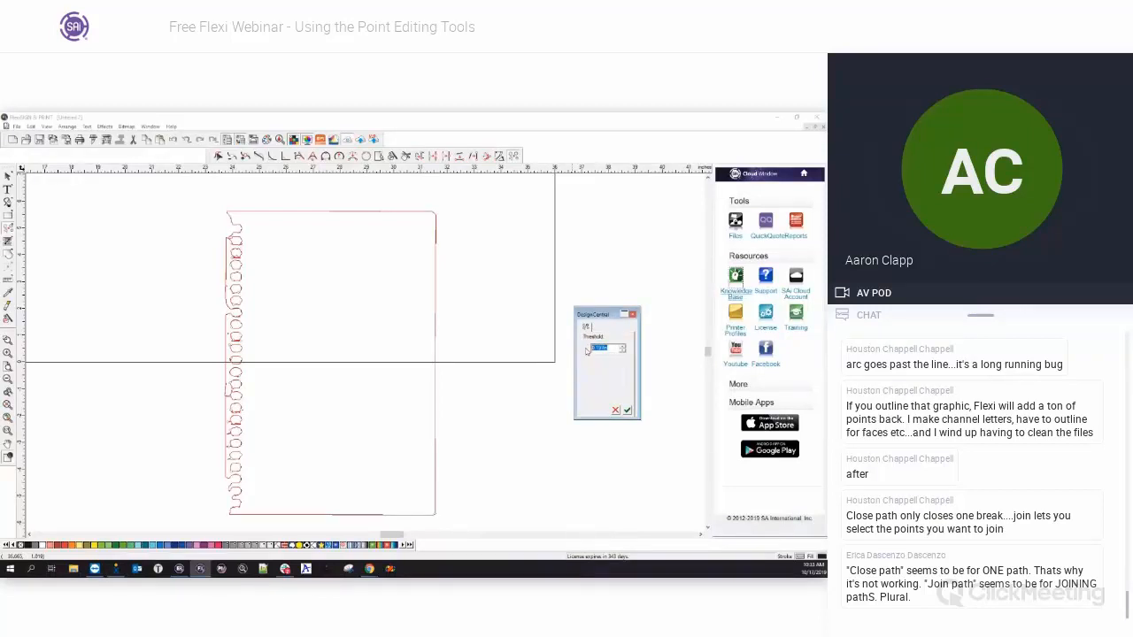
{"action": "left_click", "coordinate": [627, 411]}
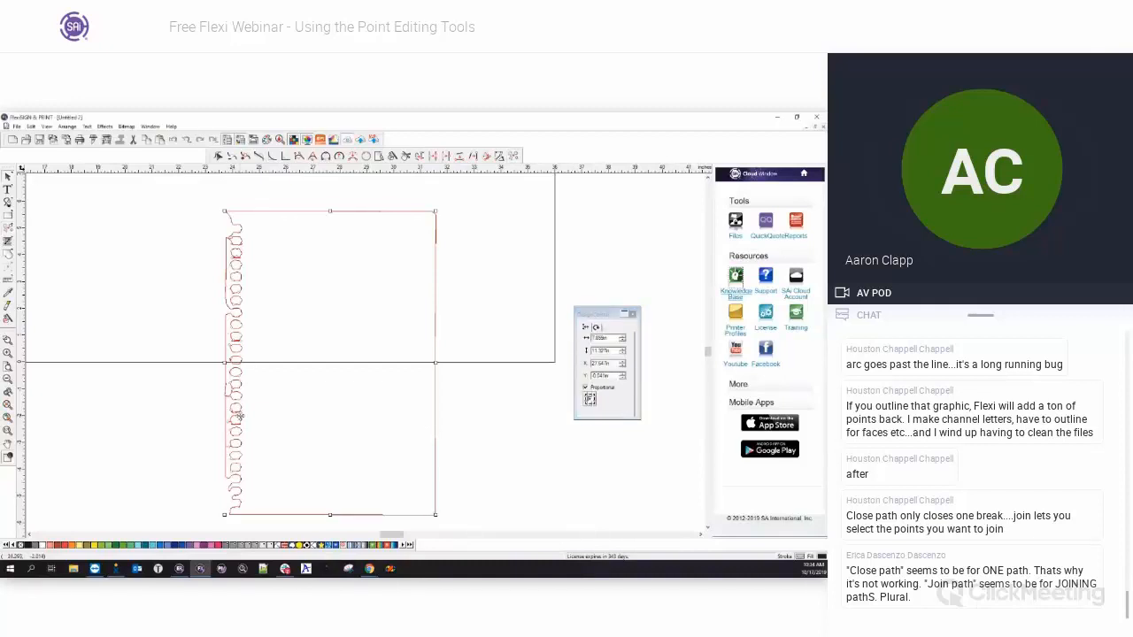
{"action": "scroll", "coordinate": [239, 419], "scroll_direction": "up", "scroll_amount": 2}
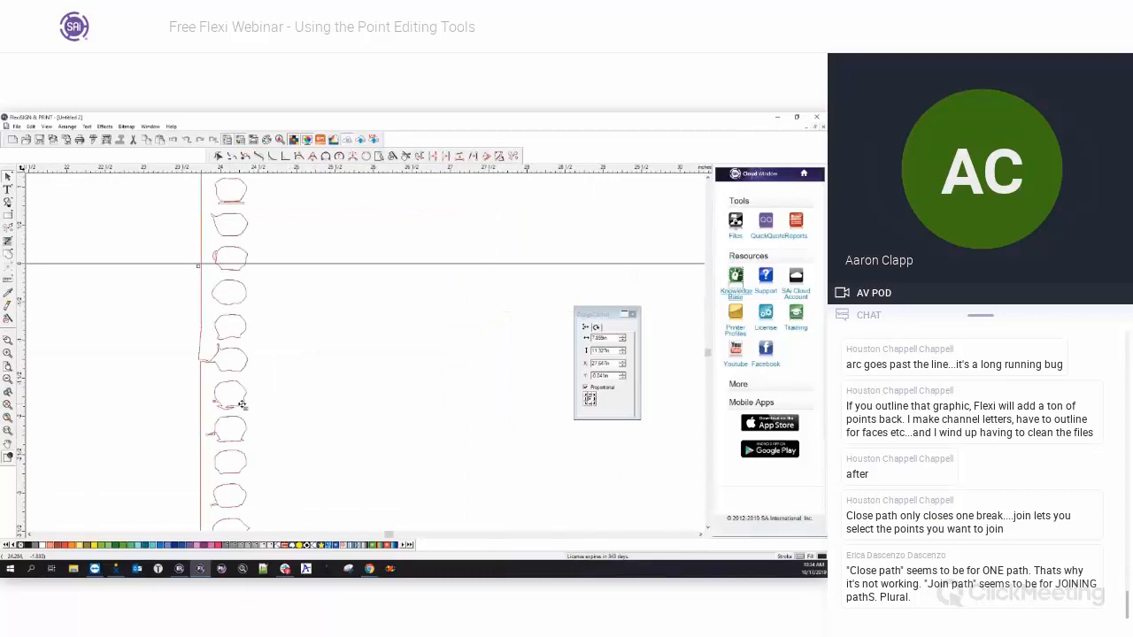
{"action": "scroll", "coordinate": [225, 423], "scroll_direction": "down", "scroll_amount": 3}
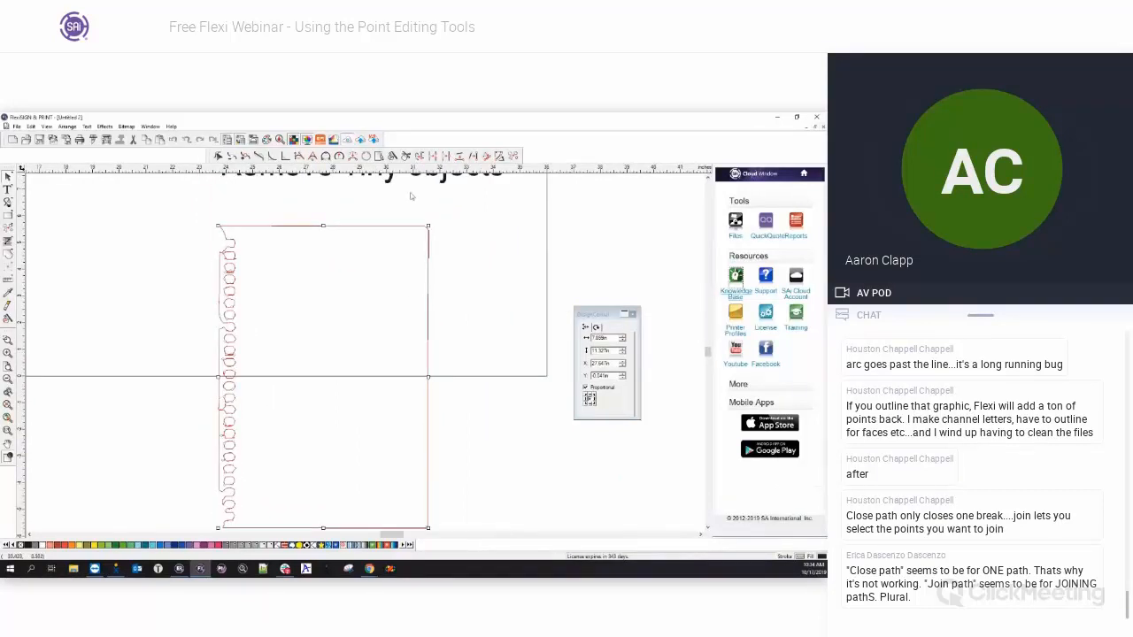
Run Remove Tiny Objects on the selected notebook-page shape with a threshold of 0.25 in.
{"action": "left_click", "coordinate": [515, 157]}
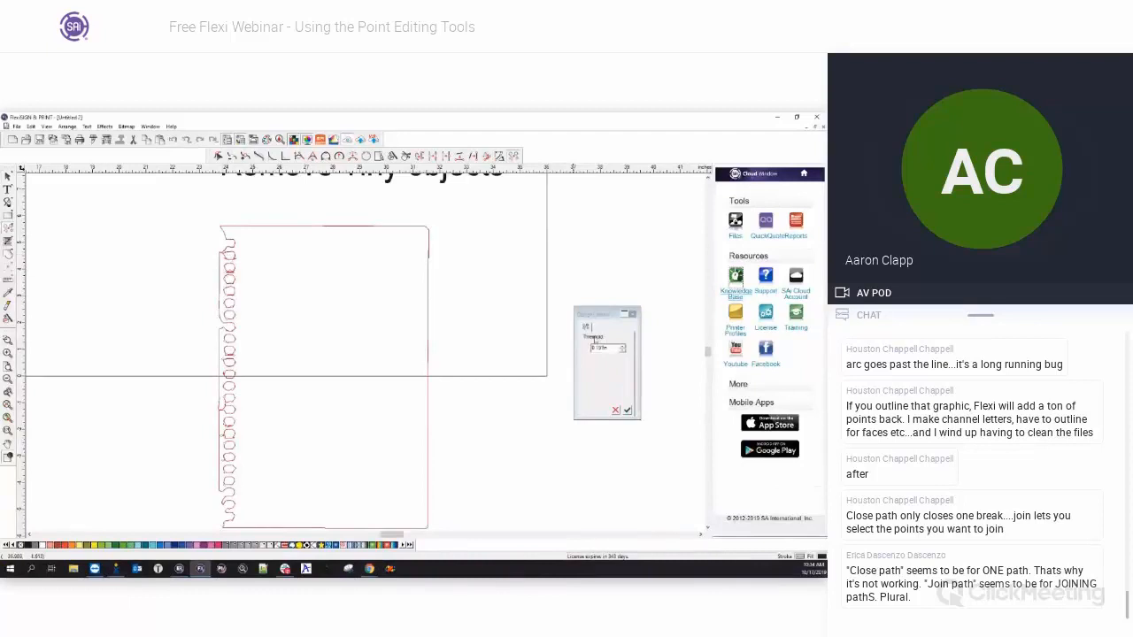
{"action": "type", "text": ".25"}
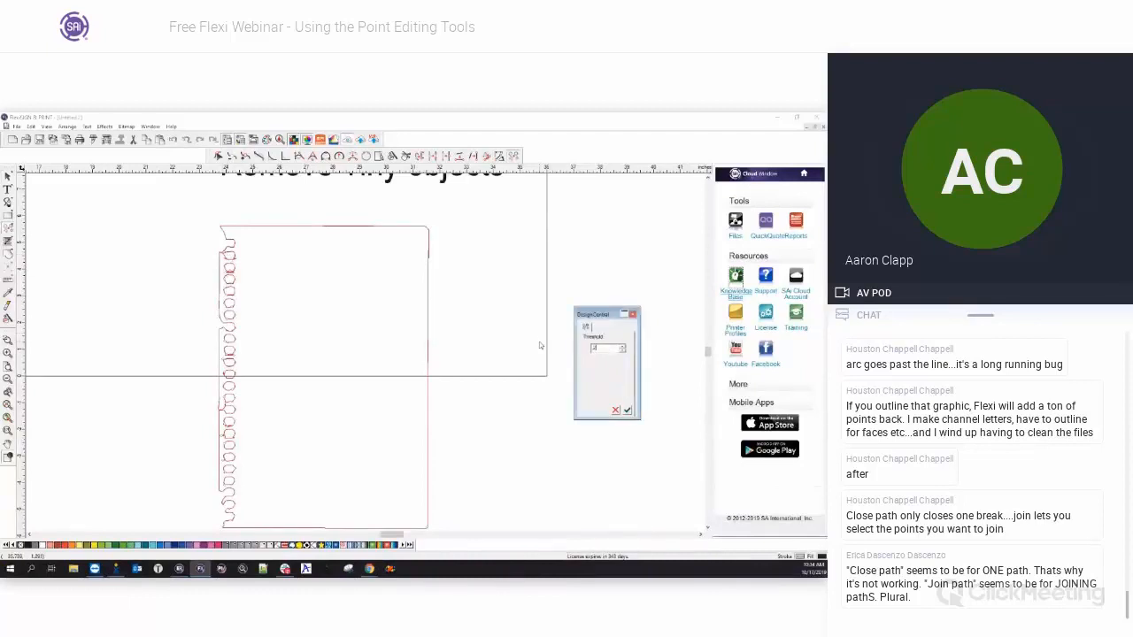
{"action": "key", "text": "Tab"}
{"action": "left_click", "coordinate": [627, 411]}
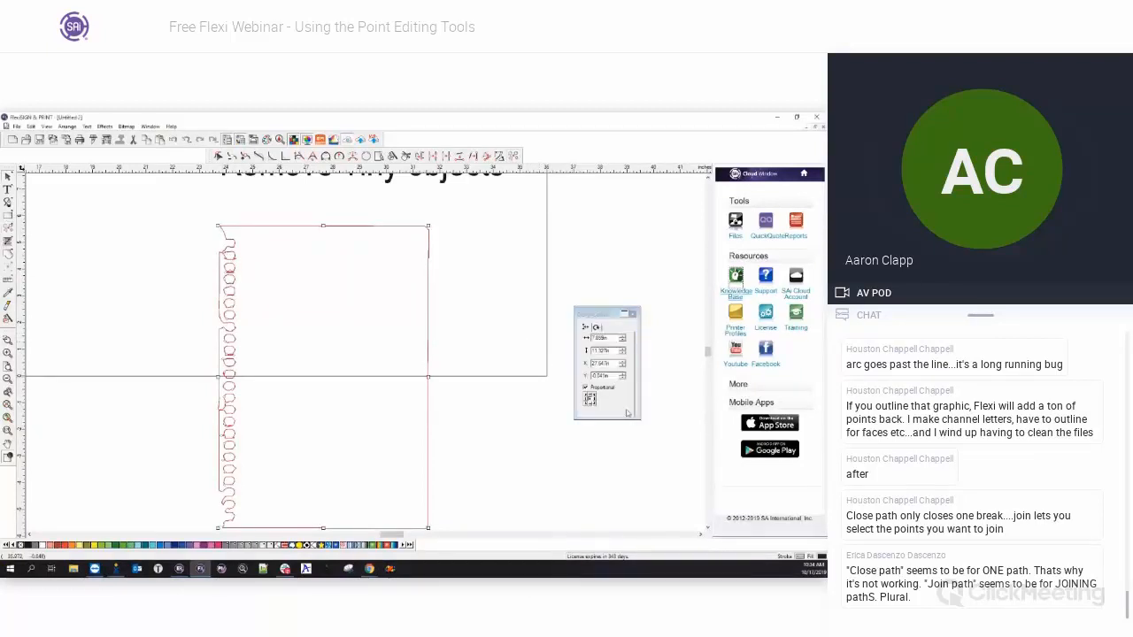
Run Remove Tiny Objects on the notebook-page shape with a threshold of 0.5 in, and deselect the shape.
{"action": "left_click", "coordinate": [513, 156]}
{"action": "left_click_drag", "start_coordinate": [609, 348], "coordinate": [564, 346]}
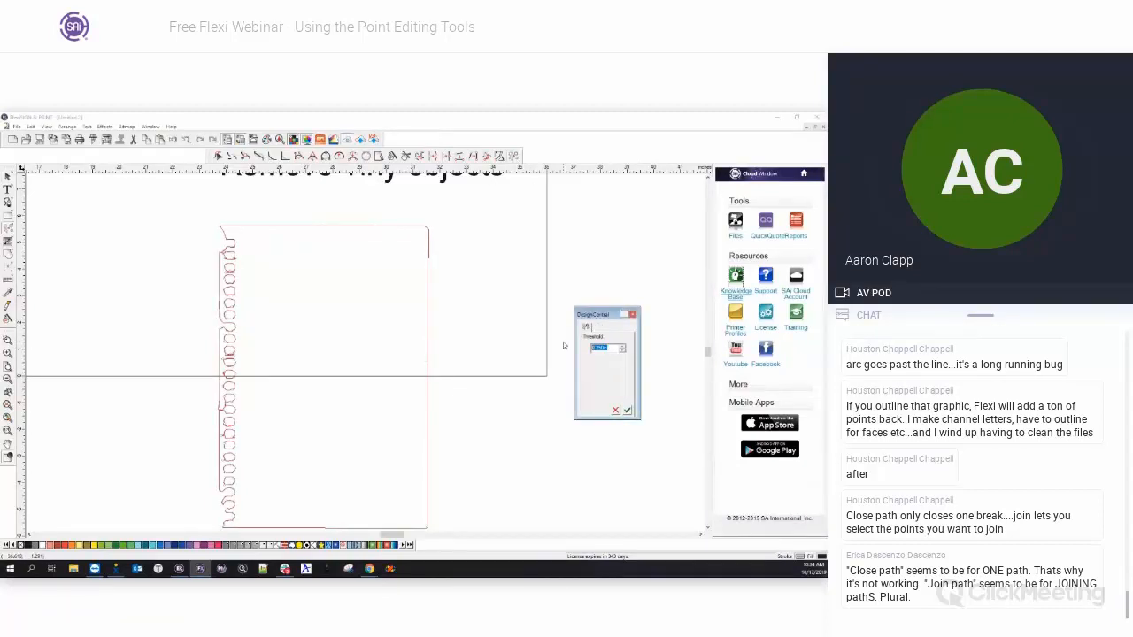
{"action": "type", "text": ".5"}
{"action": "key", "text": "Tab"}
{"action": "left_click", "coordinate": [626, 410]}
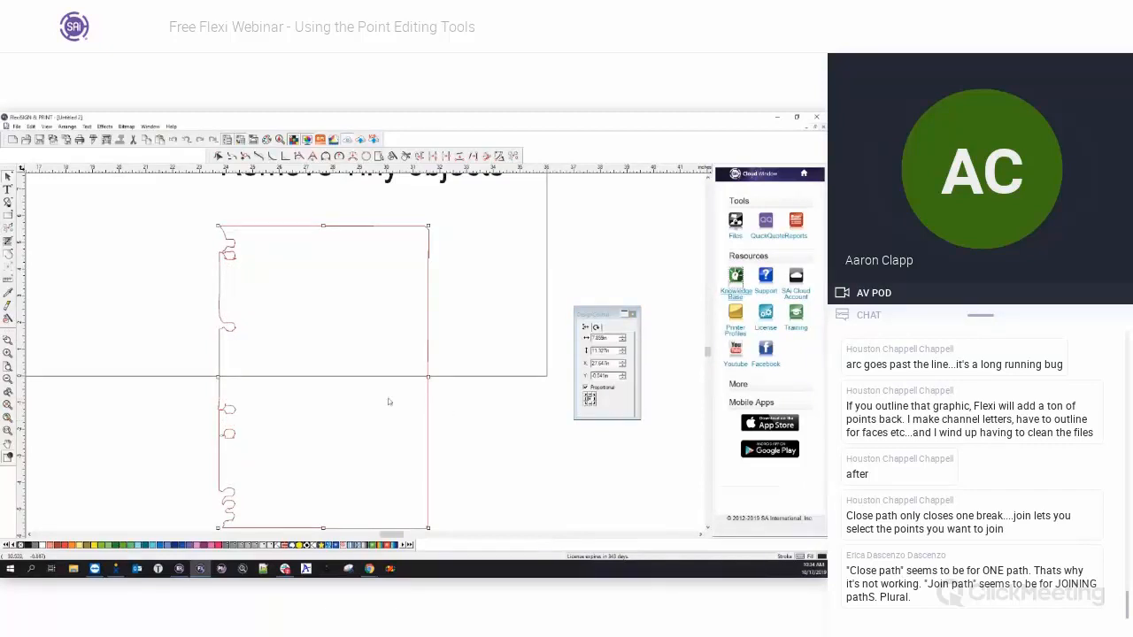
{"action": "left_click", "coordinate": [460, 315]}
{"action": "scroll", "coordinate": [478, 323], "scroll_direction": "down", "scroll_amount": 1}
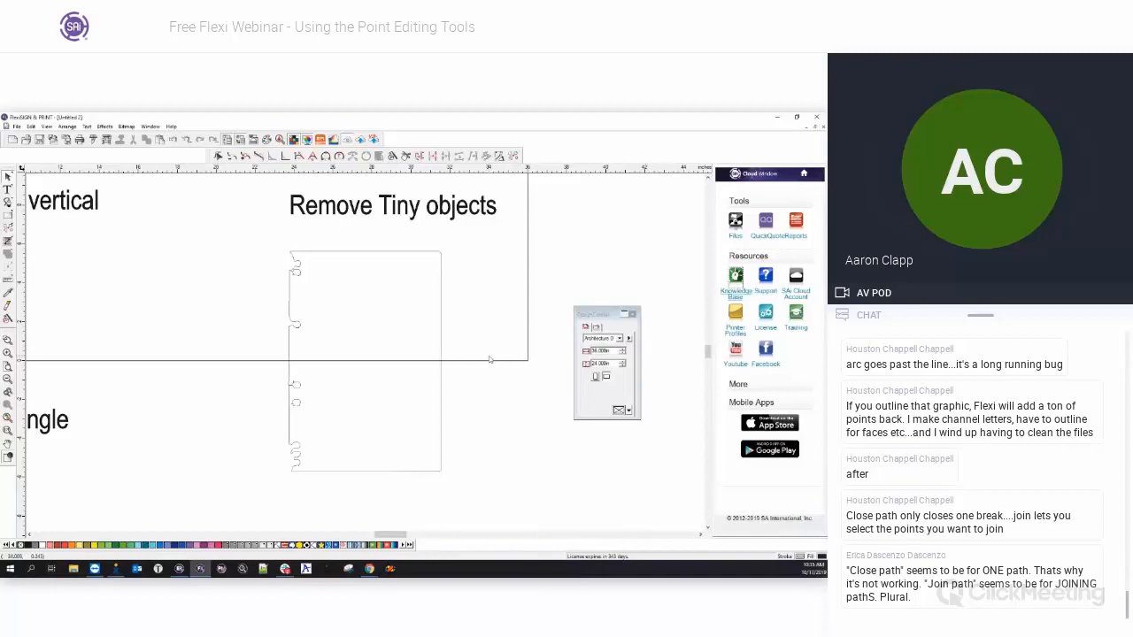
{"action": "scroll", "coordinate": [498, 354], "scroll_direction": "down", "scroll_amount": 2}
{"action": "scroll", "coordinate": [498, 354], "scroll_direction": "down", "scroll_amount": 3}
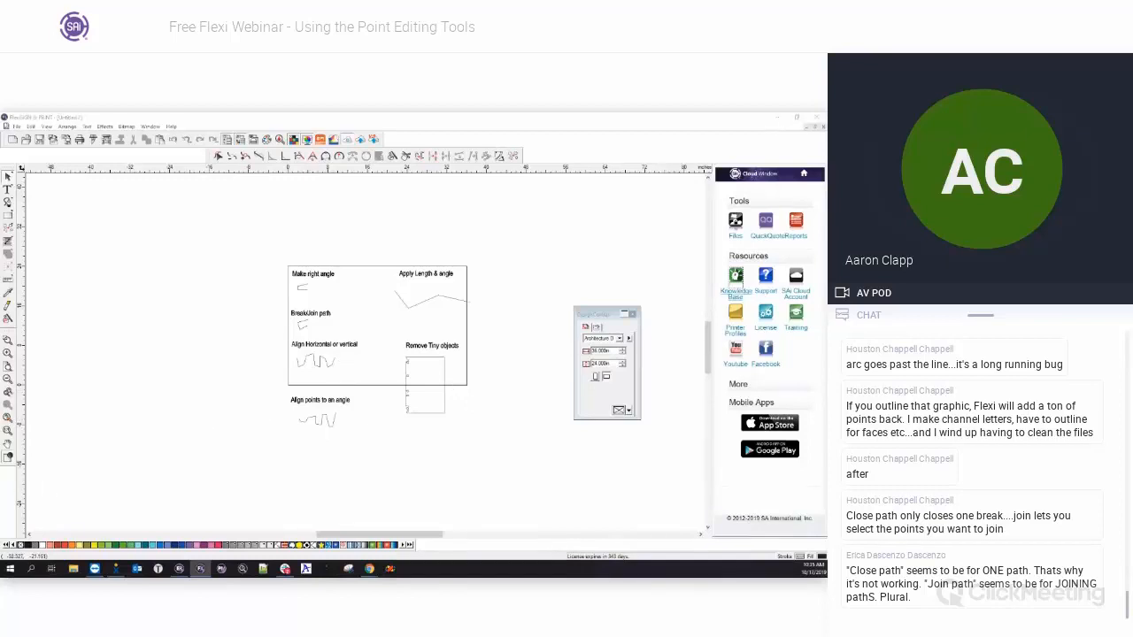
Switch to the browser, place its window over the drawing, and open the "Editing Paths" help topic to view its tool list.
{"action": "left_click", "coordinate": [67, 354]}
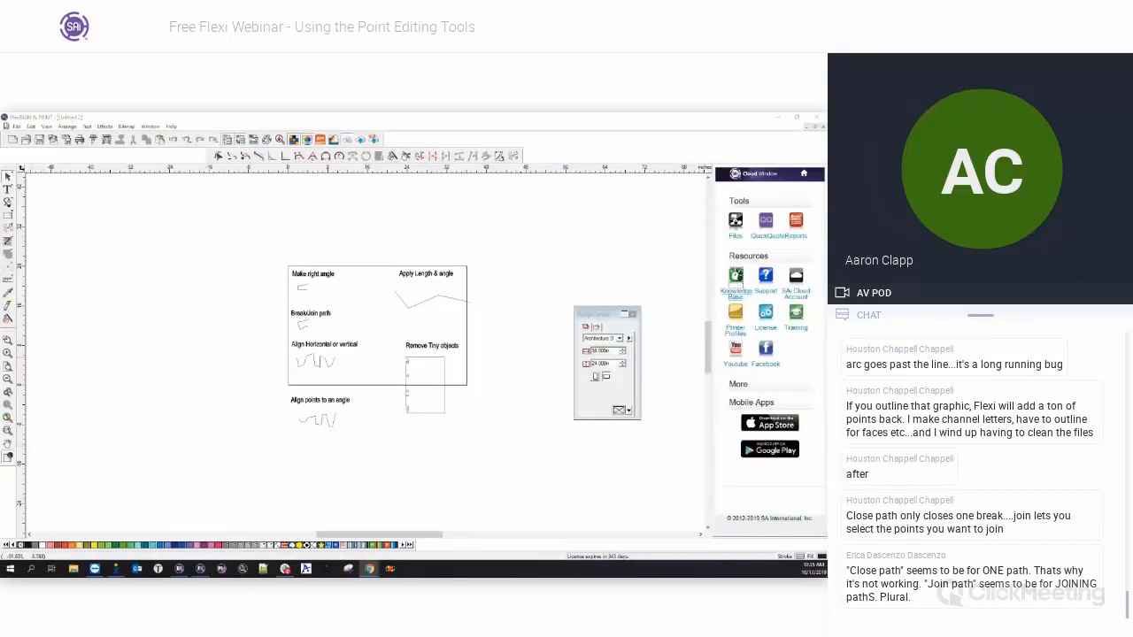
{"action": "left_click_drag", "start_coordinate": [0, 159], "coordinate": [644, 144]}
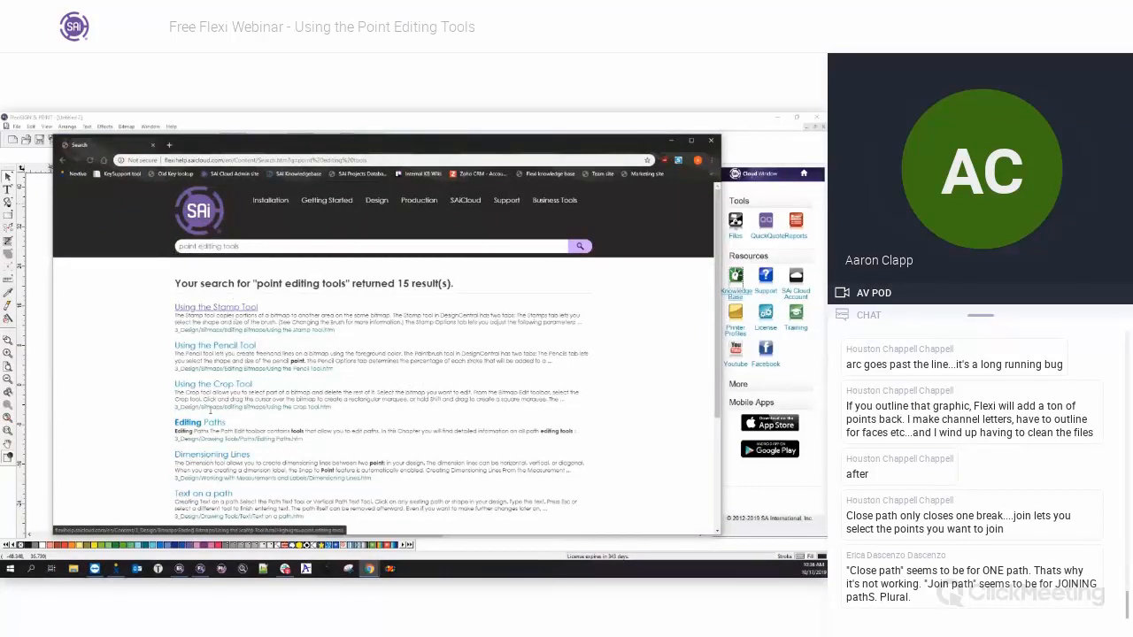
{"action": "left_click", "coordinate": [206, 429]}
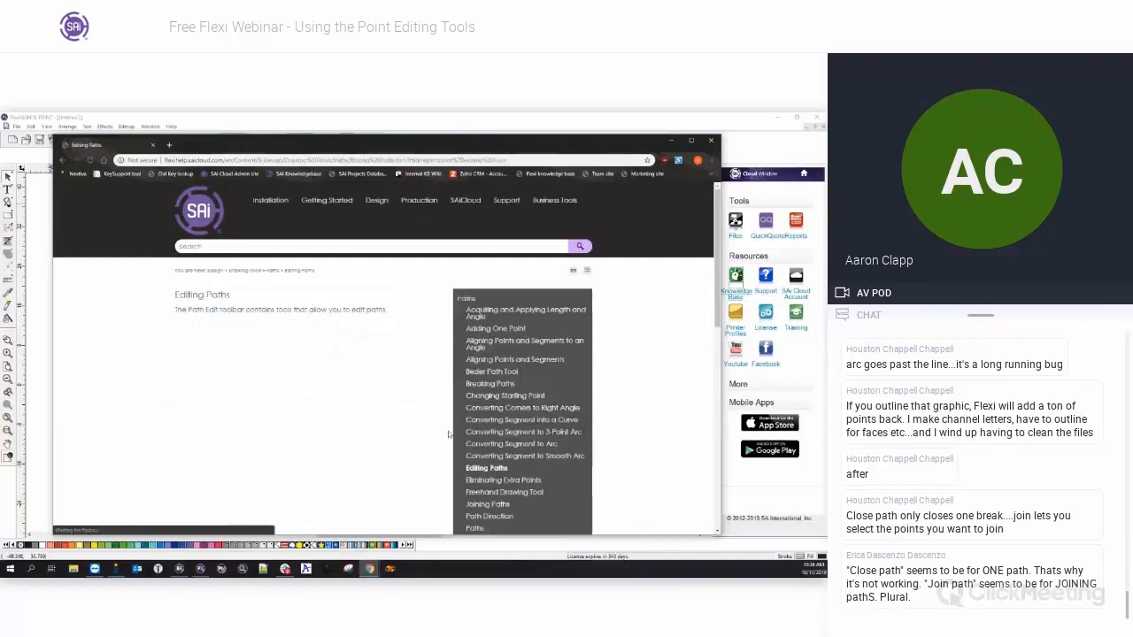
{"action": "scroll", "coordinate": [642, 357], "scroll_direction": "down", "scroll_amount": 10}
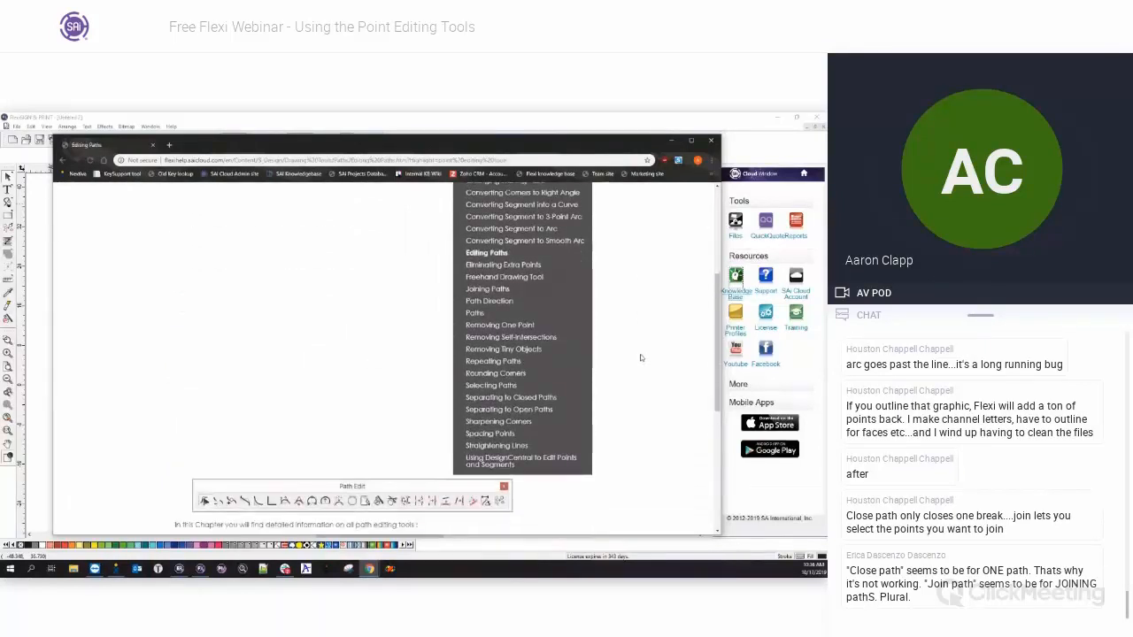
{"action": "scroll", "coordinate": [640, 358], "scroll_direction": "down", "scroll_amount": 1}
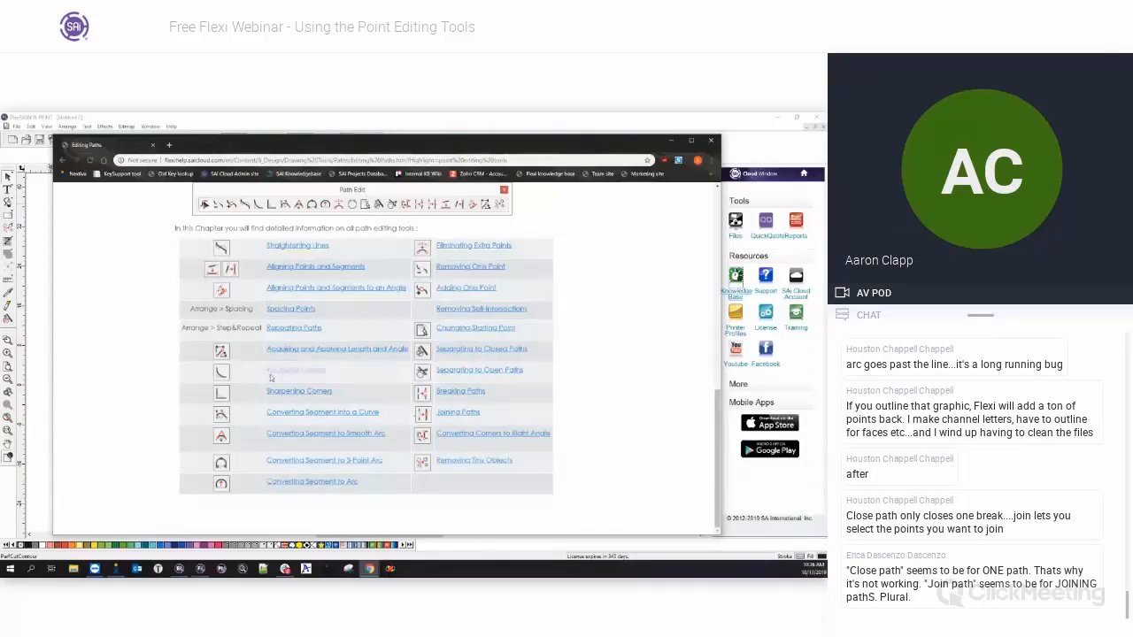
Open the "Sharpening Corners" help topic, review its instructions and example figures, and minimize the browser window.
{"action": "left_click", "coordinate": [299, 395]}
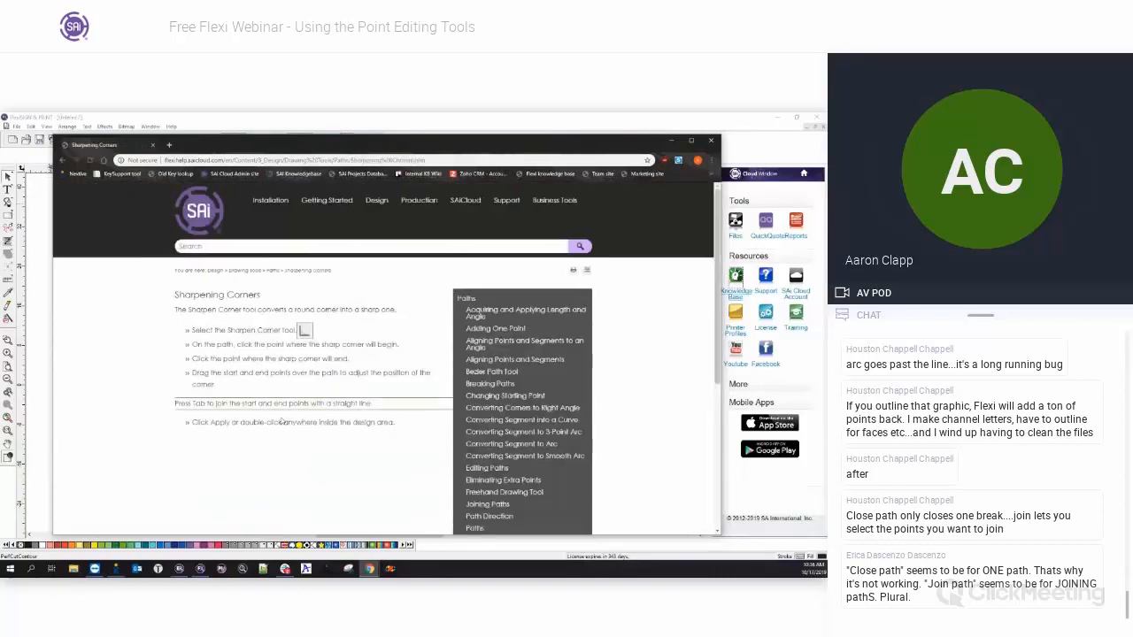
{"action": "scroll", "coordinate": [282, 420], "scroll_direction": "down", "scroll_amount": 1}
{"action": "scroll", "coordinate": [281, 421], "scroll_direction": "down", "scroll_amount": 4}
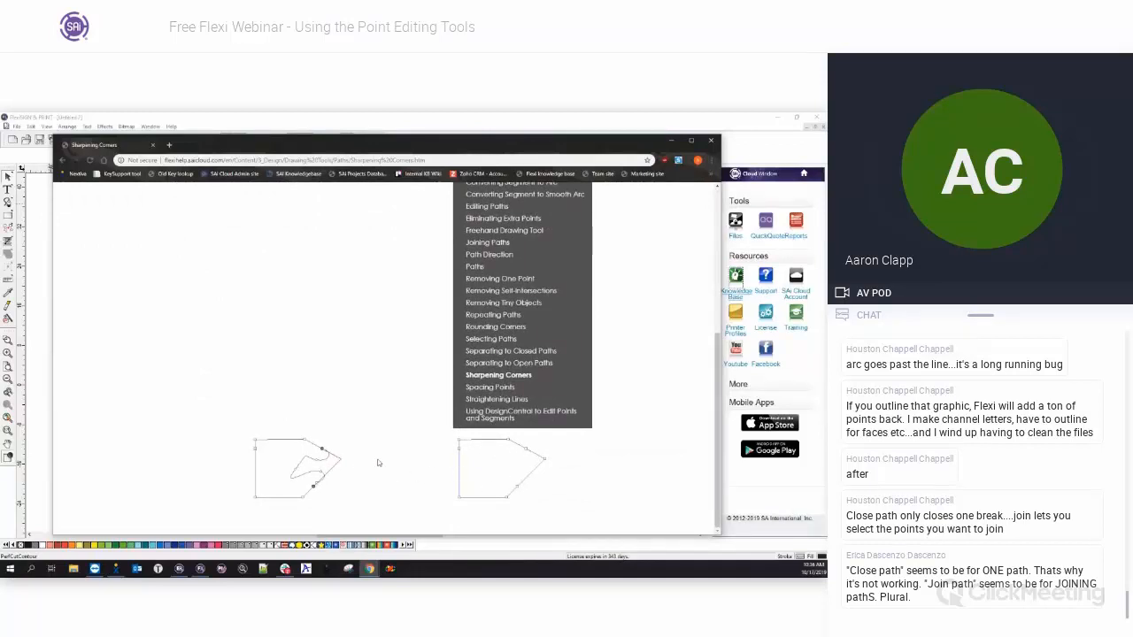
{"action": "scroll", "coordinate": [218, 224], "scroll_direction": "up", "scroll_amount": 5}
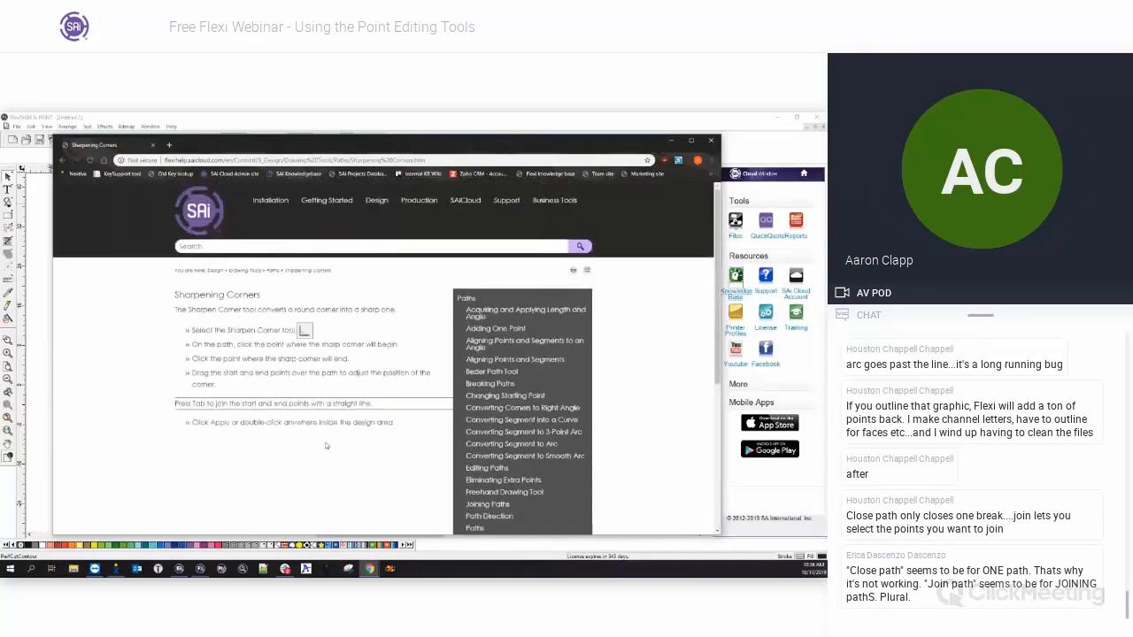
{"action": "left_click", "coordinate": [670, 144]}
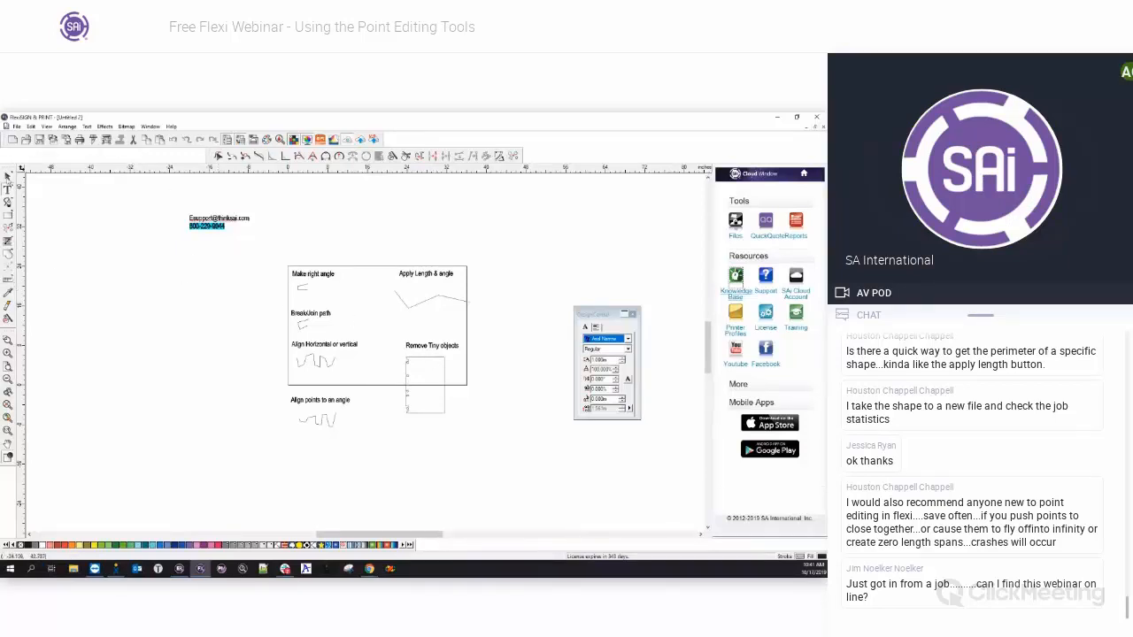
Select the notebook-page shape and measure diagonally across it from the upper-left to the lower-right corner with the Measure tool, then exit it.
{"action": "left_click", "coordinate": [8, 177]}
{"action": "left_click", "coordinate": [424, 358]}
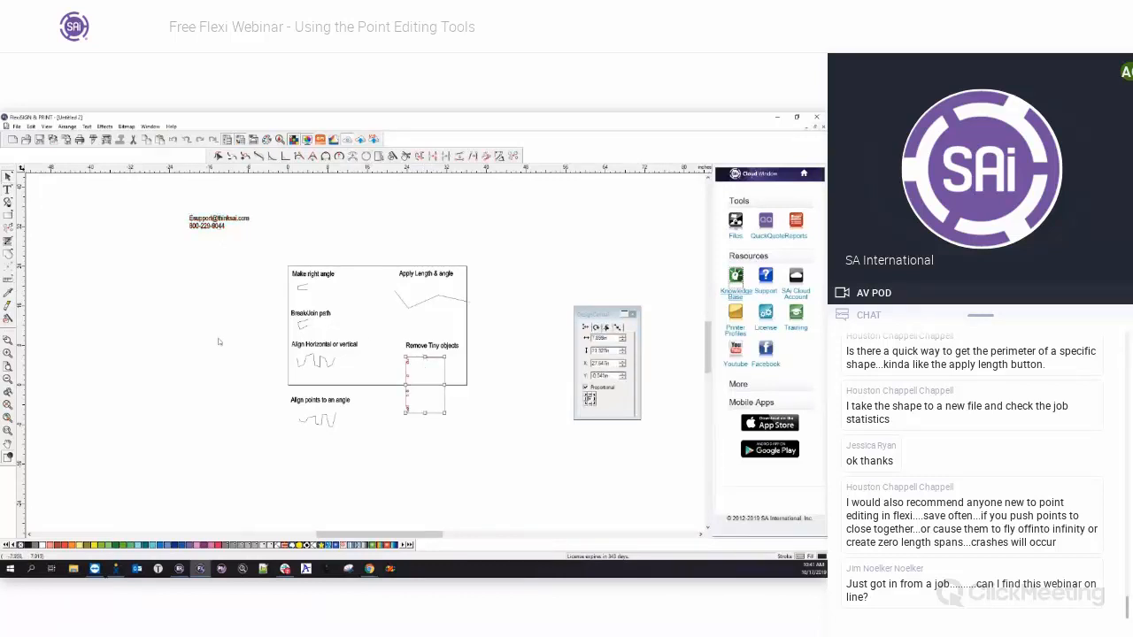
{"action": "left_click", "coordinate": [8, 281]}
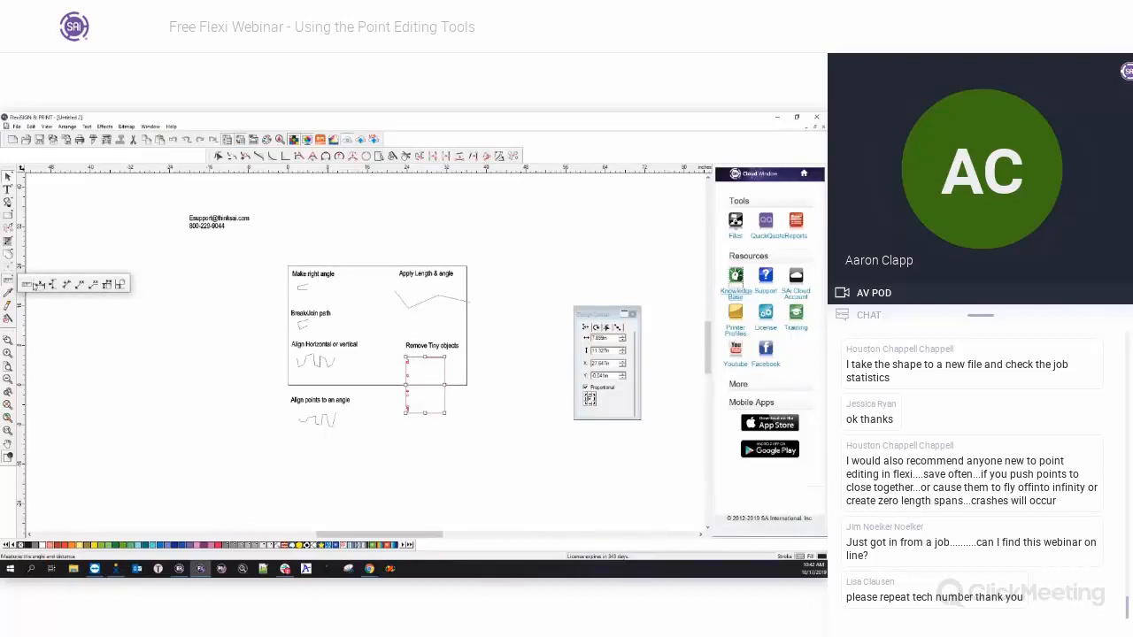
{"action": "left_click", "coordinate": [28, 283]}
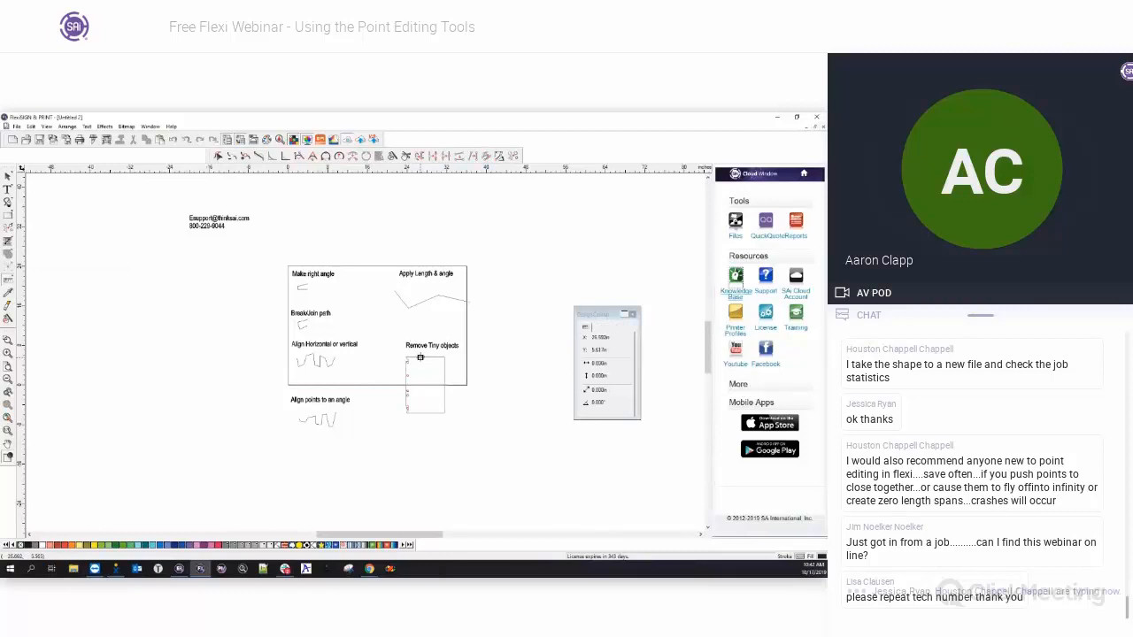
{"action": "left_click", "coordinate": [420, 356]}
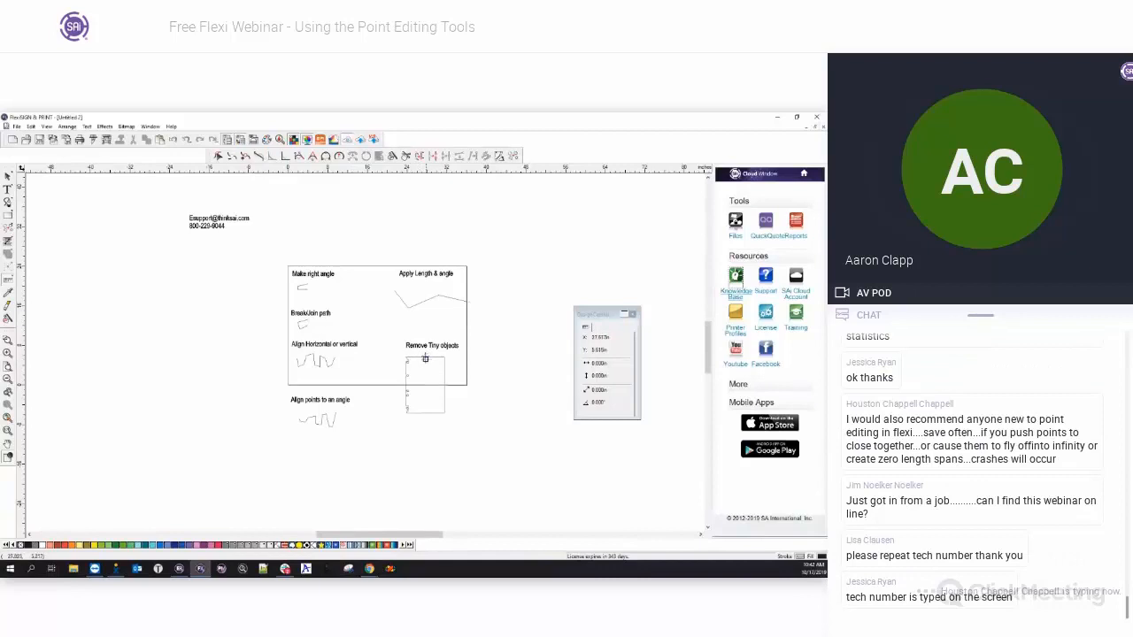
{"action": "left_click_drag", "start_coordinate": [401, 355], "coordinate": [452, 413]}
{"action": "right_click", "coordinate": [449, 412]}
{"action": "left_click", "coordinate": [482, 416]}
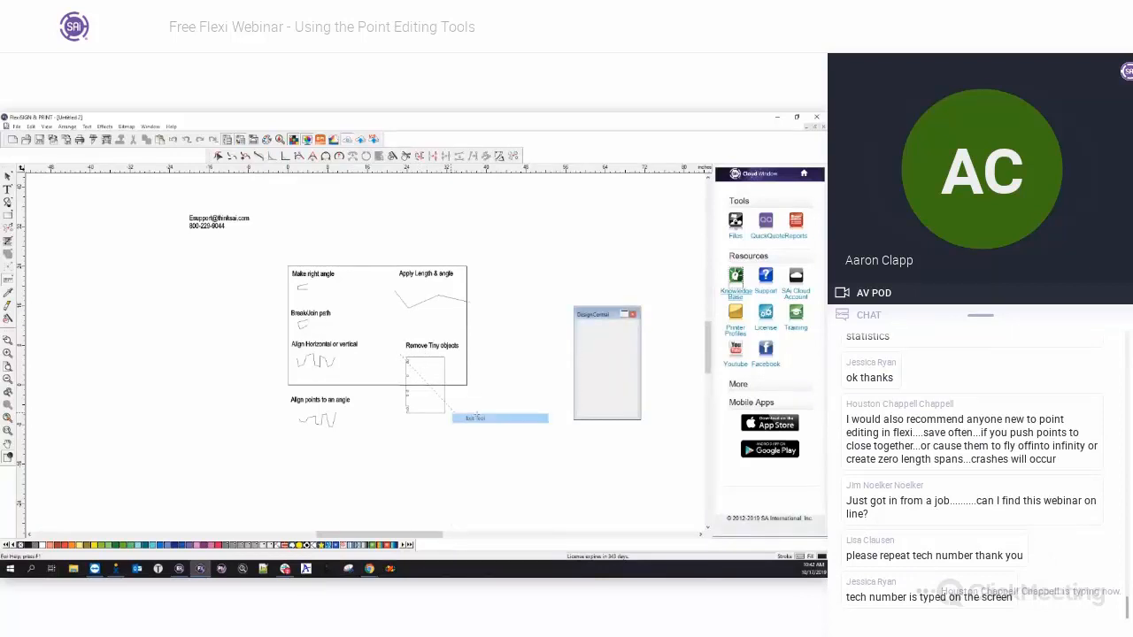
Start an arrow label from the notebook-page shape, view the advanced arrow-size settings, and exit the label tool without placing text.
{"action": "left_click", "coordinate": [422, 360]}
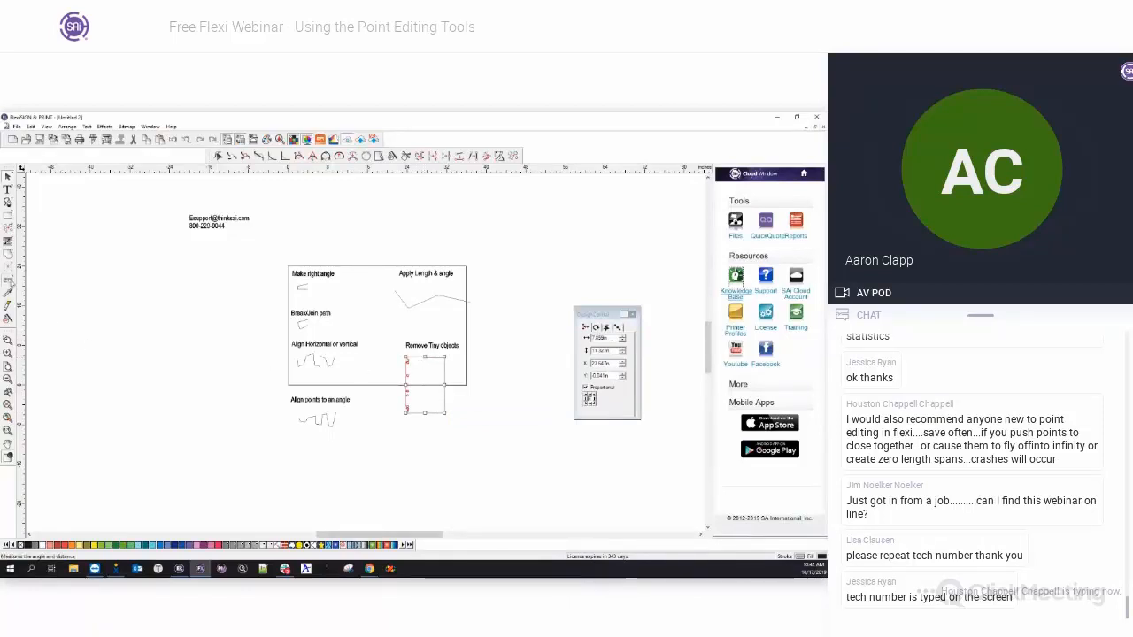
{"action": "left_click", "coordinate": [8, 283]}
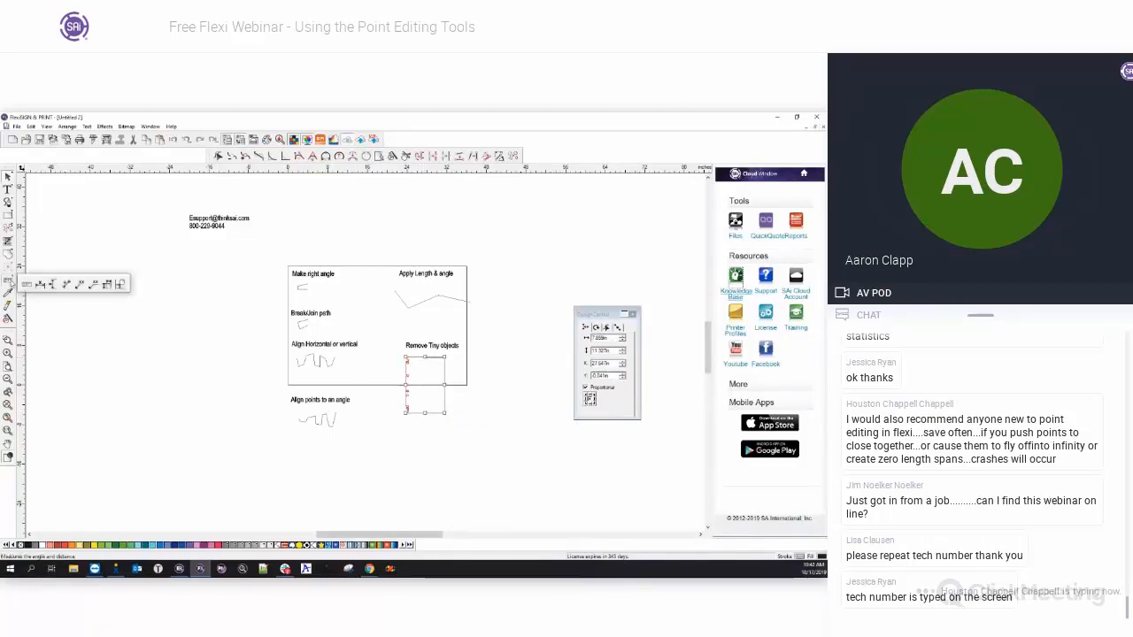
{"action": "left_click", "coordinate": [94, 286]}
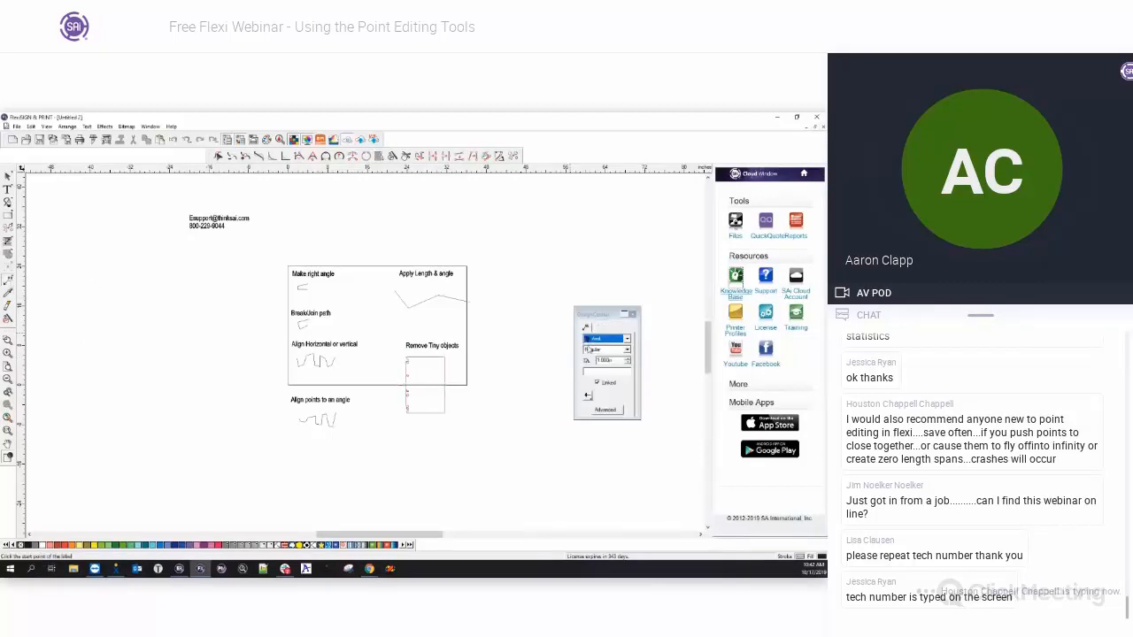
{"action": "left_click", "coordinate": [439, 362]}
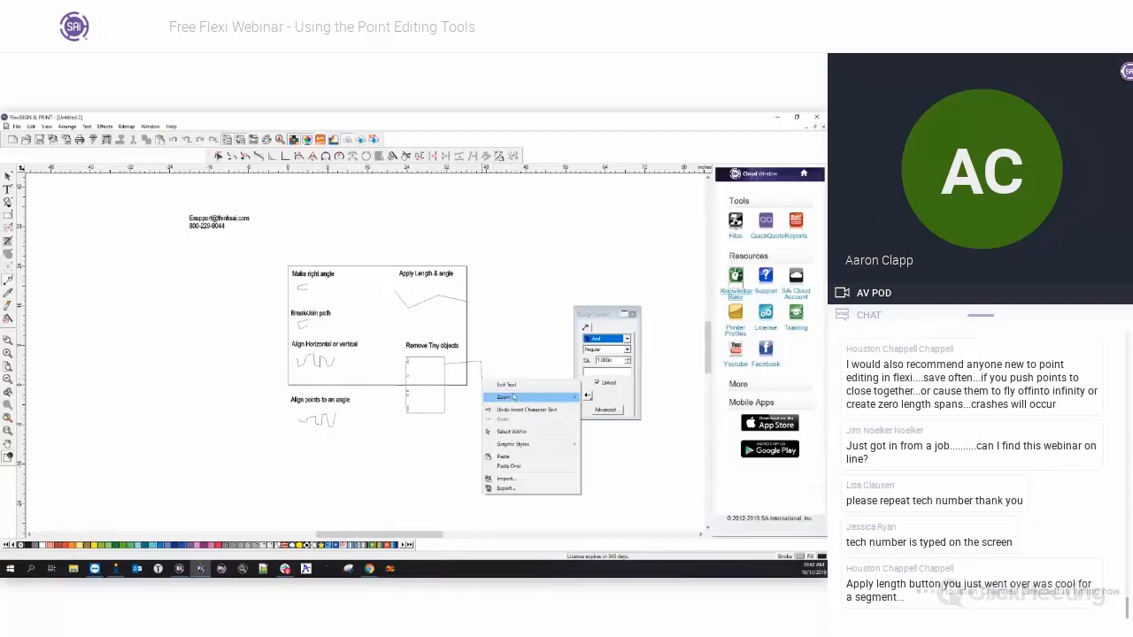
{"action": "right_click", "coordinate": [483, 379]}
{"action": "left_click", "coordinate": [506, 385]}
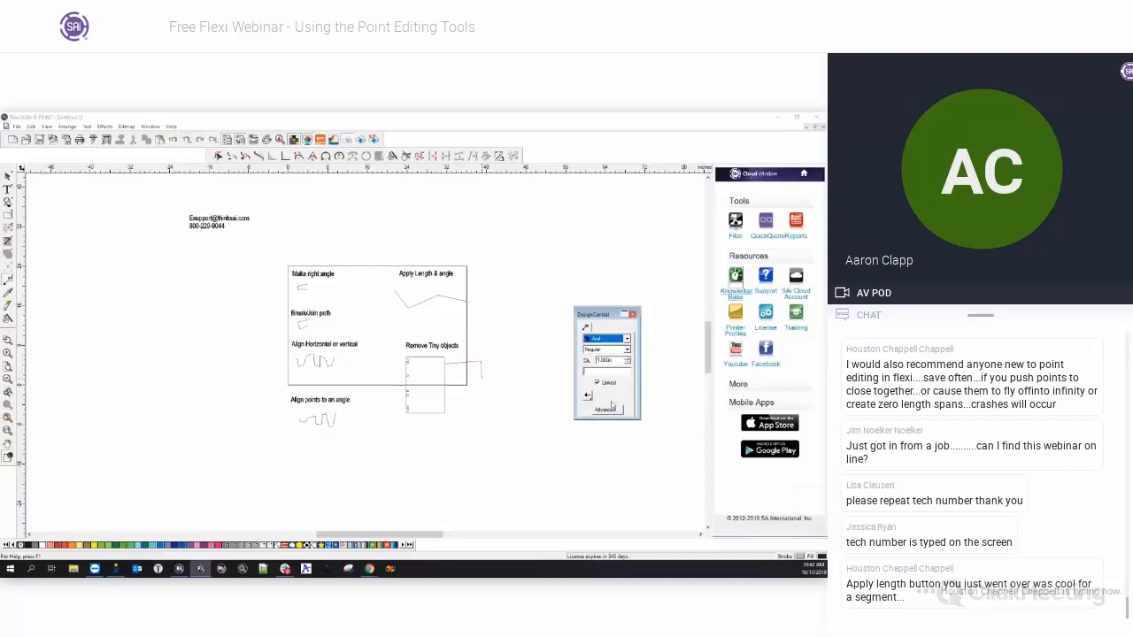
{"action": "left_click", "coordinate": [606, 411]}
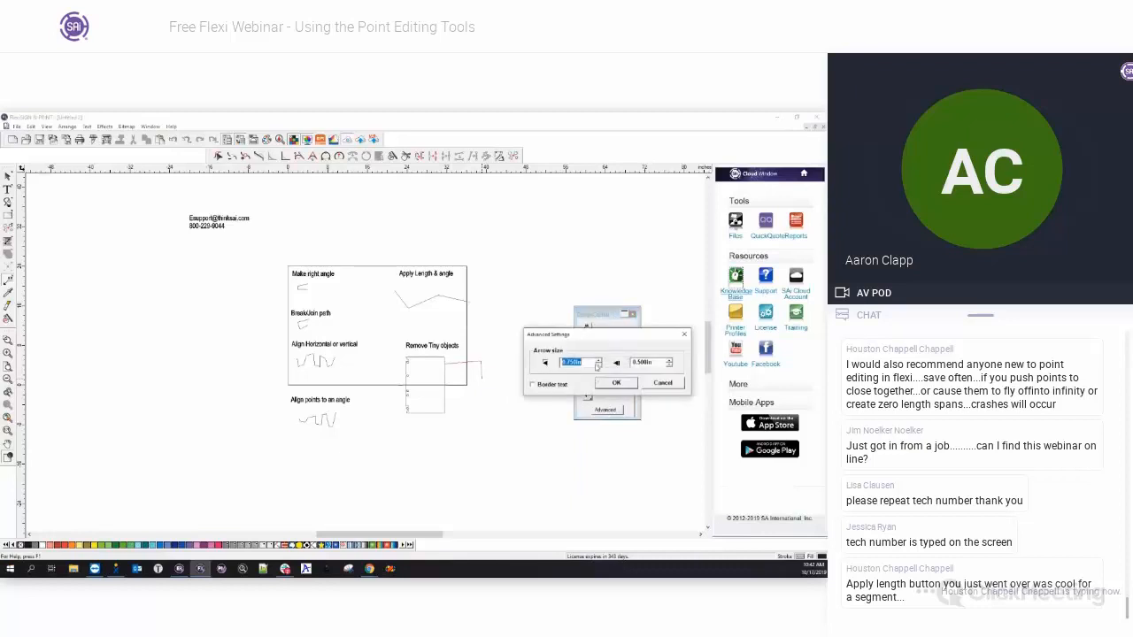
{"action": "left_click", "coordinate": [616, 383]}
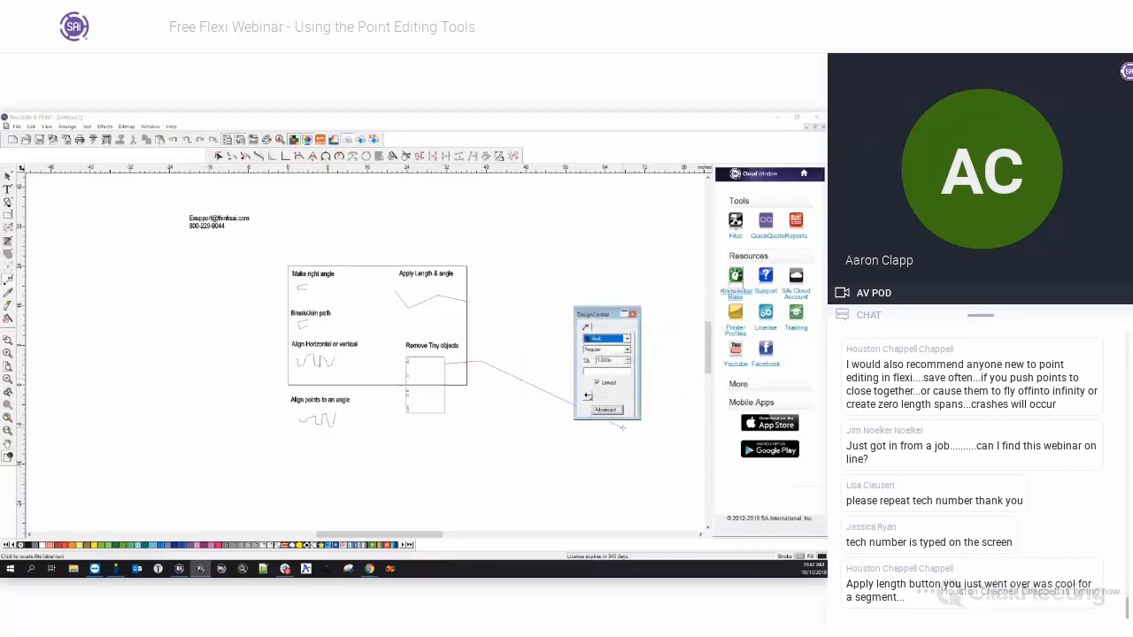
{"action": "right_click", "coordinate": [481, 370]}
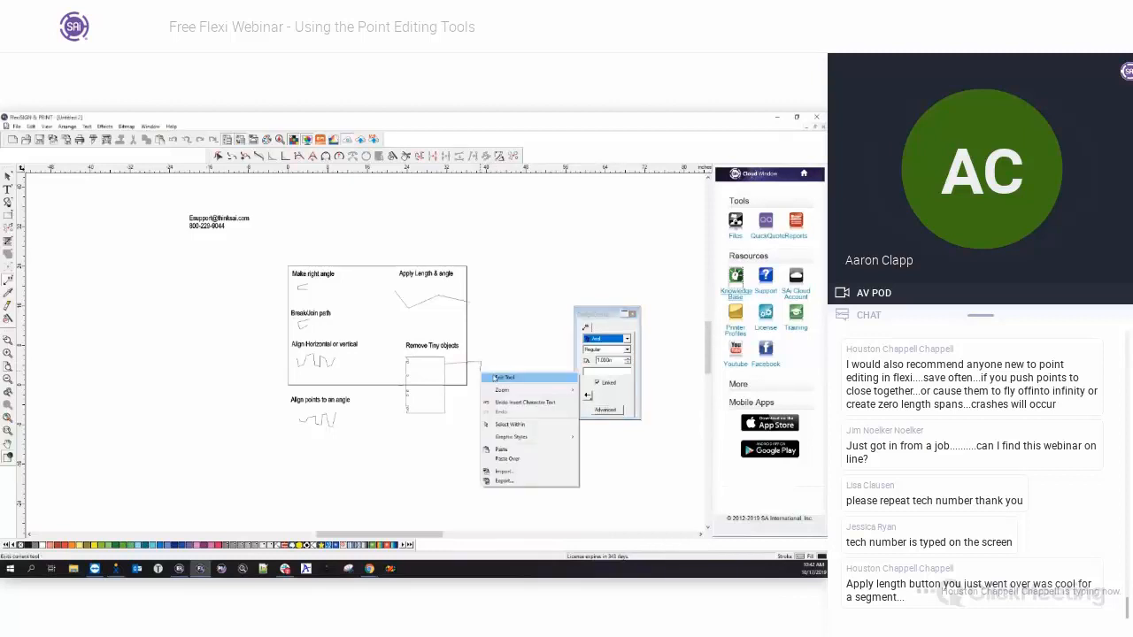
{"action": "left_click", "coordinate": [497, 381]}
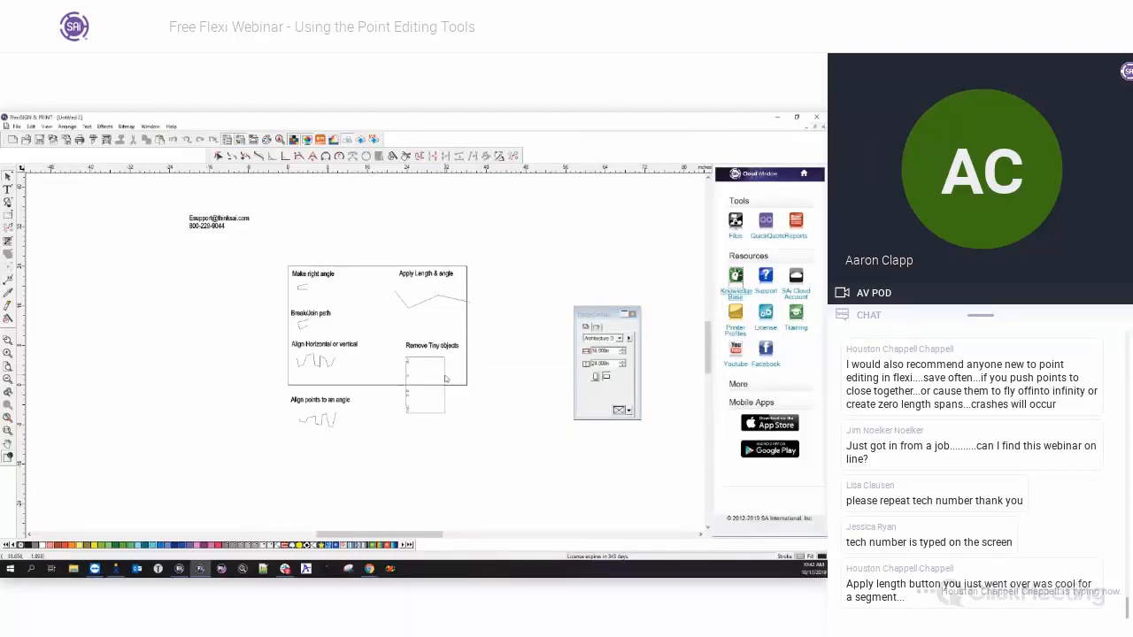
{"action": "left_click", "coordinate": [445, 379]}
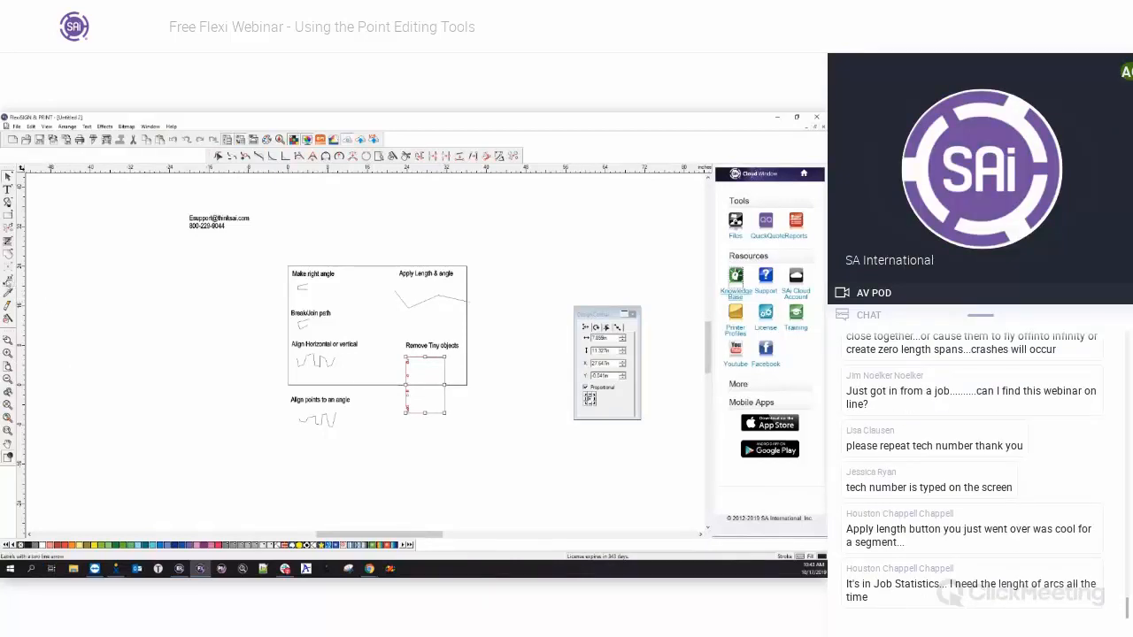
{"action": "left_click", "coordinate": [8, 280]}
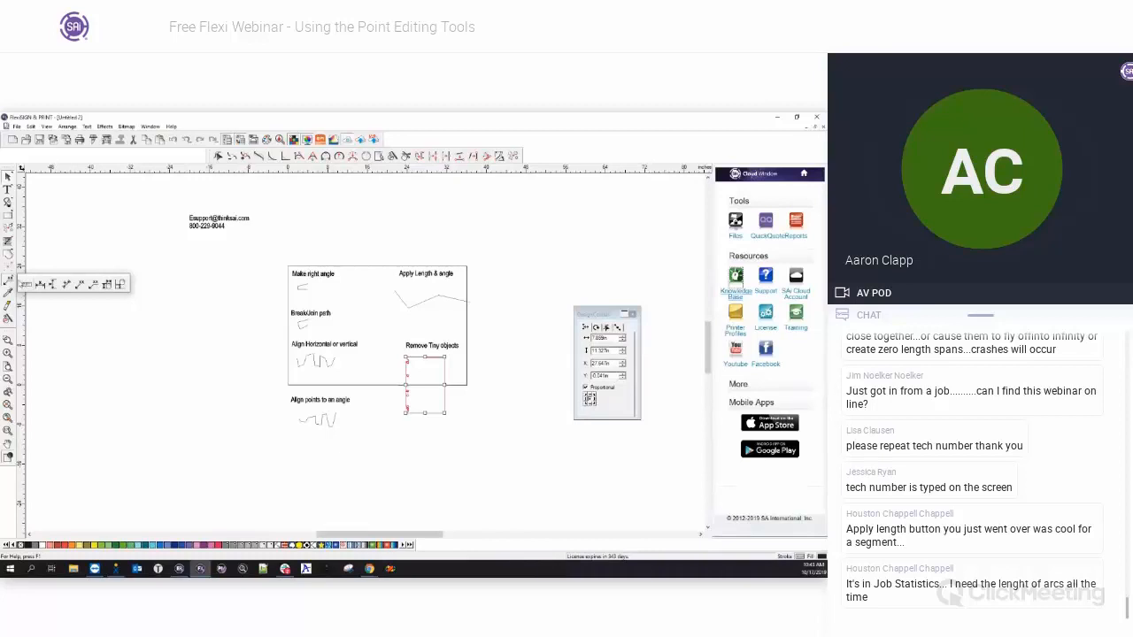
{"action": "left_click", "coordinate": [9, 282]}
{"action": "left_click", "coordinate": [10, 282]}
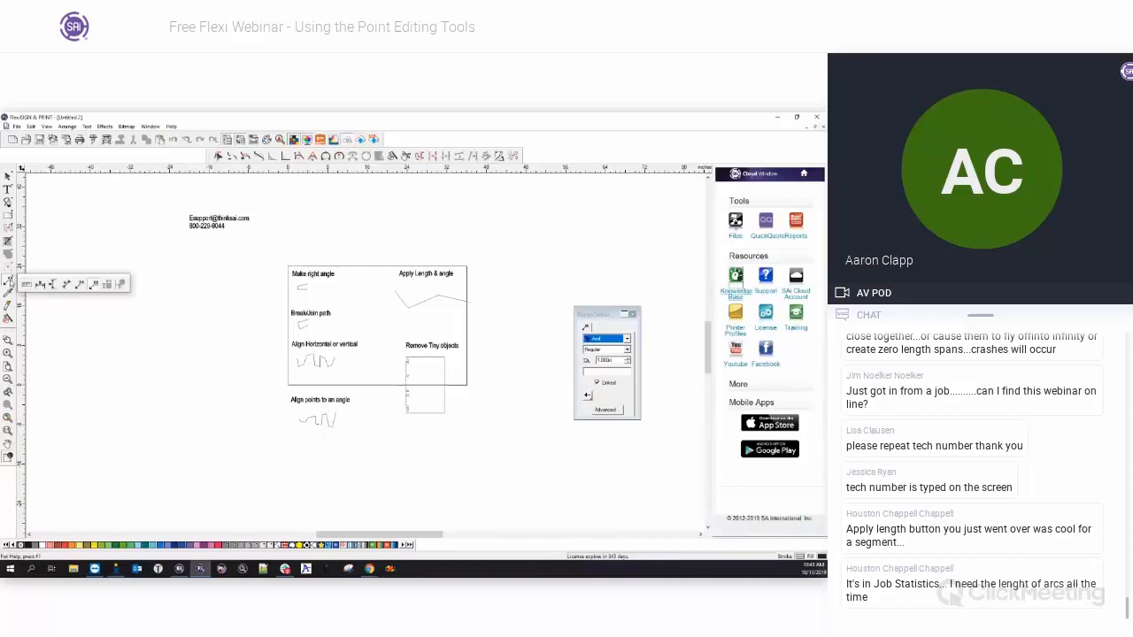
{"action": "left_click", "coordinate": [92, 284]}
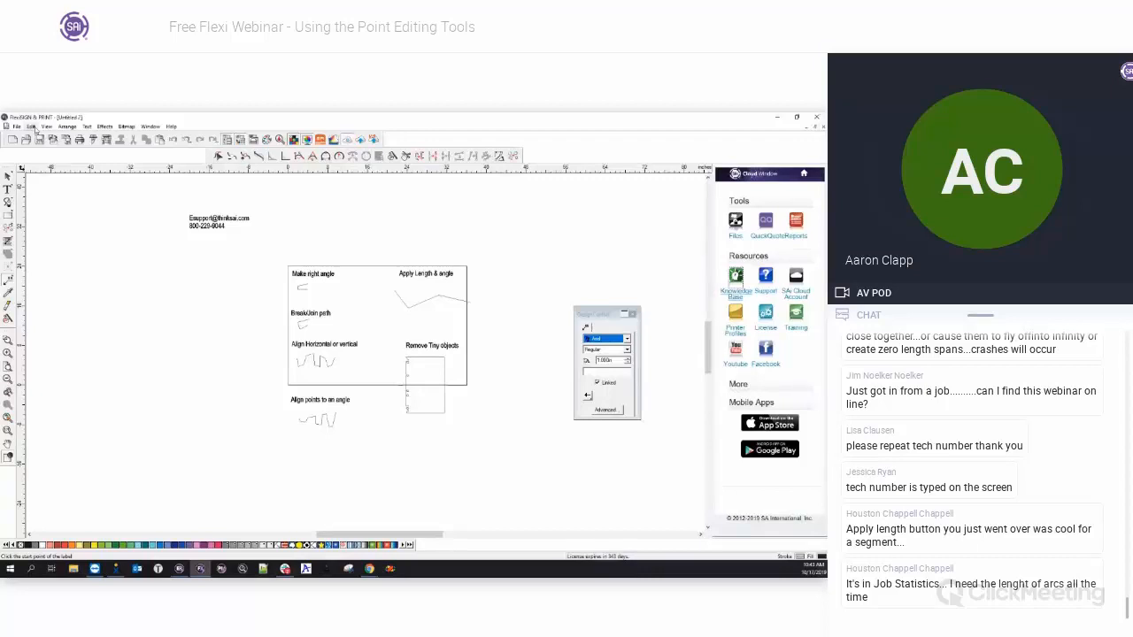
{"action": "right_click", "coordinate": [94, 242]}
{"action": "left_click", "coordinate": [102, 249]}
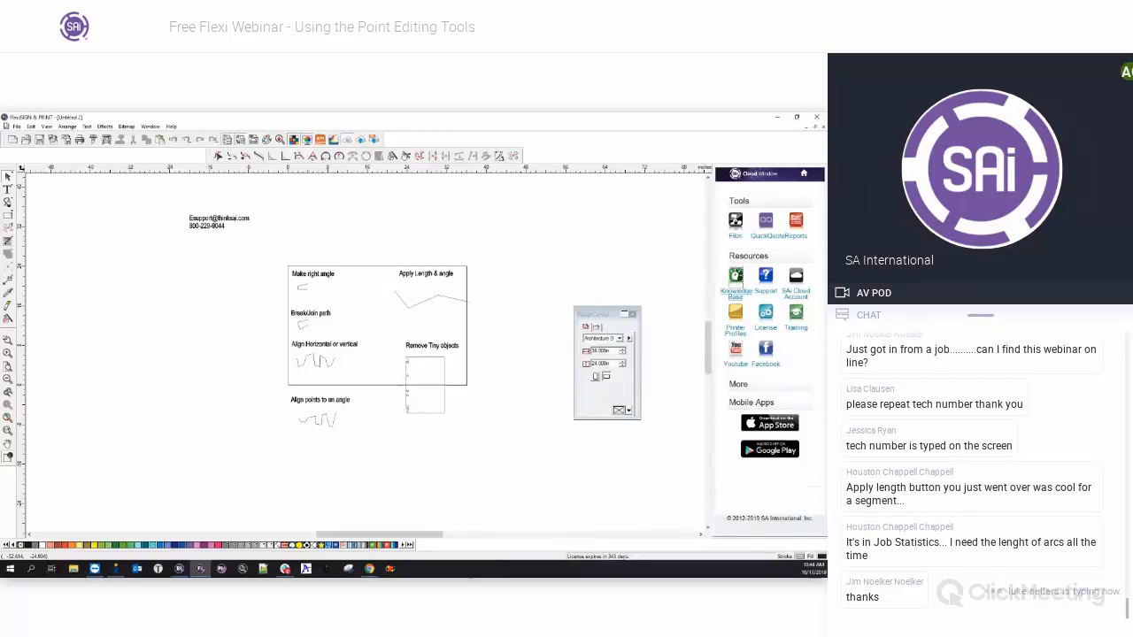
Enlarge the support contact text above the examples proportionally to about 43 in wide and deselect it.
{"action": "left_click_drag", "start_coordinate": [164, 190], "coordinate": [403, 262]}
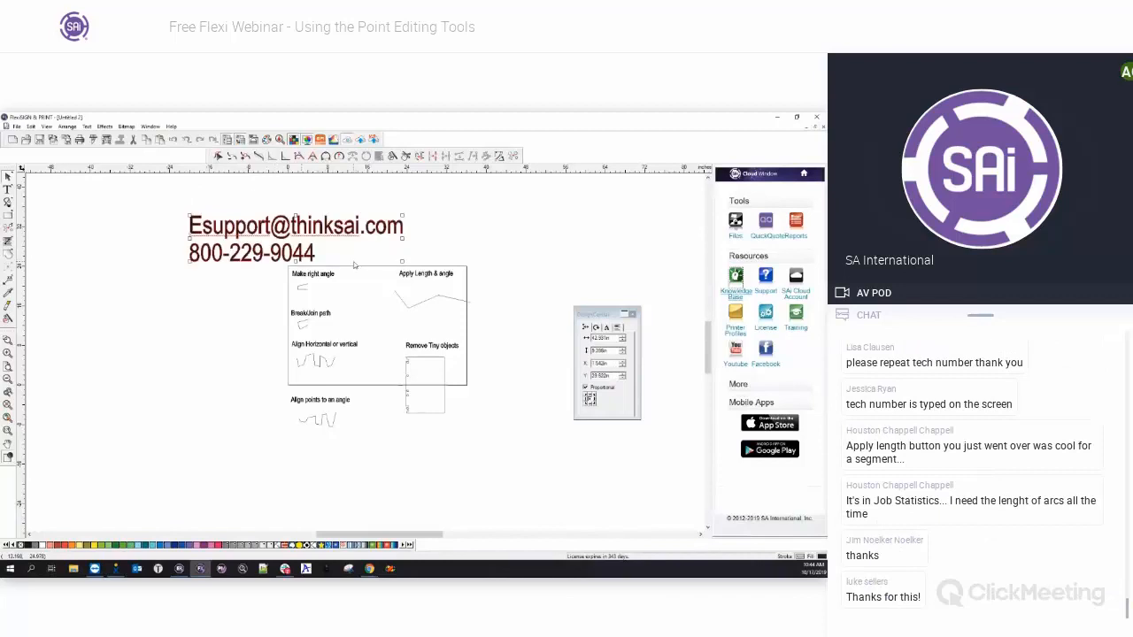
{"action": "left_click", "coordinate": [444, 248]}
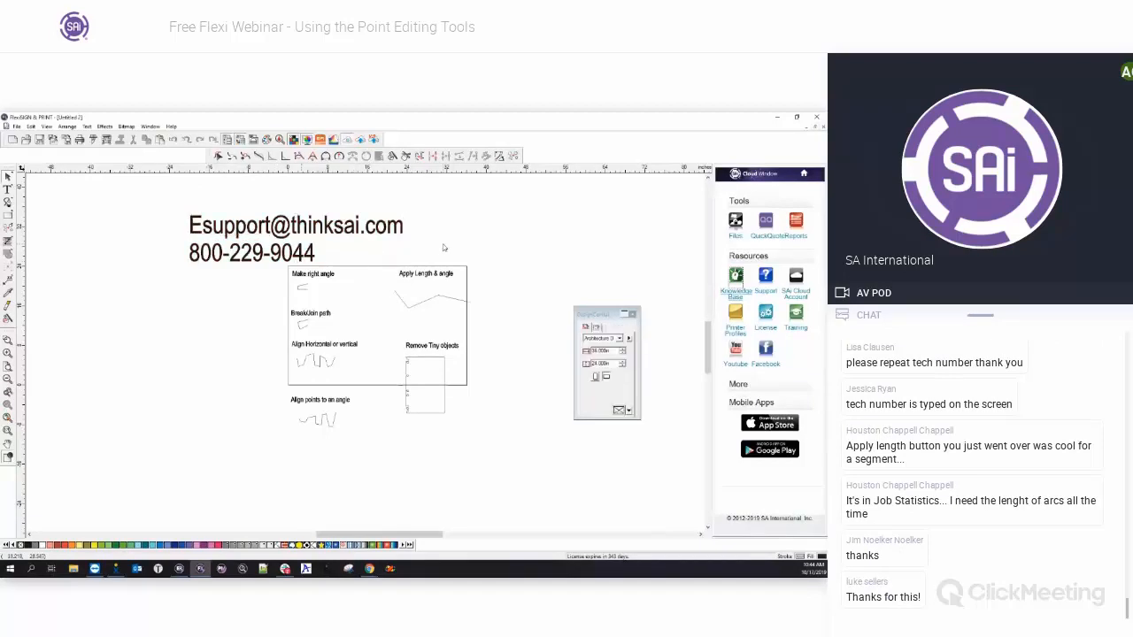